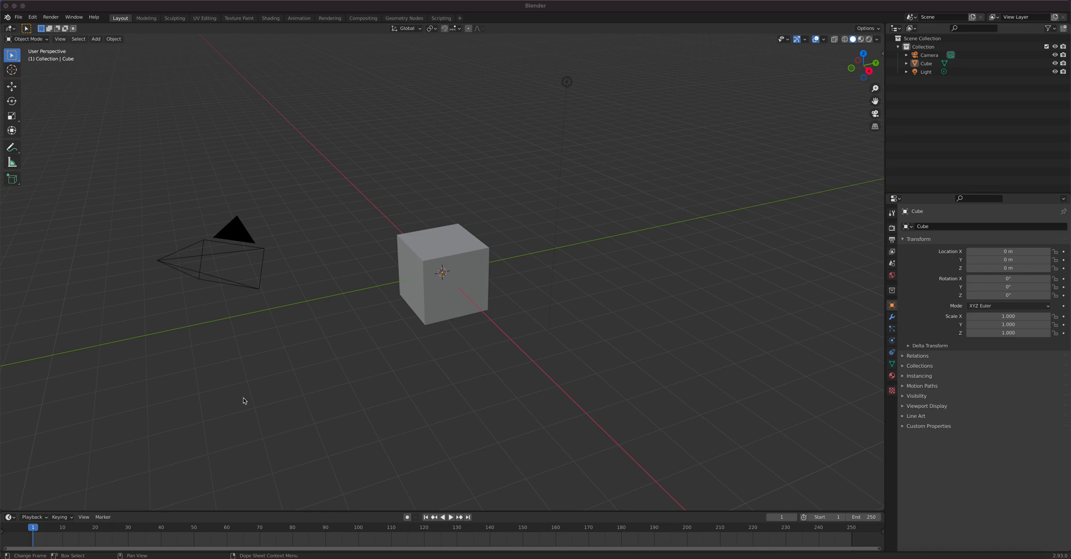
# - Preview the HighRiseResidential.jpg image from the Downloads folder and return to the 3D scene
pyautogui.click(33, 550)
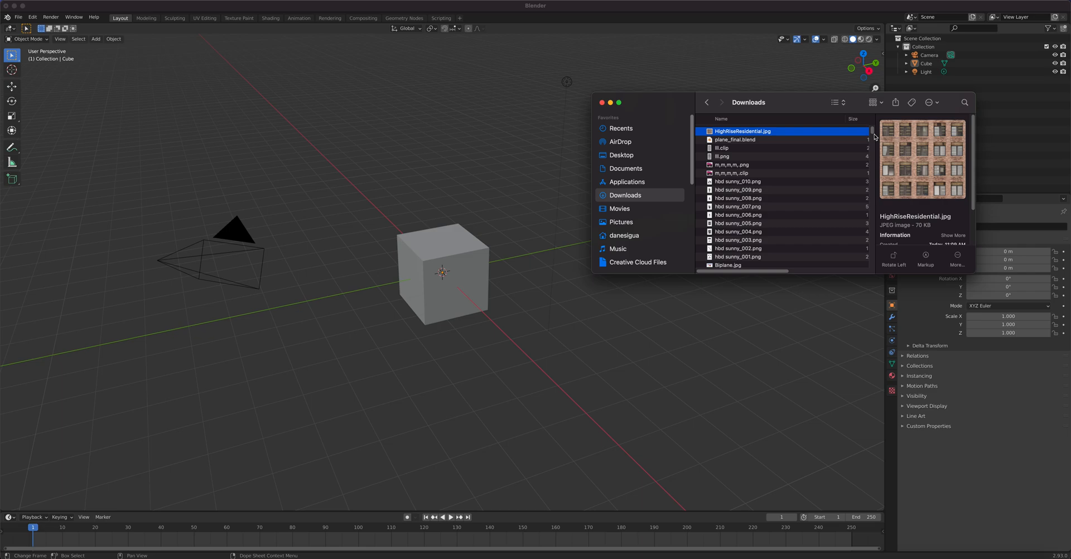
pyautogui.press('space')
pyautogui.moveTo(563, 158); pyautogui.dragTo(715, 108)
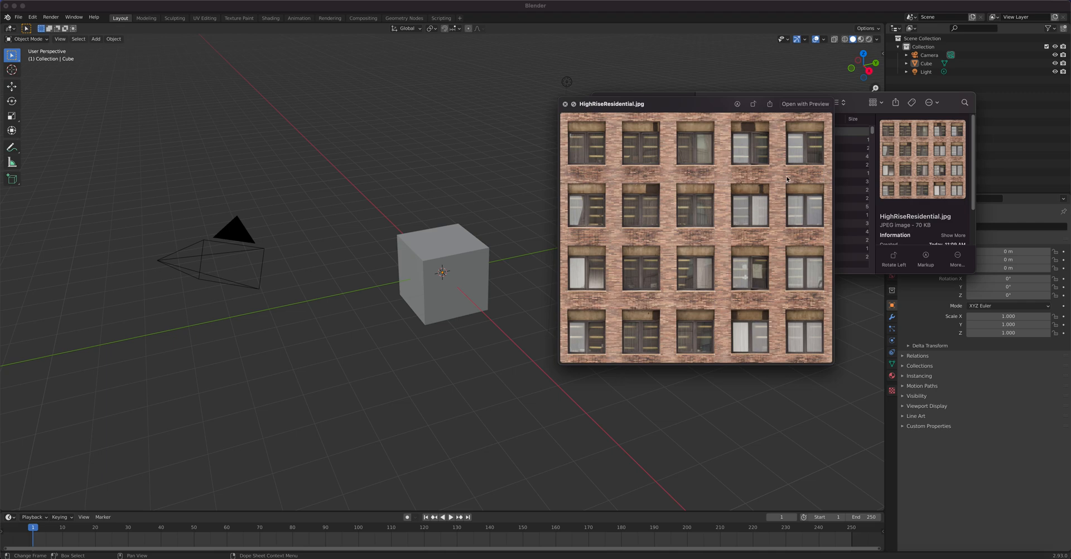
pyautogui.press('space')
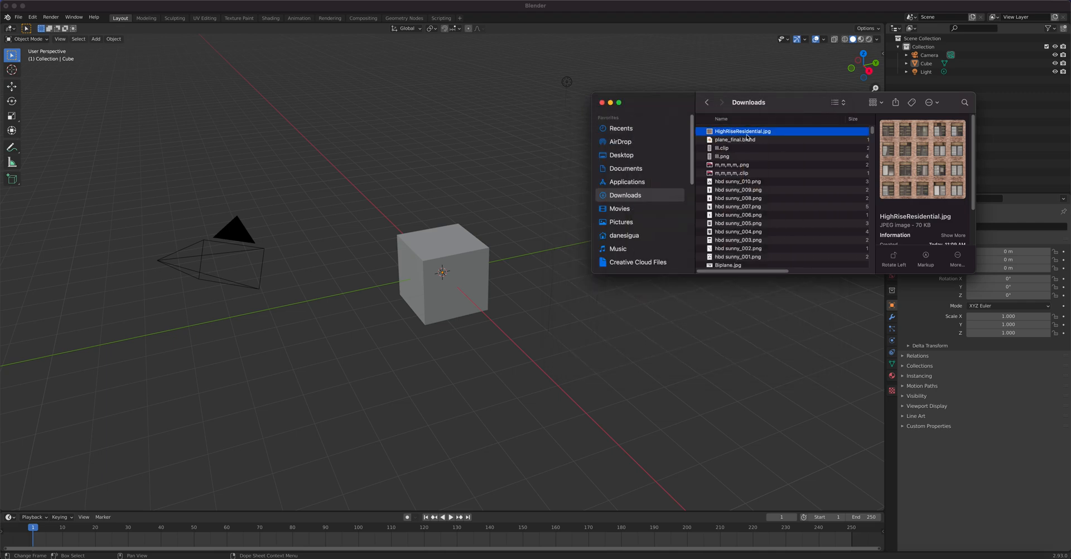
pyautogui.click(516, 196)
# - Enter Edit Mode on the default cube and select its front face in face selection mode
pyautogui.click(470, 259)
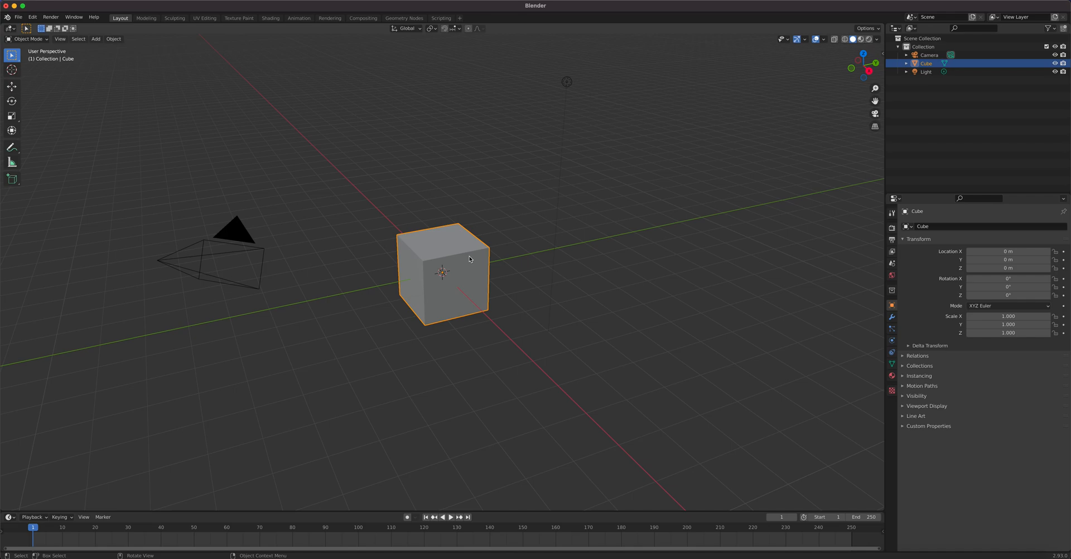
pyautogui.press('KP_1')
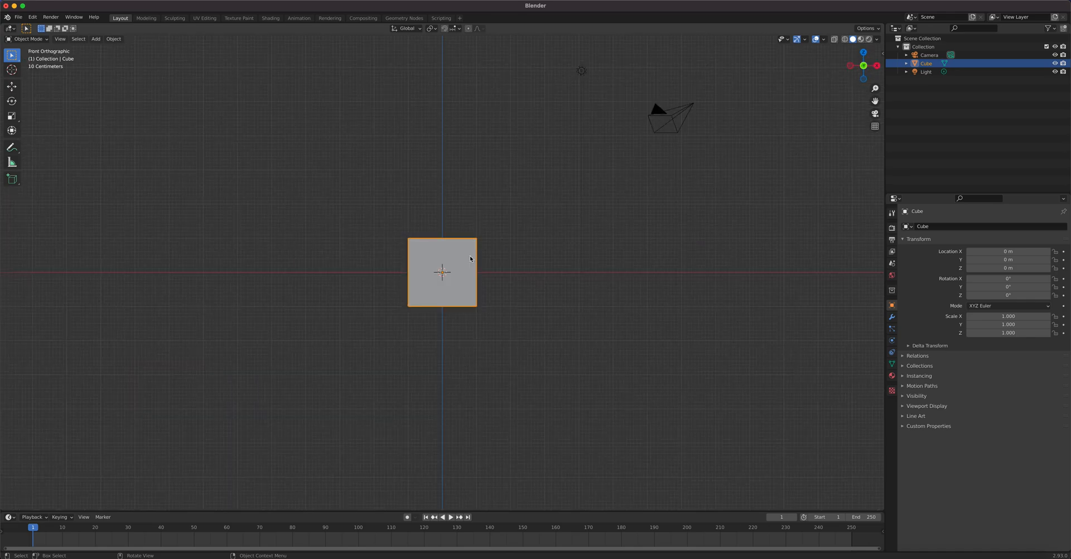
pyautogui.moveTo(434, 255); pyautogui.dragTo(466, 286, button='middle')
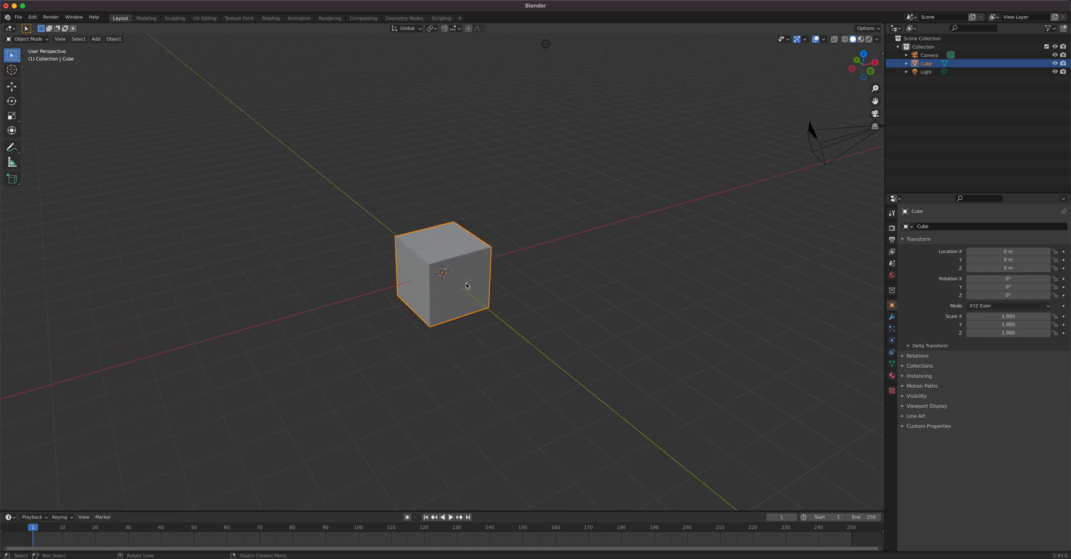
pyautogui.press('Tab')
pyautogui.hotkey('alt', 'a')
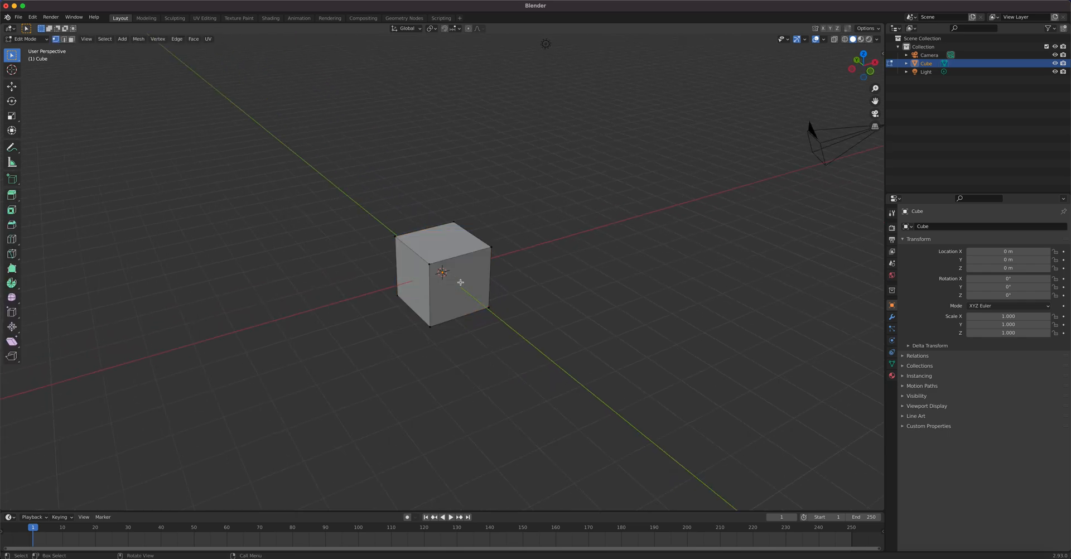
pyautogui.press('3')
pyautogui.click(460, 282)
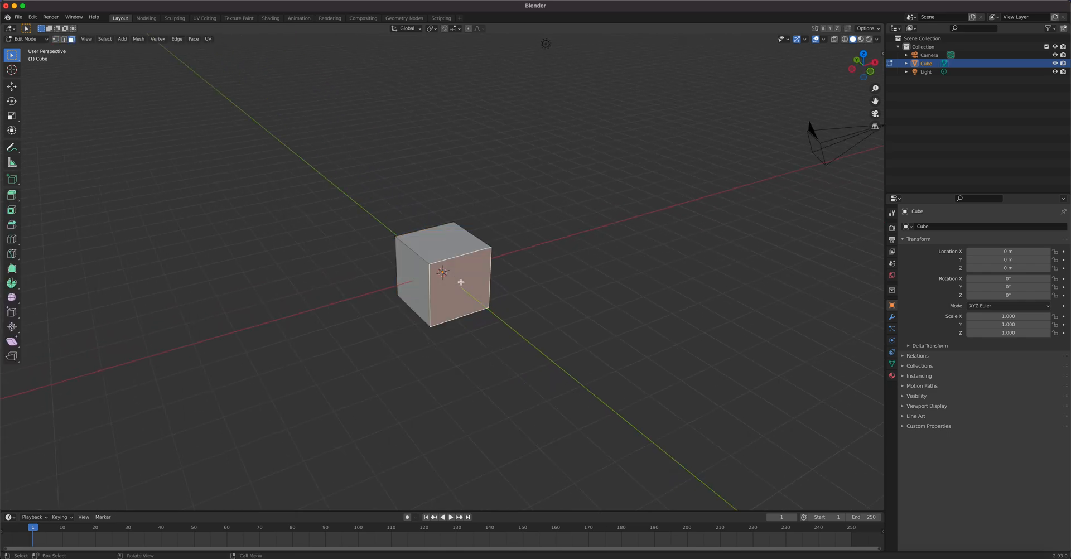
# - Start the Shortcut VUr key display and set its dock to Center
pyautogui.press('n')
pyautogui.click(881, 143)
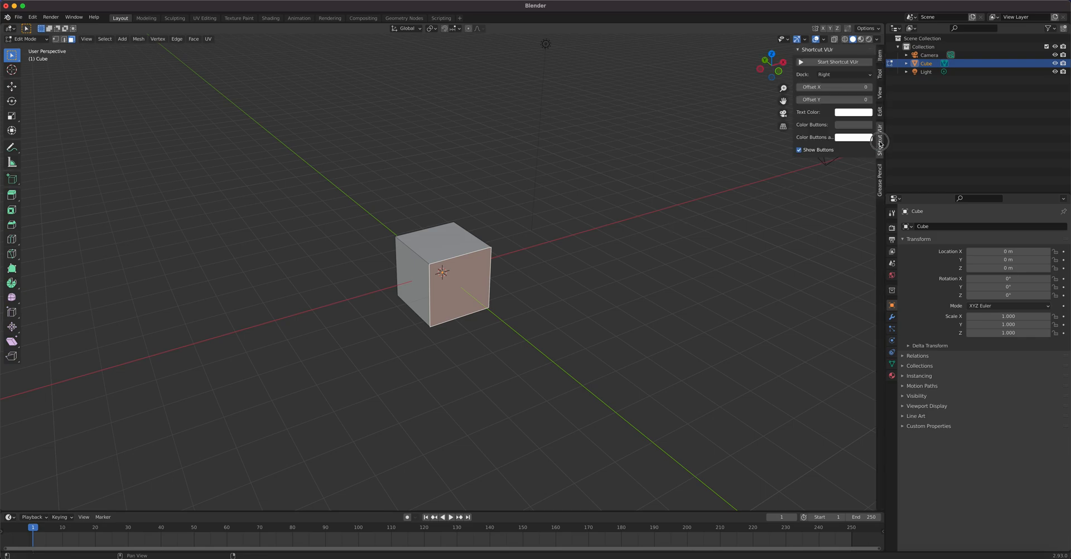
pyautogui.click(837, 62)
pyautogui.scroll(5, 436, 269)
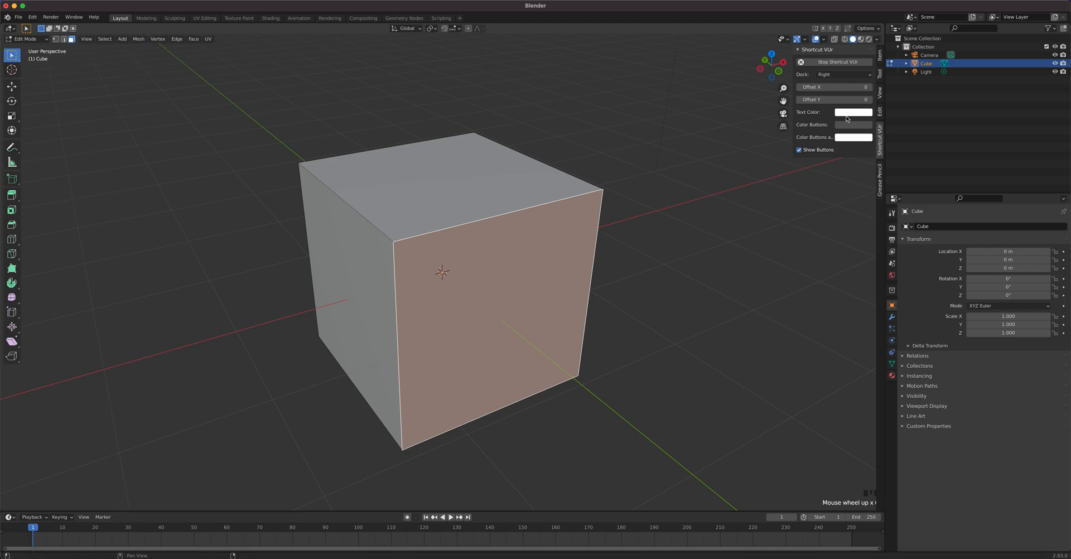
pyautogui.click(826, 80)
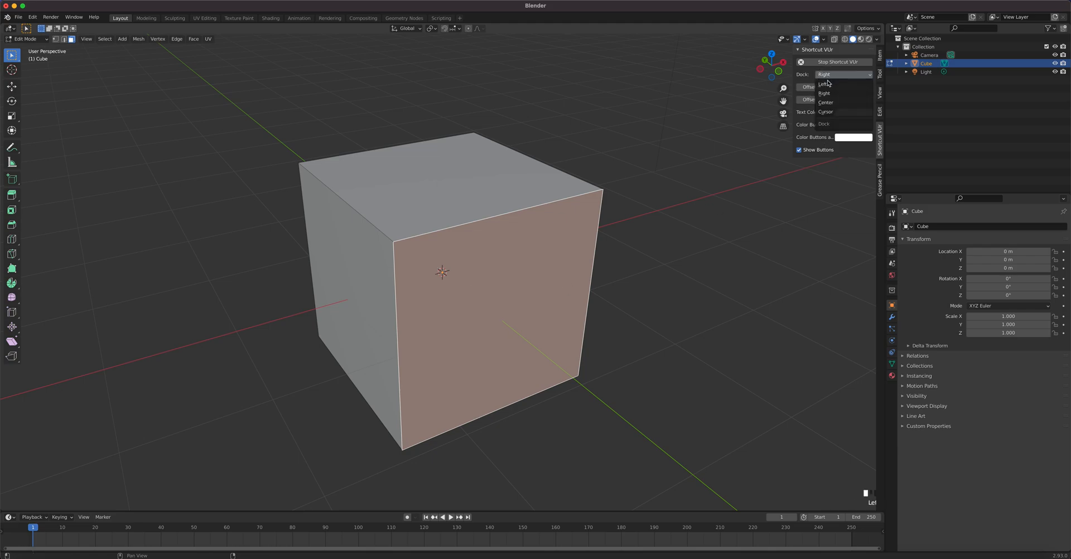
pyautogui.click(823, 84)
pyautogui.click(831, 80)
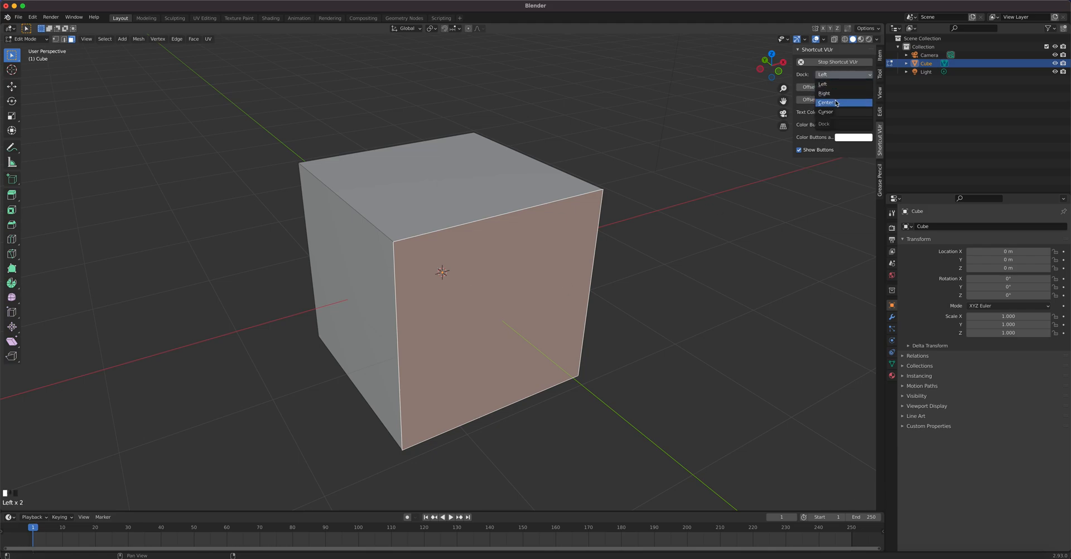
pyautogui.click(825, 102)
pyautogui.scroll(1, 517, 268)
pyautogui.scroll(-1, 517, 268)
# - Invert the front-face selection, delete all the other faces of the cube, and select the remaining face
pyautogui.moveTo(500, 347); pyautogui.dragTo(499, 333, button='middle')
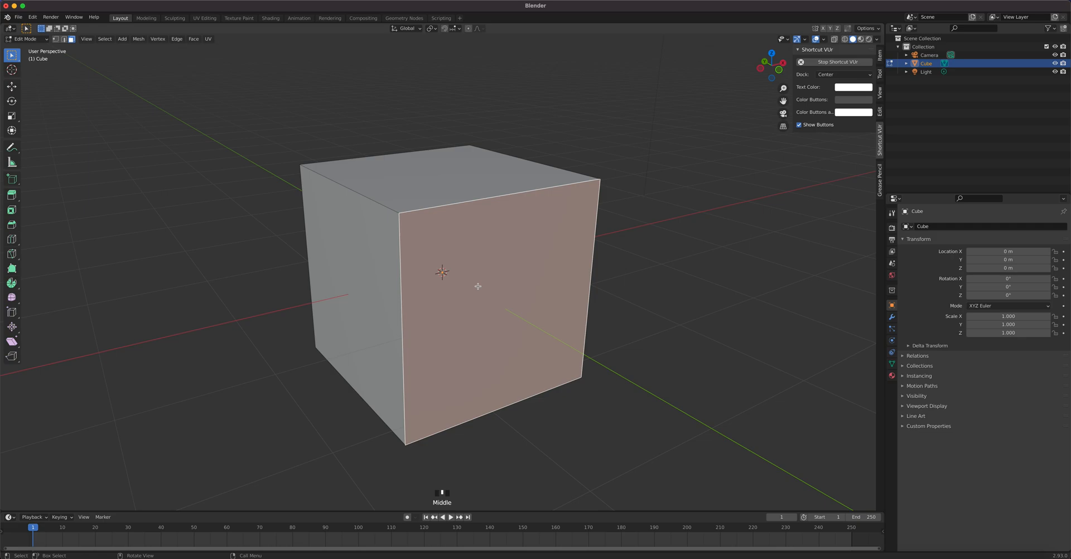
pyautogui.press('KP_1')
pyautogui.moveTo(469, 236); pyautogui.dragTo(407, 276, button='middle')
pyautogui.click(409, 279)
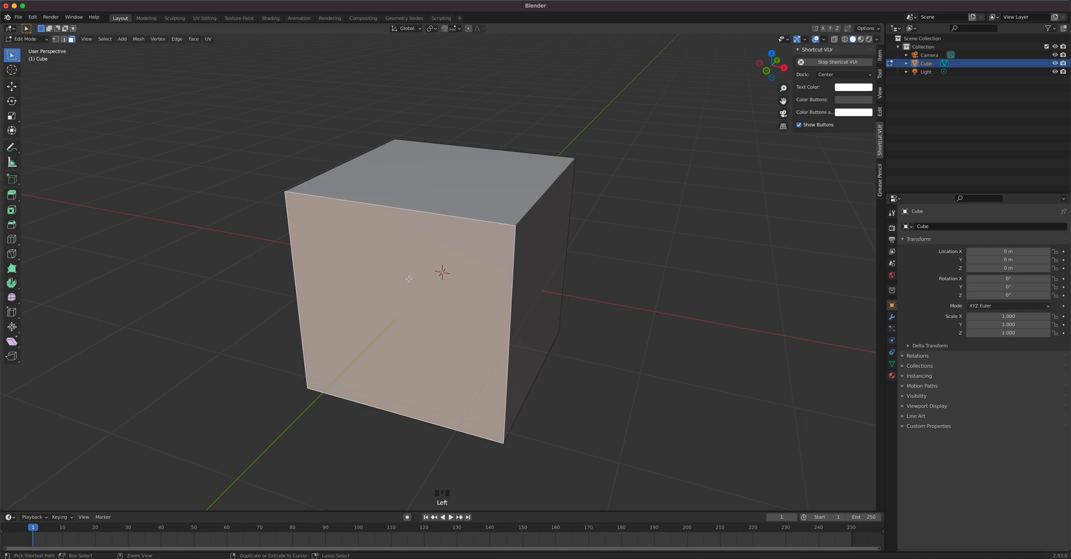
pyautogui.hotkey('ctrl', 'i')
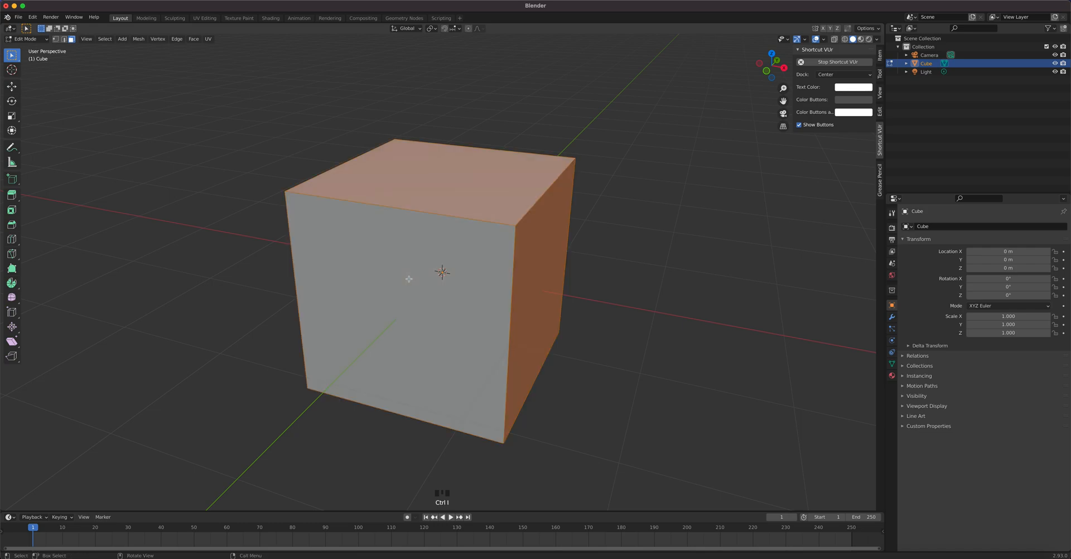
pyautogui.press('x')
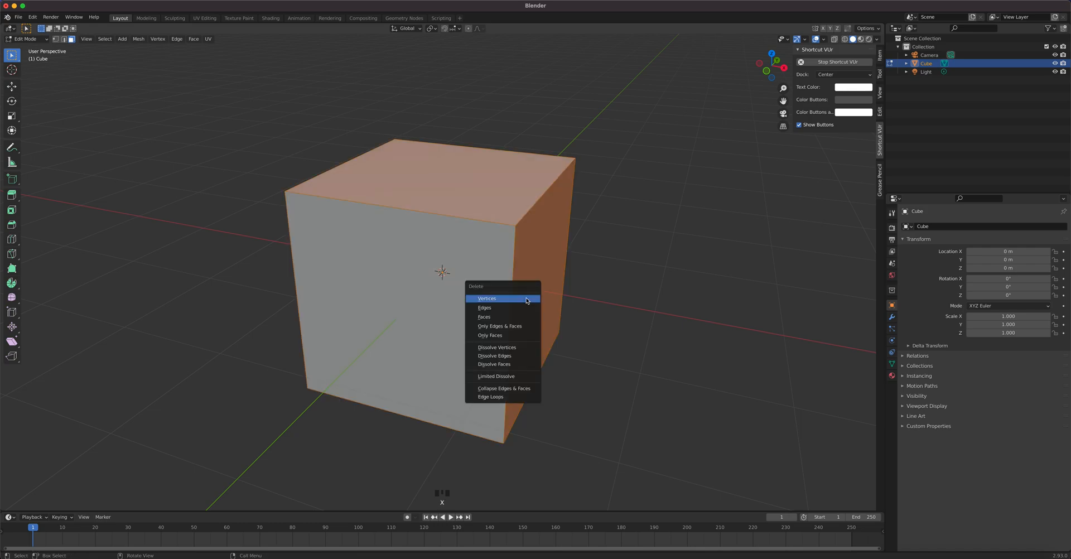
pyautogui.click(500, 322)
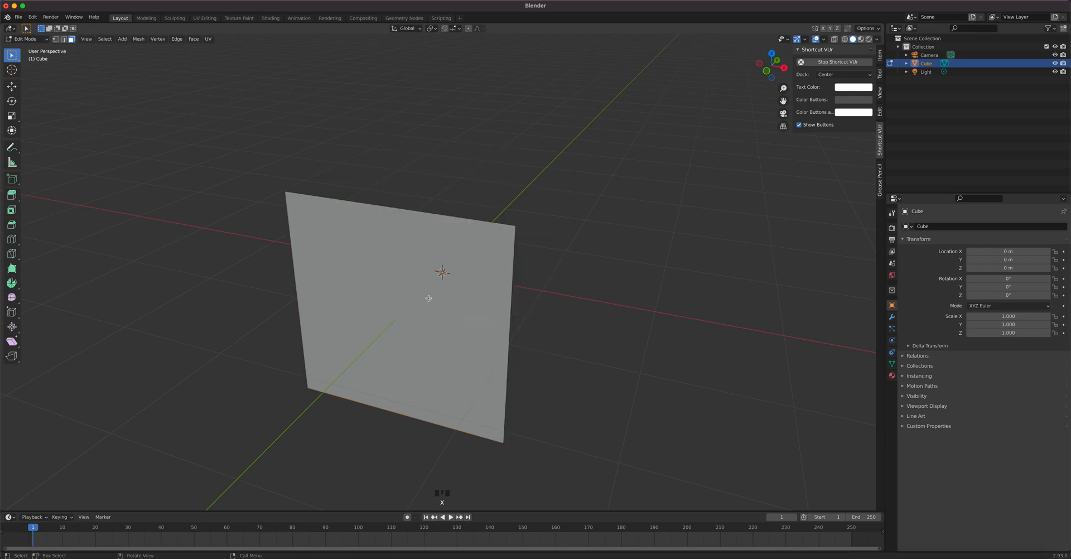
pyautogui.click(407, 319)
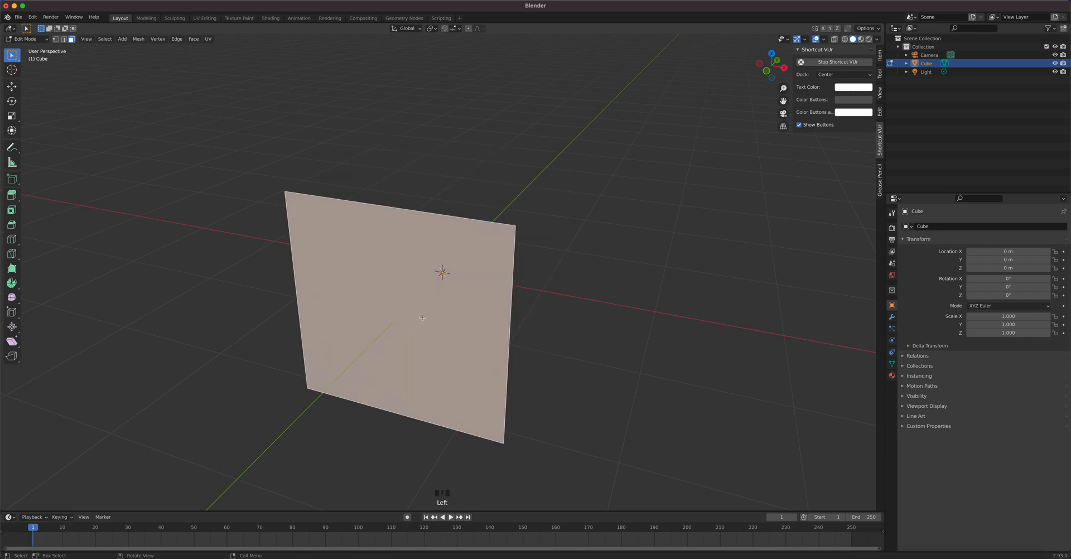
# - Return to Object Mode and switch to the Shading workspace with the material's full node setup in view
pyautogui.press('KP_1')
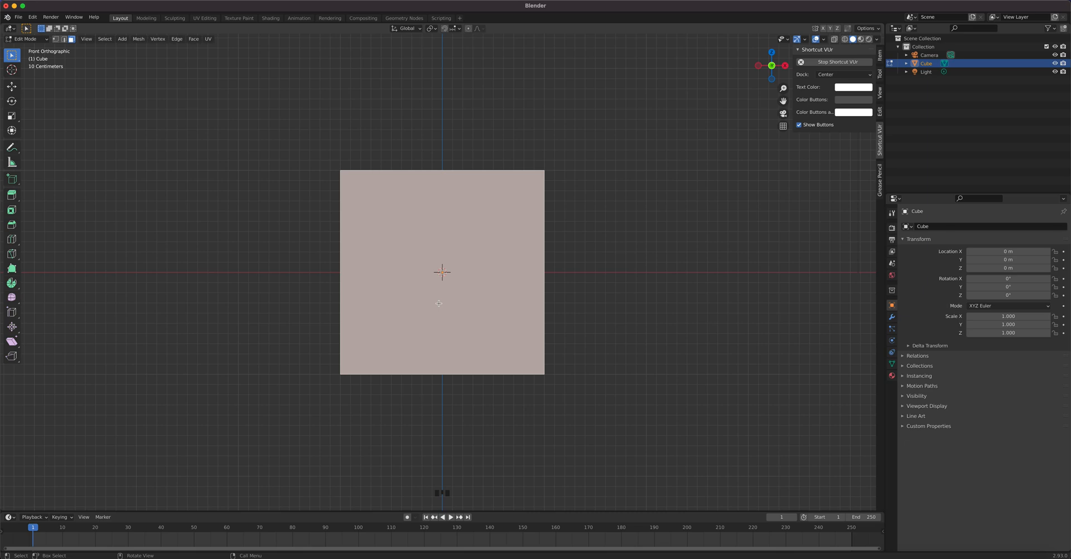
pyautogui.press('Tab')
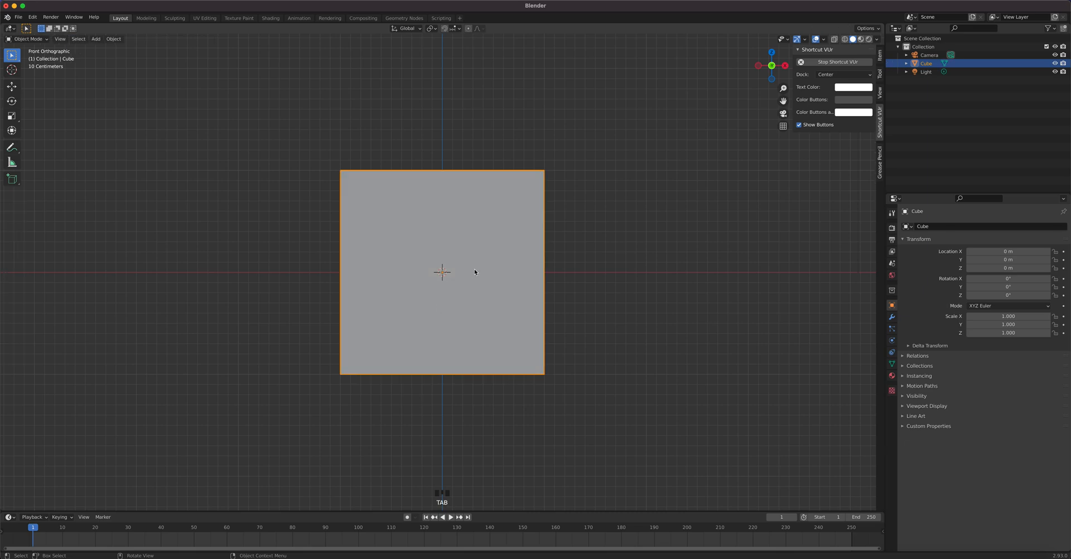
pyautogui.click(271, 19)
pyautogui.moveTo(338, 95); pyautogui.dragTo(576, 198, button='middle')
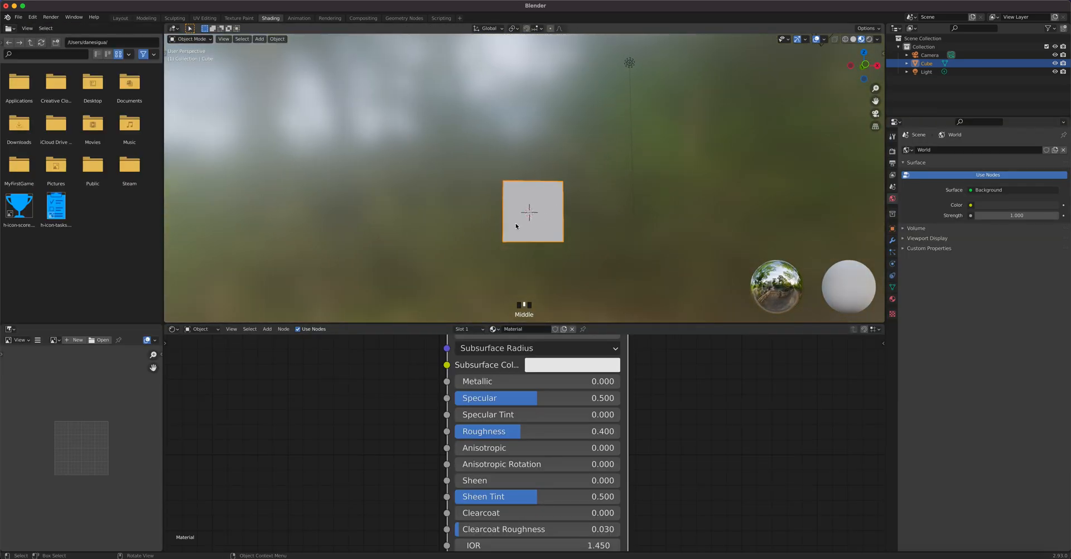
pyautogui.scroll(-5, 521, 341)
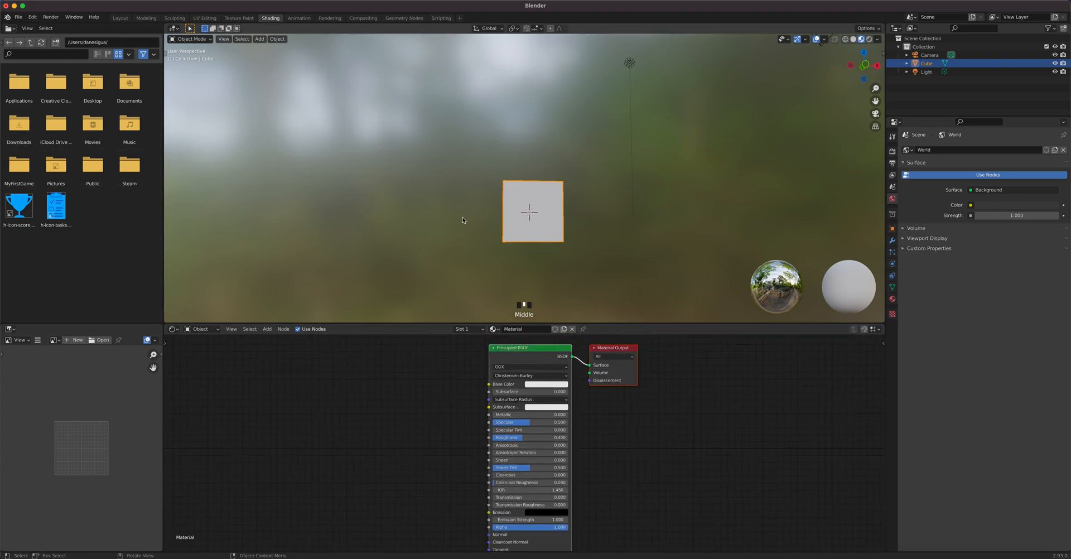
# - Add HighRiseResidential.jpg from the Downloads folder to the material's node tree as an image texture
pyautogui.click(24, 132)
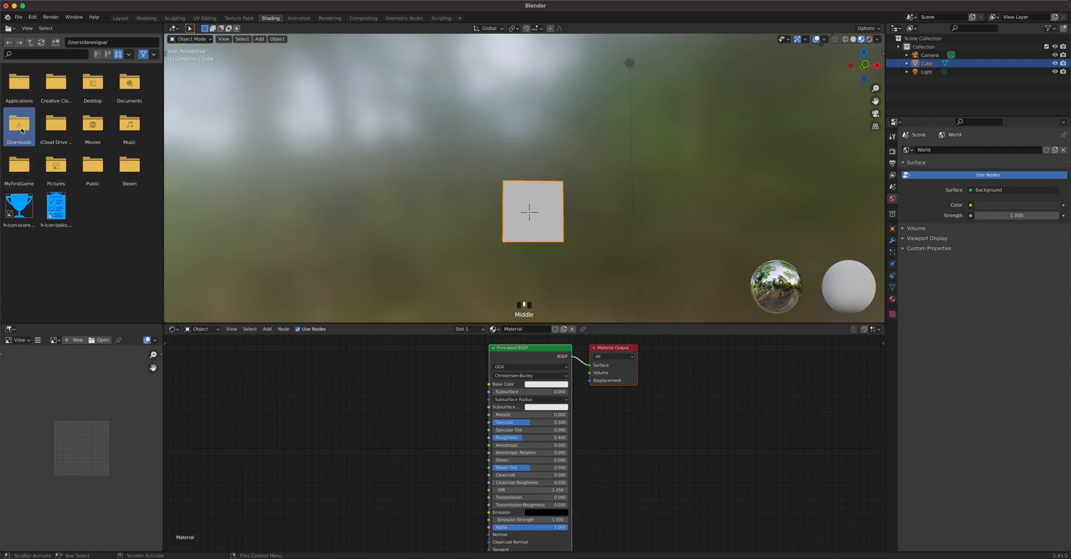
pyautogui.doubleClick(23, 133)
pyautogui.scroll(-1, 132, 188)
pyautogui.scroll(-10, 132, 189)
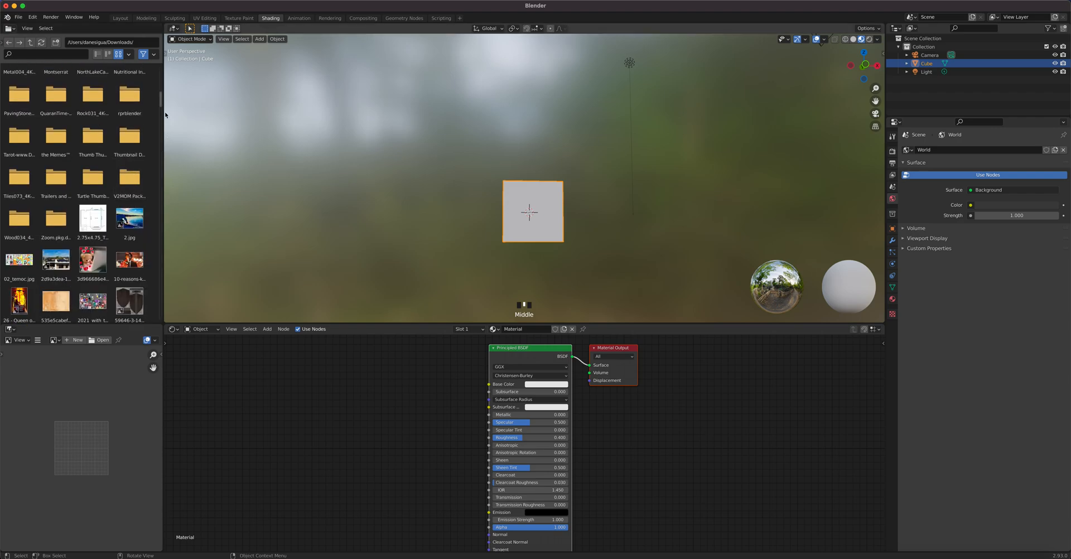
pyautogui.moveTo(161, 103); pyautogui.dragTo(154, 207)
pyautogui.moveTo(59, 82); pyautogui.dragTo(403, 393)
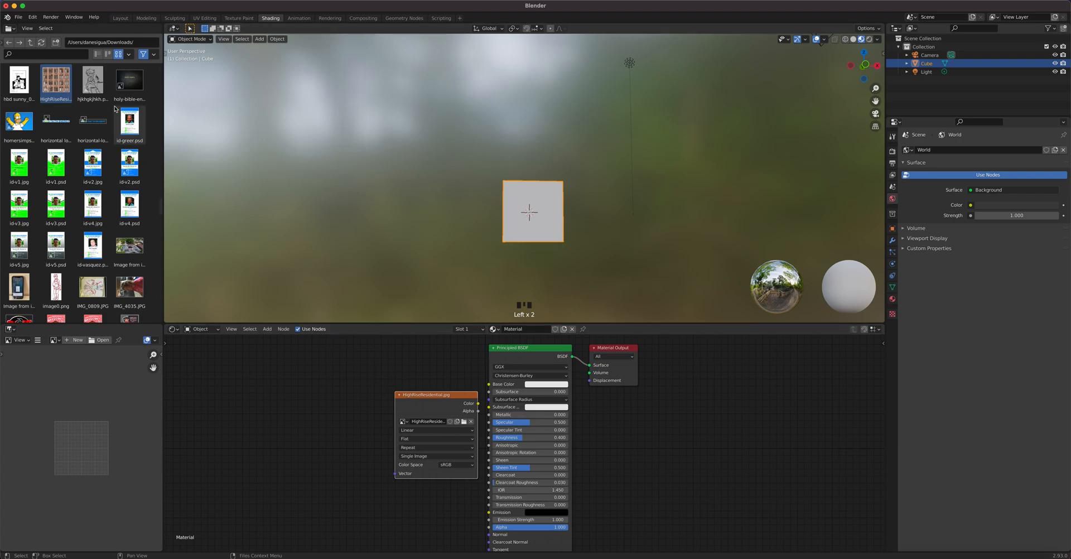
# - Connect the image texture's Color output to the Base Color of the Principled BSDF and inspect the textured plane
pyautogui.click(9, 43)
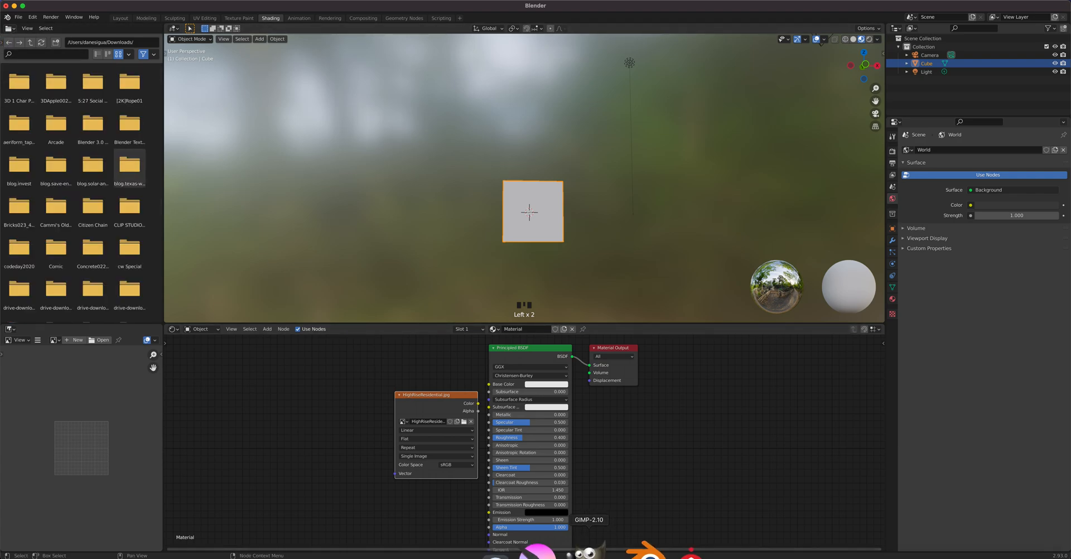
pyautogui.moveTo(456, 395); pyautogui.dragTo(489, 384)
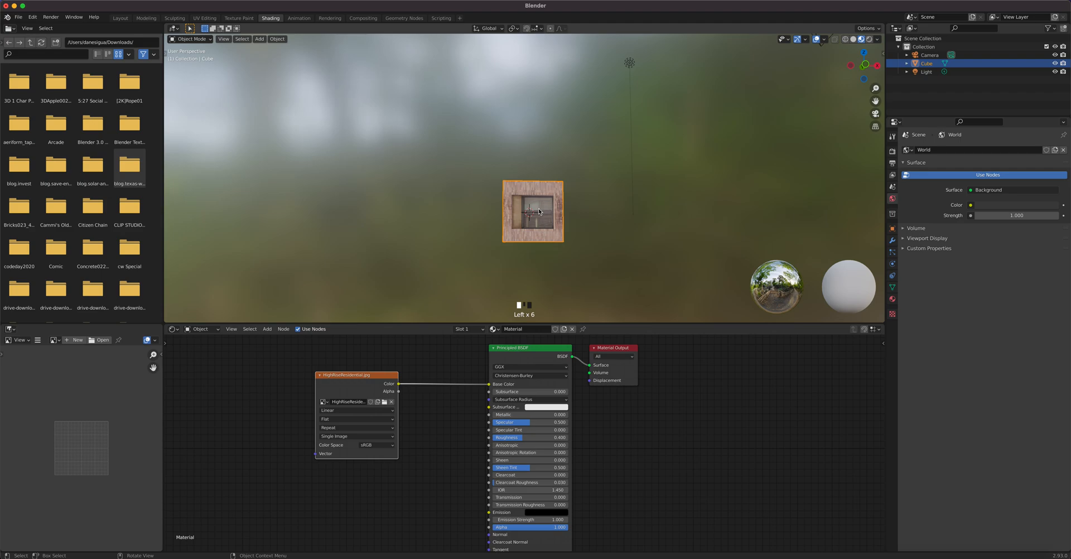
pyautogui.scroll(4, 545, 223)
pyautogui.moveTo(546, 223); pyautogui.dragTo(514, 179, button='middle')
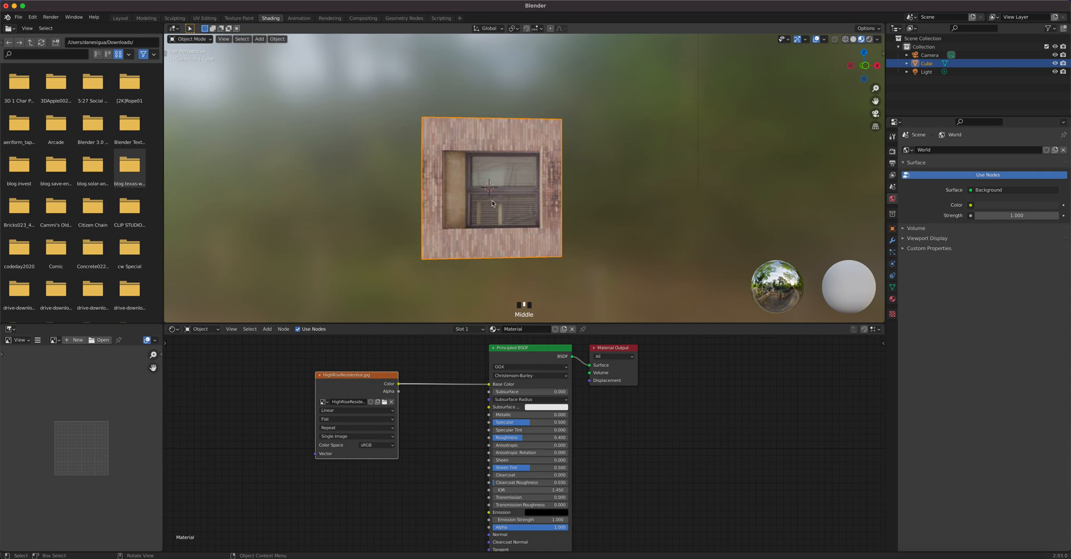
# - Unwrap the whole plane in the UV Editing workspace so its UVs cover the building image
pyautogui.click(205, 19)
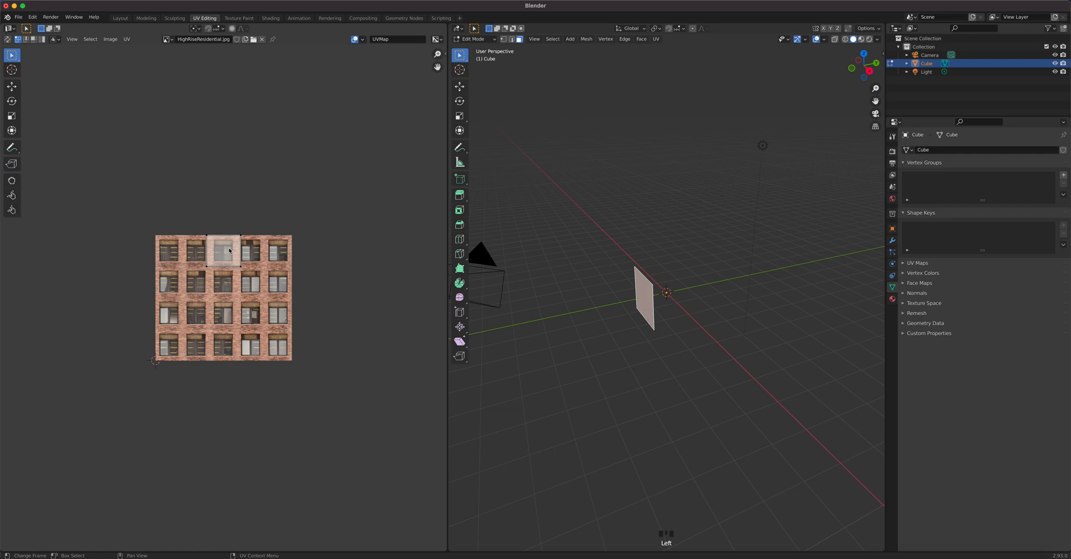
pyautogui.press('KP_1')
pyautogui.scroll(6, 706, 271)
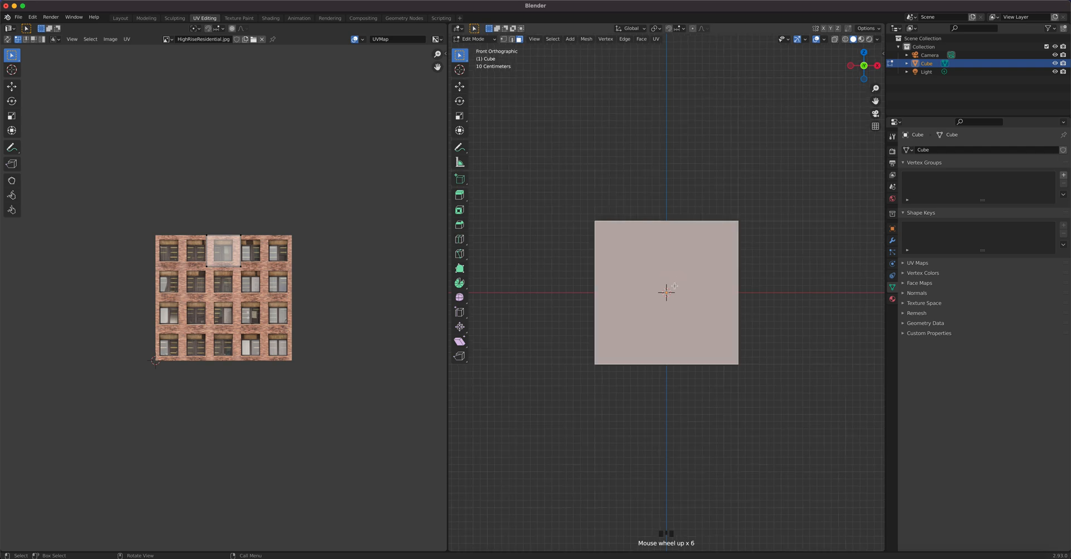
pyautogui.press('a')
pyautogui.press('u')
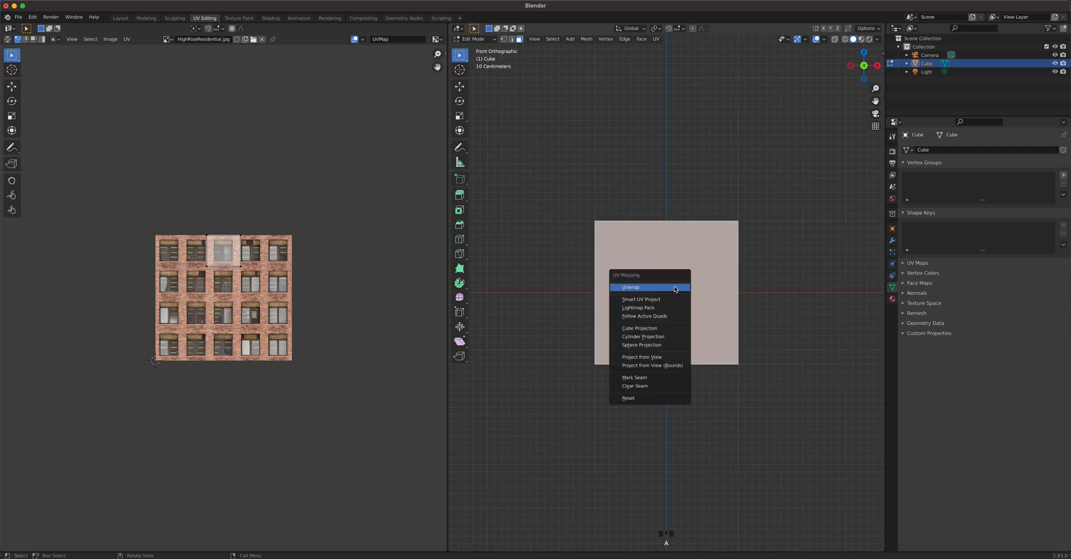
pyautogui.click(675, 288)
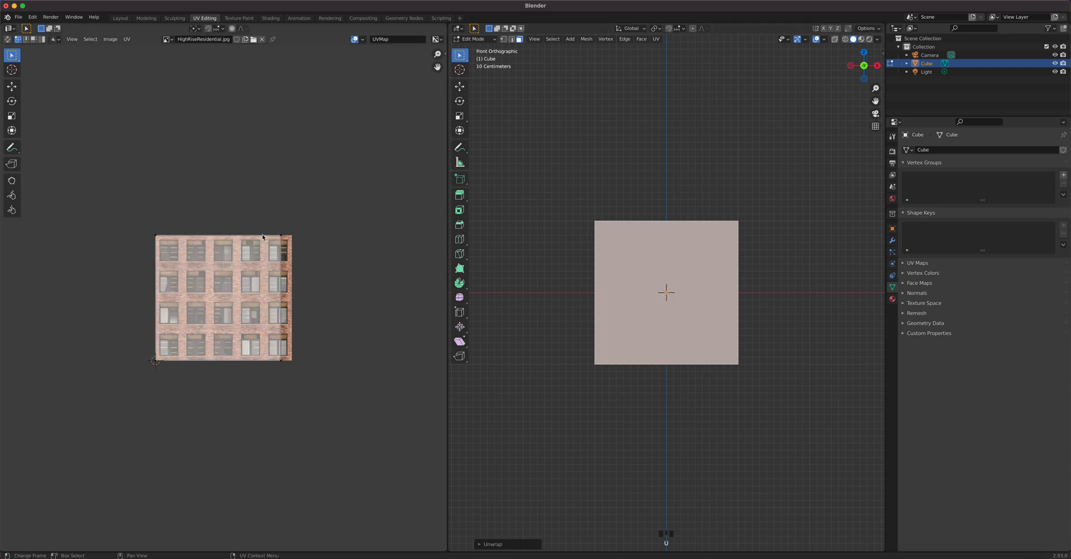
# - Show the building texture on the plane with Material Preview shading, staying in Edit Mode
pyautogui.click(862, 39)
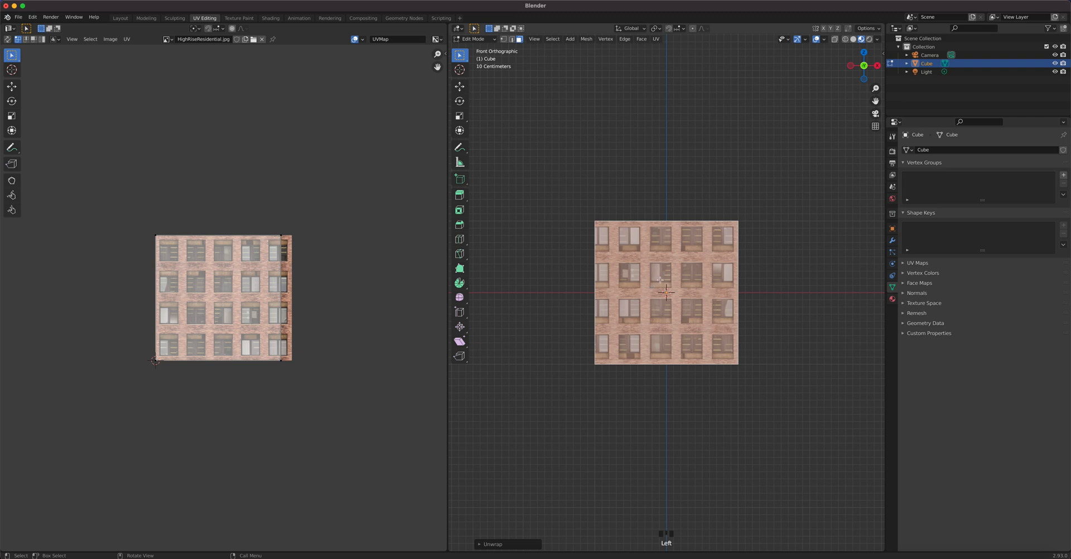
pyautogui.press('Tab')
pyautogui.press('Tab')
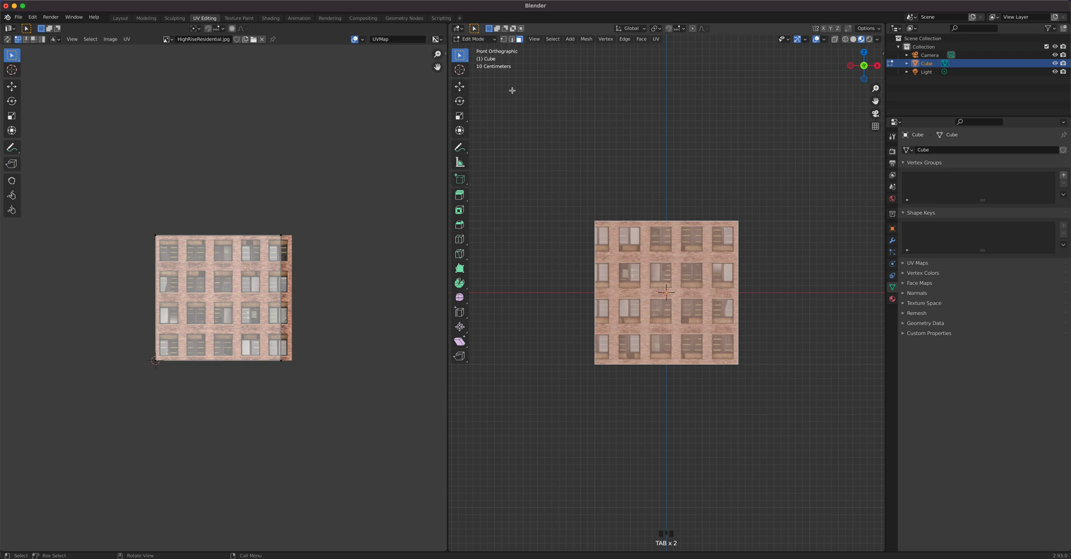
# - Widen the plane by moving its two right-hand vertices outward along the X axis in front view
pyautogui.click(503, 39)
pyautogui.moveTo(719, 162); pyautogui.dragTo(787, 409)
pyautogui.click(460, 86)
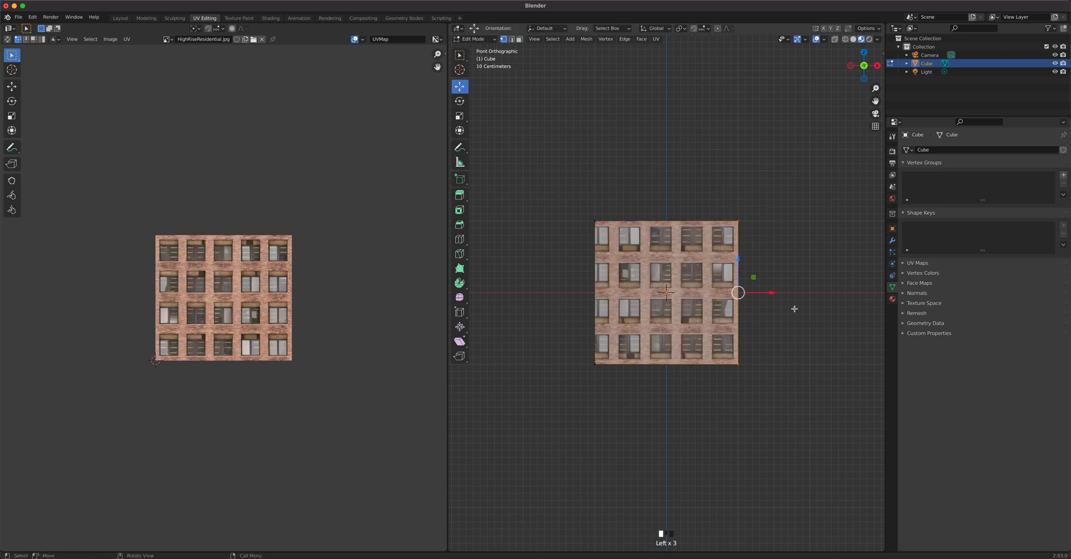
pyautogui.moveTo(773, 292); pyautogui.dragTo(792, 292)
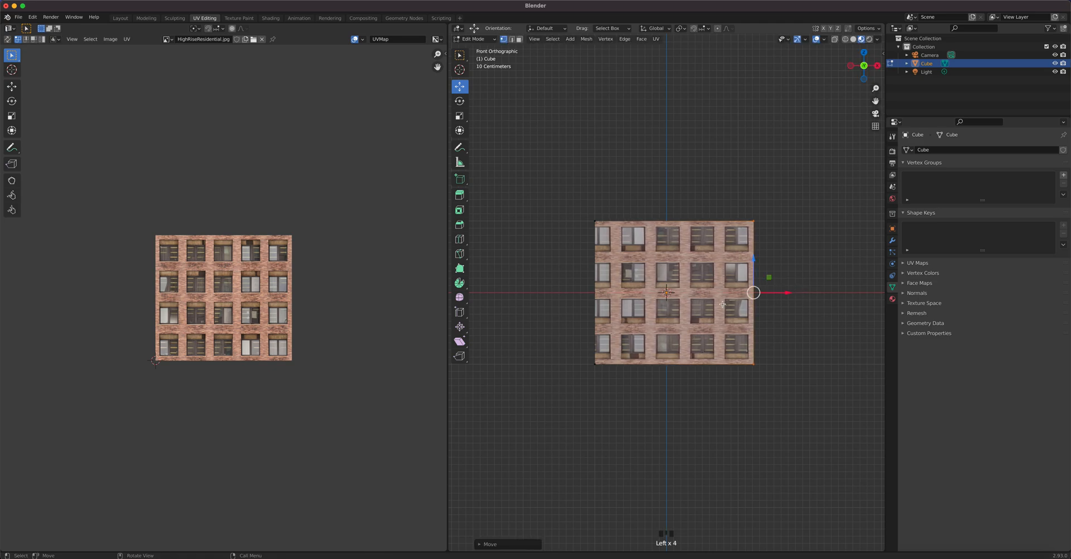
# - Unwrap the whole widened plane with the standard Unwrap method
pyautogui.press('a')
pyautogui.press('u')
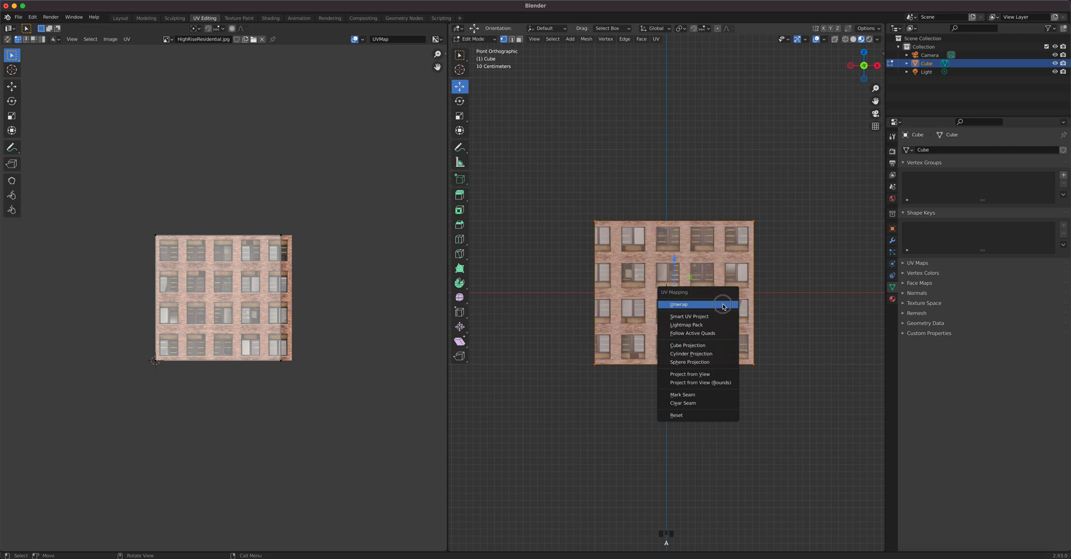
pyautogui.click(720, 306)
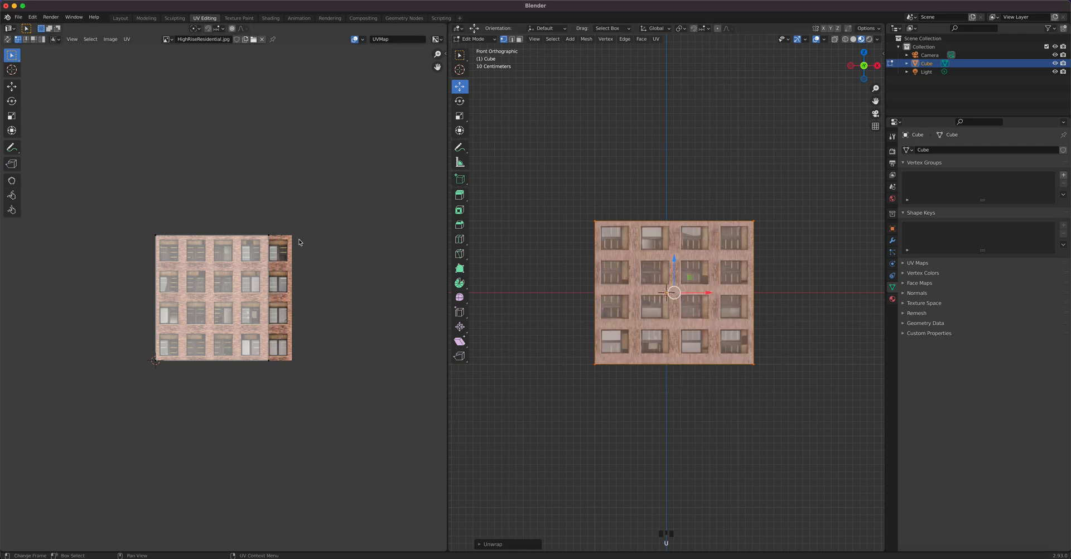
# - Move the two right-hand UV vertices along X to the right border of the building image
pyautogui.press('c')
pyautogui.moveTo(283, 307); pyautogui.dragTo(314, 417)
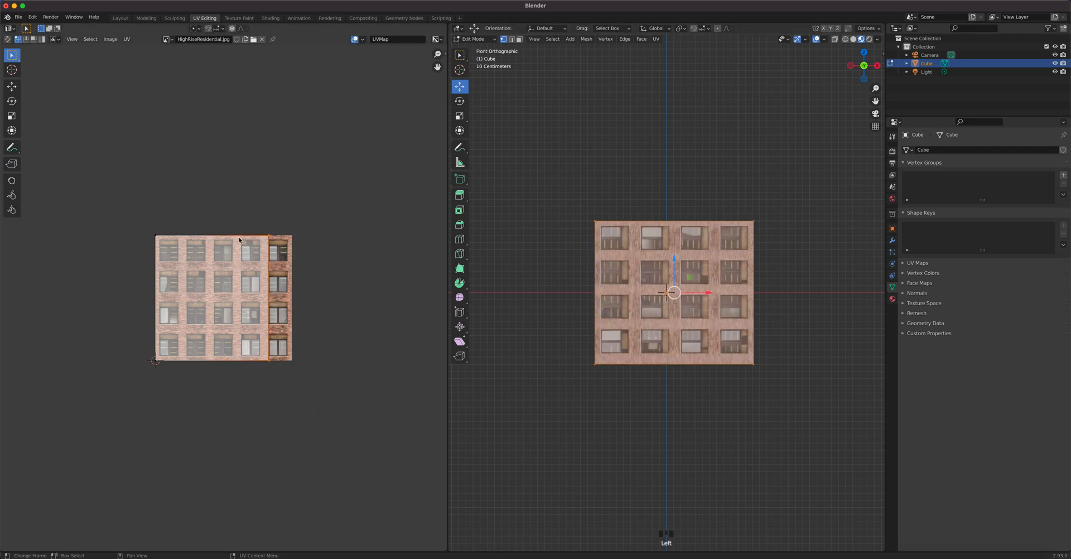
pyautogui.click(12, 87)
pyautogui.moveTo(305, 298); pyautogui.dragTo(329, 298)
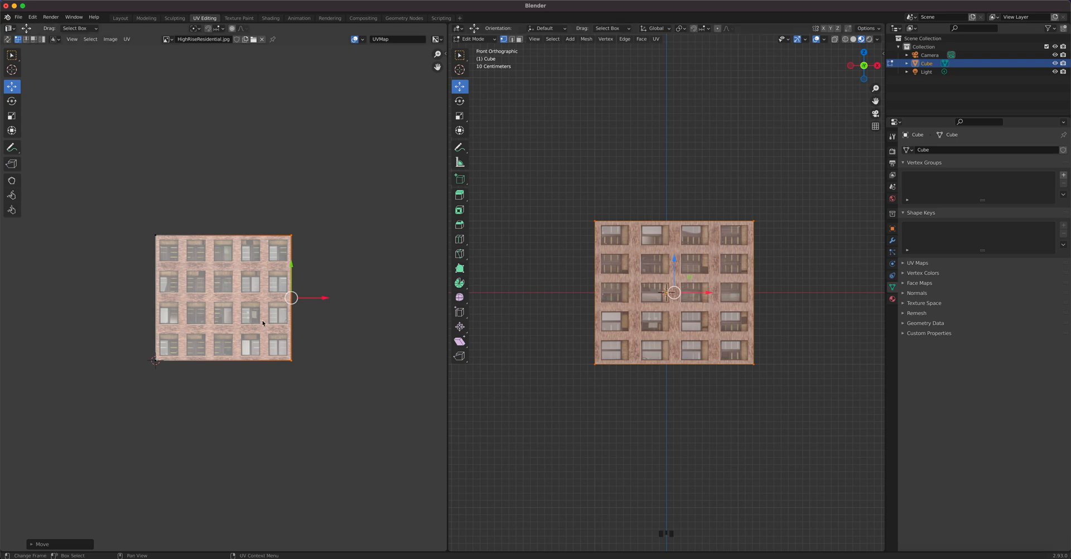
# - Rotate all the UVs by a quarter turn so the facade stands upright on the plane
pyautogui.press('a')
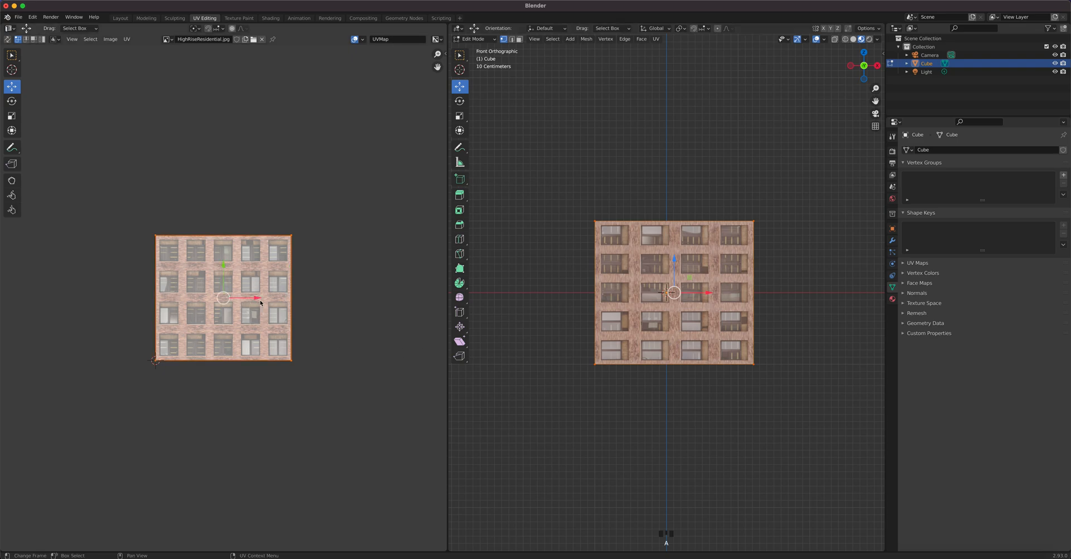
pyautogui.press('r')
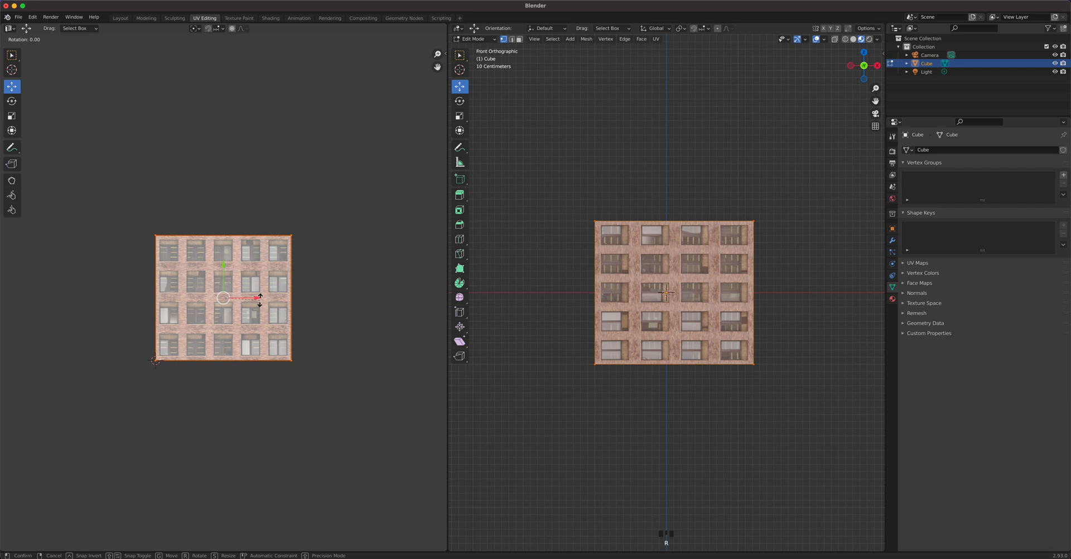
pyautogui.click(224, 267)
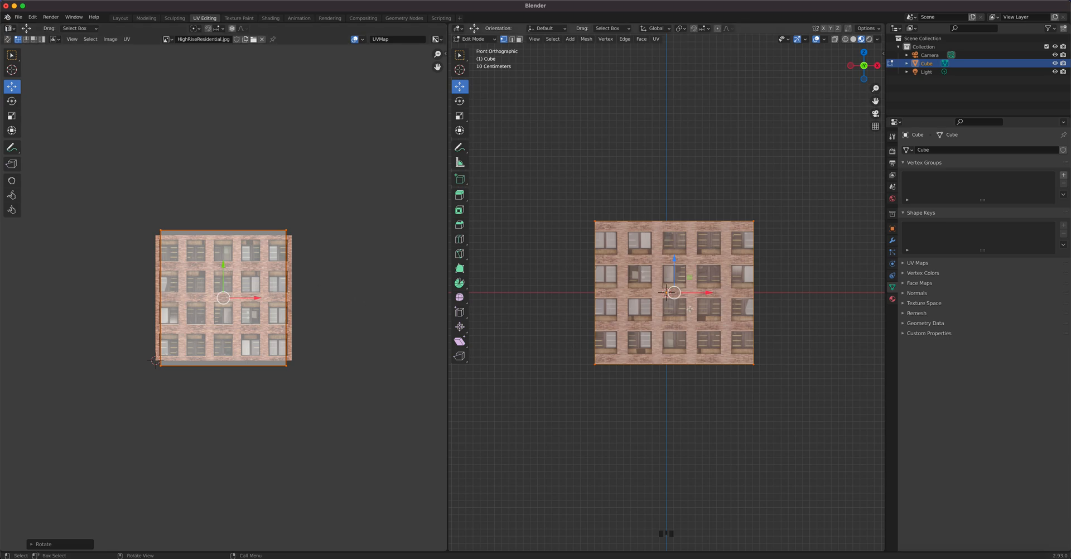
# - Remap the plane's UVs with Project from View, scale them up about 3.58 times and position them over the building image
pyautogui.press('u')
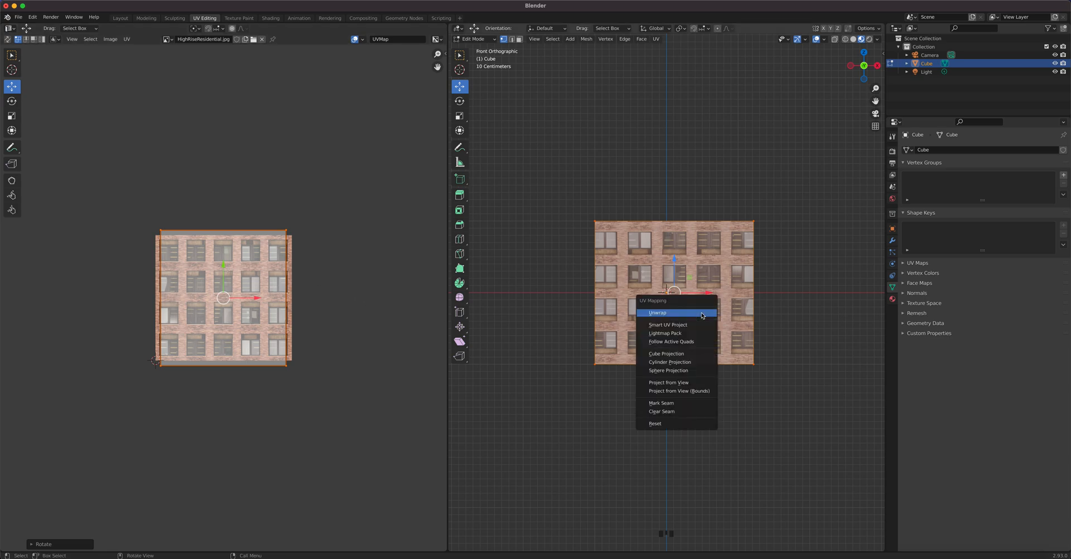
pyautogui.click(689, 384)
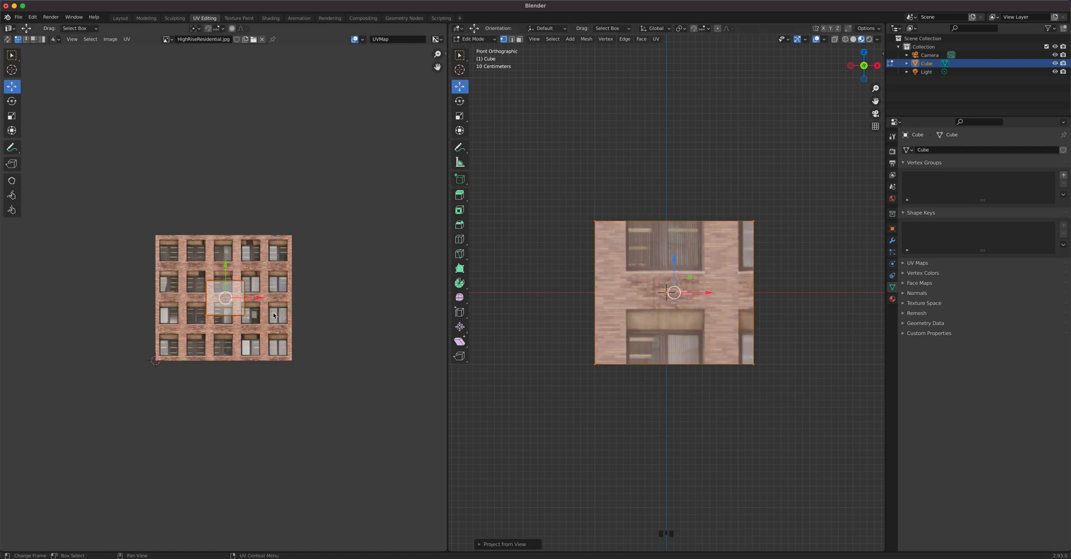
pyautogui.press('s')
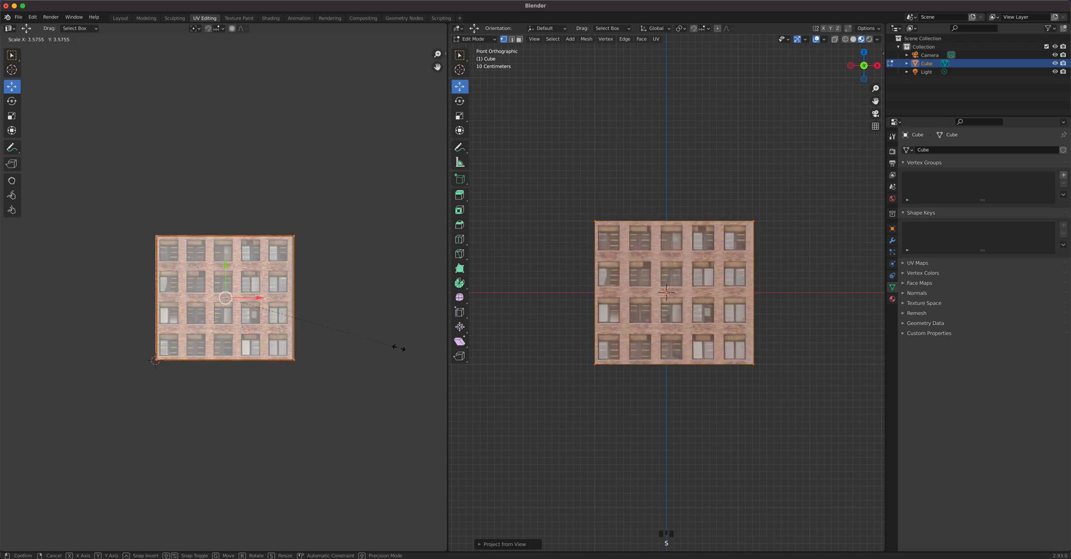
pyautogui.click(399, 348)
pyautogui.scroll(4, 310, 305)
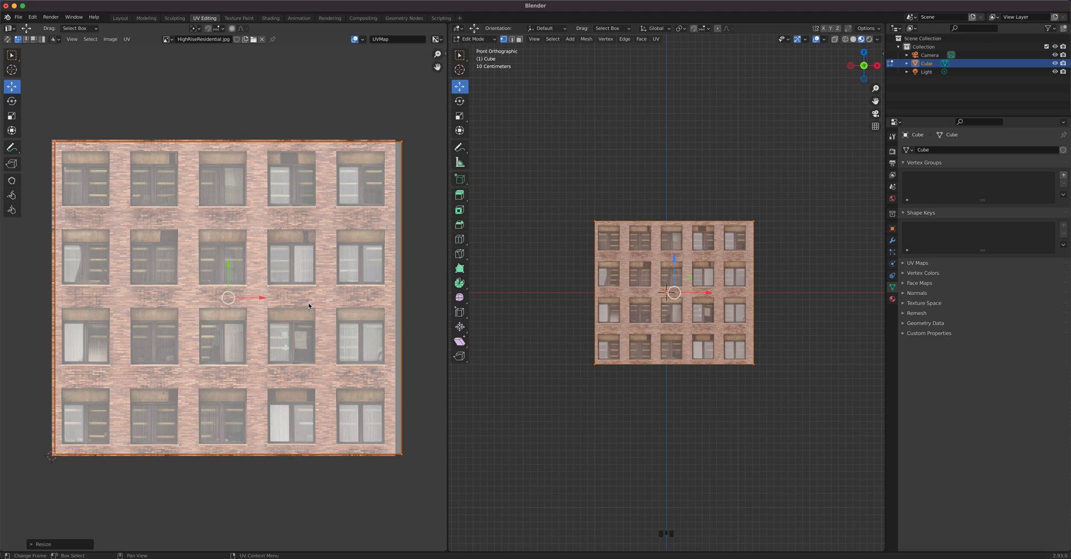
pyautogui.press('g')
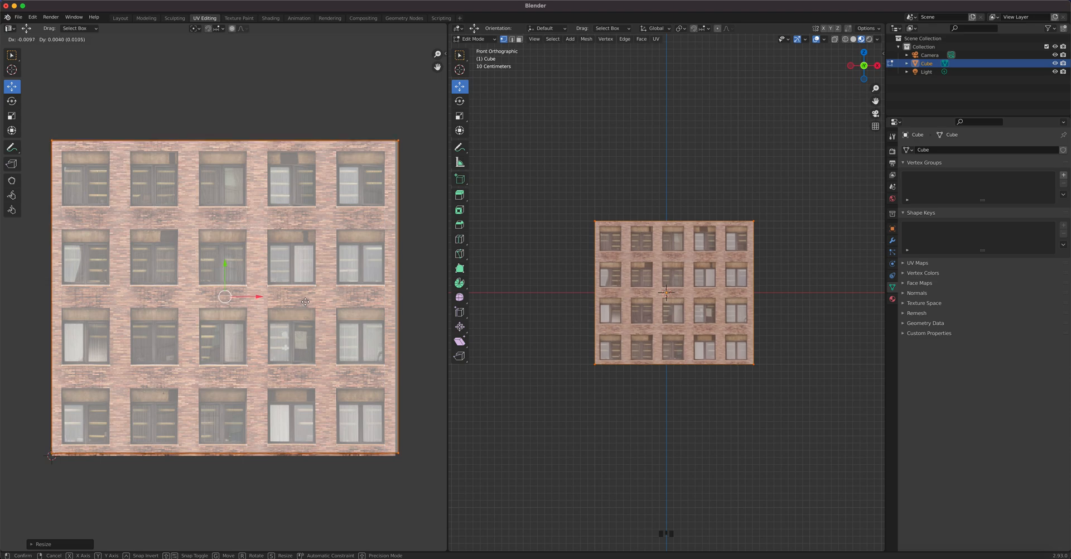
pyautogui.click(305, 302)
# - Align the bottom and right UV edges with the matching borders of the building image
pyautogui.moveTo(47, 437); pyautogui.dragTo(434, 504)
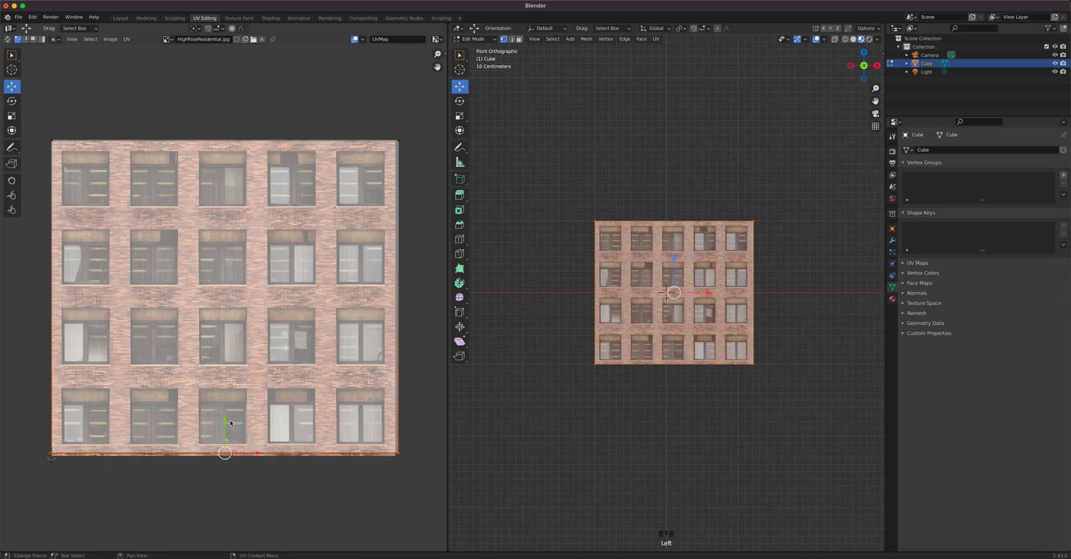
pyautogui.moveTo(230, 423); pyautogui.dragTo(230, 425)
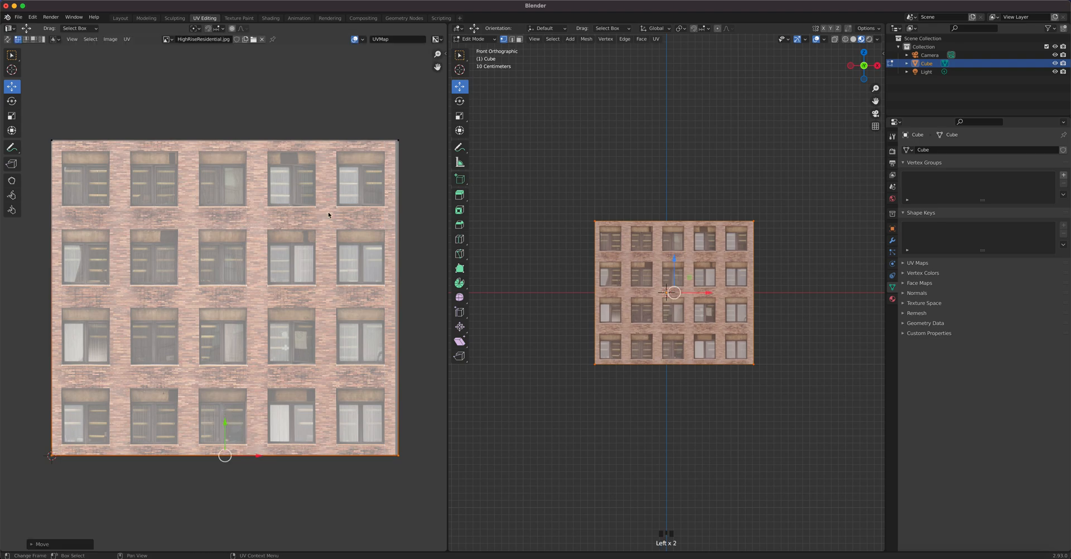
pyautogui.moveTo(379, 124); pyautogui.dragTo(424, 530)
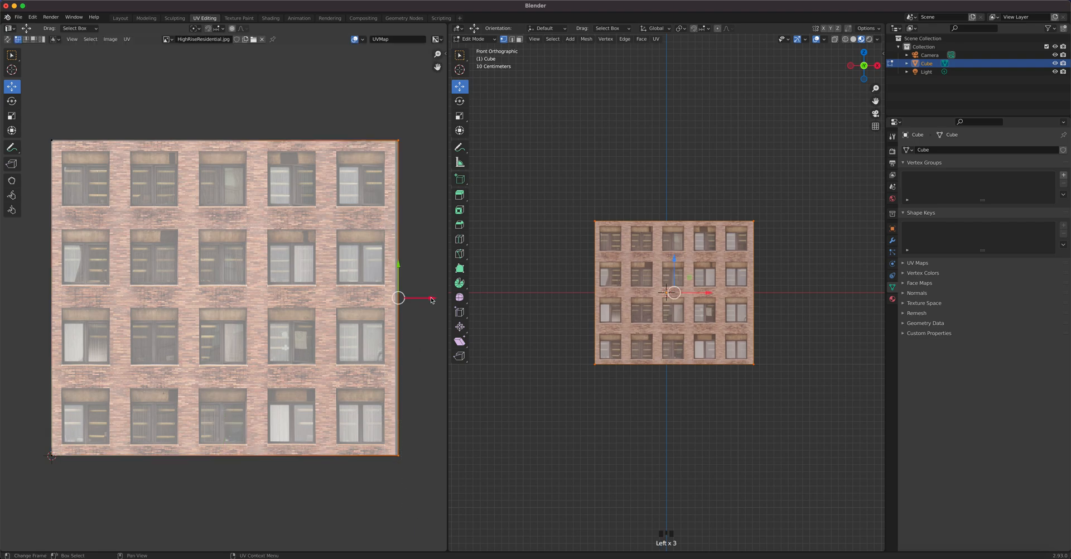
pyautogui.moveTo(432, 298); pyautogui.dragTo(420, 299)
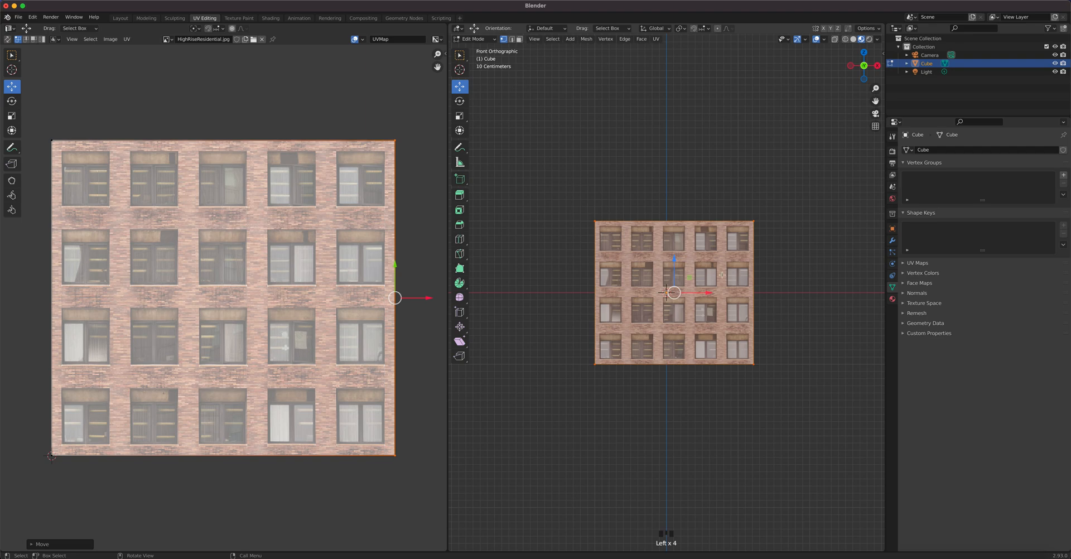
# - Switch to the Modeling workspace and show the textured plane from the front in Material Preview shading
pyautogui.click(146, 18)
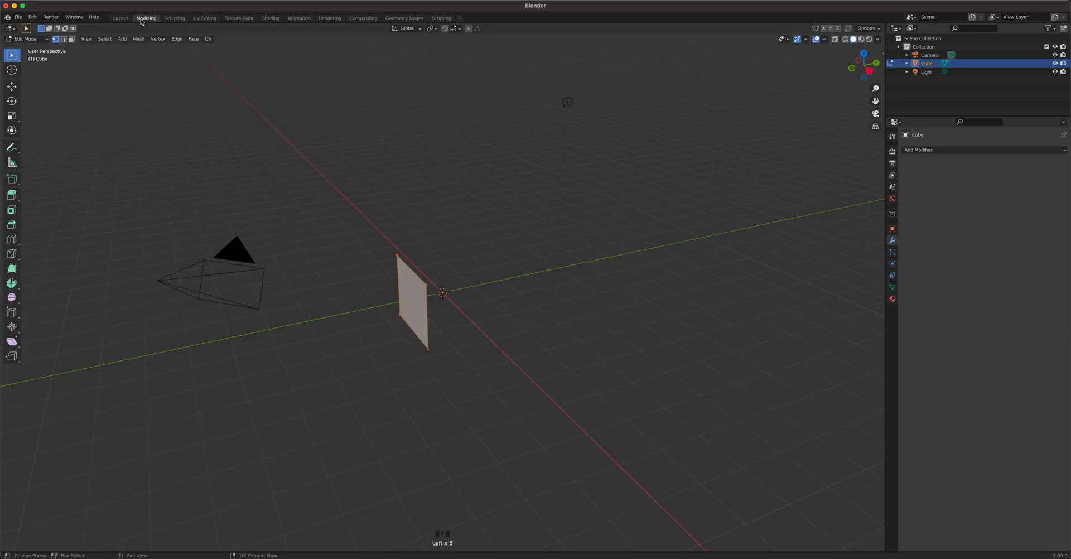
pyautogui.click(861, 39)
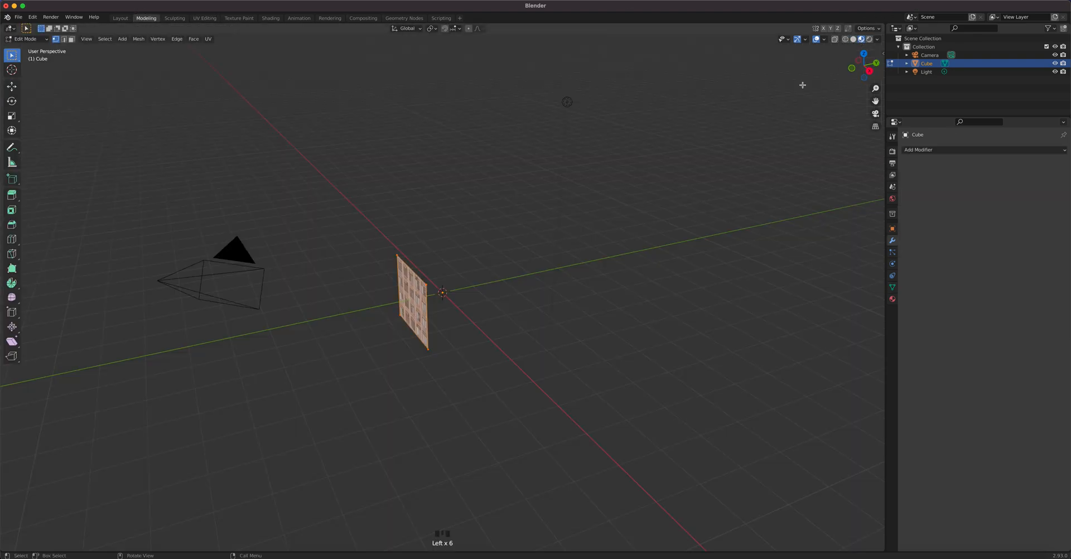
pyautogui.scroll(4, 450, 231)
pyautogui.moveTo(449, 231); pyautogui.dragTo(413, 228, button='middle')
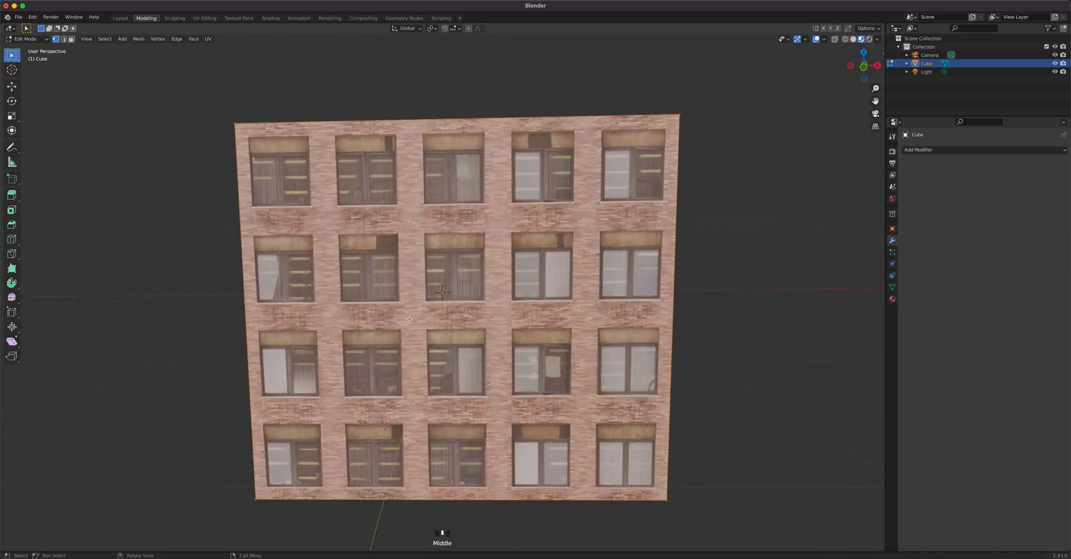
pyautogui.press('KP_1')
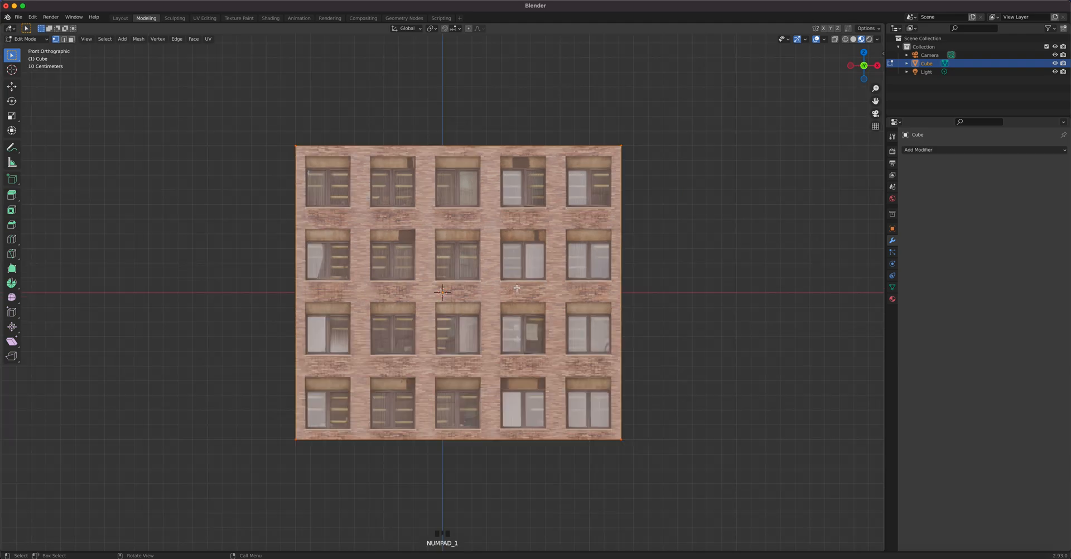
pyautogui.scroll(2, 590, 214)
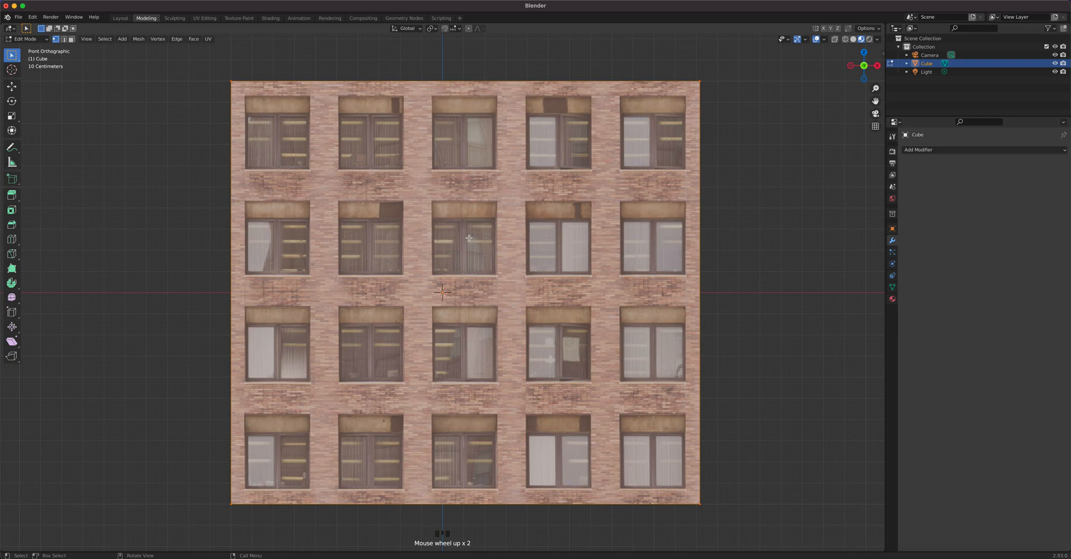
# - Add two horizontal loop cuts, aligned with the top and bottom edges of the uppermost window row
pyautogui.hotkey('ctrl', 'r')
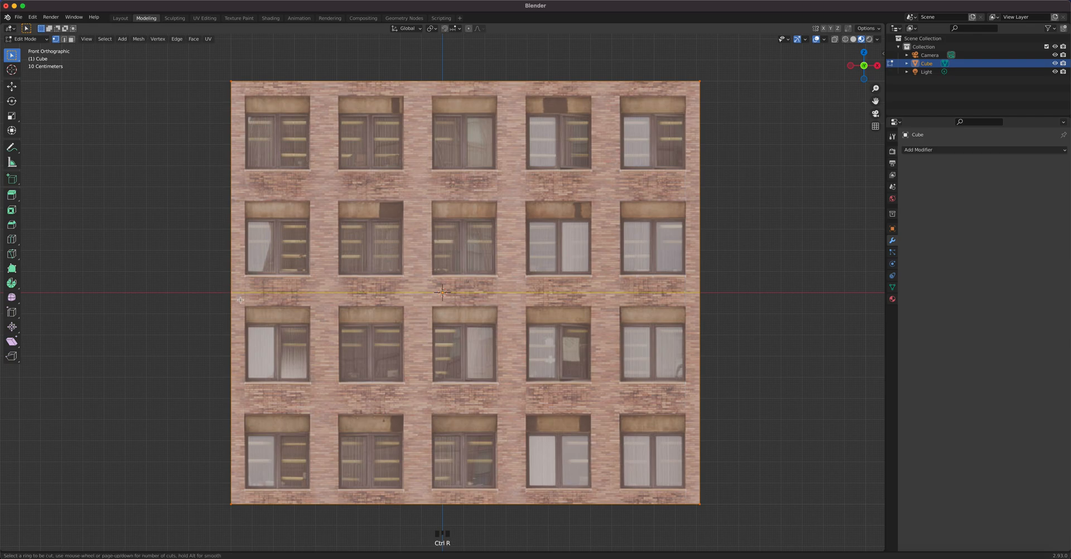
pyautogui.click(236, 294)
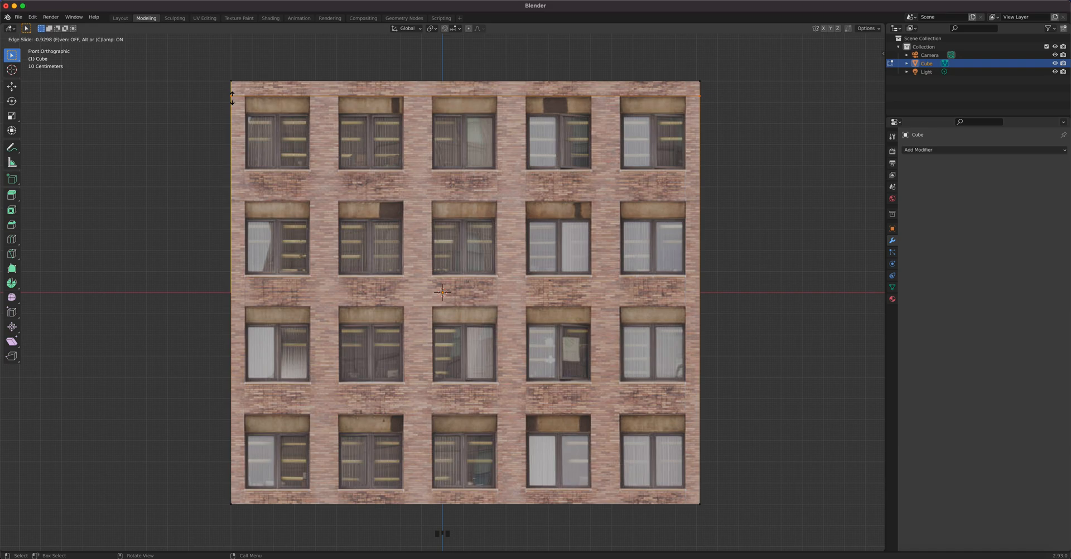
pyautogui.click(232, 99)
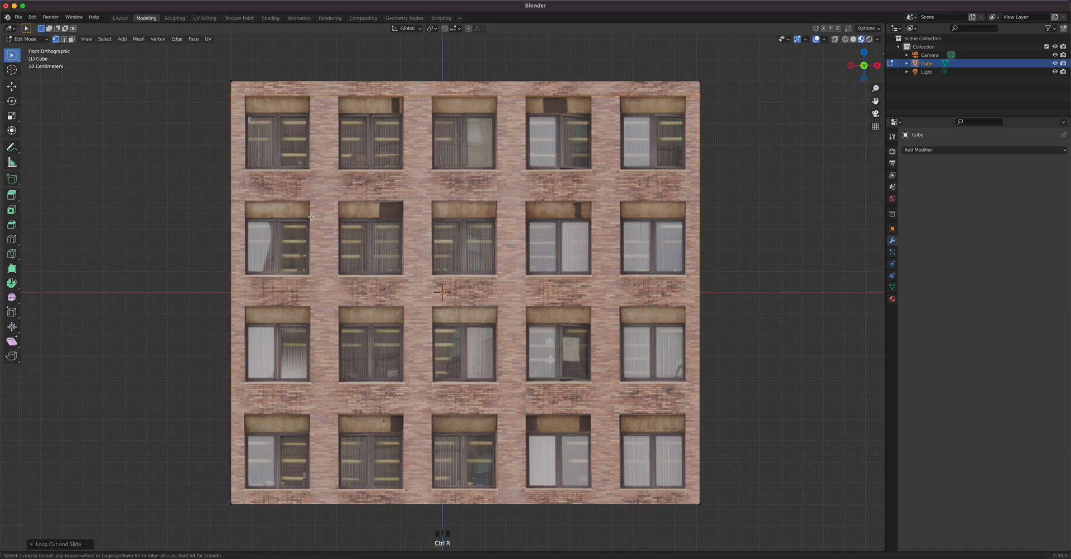
pyautogui.hotkey('ctrl', 'r')
pyautogui.click(246, 286)
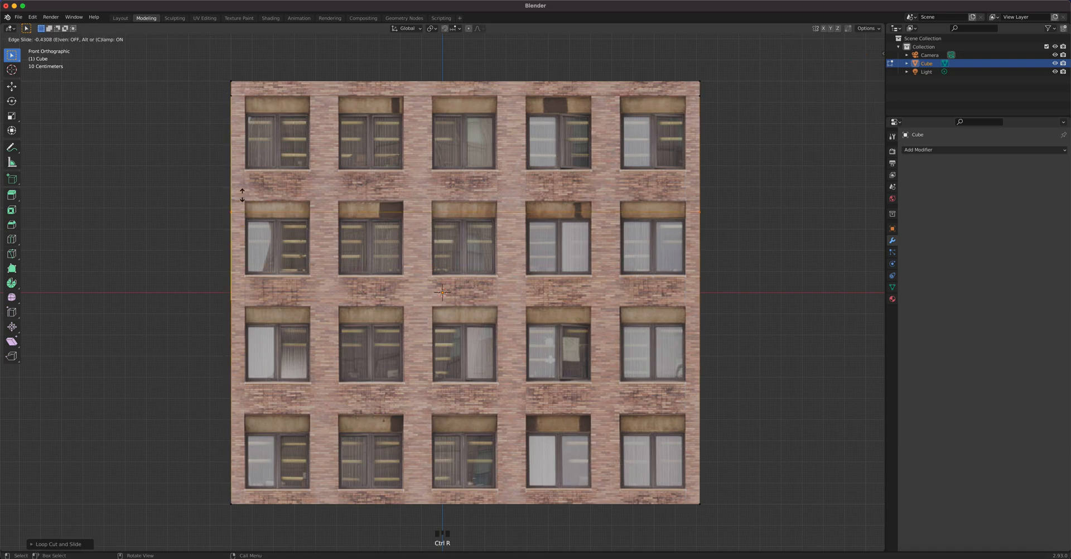
pyautogui.click(241, 156)
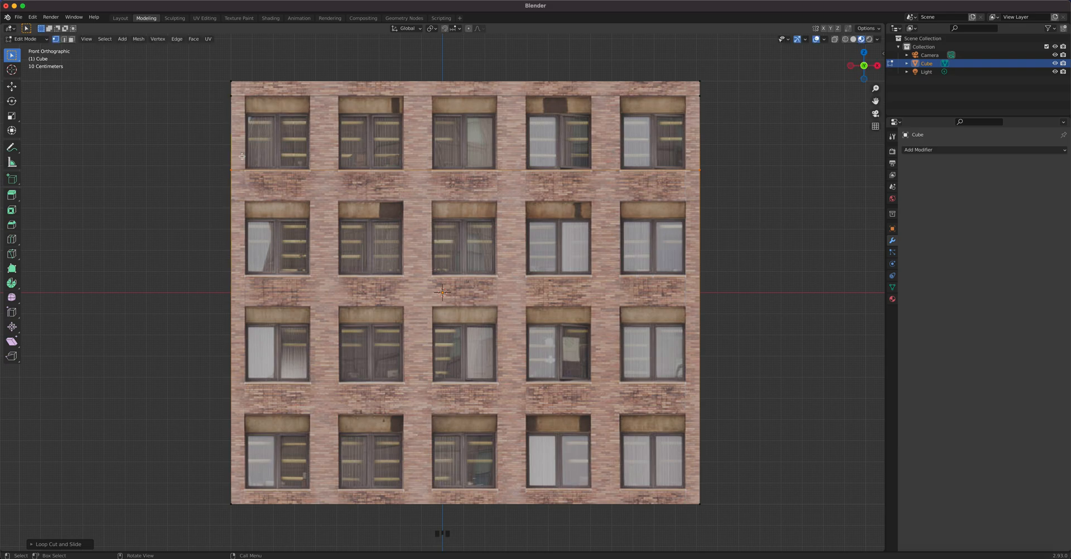
# - Add two horizontal loop cuts along the top and bottom edges of the second window row from the top
pyautogui.hotkey('ctrl', 'r')
pyautogui.hotkey('ctrl', 'r')
pyautogui.click(246, 296)
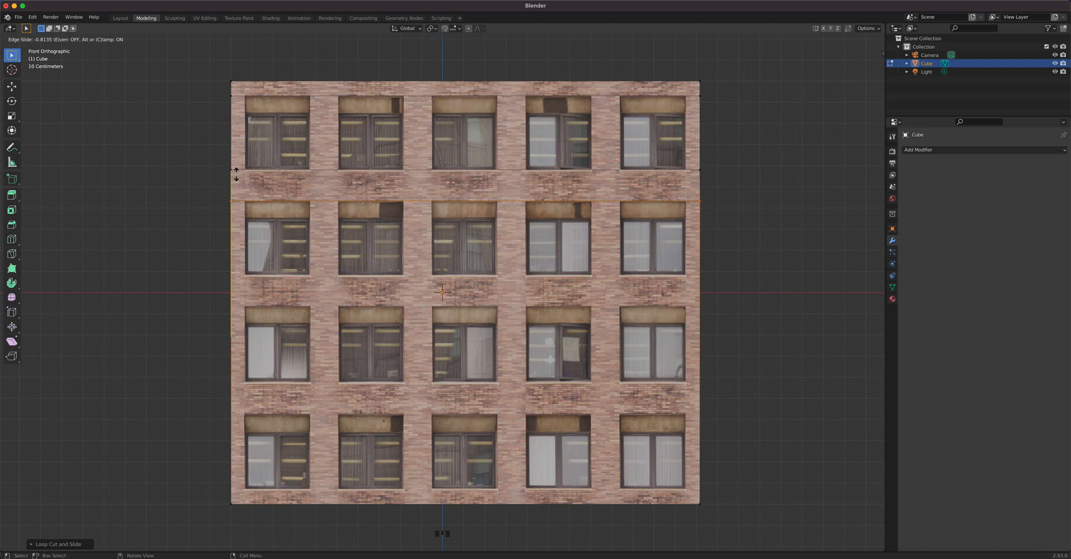
pyautogui.click(237, 175)
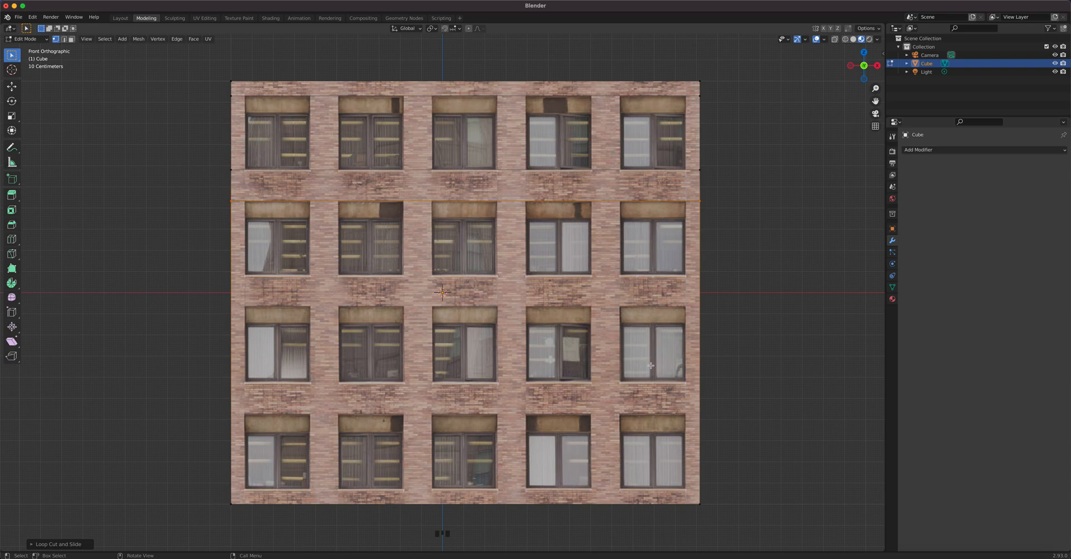
pyautogui.hotkey('ctrl', 'r')
pyautogui.press('Escape')
pyautogui.hotkey('ctrl', 'r')
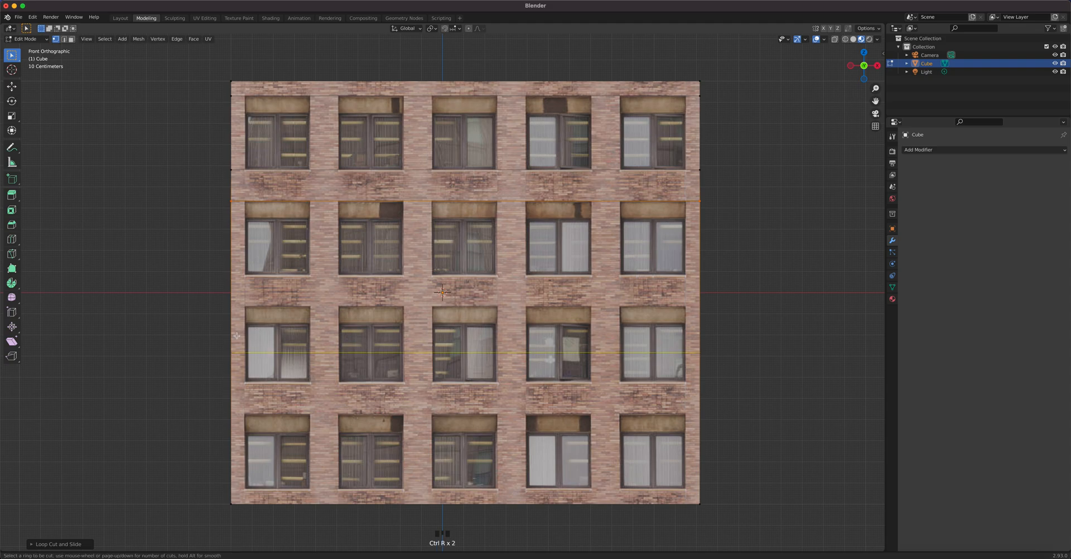
pyautogui.click(233, 338)
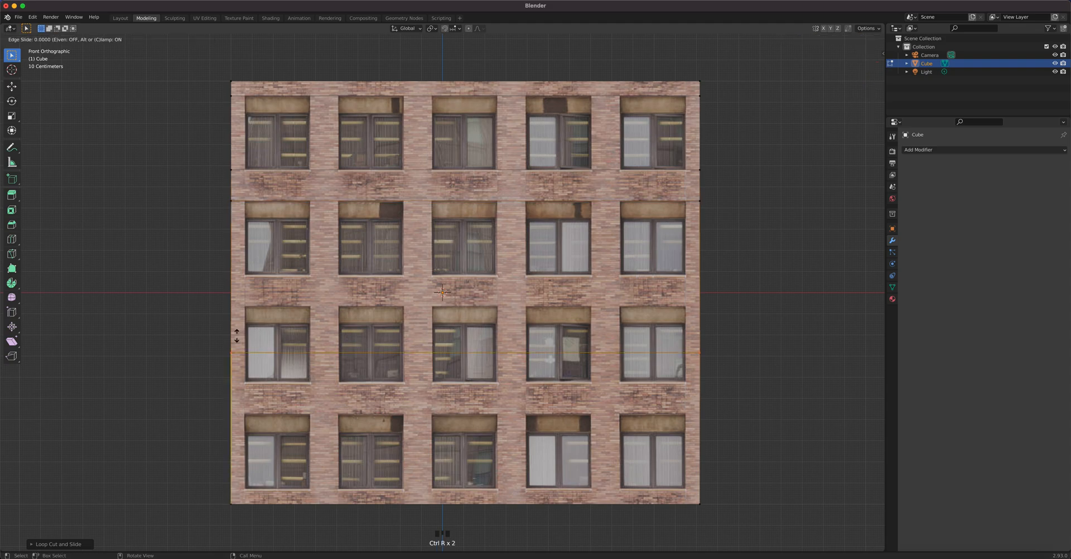
pyautogui.click(240, 258)
# - Add a horizontal loop cut along the top edge of the third window row from the top
pyautogui.hotkey('ctrl', 'r')
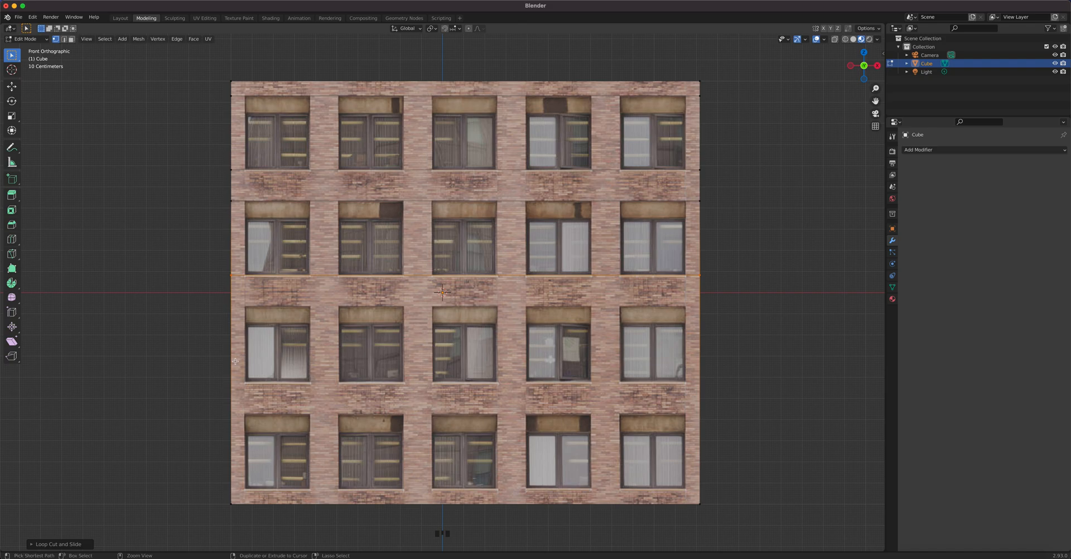
pyautogui.click(235, 361)
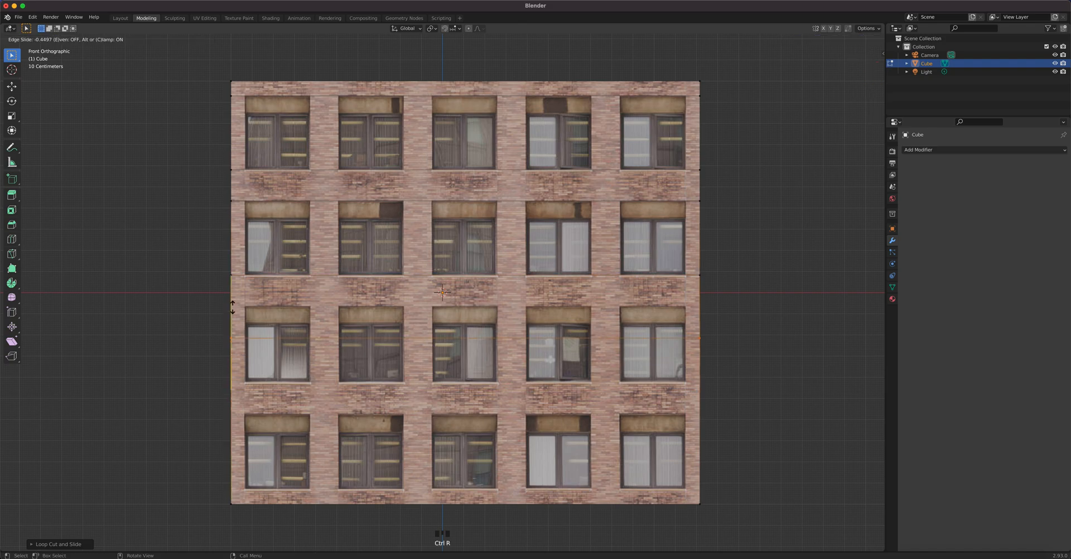
pyautogui.click(234, 278)
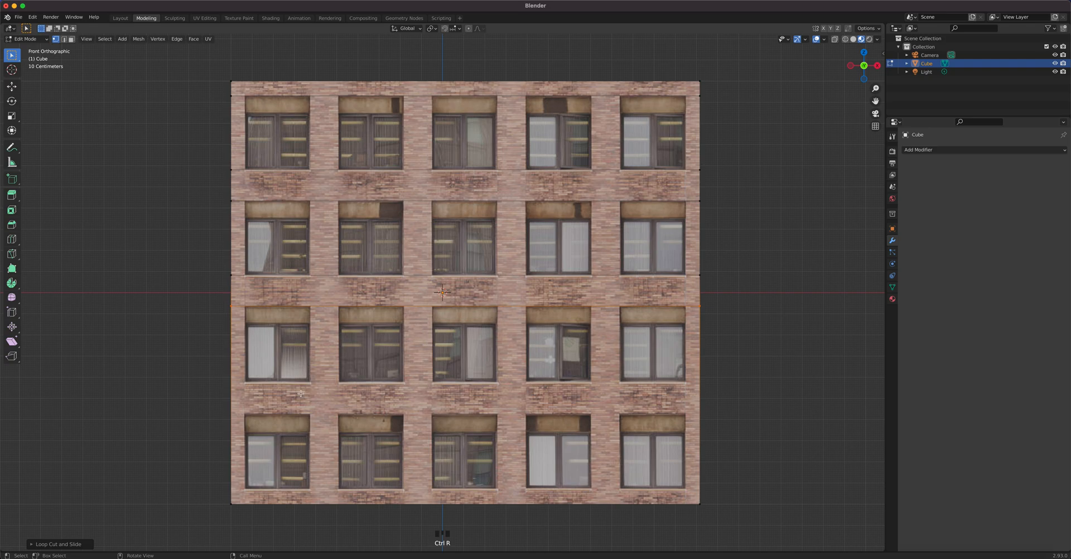
# - Add a horizontal loop cut along the bottom edge of the third window row from the top
pyautogui.hotkey('ctrl', 'r')
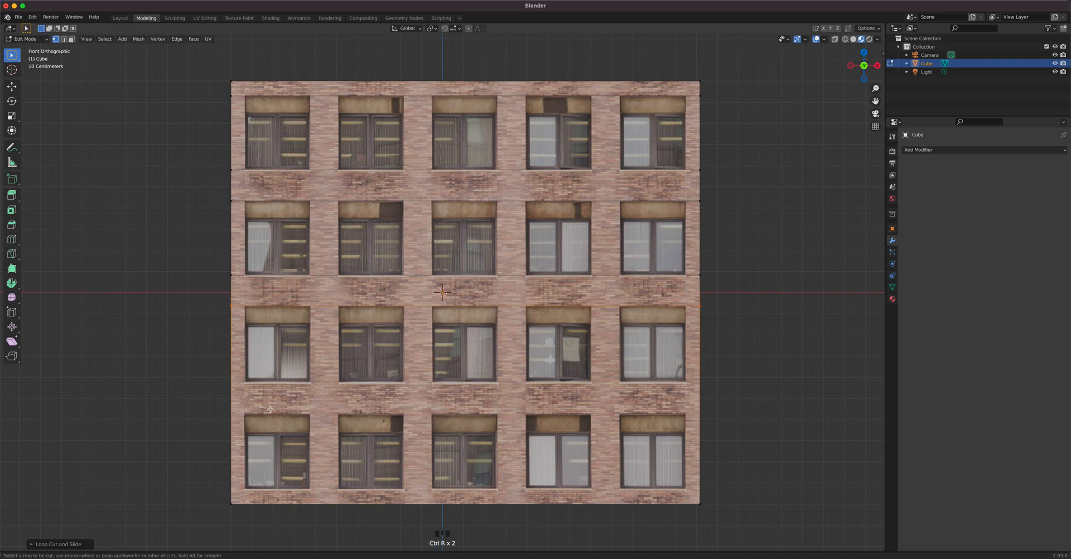
pyautogui.click(235, 404)
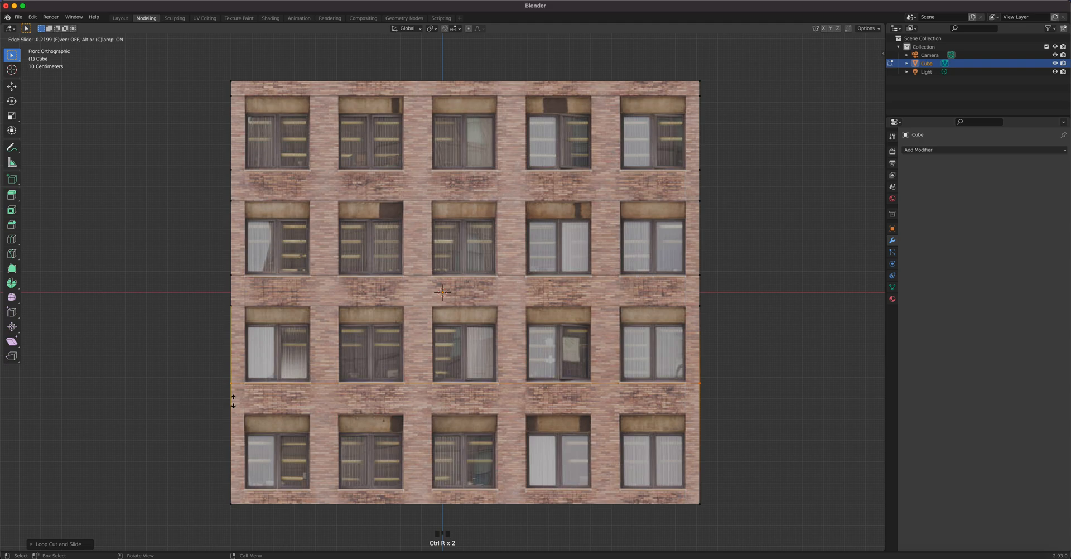
pyautogui.click(233, 400)
# - Add two horizontal loop cuts along the top and bottom edges of the lowest window row
pyautogui.hotkey('ctrl', 'r')
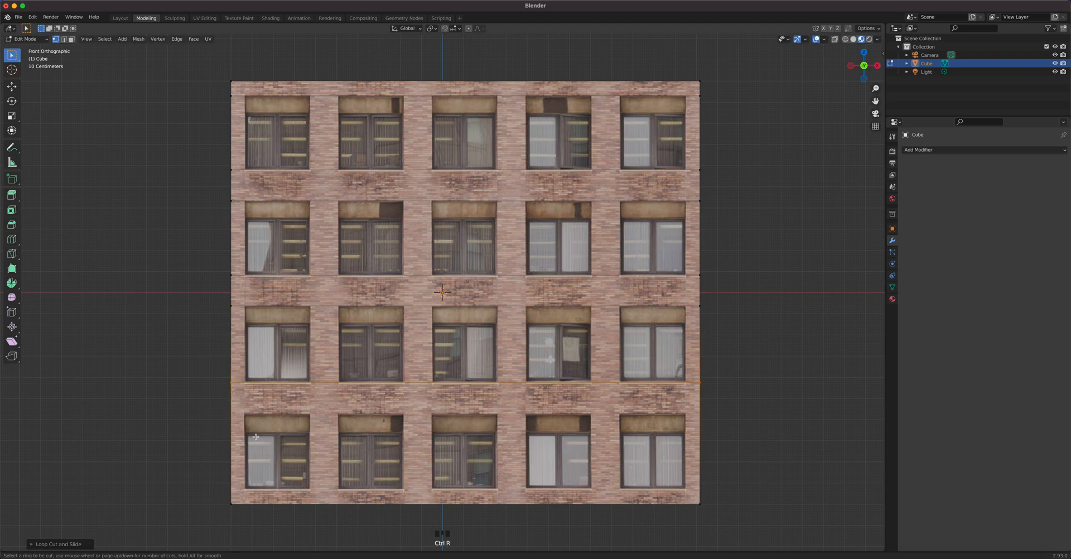
pyautogui.click(226, 437)
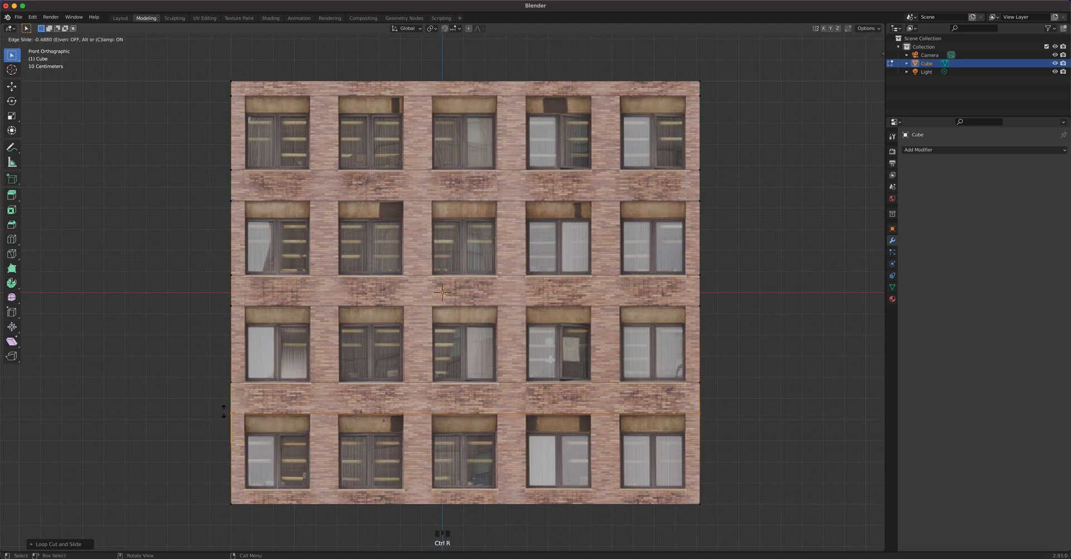
pyautogui.click(224, 411)
pyautogui.hotkey('ctrl', 'r')
pyautogui.click(230, 474)
pyautogui.click(229, 502)
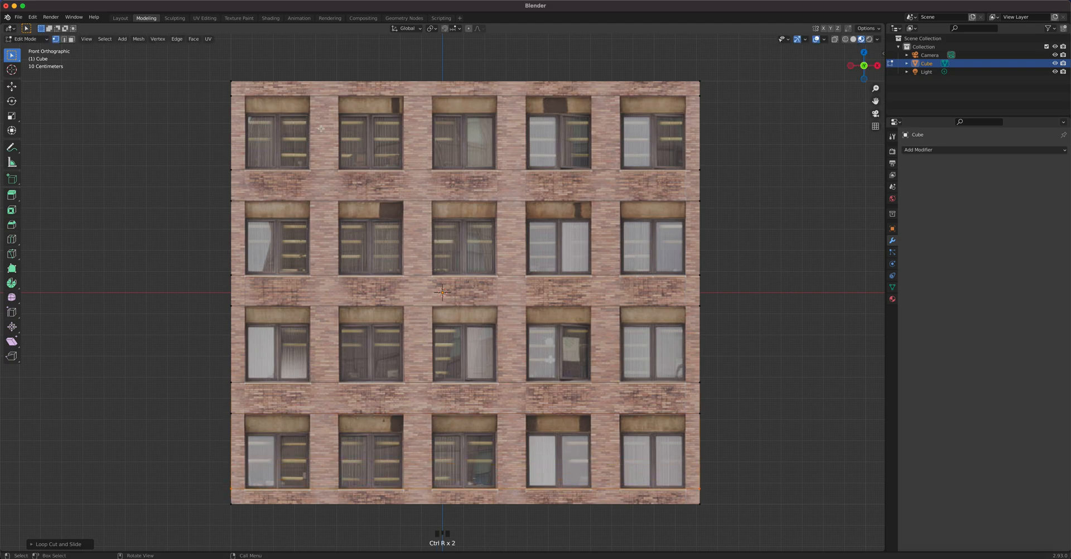
# - Add two vertical loop cuts, along the left edge of the first window column and the right edge of the second
pyautogui.hotkey('ctrl', 'r')
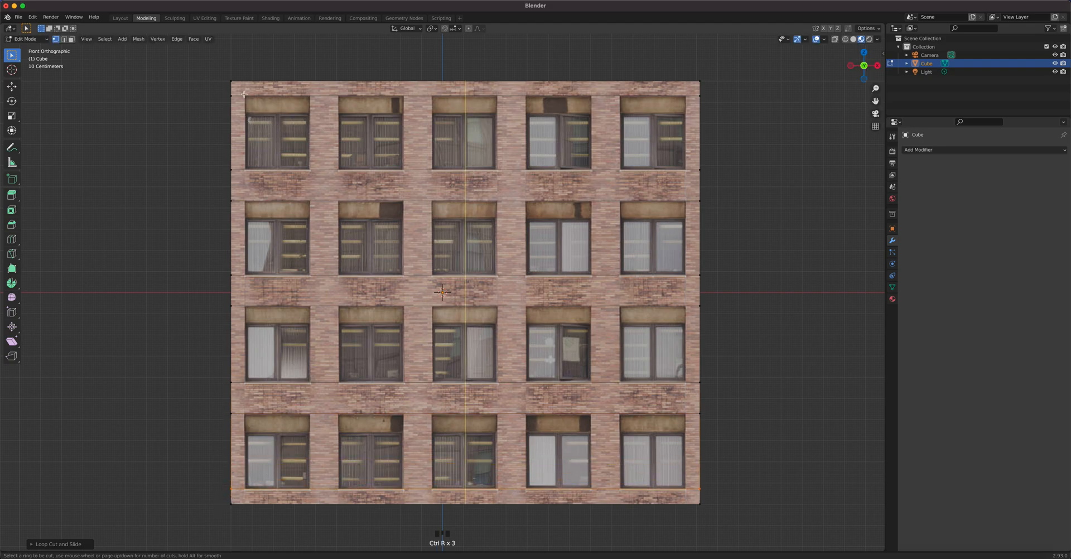
pyautogui.click(434, 93)
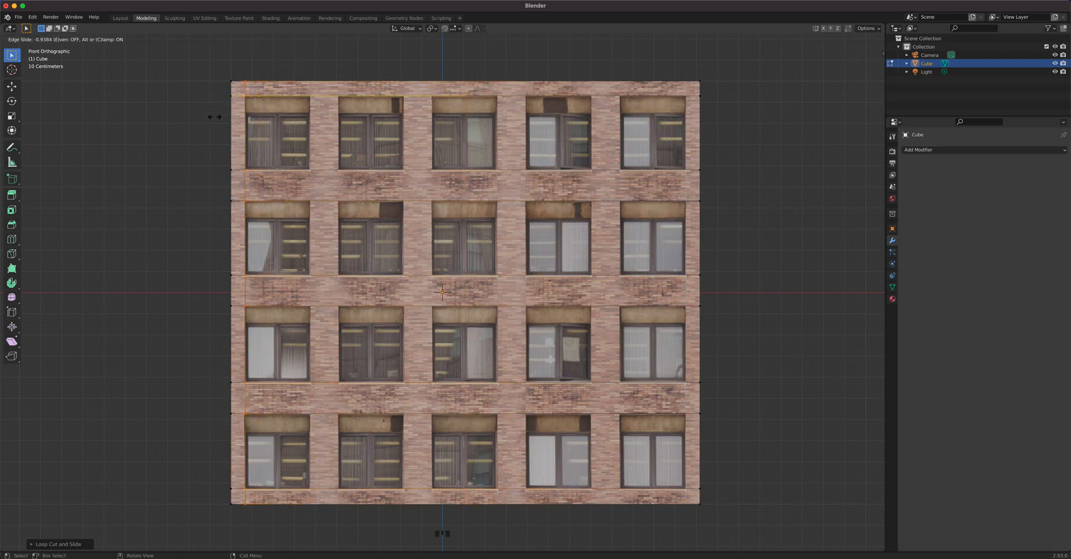
pyautogui.click(214, 117)
pyautogui.hotkey('ctrl', 'r')
pyautogui.click(285, 99)
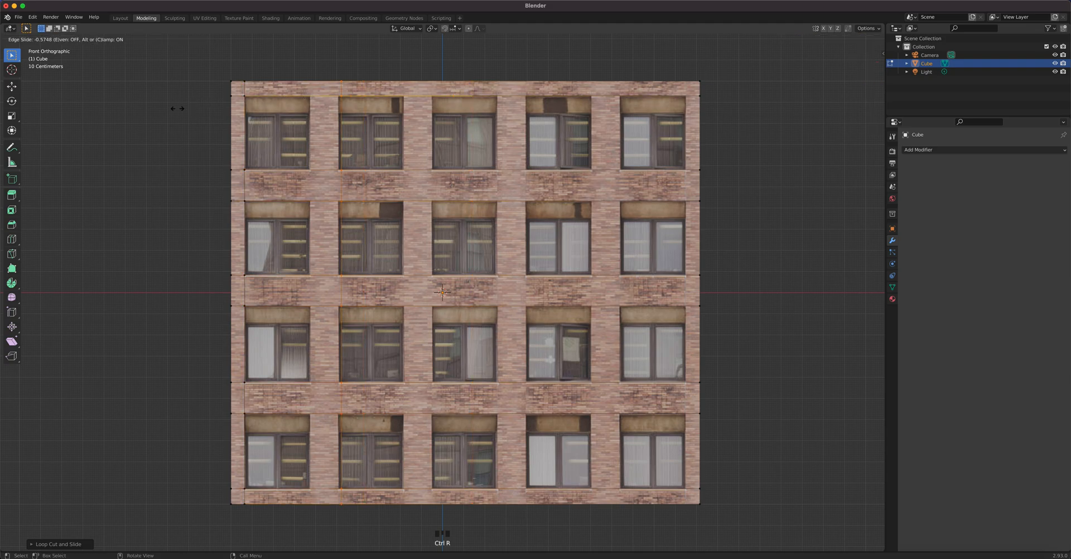
pyautogui.click(245, 116)
# - Add two vertical loop cuts, along the right edge of the first window column and the left edge of the second
pyautogui.hotkey('ctrl', 'r')
pyautogui.click(347, 100)
pyautogui.click(334, 103)
pyautogui.hotkey('ctrl', 'r')
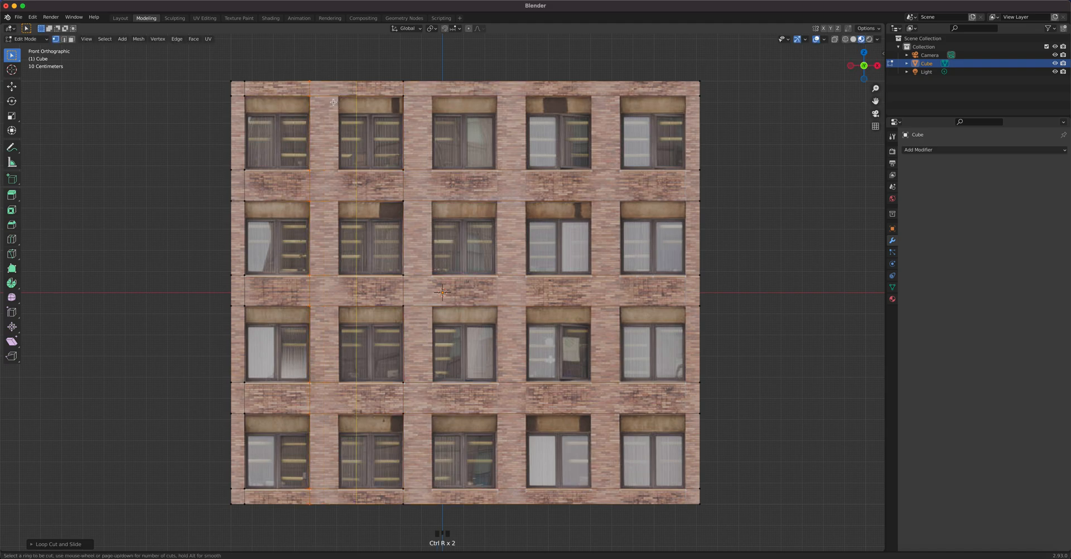
pyautogui.click(333, 103)
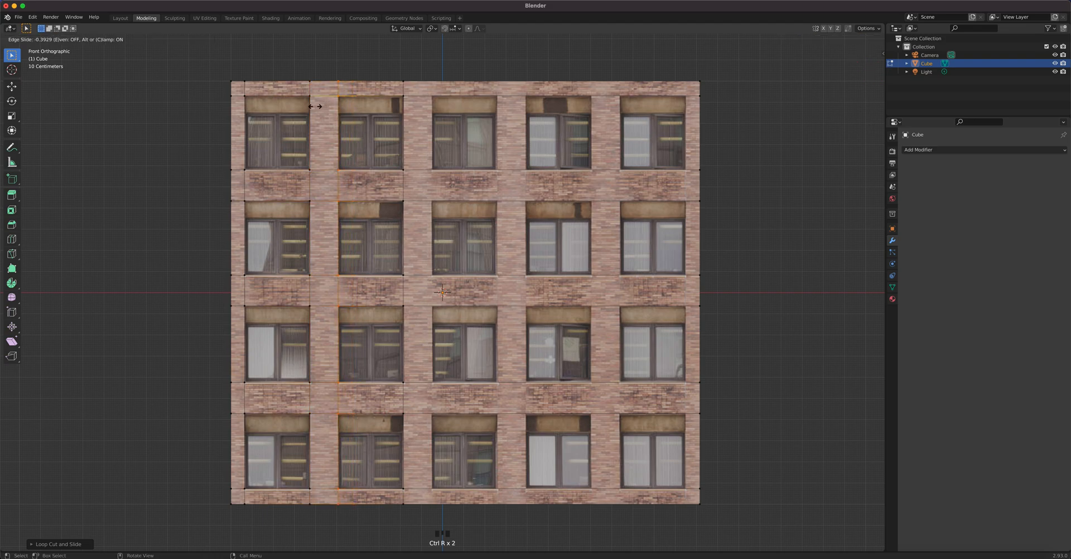
pyautogui.click(313, 105)
# - Add two vertical loop cuts along the left and right edges of the third window column
pyautogui.hotkey('ctrl', 'r')
pyautogui.click(480, 104)
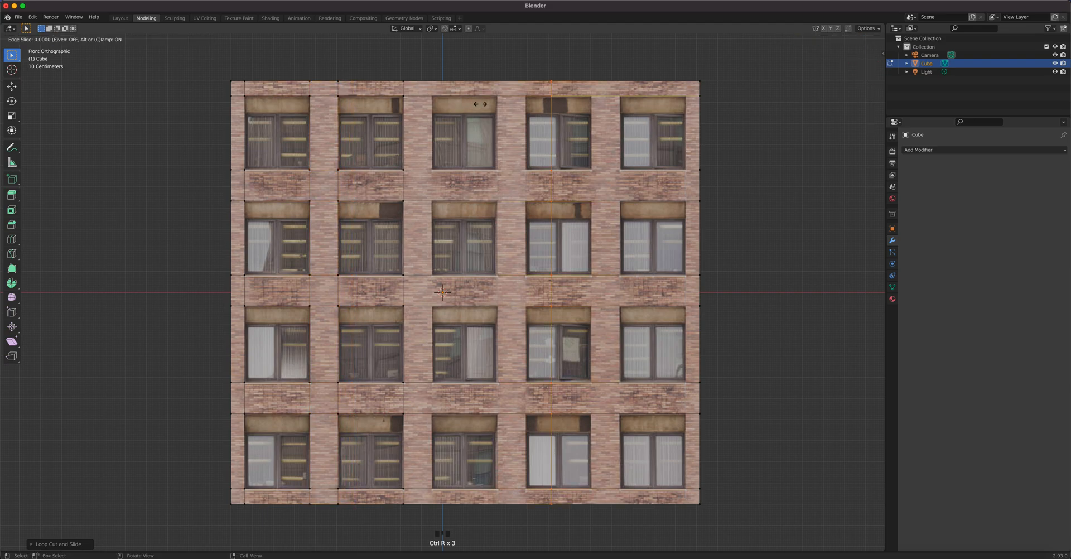
pyautogui.click(363, 111)
pyautogui.hotkey('ctrl', 'r')
pyautogui.click(553, 133)
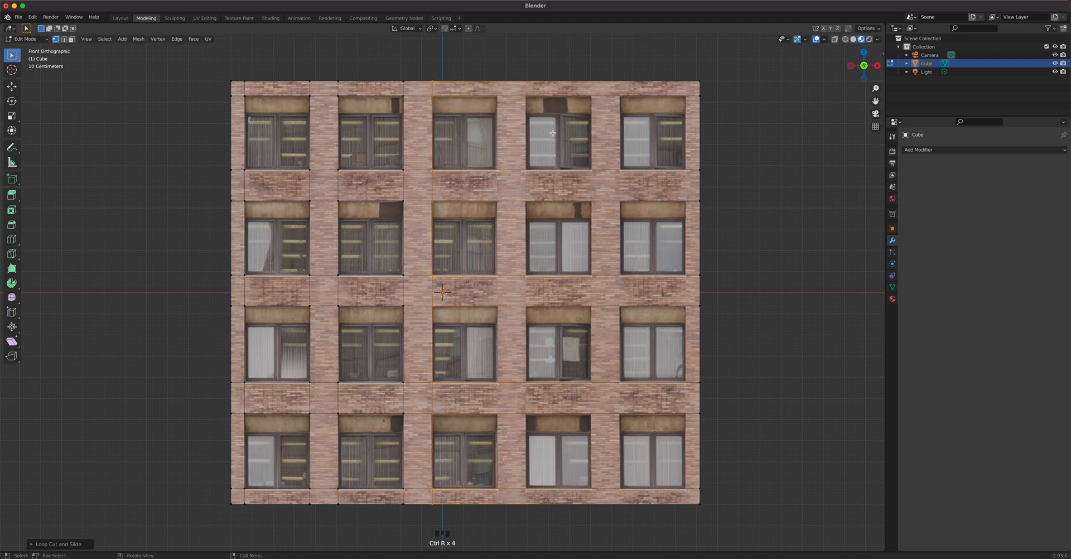
pyautogui.hotkey('ctrl', 'r')
pyautogui.click(504, 100)
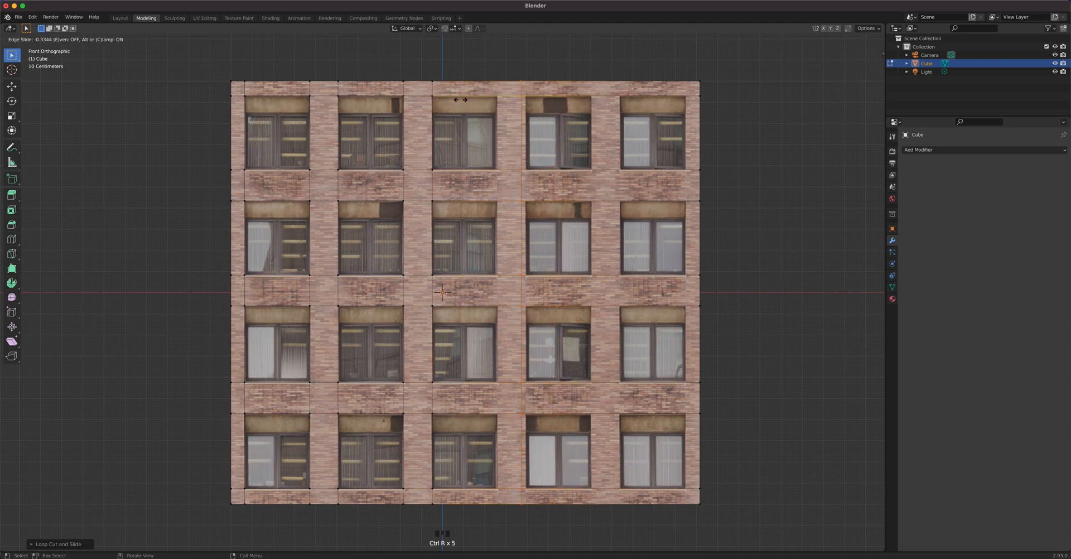
pyautogui.click(442, 101)
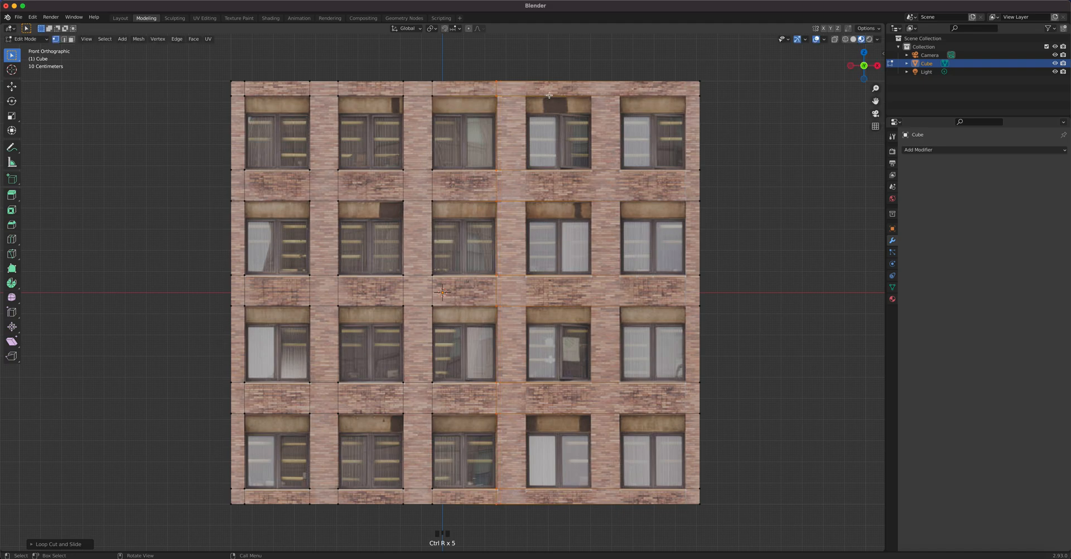
# - Add two vertical loop cuts along the left and right edges of the fourth window column
pyautogui.hotkey('ctrl', 'r')
pyautogui.click(551, 96)
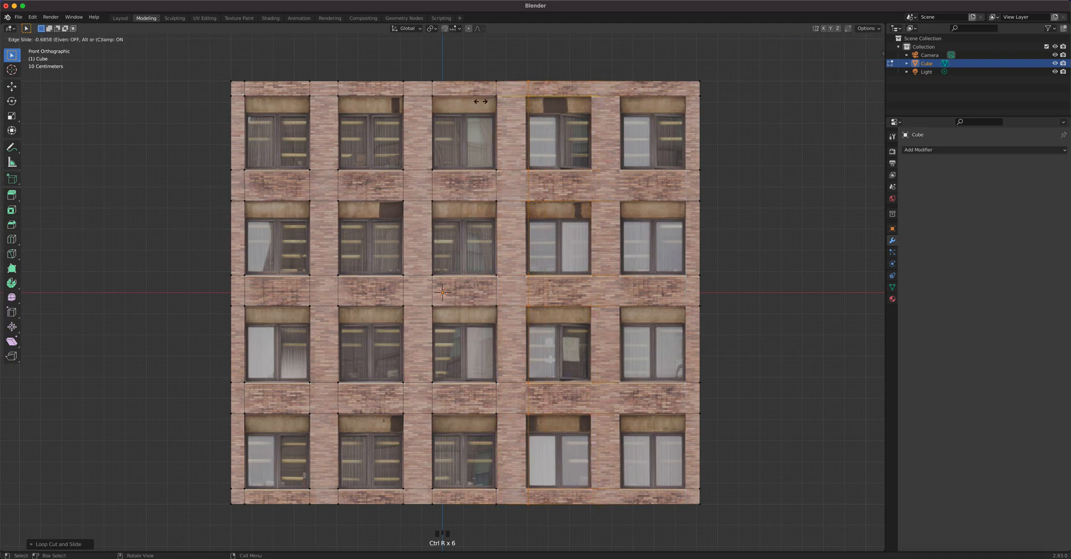
pyautogui.click(478, 102)
pyautogui.hotkey('ctrl', 'r')
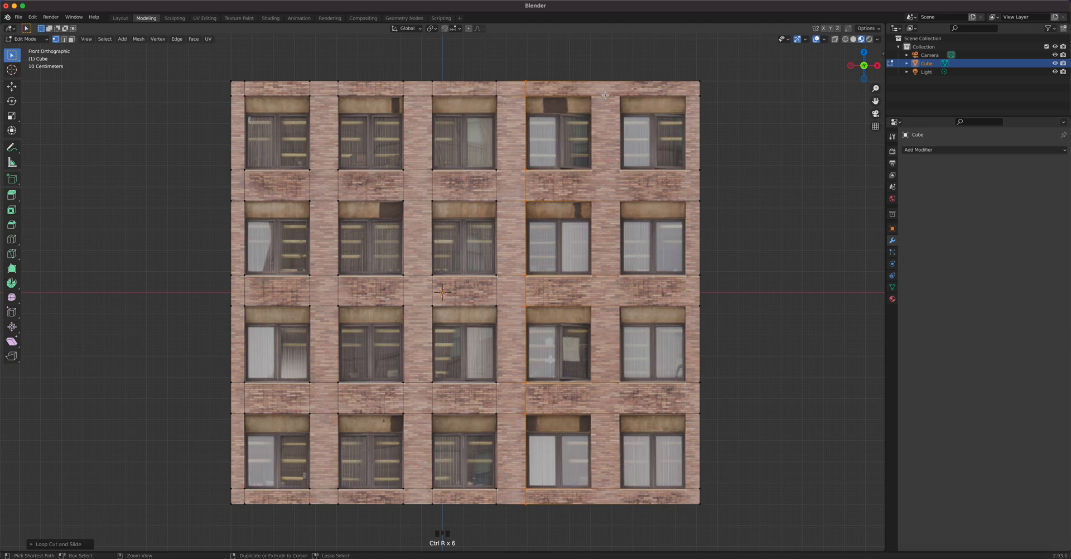
pyautogui.click(593, 95)
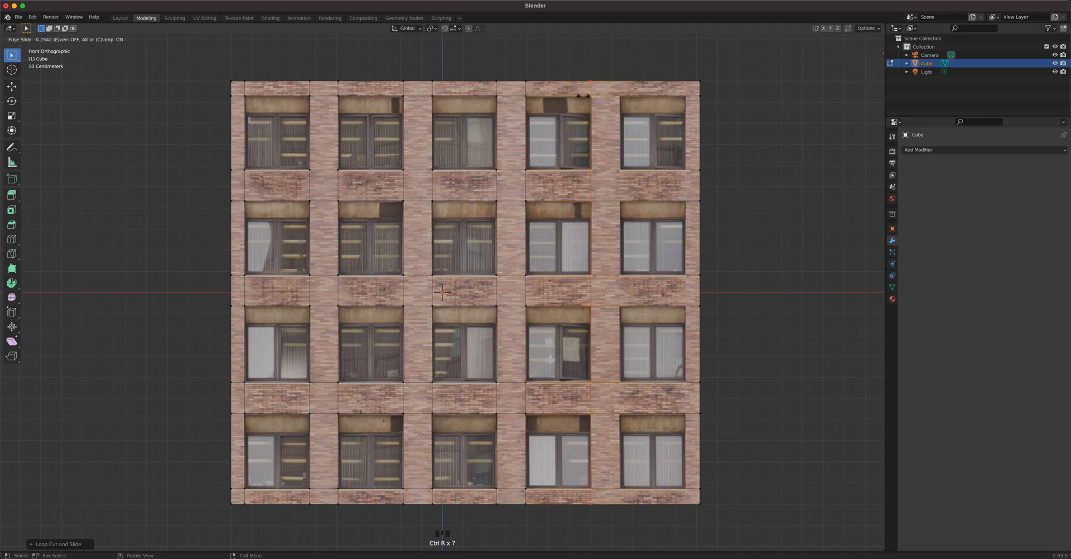
pyautogui.click(583, 96)
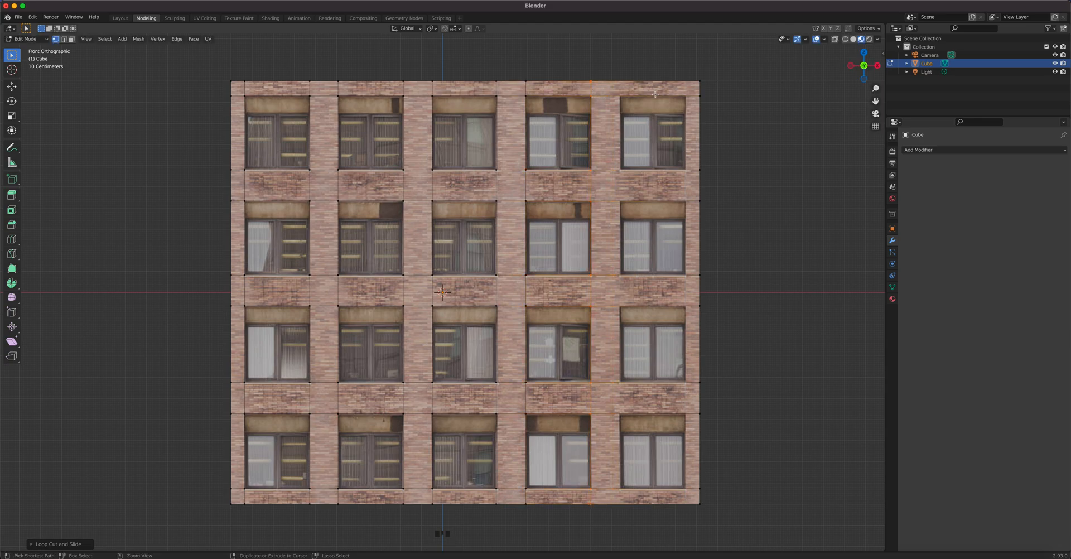
# - Add two vertical loop cuts along the left and right edges of the fifth window column
pyautogui.hotkey('ctrl', 'r')
pyautogui.click(650, 96)
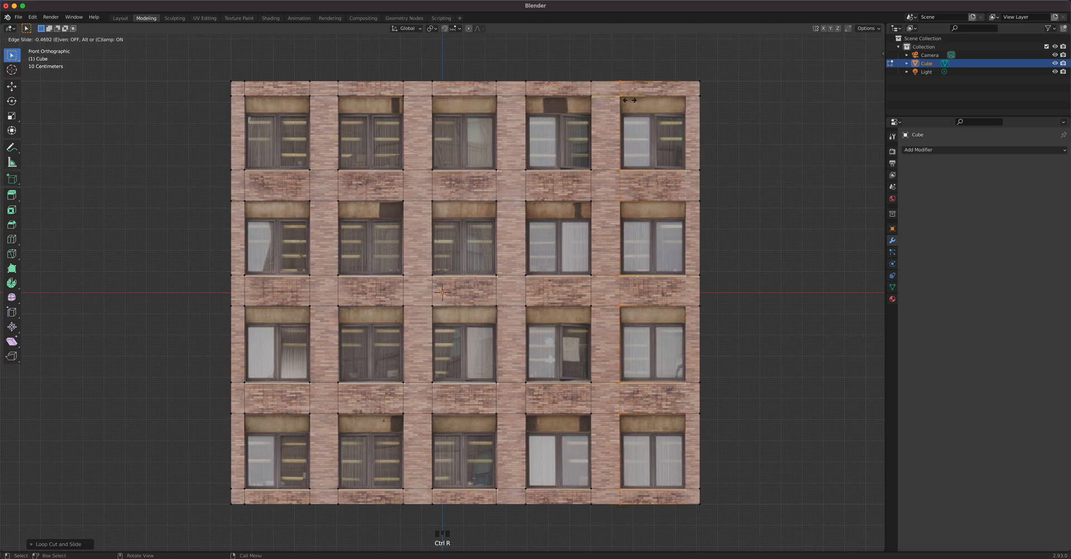
pyautogui.click(643, 100)
pyautogui.hotkey('ctrl', 'r')
pyautogui.click(672, 94)
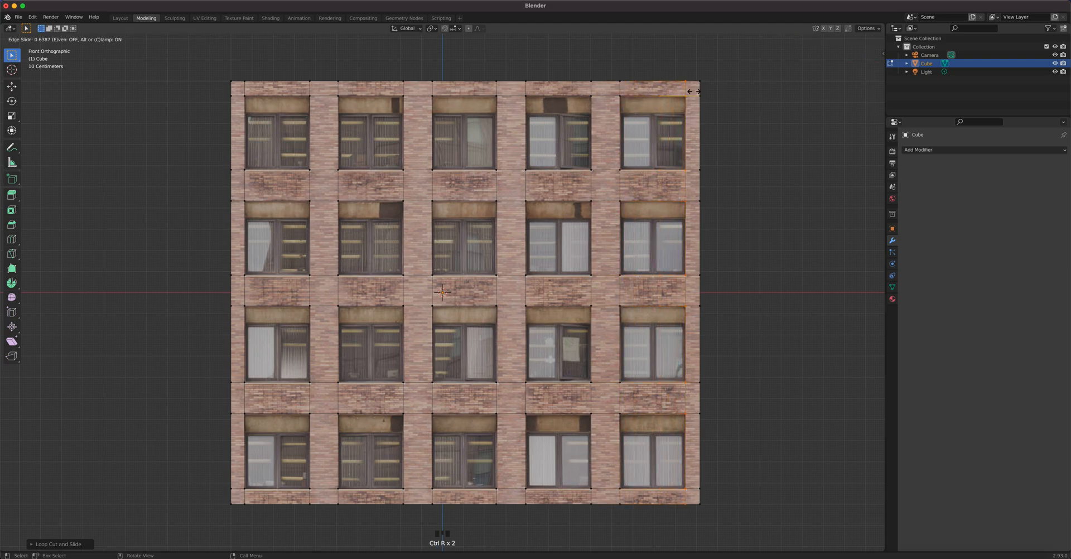
pyautogui.click(694, 91)
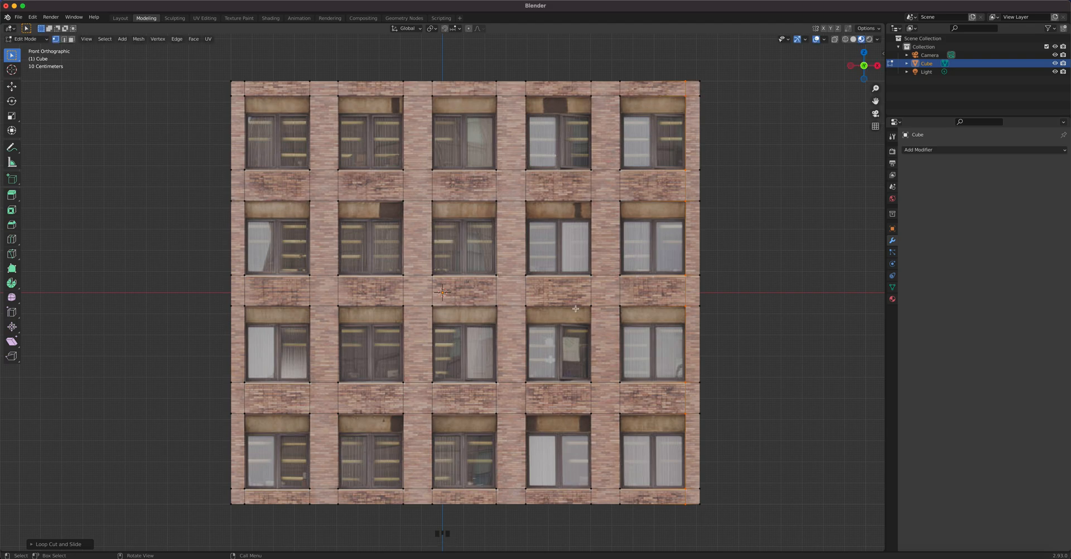
# - Switch to face selection and select all ten window faces in the upper two rows
pyautogui.click(71, 39)
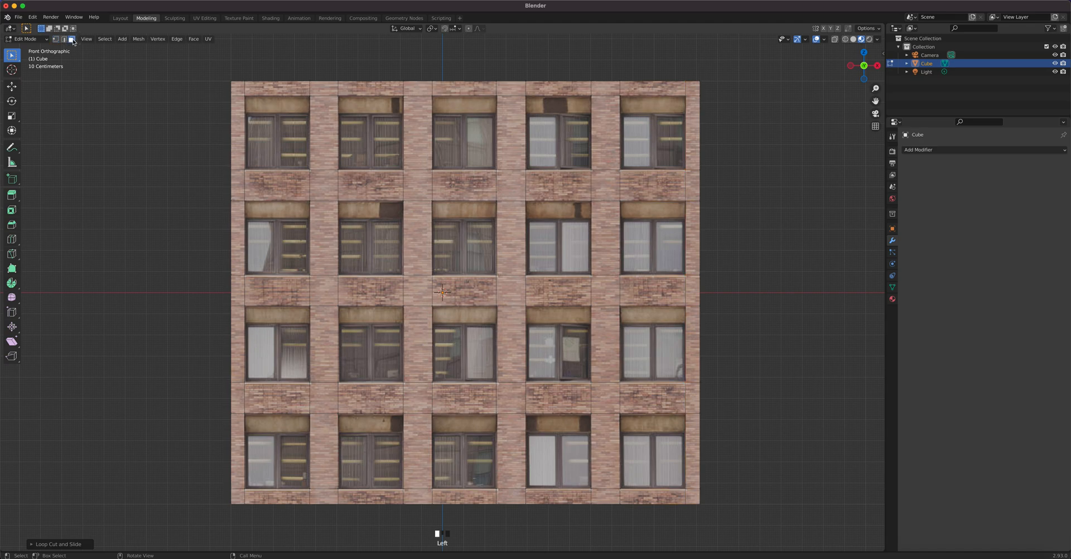
pyautogui.click(269, 148)
pyautogui.keyDown('shift'); pyautogui.click(384, 157); pyautogui.keyUp('shift')
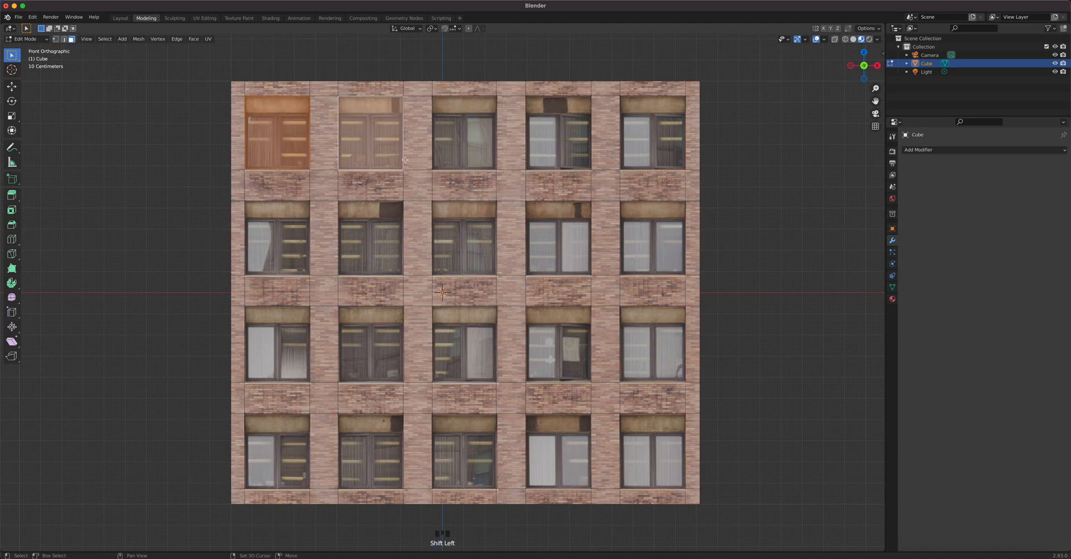
pyautogui.keyDown('shift'); pyautogui.click(463, 157); pyautogui.keyUp('shift')
pyautogui.keyDown('shift'); pyautogui.click(575, 145); pyautogui.keyUp('shift')
pyautogui.keyDown('shift'); pyautogui.click(657, 143); pyautogui.keyUp('shift')
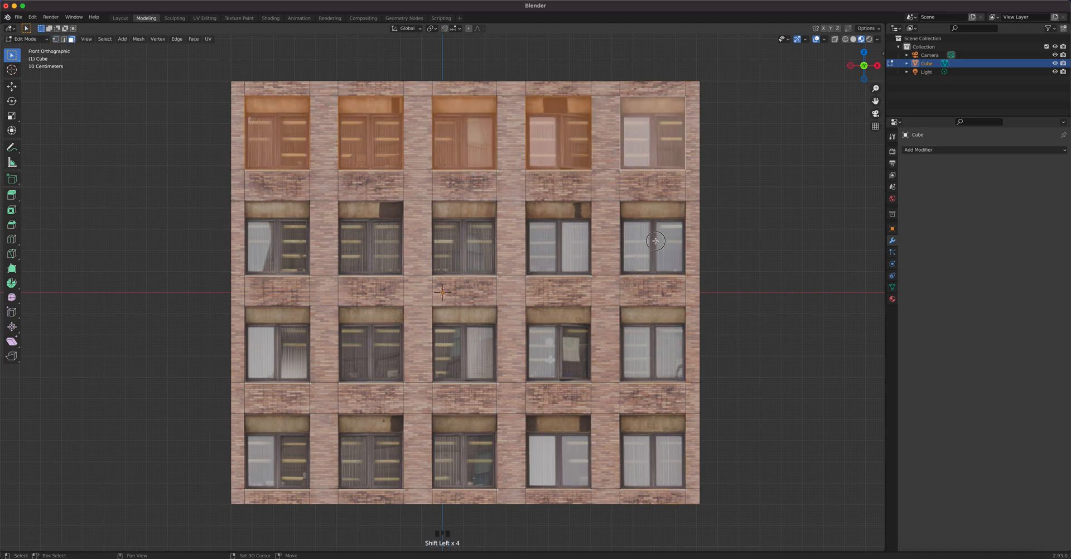
pyautogui.keyDown('shift'); pyautogui.click(661, 238); pyautogui.keyUp('shift')
pyautogui.keyDown('shift'); pyautogui.click(569, 237); pyautogui.keyUp('shift')
pyautogui.keyDown('shift'); pyautogui.click(461, 236); pyautogui.keyUp('shift')
pyautogui.keyDown('shift'); pyautogui.click(381, 235); pyautogui.keyUp('shift')
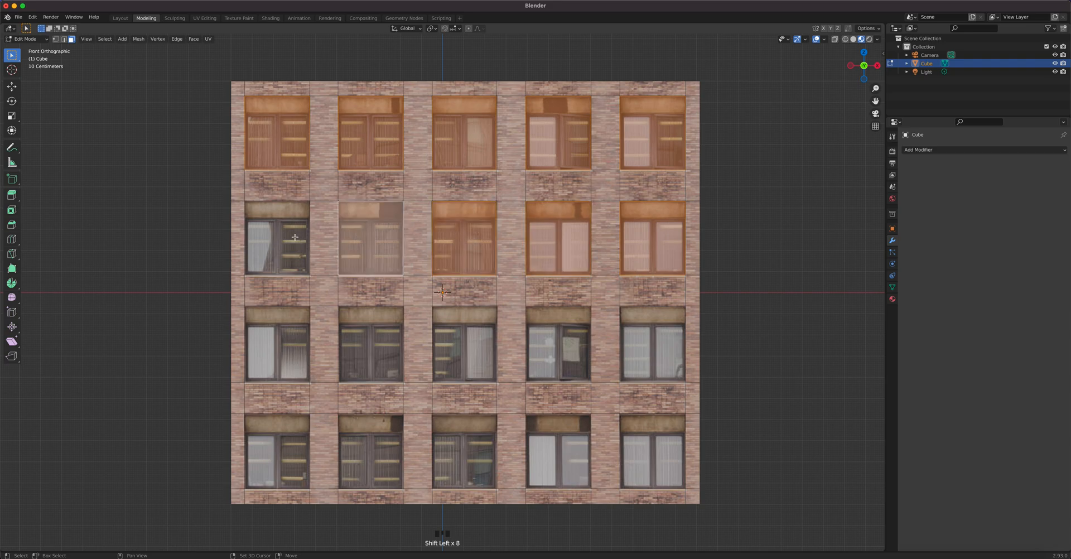
pyautogui.keyDown('shift'); pyautogui.click(277, 238); pyautogui.keyUp('shift')
# - Add all ten window faces in the lower two rows to the selection
pyautogui.keyDown('shift'); pyautogui.click(277, 343); pyautogui.keyUp('shift')
pyautogui.keyDown('shift'); pyautogui.click(371, 343); pyautogui.keyUp('shift')
pyautogui.keyDown('shift'); pyautogui.click(470, 350); pyautogui.keyUp('shift')
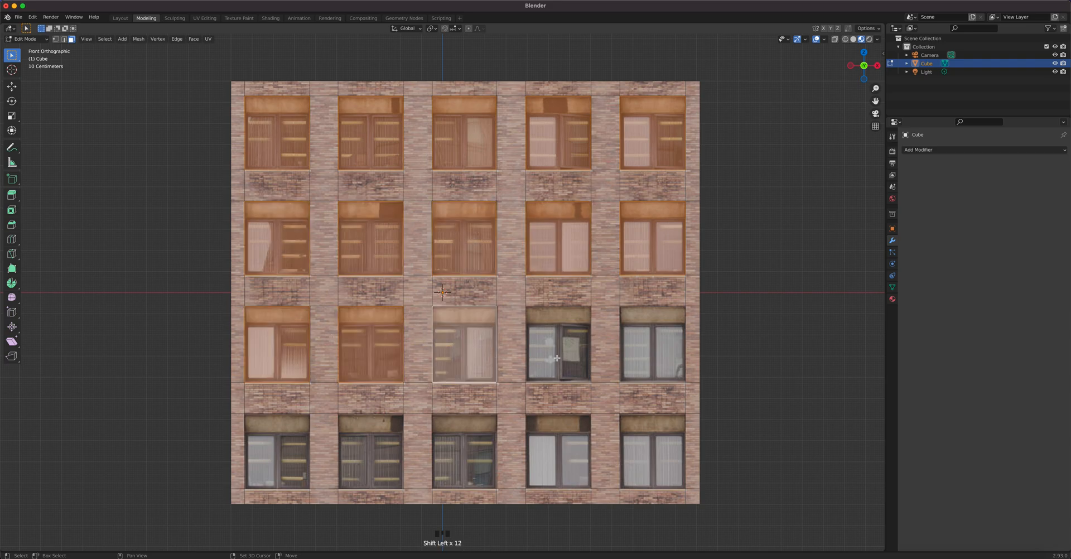
pyautogui.keyDown('shift'); pyautogui.click(558, 359); pyautogui.keyUp('shift')
pyautogui.keyDown('shift'); pyautogui.click(651, 361); pyautogui.keyUp('shift')
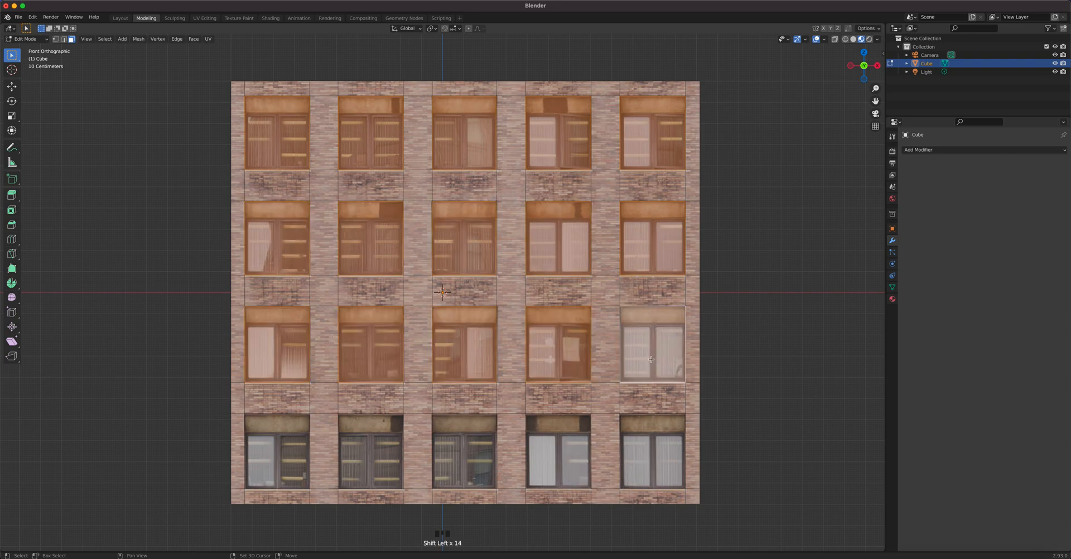
pyautogui.keyDown('shift'); pyautogui.click(648, 454); pyautogui.keyUp('shift')
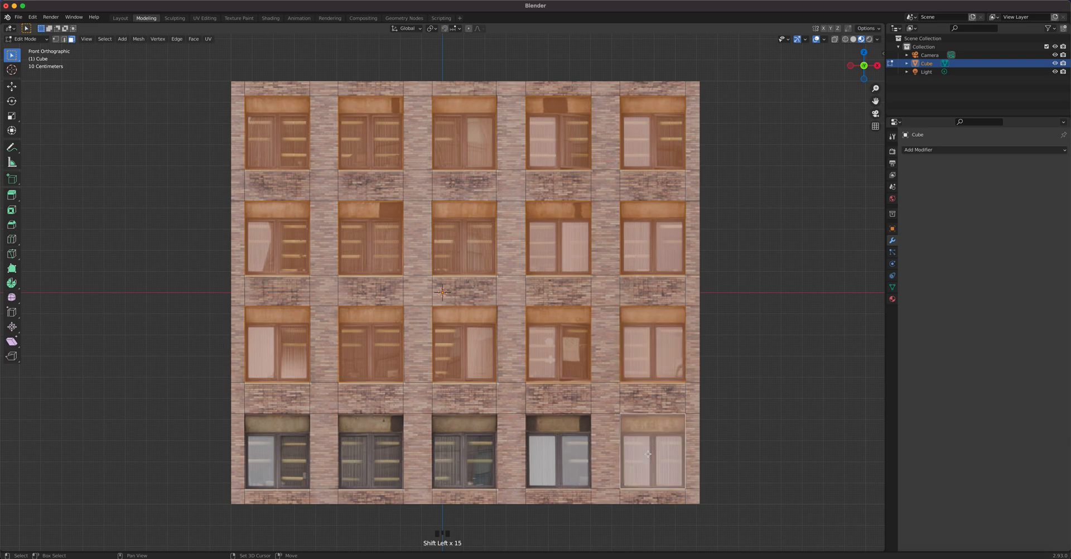
pyautogui.keyDown('shift'); pyautogui.click(567, 457); pyautogui.keyUp('shift')
pyautogui.keyDown('shift'); pyautogui.click(454, 459); pyautogui.keyUp('shift')
pyautogui.keyDown('shift'); pyautogui.click(373, 455); pyautogui.keyUp('shift')
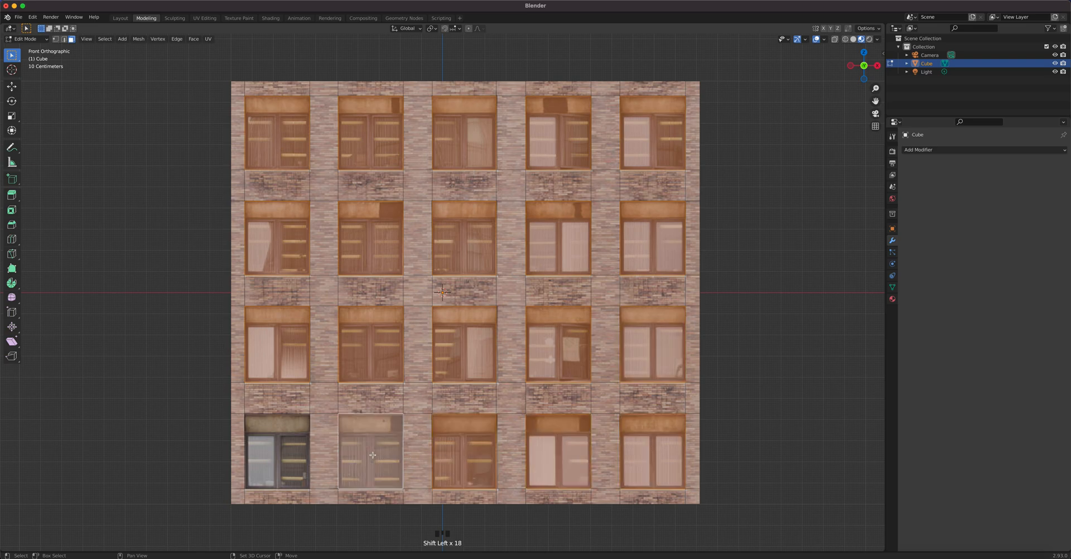
pyautogui.keyDown('shift'); pyautogui.click(304, 456); pyautogui.keyUp('shift')
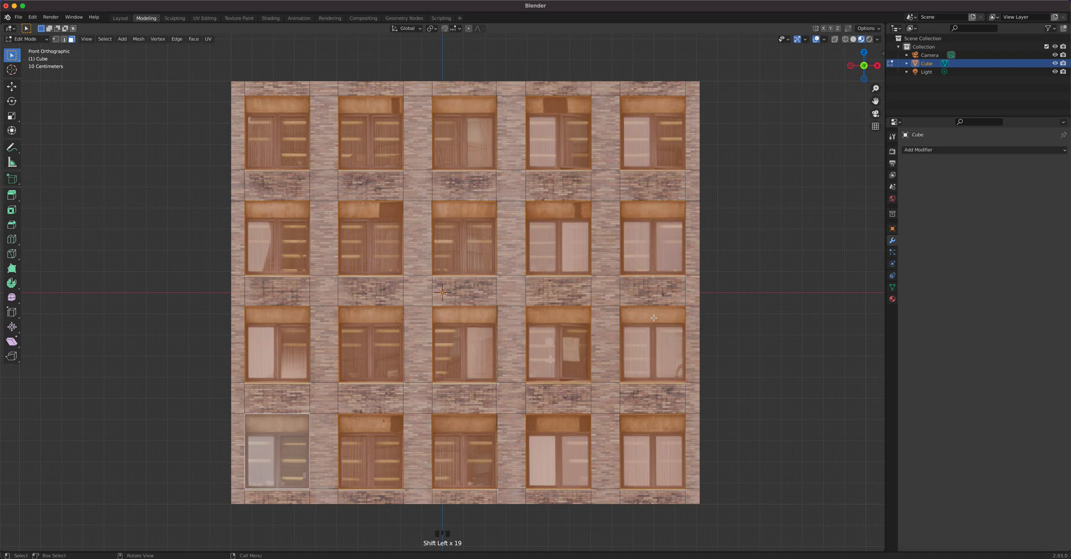
# - Extrude the selected window faces about 0.015 m inward and adjust their depth slightly along the Y axis with the Move tool
pyautogui.moveTo(546, 268); pyautogui.dragTo(463, 304, button='middle')
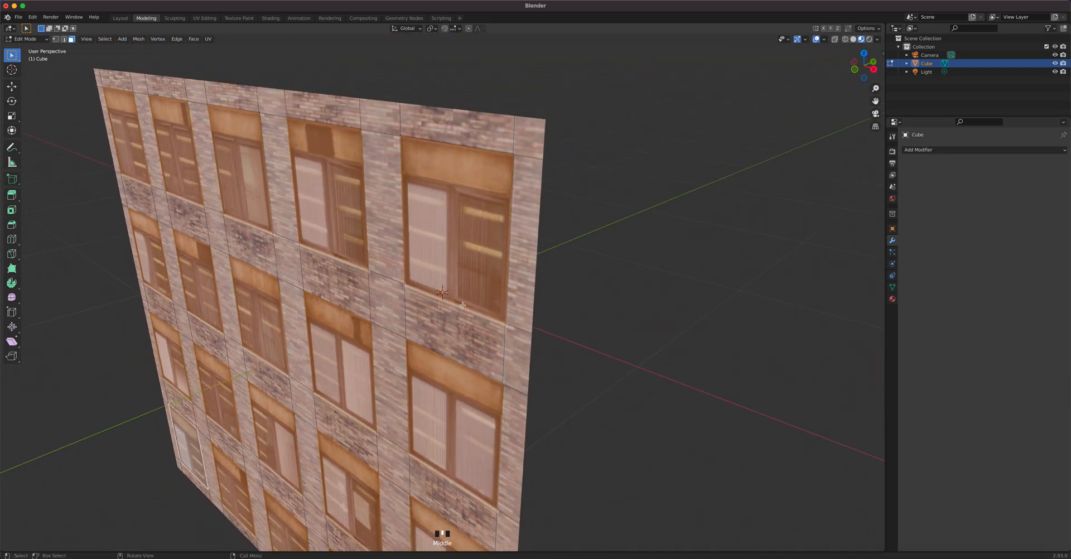
pyautogui.press('e')
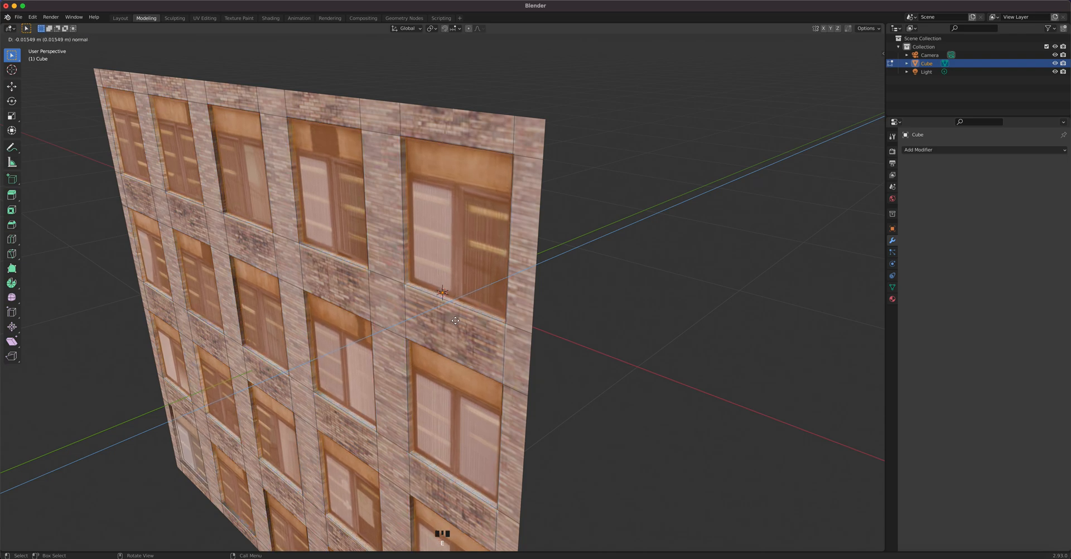
pyautogui.click(453, 320)
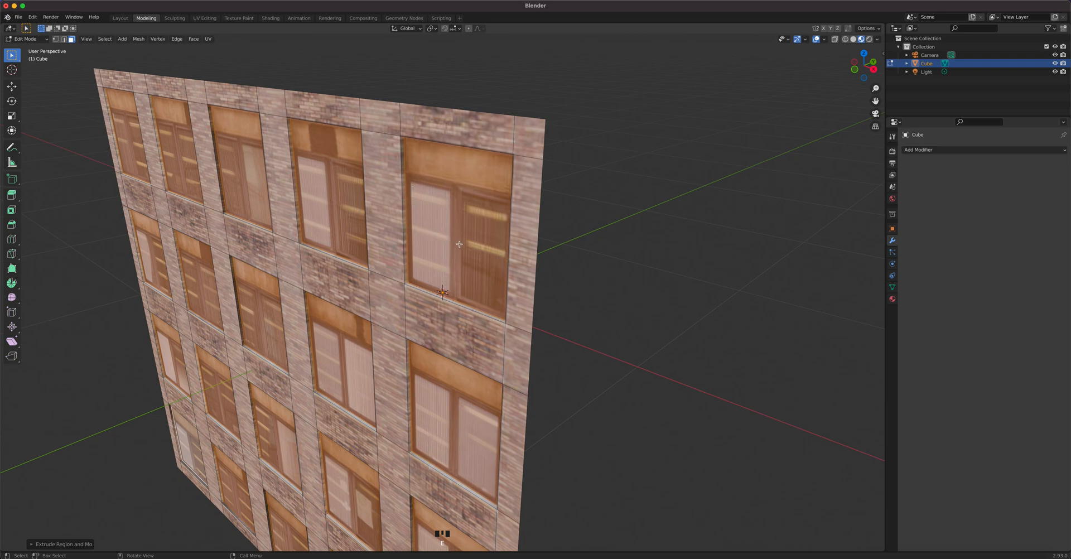
pyautogui.click(11, 86)
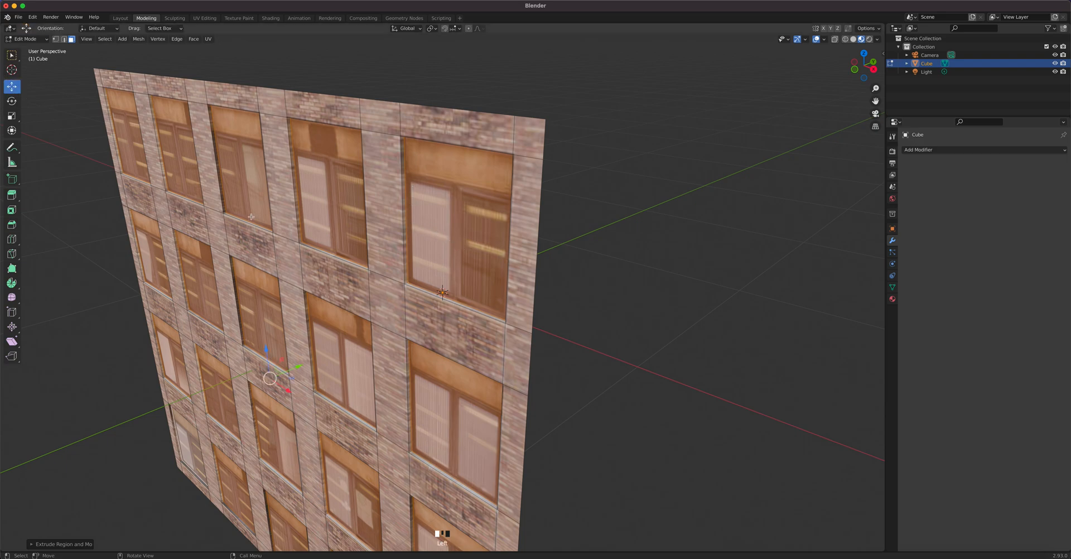
pyautogui.moveTo(300, 367); pyautogui.dragTo(299, 368)
# - Return to Object Mode and view the whole facade with its recessed windows at an angle
pyautogui.scroll(-5, 374, 316)
pyautogui.press('Tab')
pyautogui.moveTo(375, 344); pyautogui.dragTo(409, 326, button='middle')
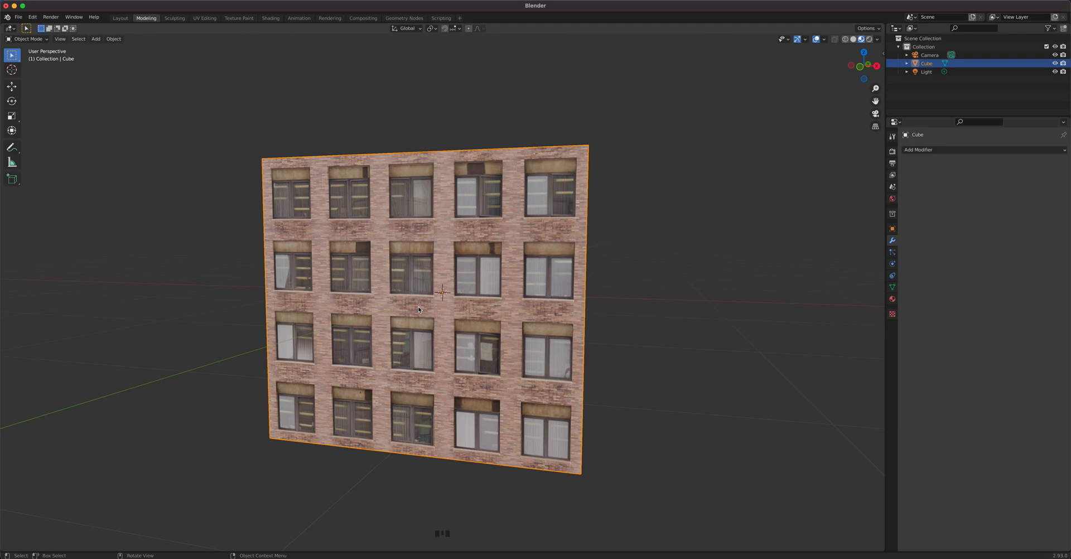
# - From the front view in Edit Mode, add horizontal loop cuts below the lintels and just above the sills of the top window row
pyautogui.press('KP_1')
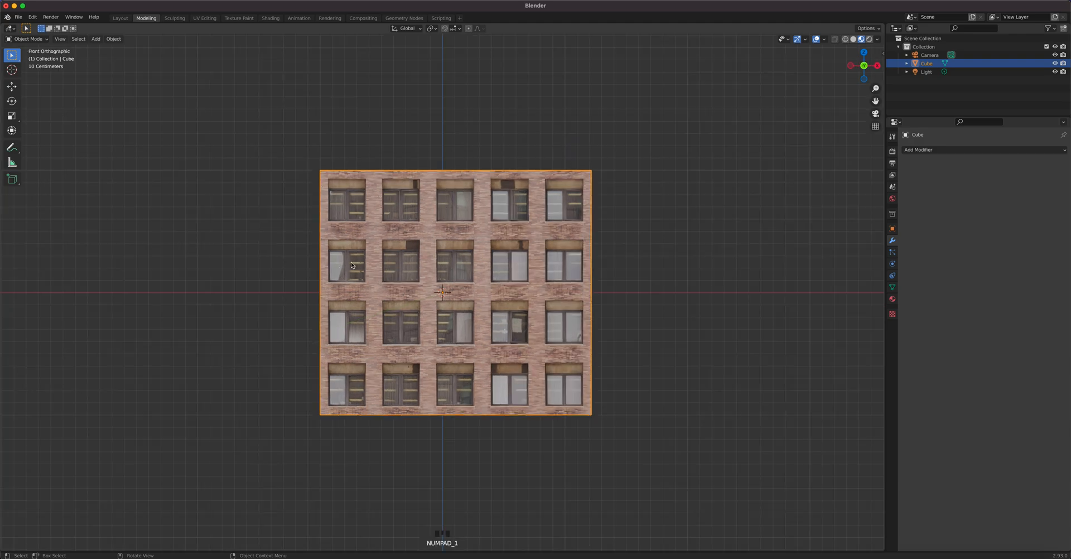
pyautogui.scroll(3, 471, 236)
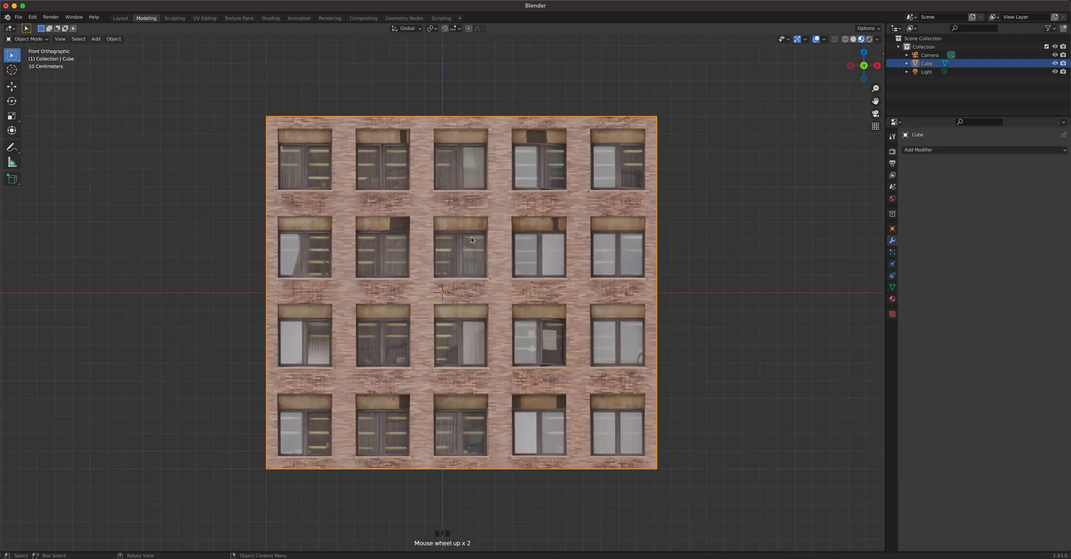
pyautogui.press('Tab')
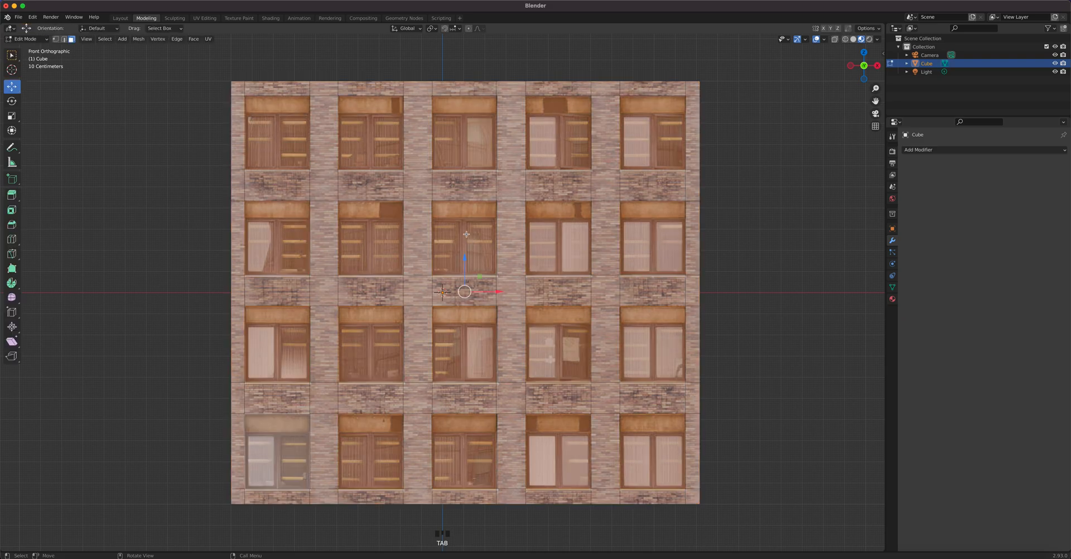
pyautogui.hotkey('ctrl', 'r')
pyautogui.click(401, 118)
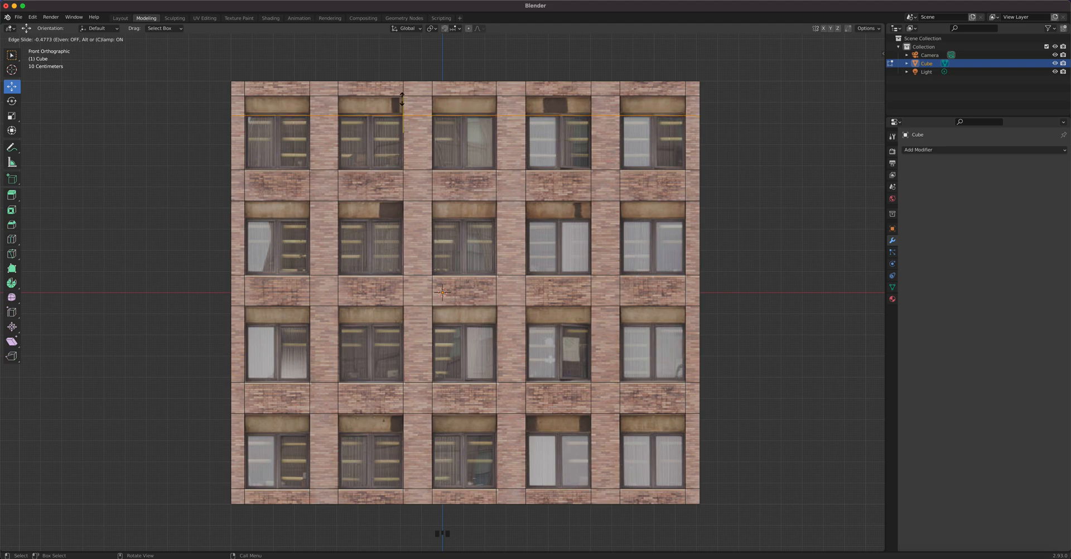
pyautogui.click(402, 99)
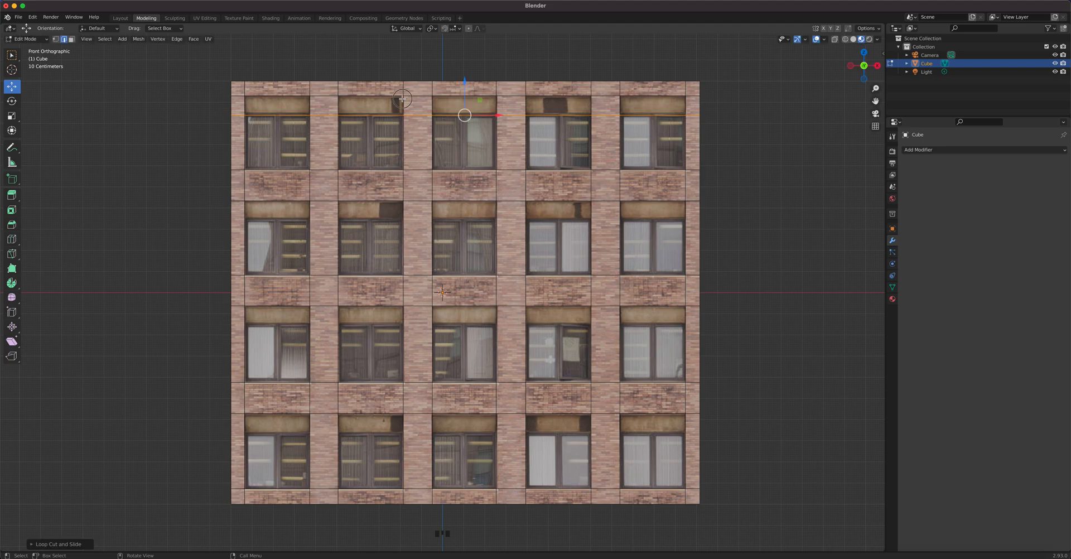
pyautogui.hotkey('ctrl', 'r')
pyautogui.click(308, 158)
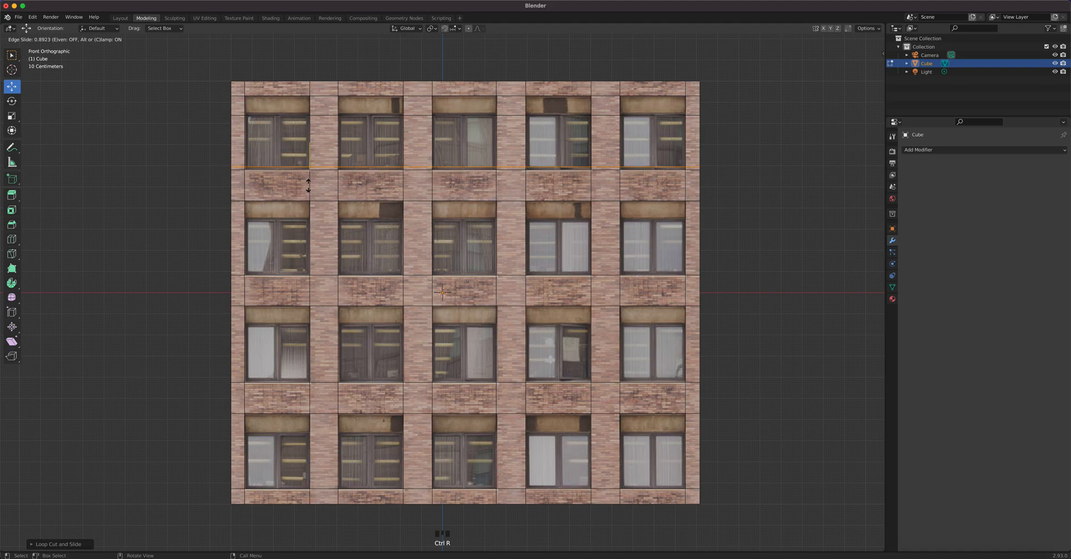
pyautogui.click(308, 186)
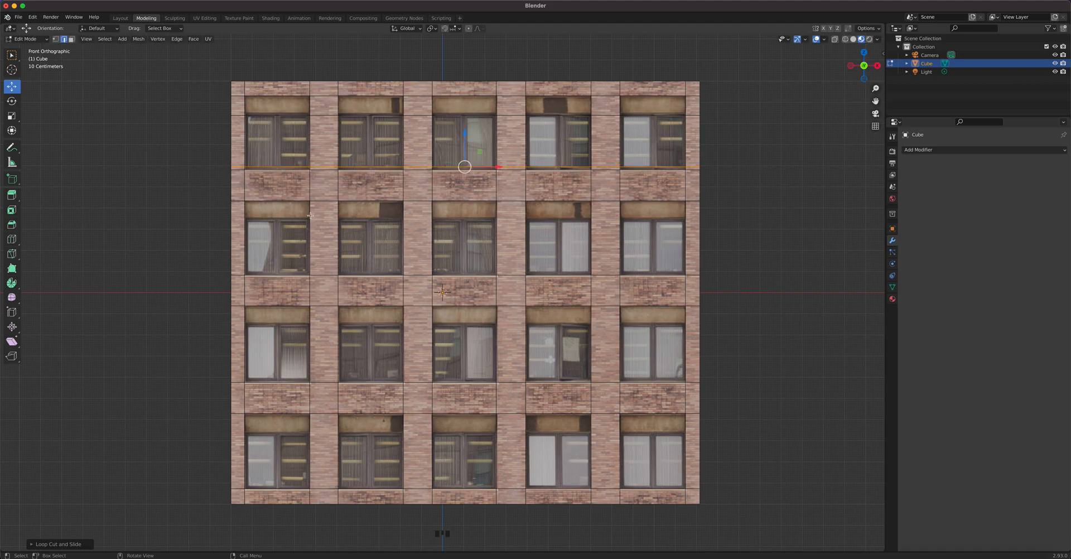
# - Add horizontal loop cuts along the upper and lower pane edges of the second and third window rows
pyautogui.hotkey('ctrl', 'r')
pyautogui.click(327, 240)
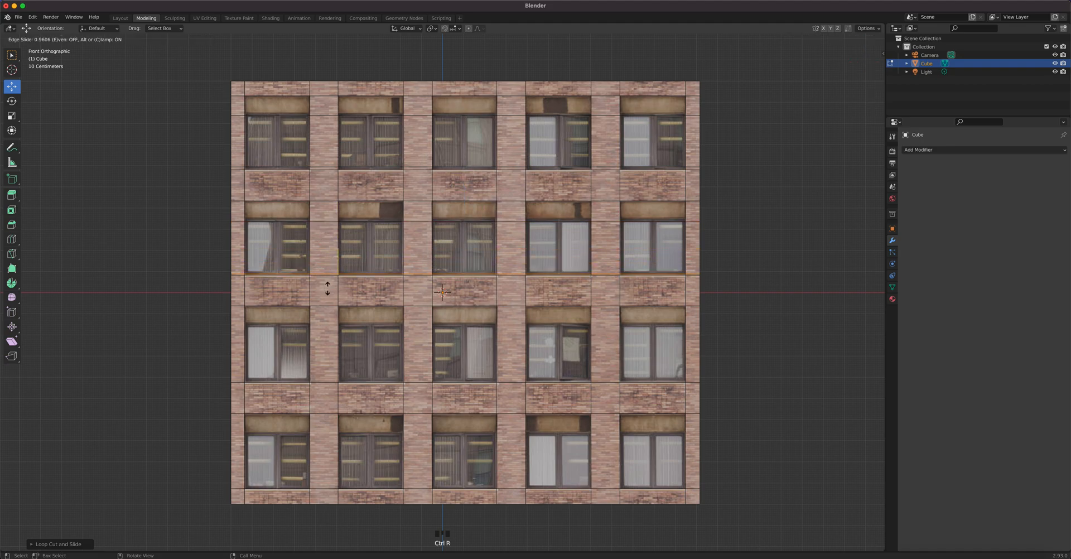
pyautogui.click(328, 281)
pyautogui.hotkey('ctrl', 'r')
pyautogui.click(307, 344)
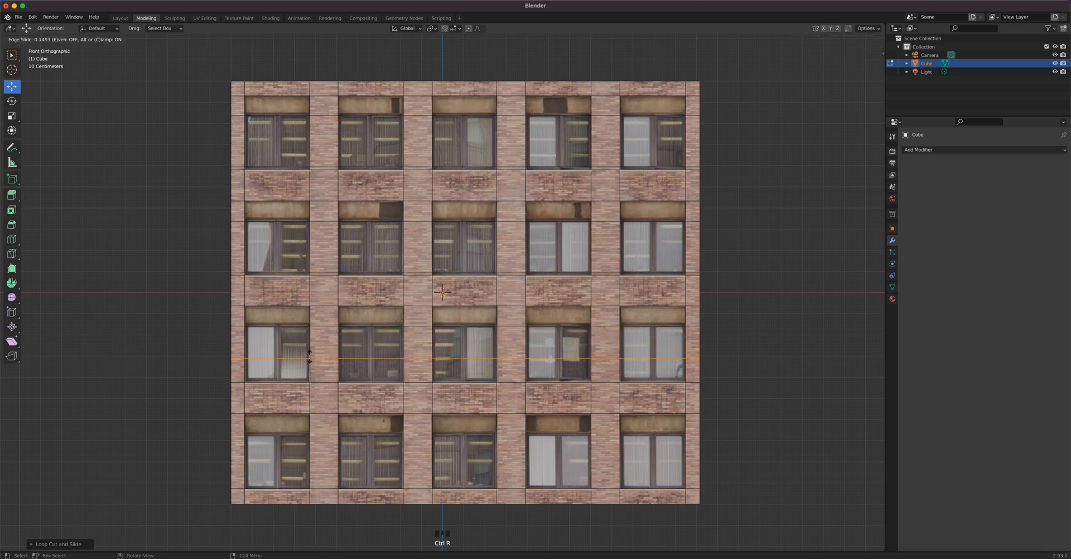
pyautogui.click(311, 378)
# - Add horizontal loop cuts below the lintels and just above the sills of the lowest window row
pyautogui.hotkey('ctrl', 'r')
pyautogui.click(310, 452)
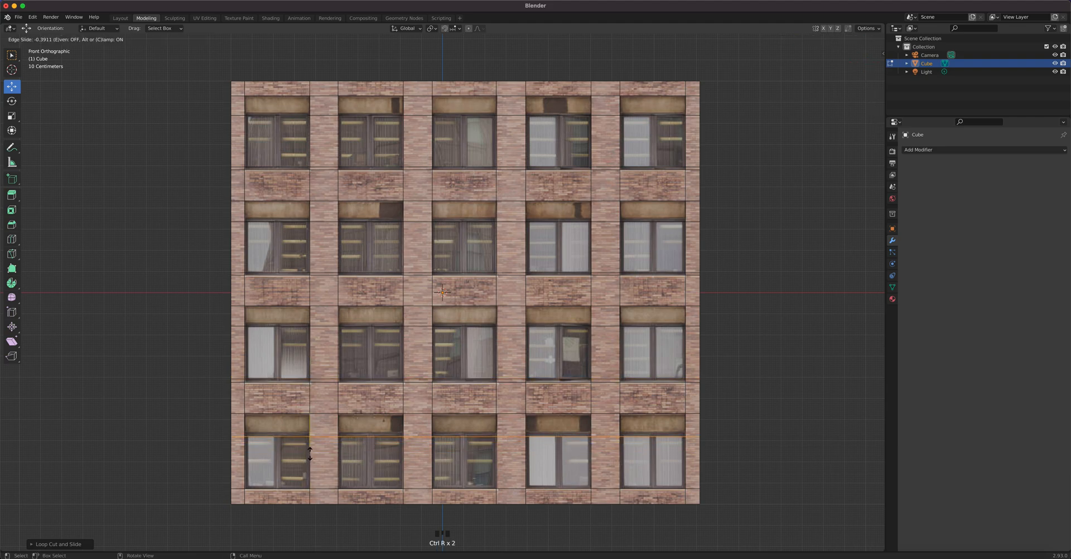
pyautogui.click(311, 454)
pyautogui.hotkey('ctrl', 'r')
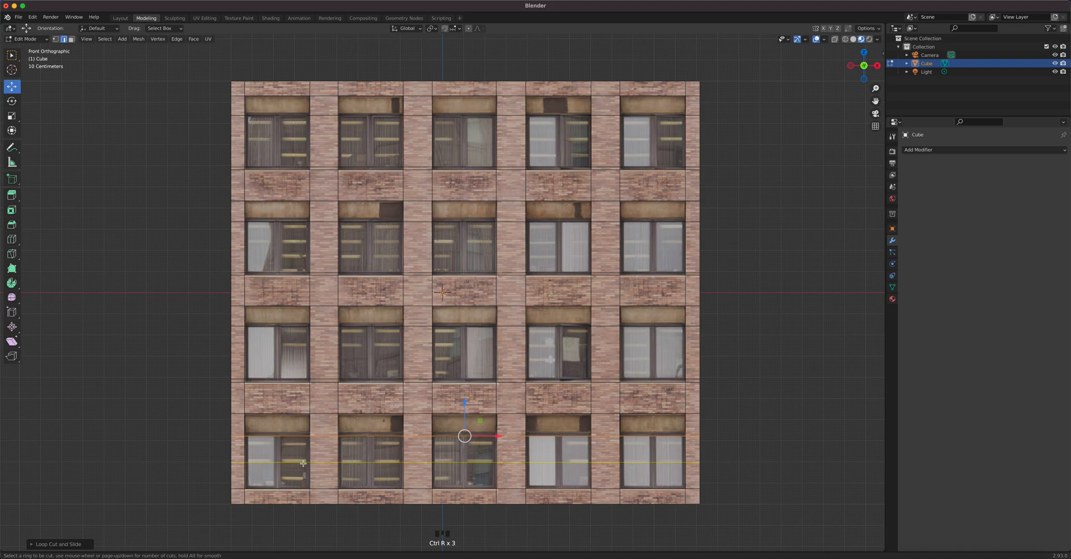
pyautogui.click(304, 463)
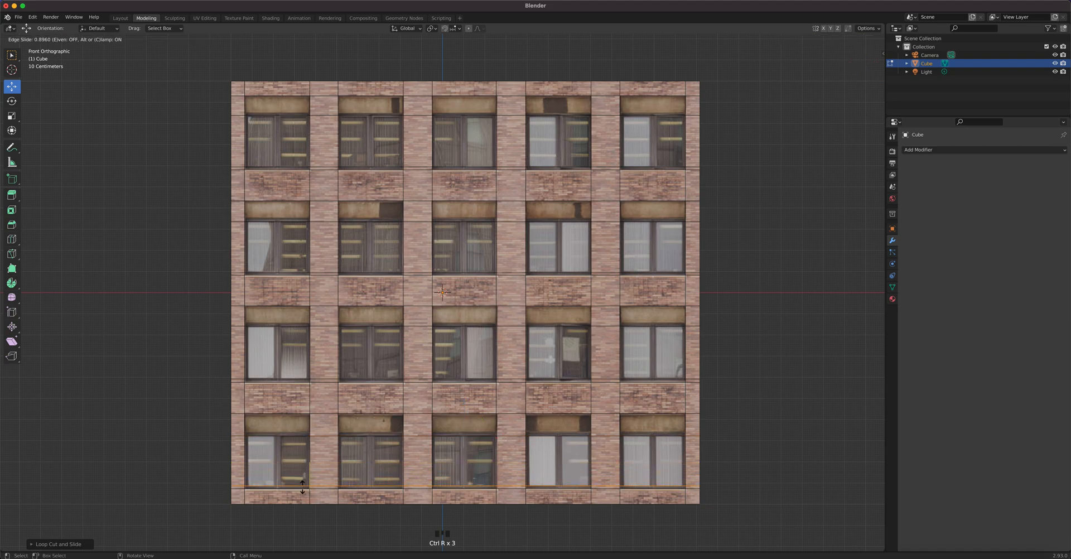
pyautogui.click(302, 487)
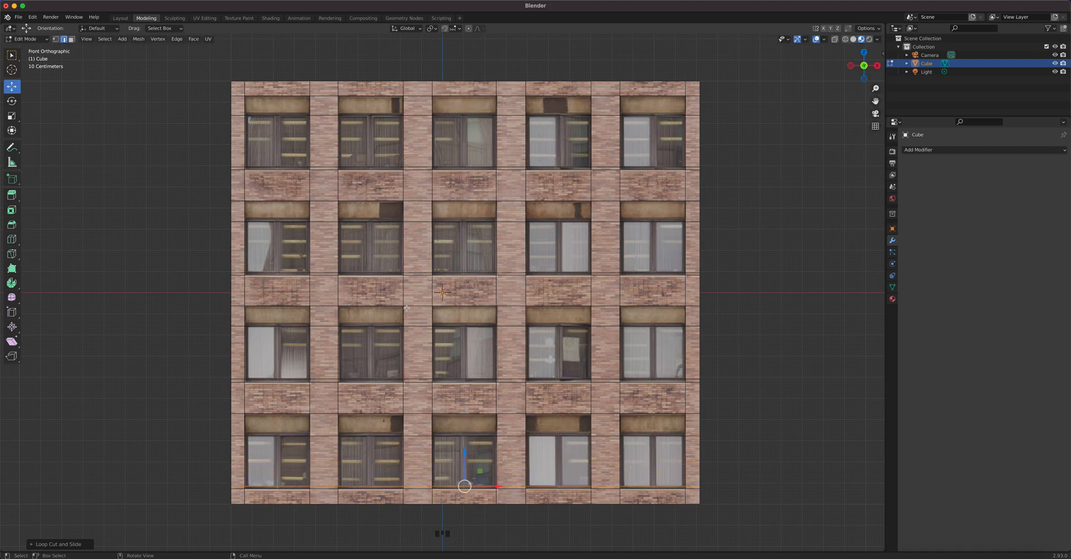
# - Add two vertical loop cuts along both sides of the central window bar in the middle window column
pyautogui.hotkey('ctrl', 'r')
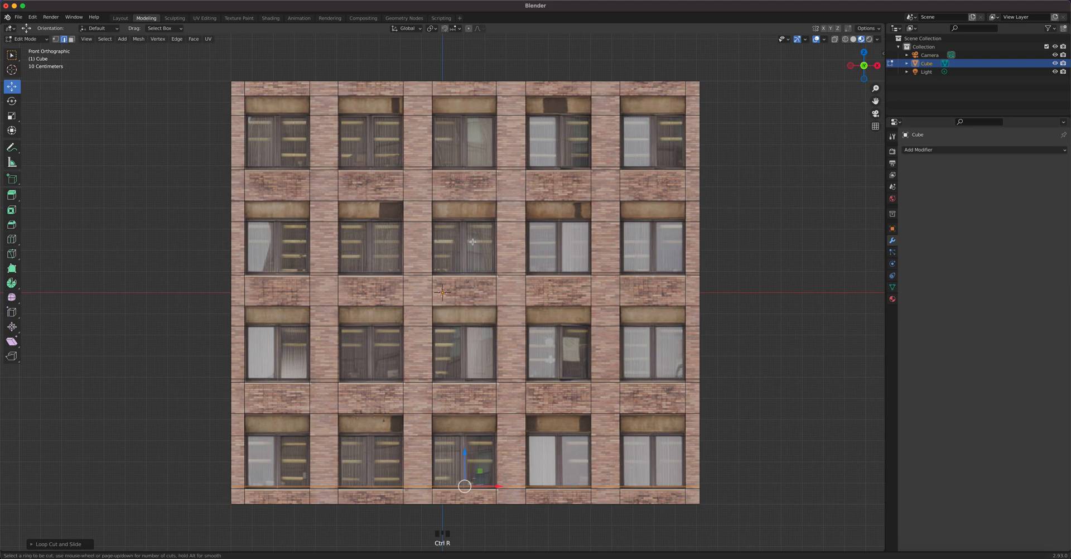
pyautogui.click(464, 221)
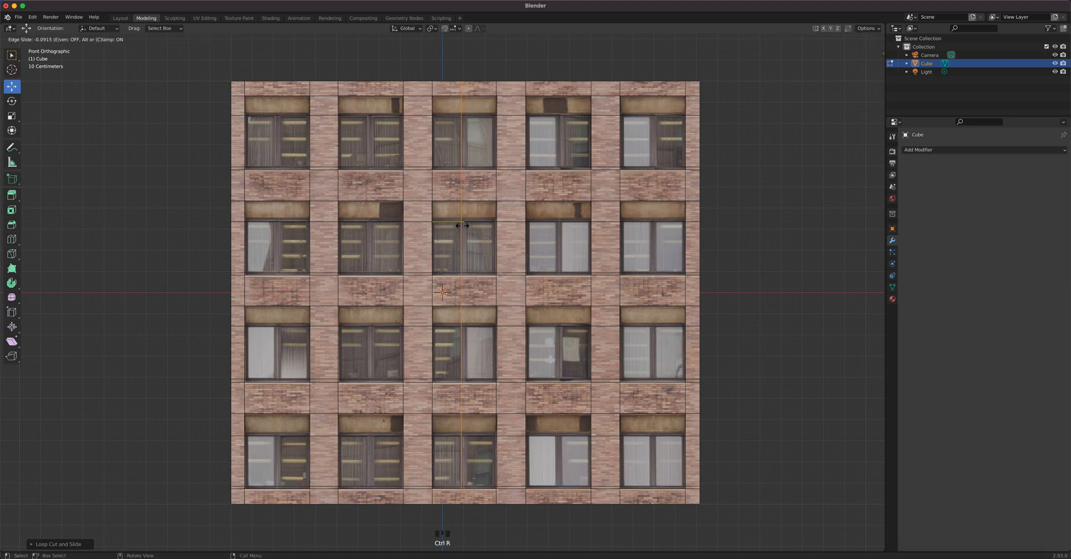
pyautogui.click(469, 223)
pyautogui.hotkey('ctrl', 'r')
pyautogui.click(468, 222)
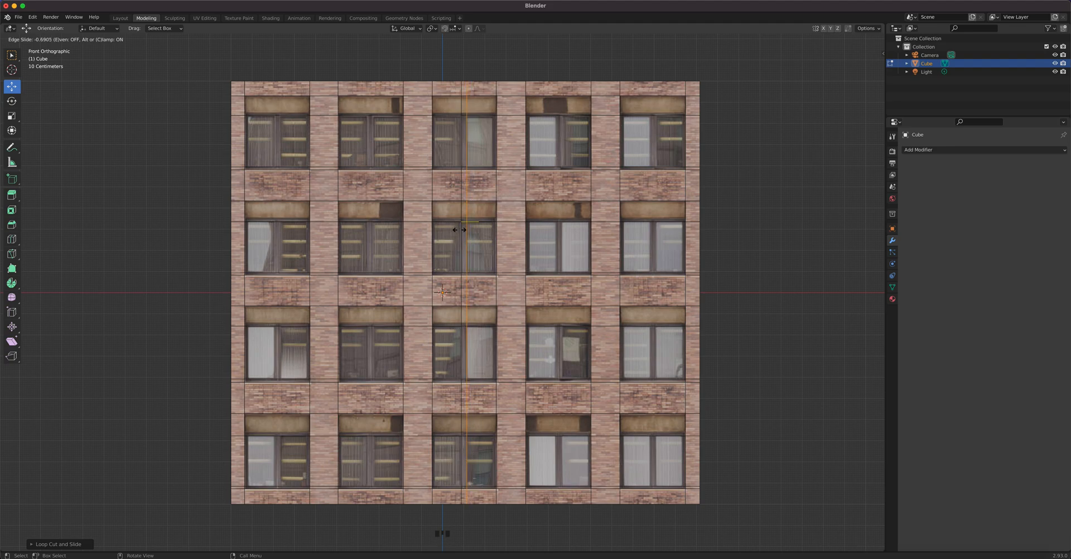
pyautogui.click(460, 230)
# - Add two vertical loop cuts along both sides of the central bar in the fourth window column
pyautogui.hotkey('ctrl', 'r')
pyautogui.click(570, 275)
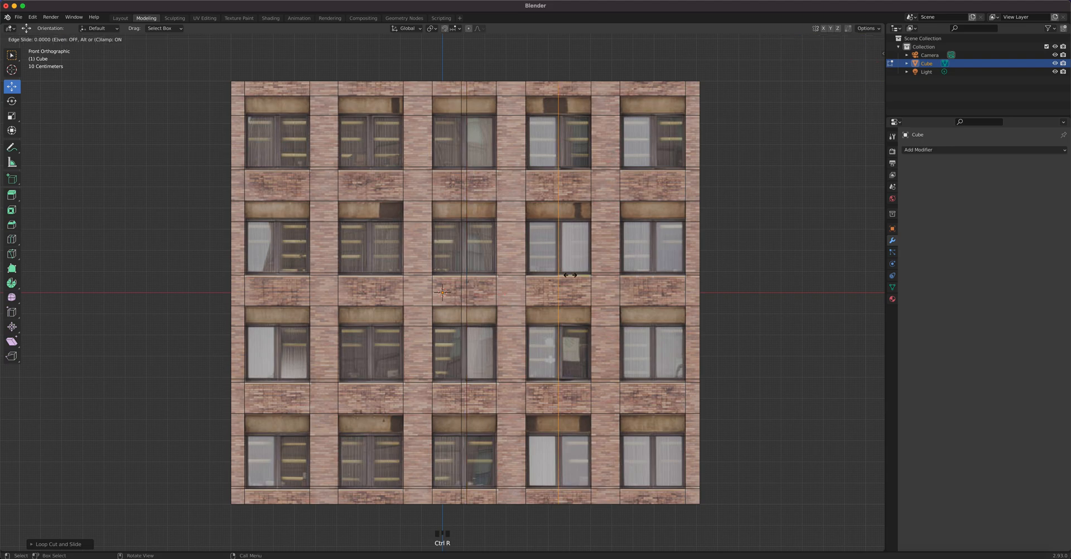
pyautogui.click(568, 278)
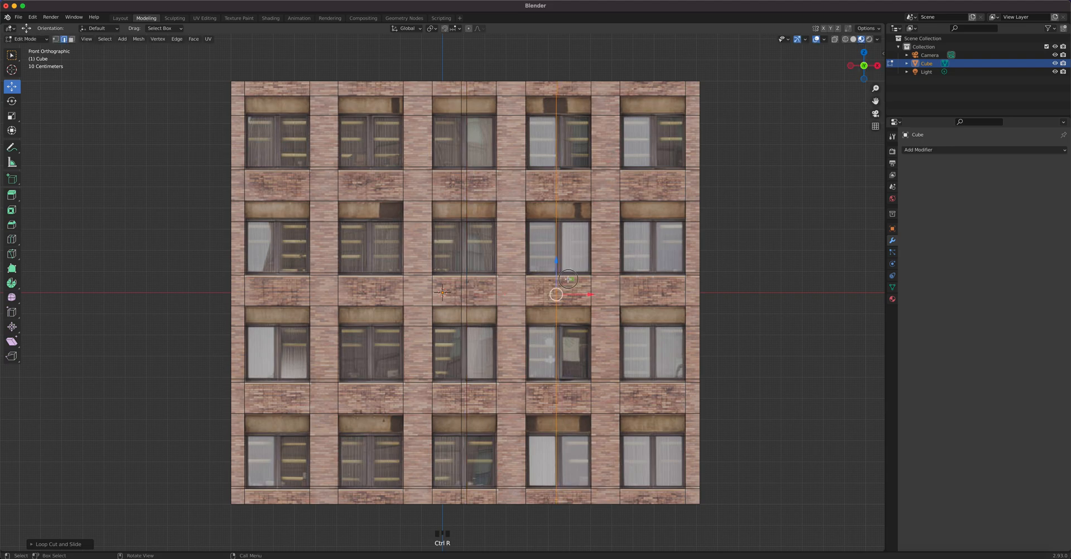
pyautogui.hotkey('ctrl', 'r')
pyautogui.click(581, 271)
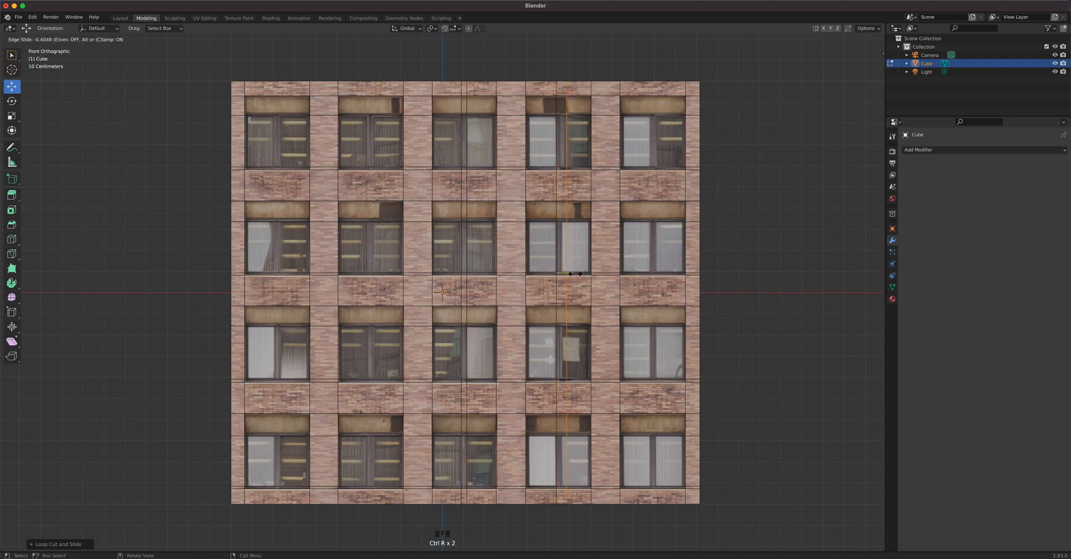
pyautogui.click(569, 276)
# - Add vertical loop cuts along both sides of the central bar in the fifth window column
pyautogui.hotkey('ctrl', 'r')
pyautogui.click(671, 278)
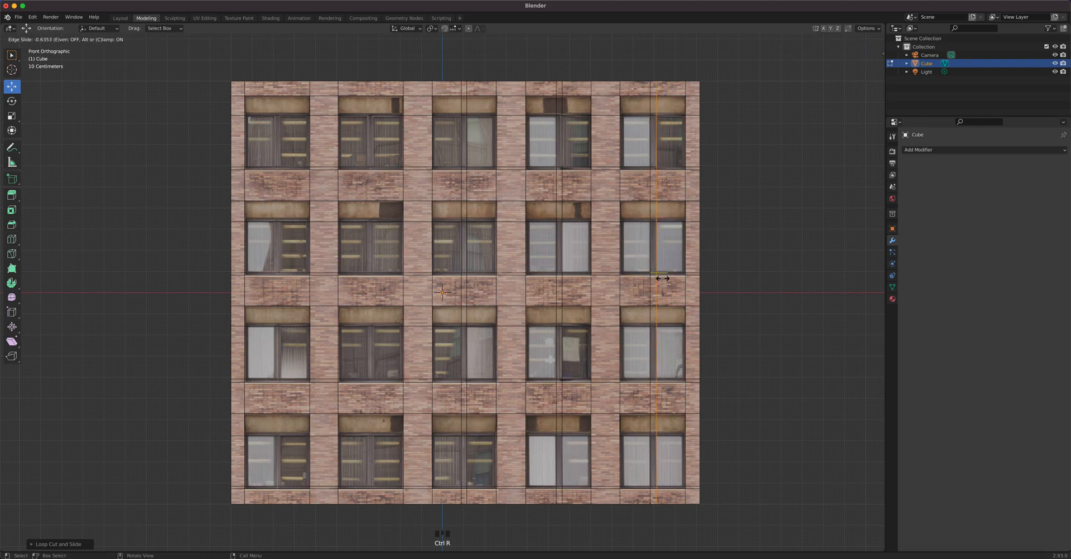
pyautogui.click(662, 278)
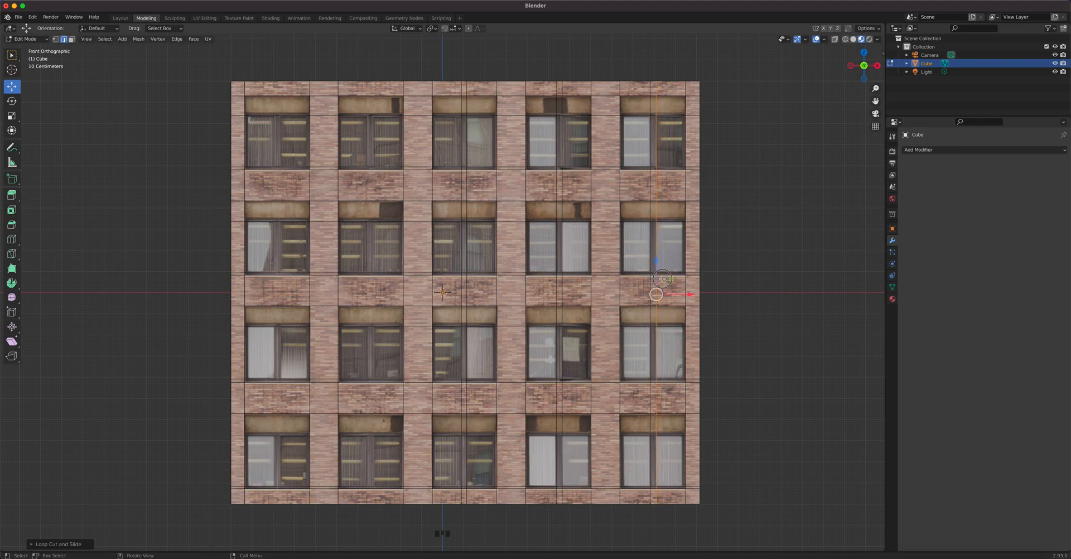
# - Add two vertical loop cuts along both sides of the central bar in the second window column
pyautogui.hotkey('ctrl', 'r')
pyautogui.click(376, 152)
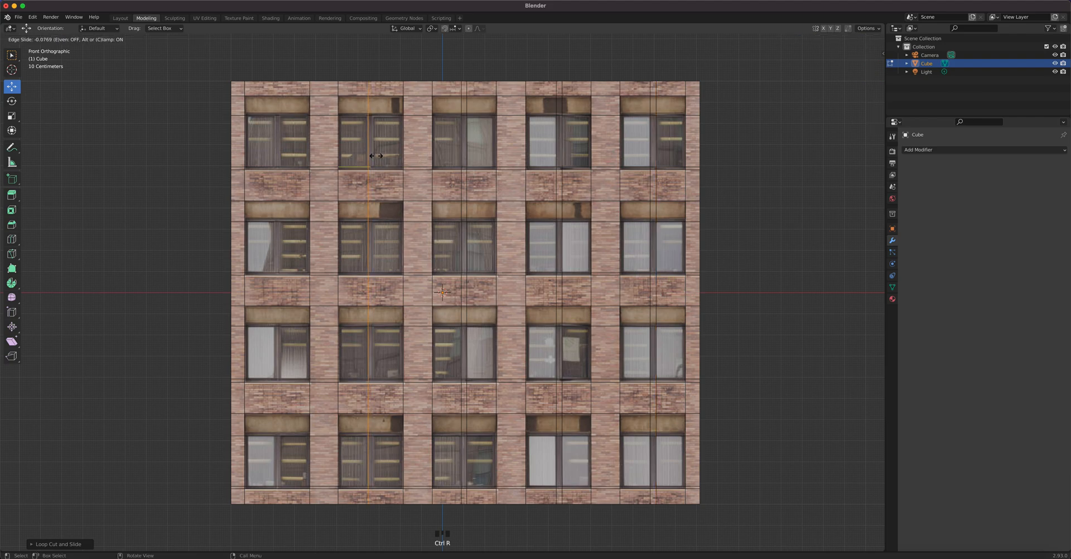
pyautogui.click(376, 155)
pyautogui.hotkey('ctrl', 'r')
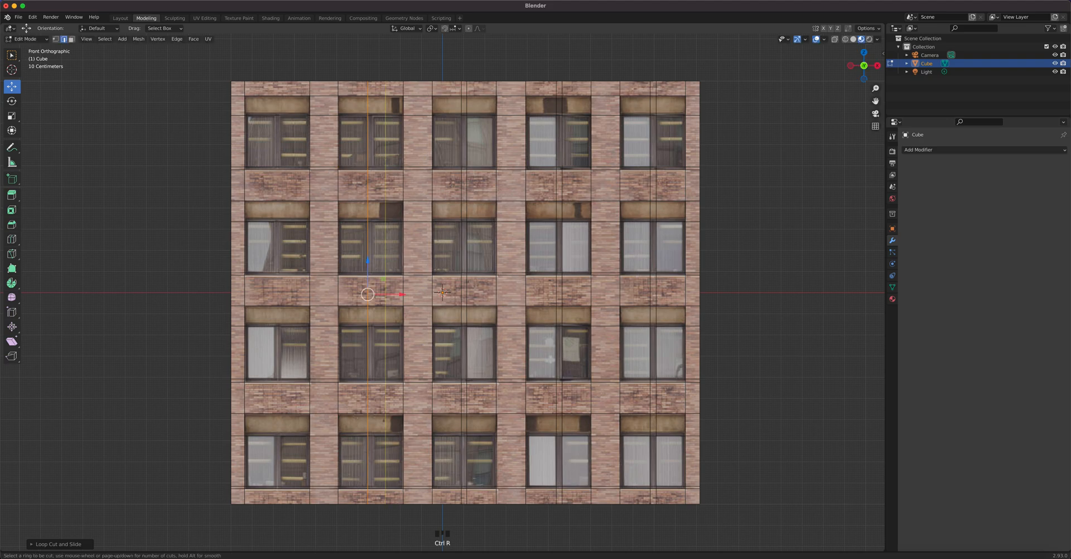
pyautogui.click(385, 166)
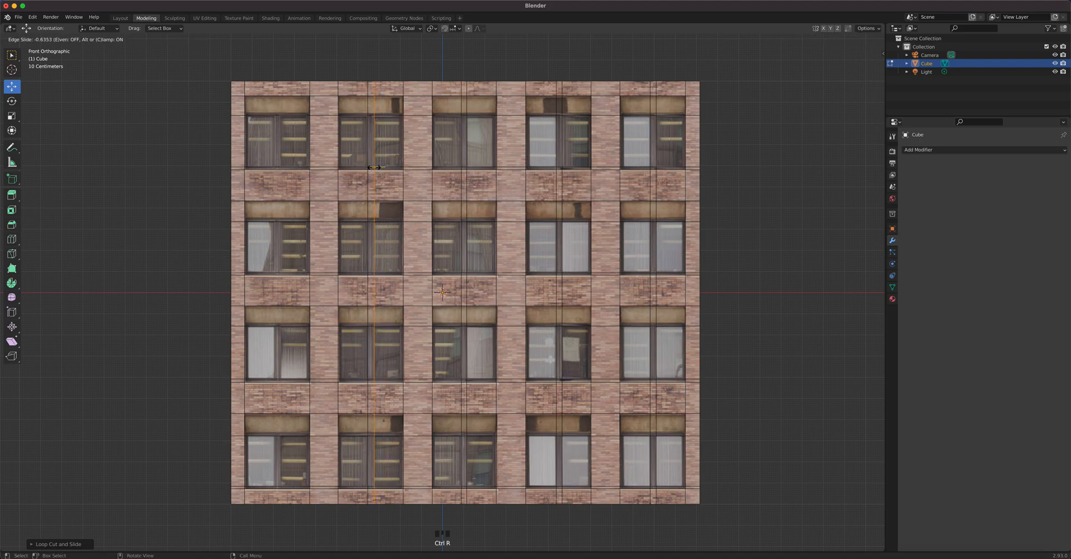
pyautogui.click(374, 167)
# - Add two vertical loop cuts along both sides of the central bar in the first window column
pyautogui.hotkey('ctrl', 'r')
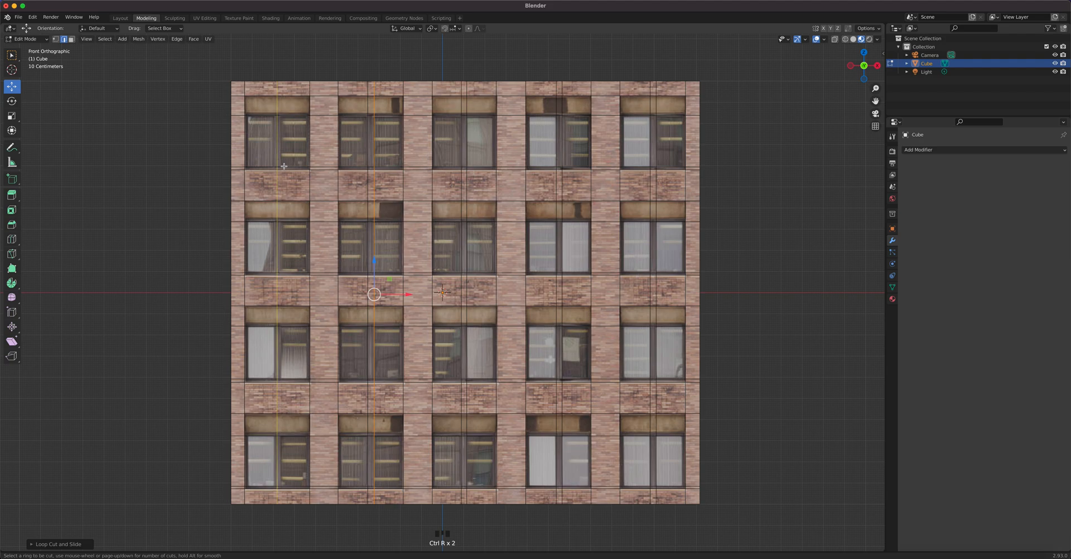
pyautogui.click(277, 172)
pyautogui.click(282, 169)
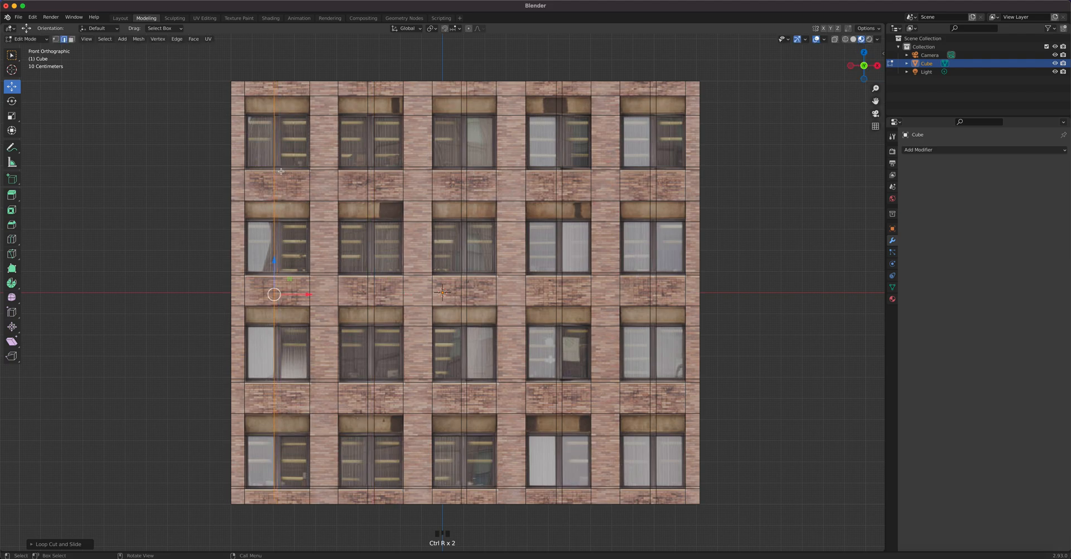
pyautogui.hotkey('ctrl', 'r')
pyautogui.click(289, 166)
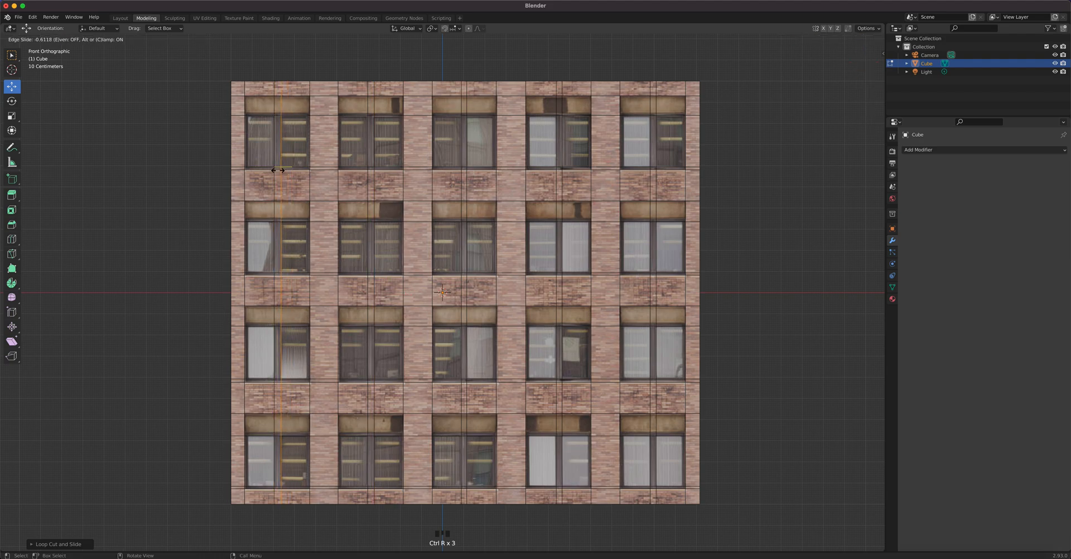
pyautogui.click(277, 172)
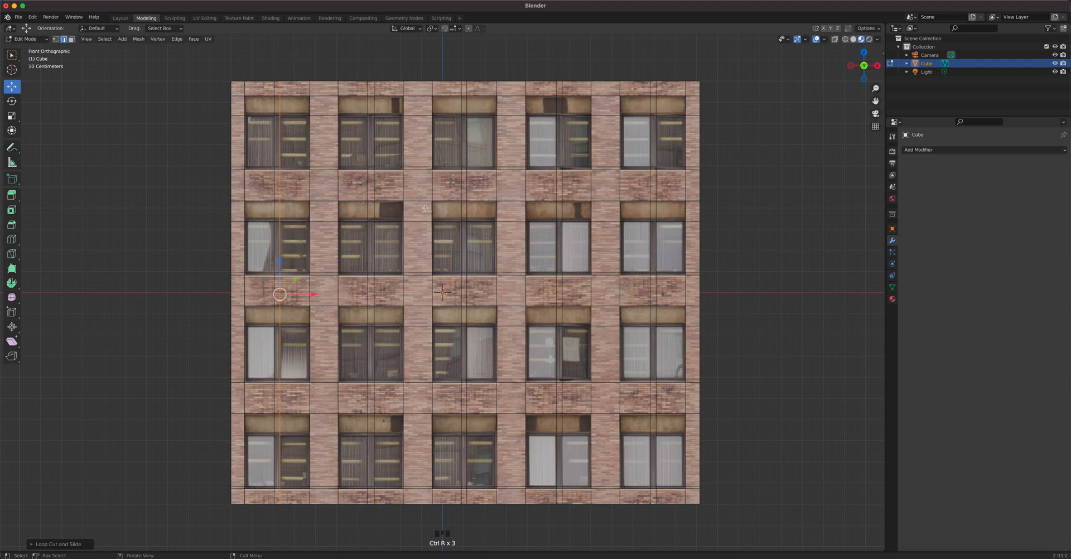
# - Switch to face selection and select both glass panes of all four windows in the first column
pyautogui.press('3')
pyautogui.click(259, 143)
pyautogui.keyDown('shift'); pyautogui.click(294, 152); pyautogui.keyUp('shift')
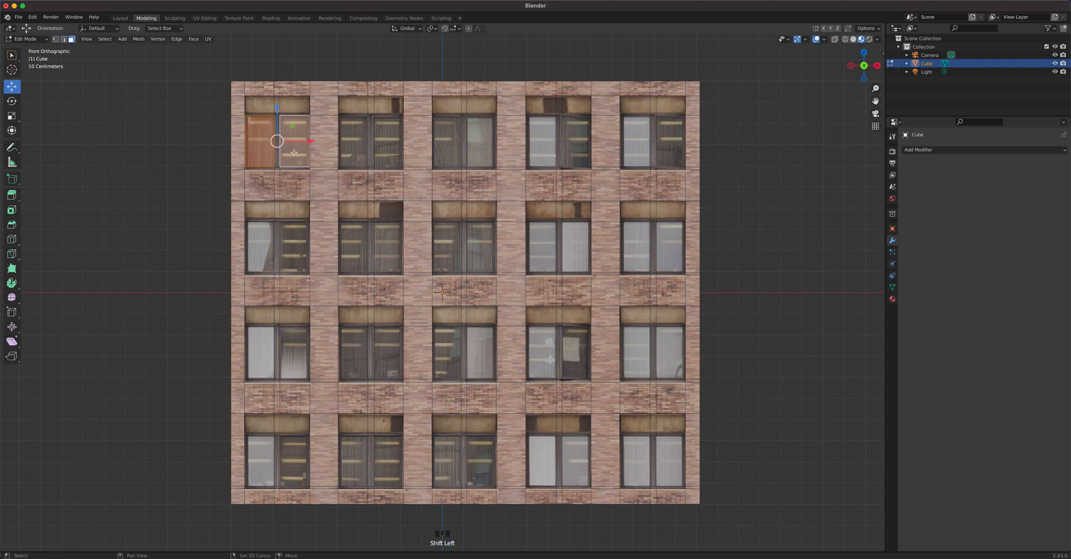
pyautogui.keyDown('shift'); pyautogui.click(262, 234); pyautogui.keyUp('shift')
pyautogui.keyDown('shift'); pyautogui.click(295, 241); pyautogui.keyUp('shift')
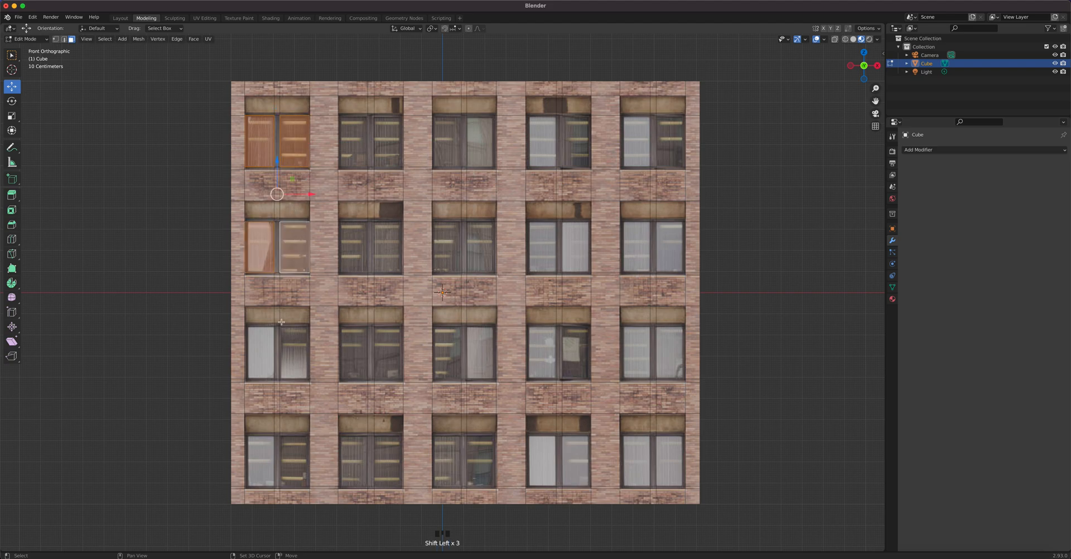
pyautogui.keyDown('shift'); pyautogui.click(261, 346); pyautogui.keyUp('shift')
pyautogui.keyDown('shift'); pyautogui.click(292, 350); pyautogui.keyUp('shift')
pyautogui.keyDown('shift'); pyautogui.click(261, 449); pyautogui.keyUp('shift')
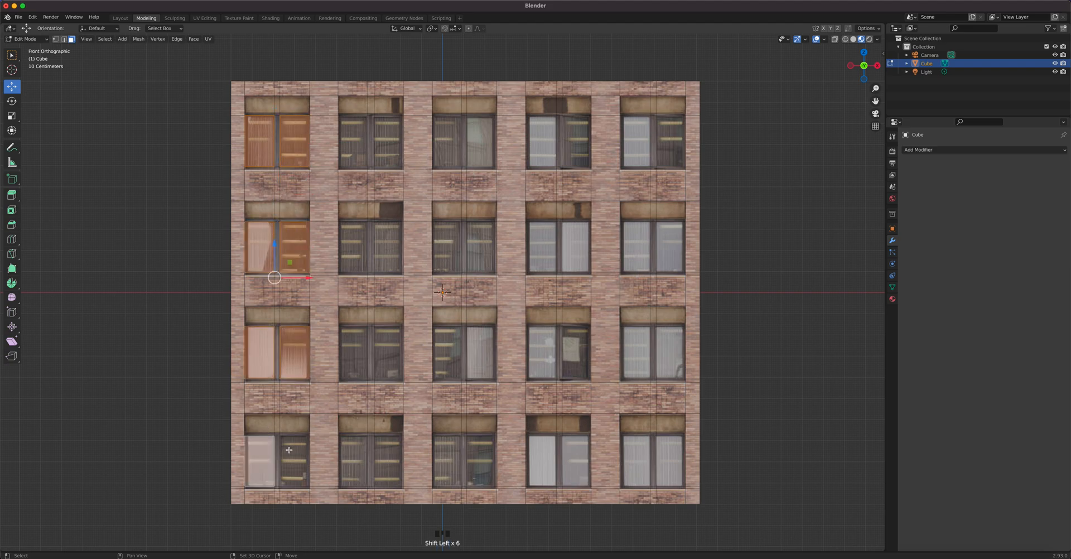
pyautogui.keyDown('shift'); pyautogui.click(309, 455); pyautogui.keyUp('shift')
# - Add both glass panes of the four remaining windows in the lowest row to the selection
pyautogui.keyDown('shift'); pyautogui.click(353, 466); pyautogui.keyUp('shift')
pyautogui.keyDown('shift'); pyautogui.click(385, 466); pyautogui.keyUp('shift')
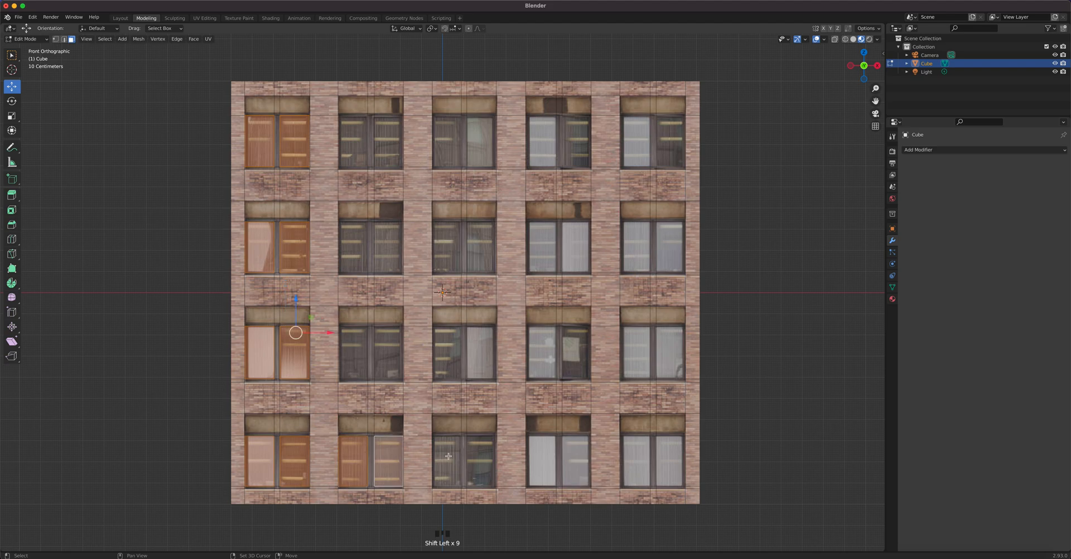
pyautogui.keyDown('shift'); pyautogui.click(452, 457); pyautogui.keyUp('shift')
pyautogui.keyDown('shift'); pyautogui.click(485, 458); pyautogui.keyUp('shift')
pyautogui.keyDown('shift'); pyautogui.click(540, 460); pyautogui.keyUp('shift')
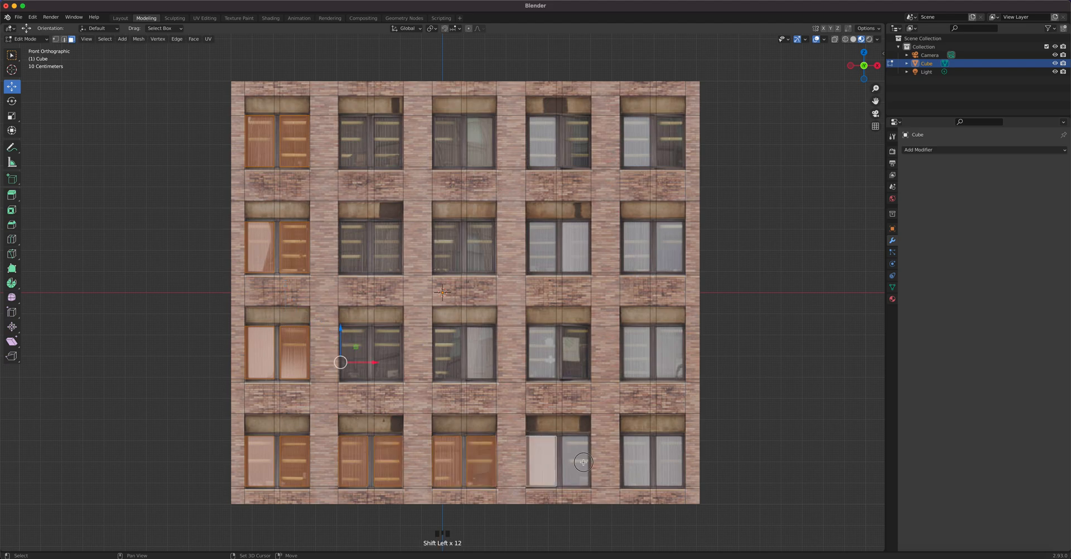
pyautogui.keyDown('shift'); pyautogui.click(577, 462); pyautogui.keyUp('shift')
pyautogui.keyDown('shift'); pyautogui.click(640, 462); pyautogui.keyUp('shift')
pyautogui.keyDown('shift'); pyautogui.click(658, 463); pyautogui.keyUp('shift')
# - Add both glass panes of the four remaining windows in the second row from the ground to the selection
pyautogui.keyDown('shift'); pyautogui.click(670, 351); pyautogui.keyUp('shift')
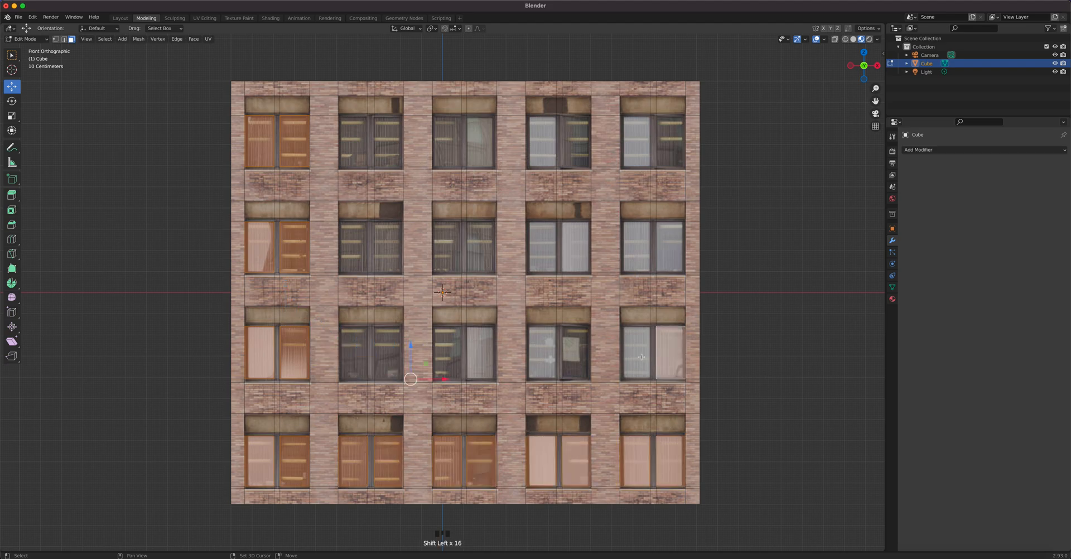
pyautogui.keyDown('shift'); pyautogui.click(635, 351); pyautogui.keyUp('shift')
pyautogui.keyDown('shift'); pyautogui.click(565, 358); pyautogui.keyUp('shift')
pyautogui.keyDown('shift'); pyautogui.click(550, 358); pyautogui.keyUp('shift')
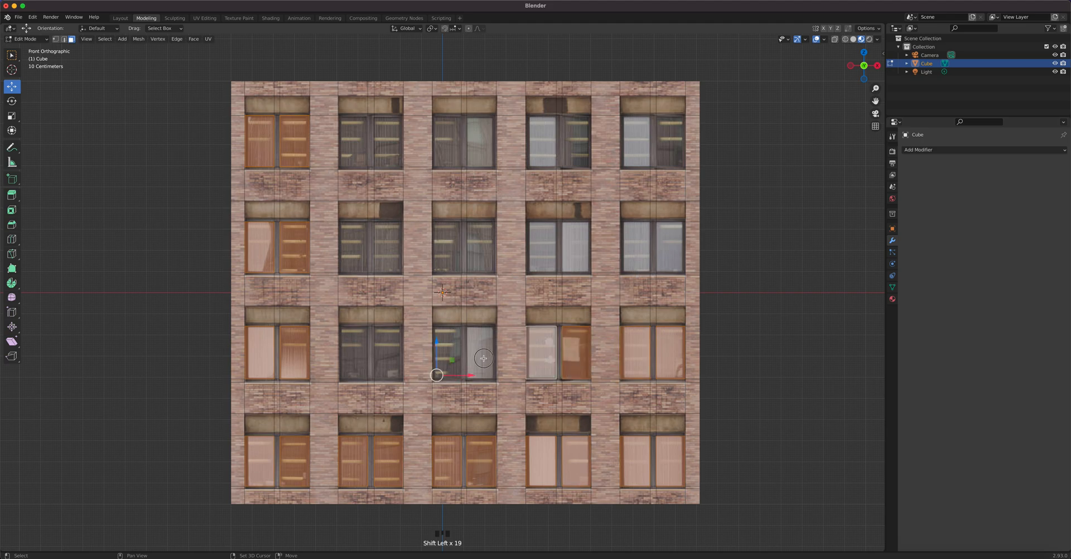
pyautogui.keyDown('shift'); pyautogui.click(485, 358); pyautogui.keyUp('shift')
pyautogui.keyDown('shift'); pyautogui.click(445, 349); pyautogui.keyUp('shift')
pyautogui.keyDown('shift'); pyautogui.click(394, 348); pyautogui.keyUp('shift')
pyautogui.keyDown('shift'); pyautogui.click(351, 349); pyautogui.keyUp('shift')
# - Add both glass panes of the four remaining windows in the third row from the ground to the selection
pyautogui.keyDown('shift'); pyautogui.click(356, 254); pyautogui.keyUp('shift')
pyautogui.keyDown('shift'); pyautogui.click(392, 253); pyautogui.keyUp('shift')
pyautogui.keyDown('shift'); pyautogui.click(445, 241); pyautogui.keyUp('shift')
pyautogui.keyDown('shift'); pyautogui.click(481, 246); pyautogui.keyUp('shift')
pyautogui.keyDown('shift'); pyautogui.click(541, 246); pyautogui.keyUp('shift')
pyautogui.keyDown('shift'); pyautogui.click(577, 246); pyautogui.keyUp('shift')
pyautogui.keyDown('shift'); pyautogui.click(643, 249); pyautogui.keyUp('shift')
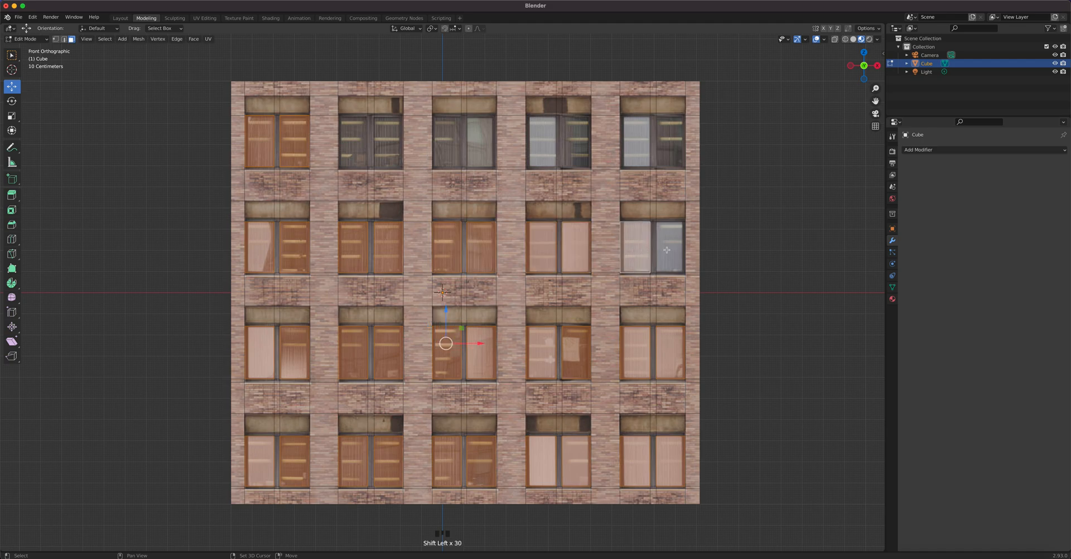
pyautogui.keyDown('shift'); pyautogui.click(669, 248); pyautogui.keyUp('shift')
# - Add both glass panes of the four remaining windows in the top row to the selection
pyautogui.keyDown('shift'); pyautogui.click(668, 147); pyautogui.keyUp('shift')
pyautogui.keyDown('shift'); pyautogui.click(639, 144); pyautogui.keyUp('shift')
pyautogui.keyDown('shift'); pyautogui.click(576, 144); pyautogui.keyUp('shift')
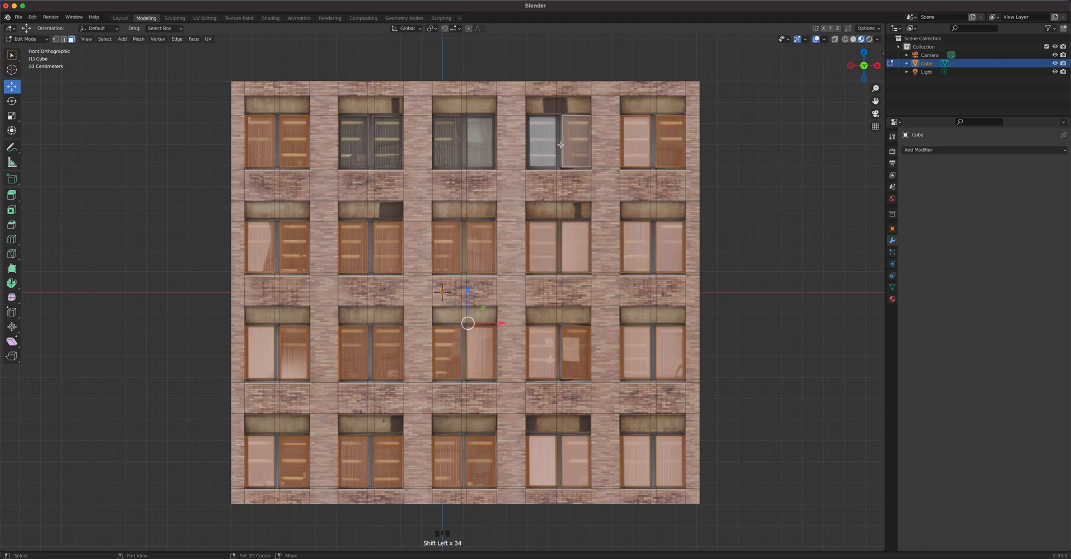
pyautogui.keyDown('shift'); pyautogui.click(542, 144); pyautogui.keyUp('shift')
pyautogui.keyDown('shift'); pyautogui.click(481, 145); pyautogui.keyUp('shift')
pyautogui.keyDown('shift'); pyautogui.click(451, 145); pyautogui.keyUp('shift')
pyautogui.keyDown('shift'); pyautogui.click(390, 146); pyautogui.keyUp('shift')
pyautogui.keyDown('shift'); pyautogui.click(348, 144); pyautogui.keyUp('shift')
# - Try to extrude all the selected glass panes slightly, then return to the front view
pyautogui.moveTo(552, 328); pyautogui.dragTo(497, 337, button='middle')
pyautogui.press('e')
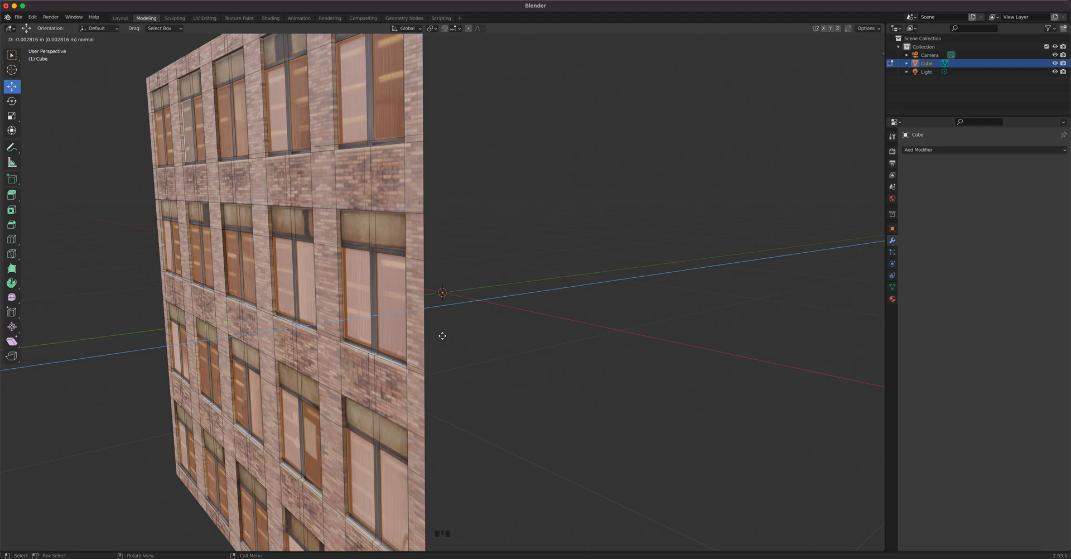
pyautogui.click(442, 336)
pyautogui.moveTo(443, 336); pyautogui.dragTo(443, 337, button='middle')
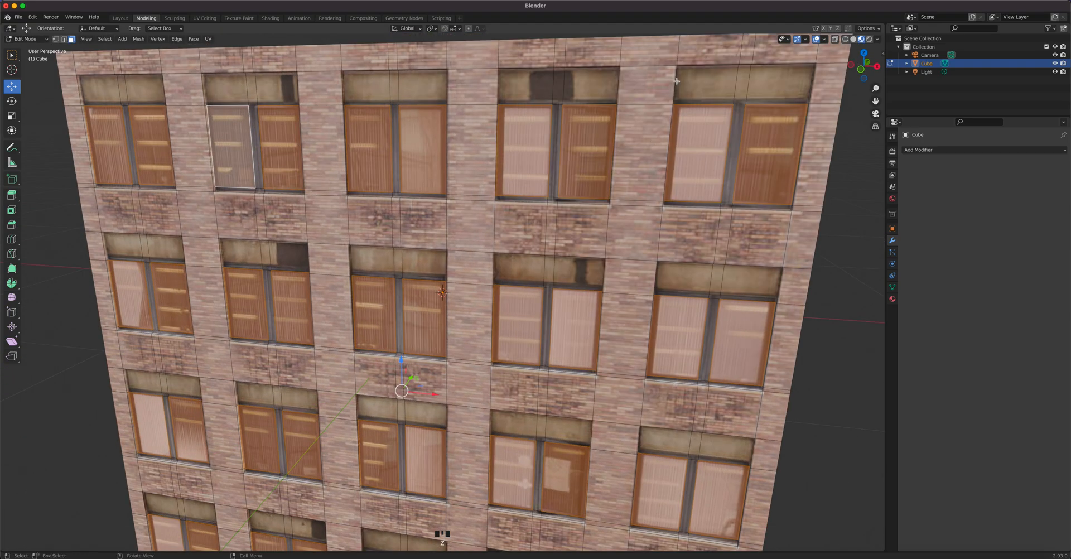
pyautogui.press('KP_1')
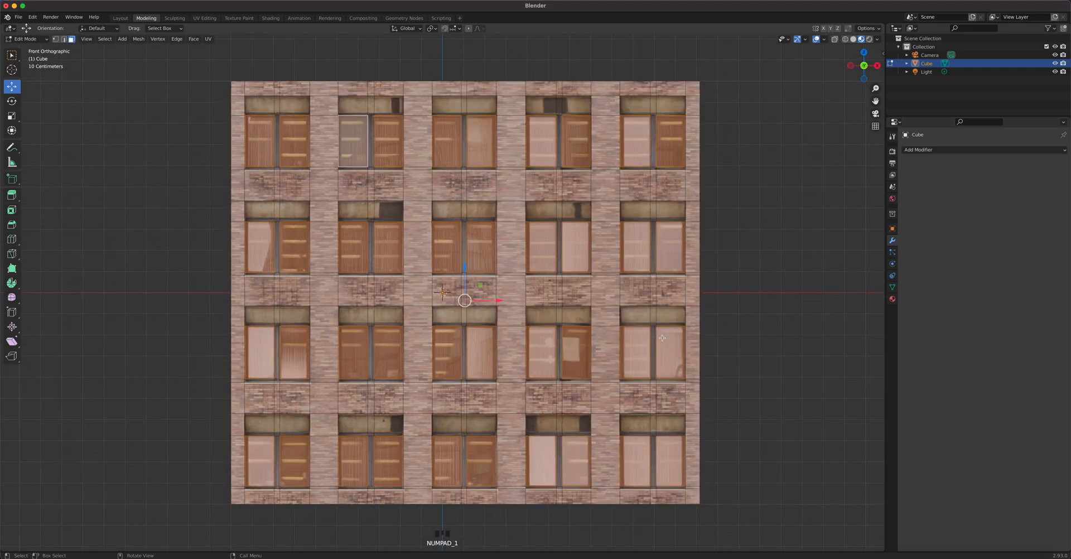
pyautogui.press('g')
pyautogui.rightClick(397, 325)
# - Add two vertical loop cuts along the outer left and right frame edges of the first window column
pyautogui.scroll(2, 303, 249)
pyautogui.keyDown('shift'); pyautogui.moveTo(249, 236); pyautogui.dragTo(286, 239, button='middle'); pyautogui.keyUp('shift')
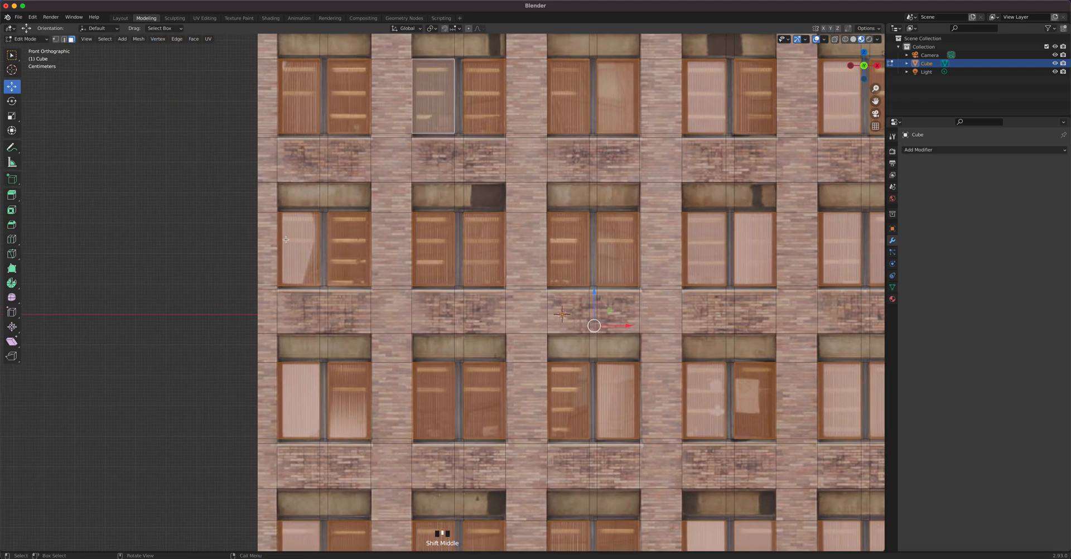
pyautogui.hotkey('ctrl', 'r')
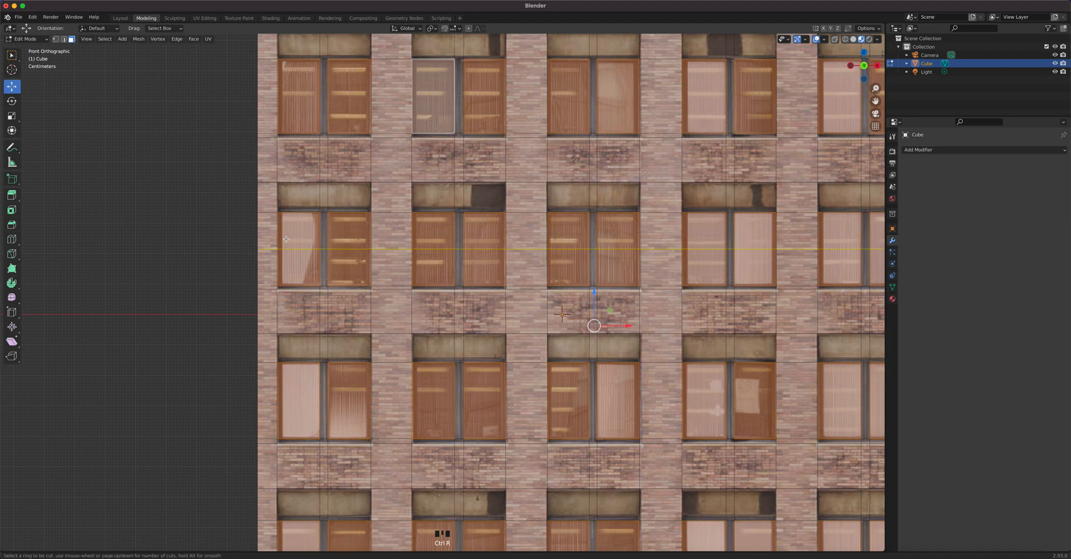
pyautogui.click(287, 179)
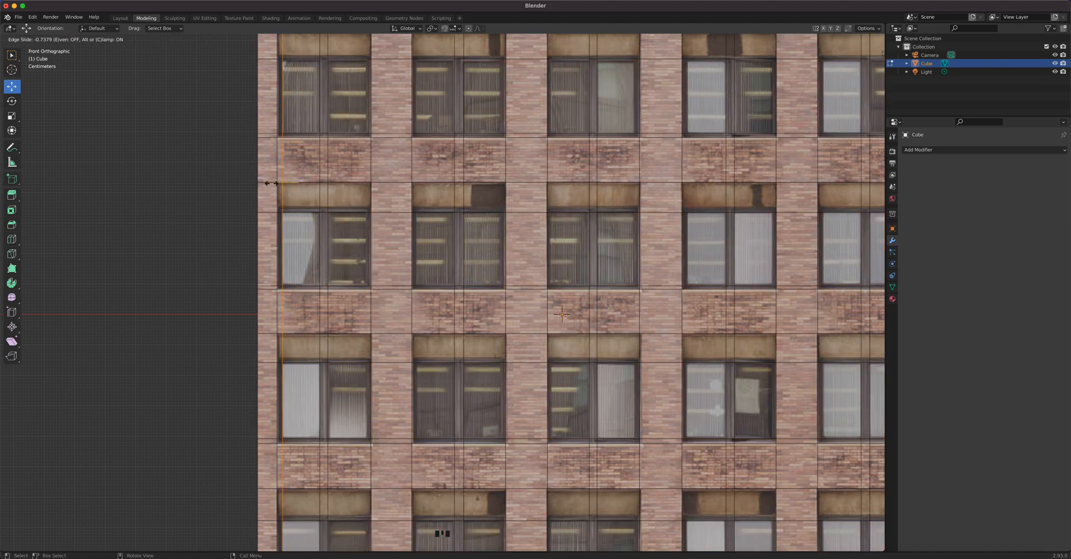
pyautogui.click(272, 183)
pyautogui.hotkey('ctrl', 'r')
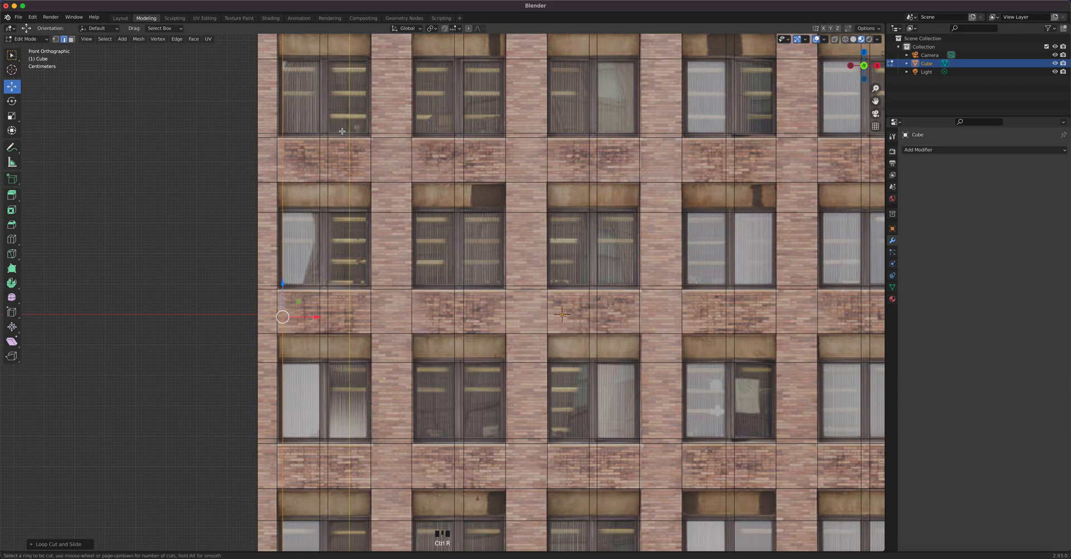
pyautogui.click(348, 133)
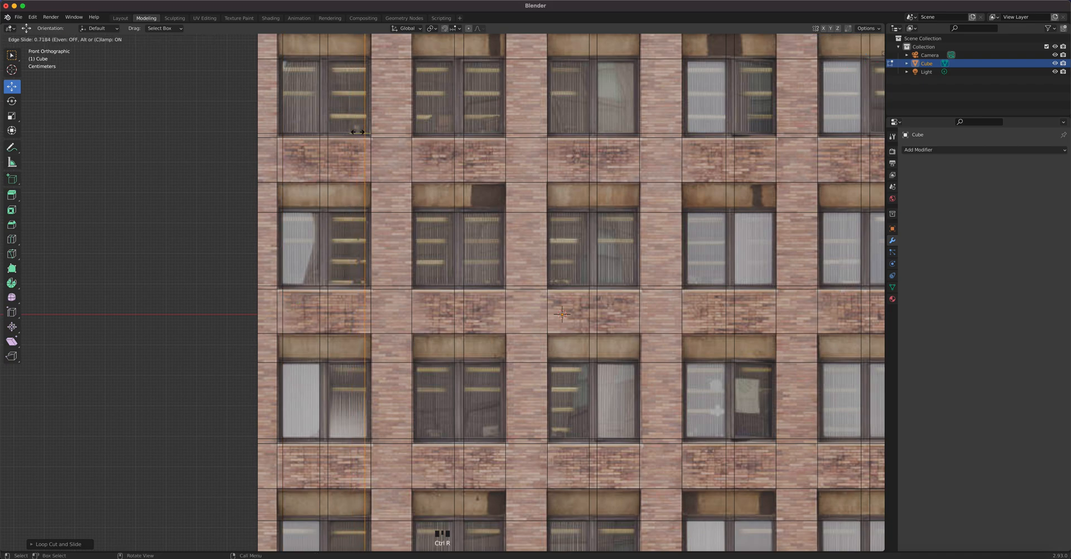
pyautogui.click(358, 132)
# - Add two vertical loop cuts along the outer left and right frame edges of the second window column
pyautogui.hotkey('ctrl', 'r')
pyautogui.click(433, 136)
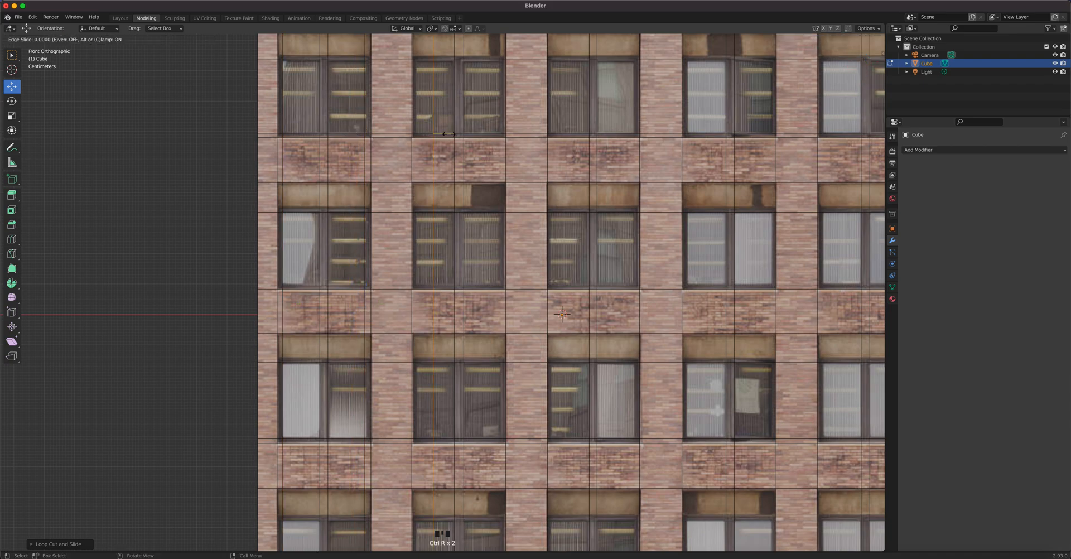
pyautogui.click(433, 137)
pyautogui.hotkey('ctrl', 'r')
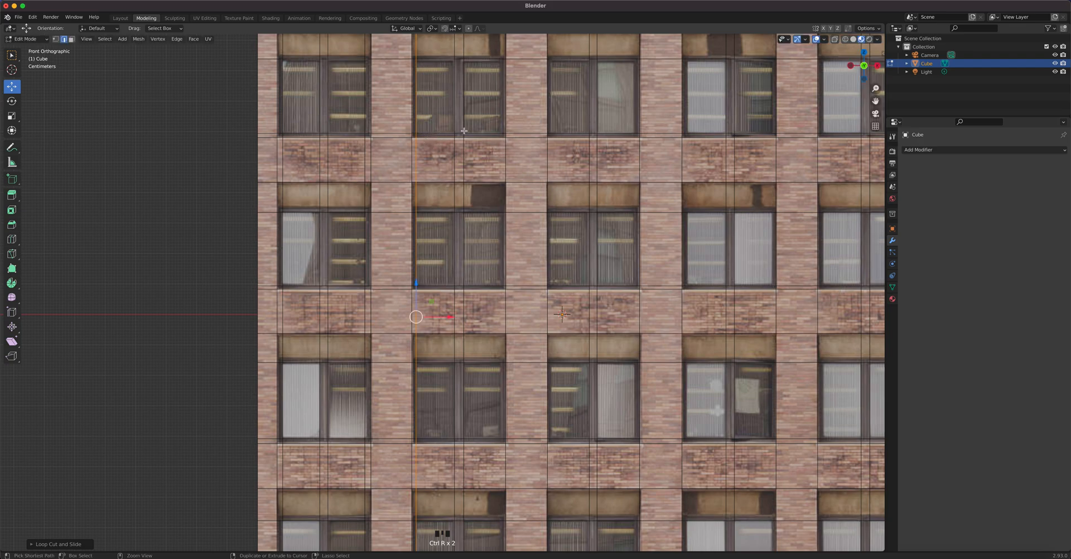
pyautogui.click(476, 132)
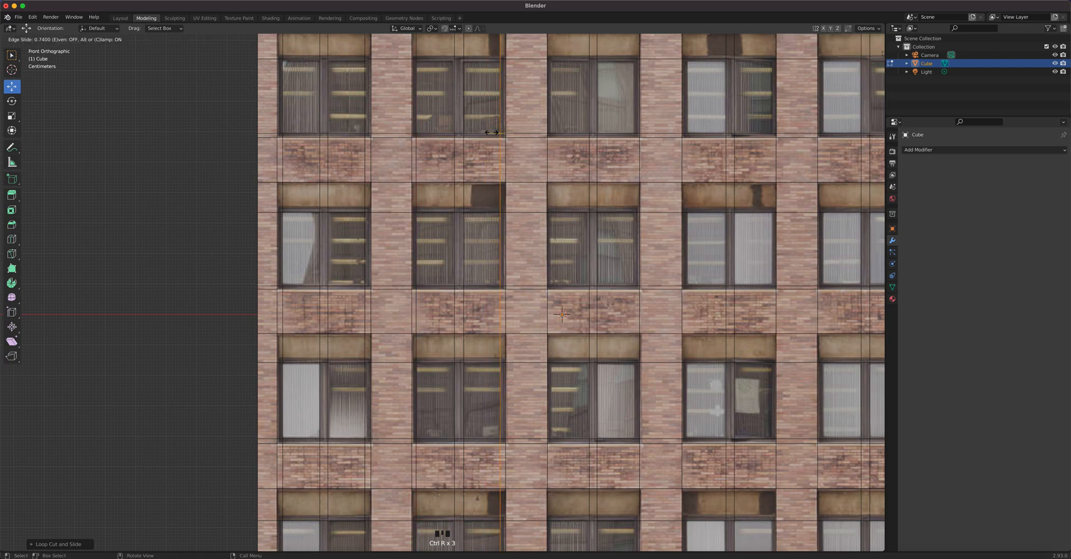
pyautogui.click(503, 136)
# - Add a vertical loop cut along the outer left frame edge of the third window column
pyautogui.hotkey('ctrl', 'r')
pyautogui.click(571, 136)
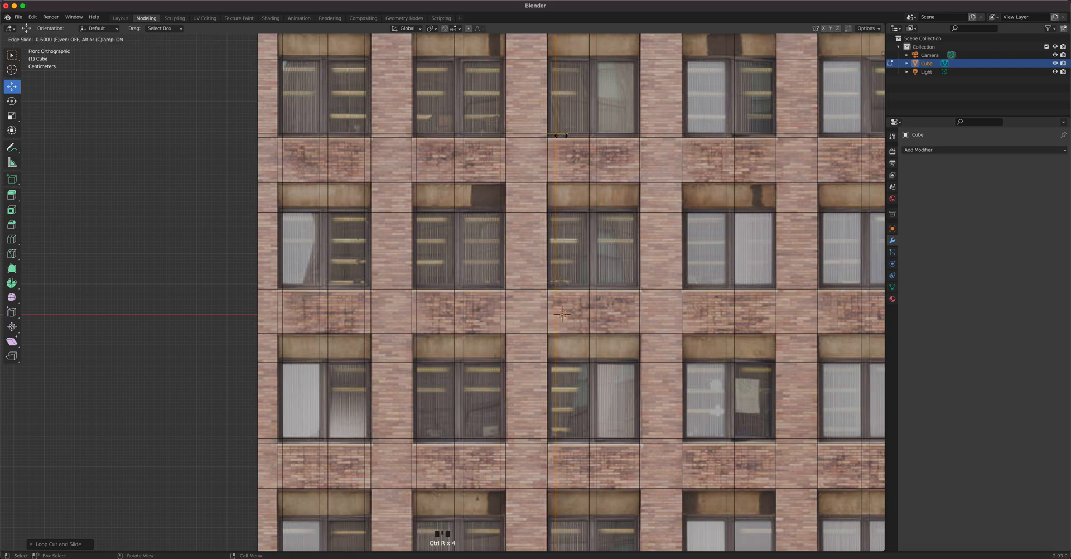
pyautogui.click(556, 138)
pyautogui.hotkey('ctrl', 'r')
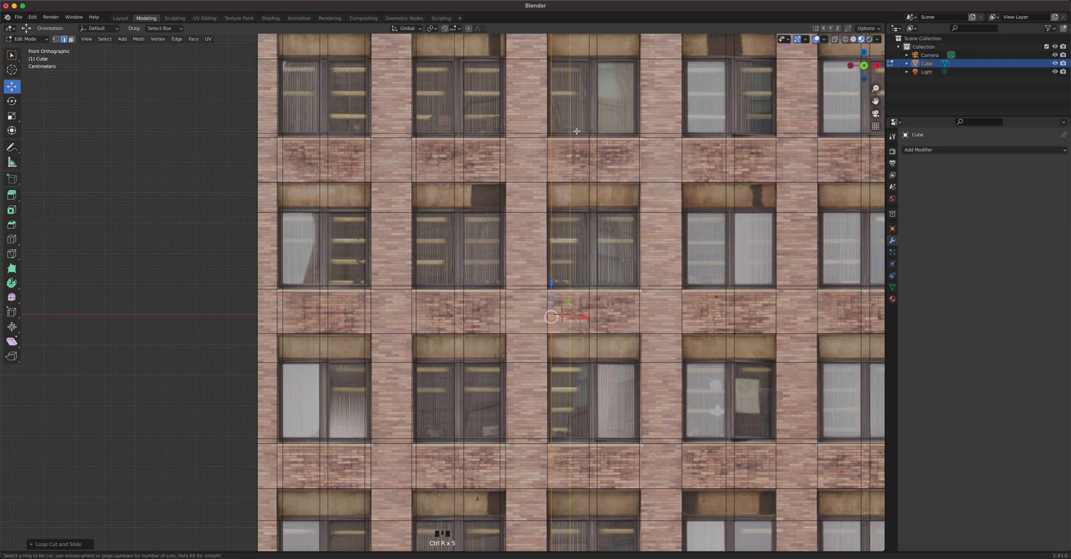
pyautogui.click(576, 131)
pyautogui.rightClick(656, 134)
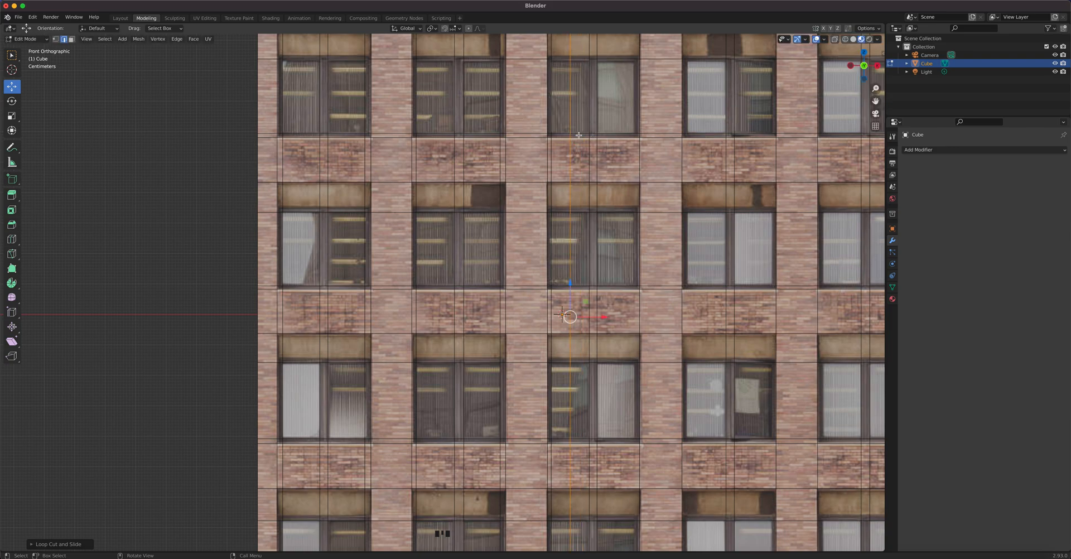
# - Add a vertical loop cut along the outer right frame edge of the third window column
pyautogui.hotkey('ctrl', 'r')
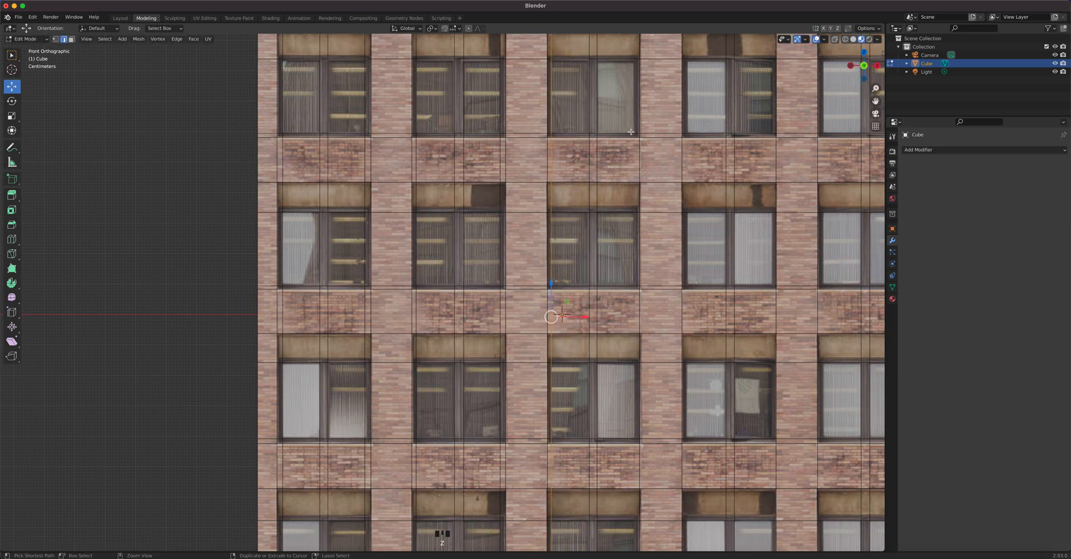
pyautogui.click(630, 132)
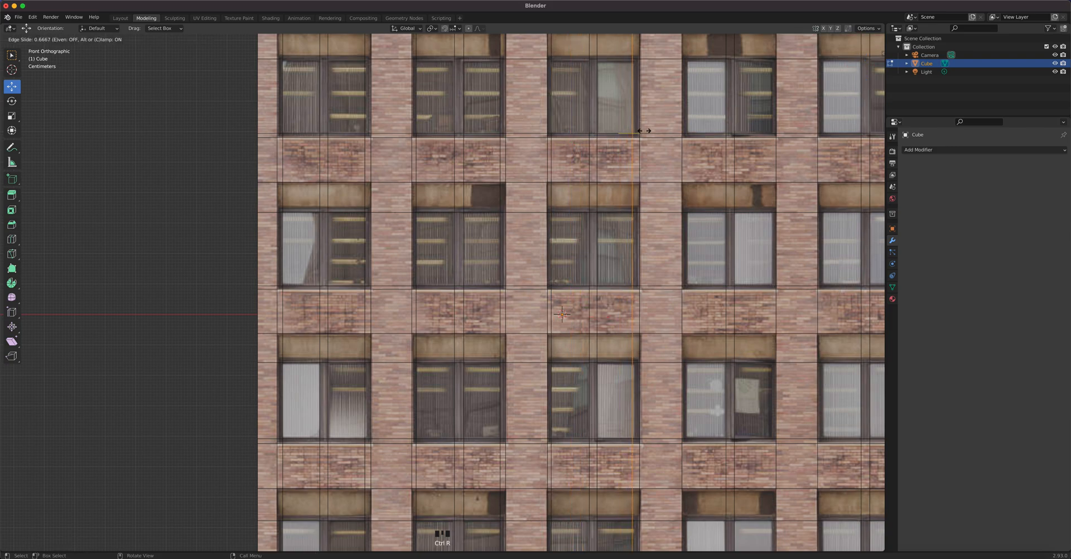
pyautogui.click(644, 132)
# - Add two vertical loop cuts along the outer left and right frame edges of the fourth window column
pyautogui.scroll(-1, 670, 161)
pyautogui.keyDown('shift'); pyautogui.moveTo(669, 161); pyautogui.dragTo(583, 188, button='middle'); pyautogui.keyUp('shift')
pyautogui.hotkey('ctrl', 'r')
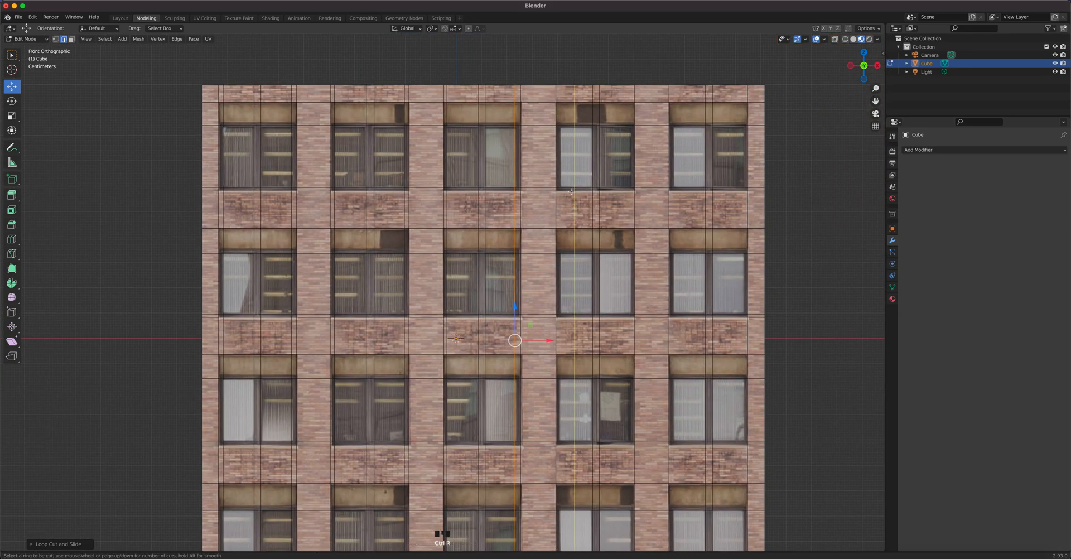
pyautogui.click(572, 191)
pyautogui.click(559, 196)
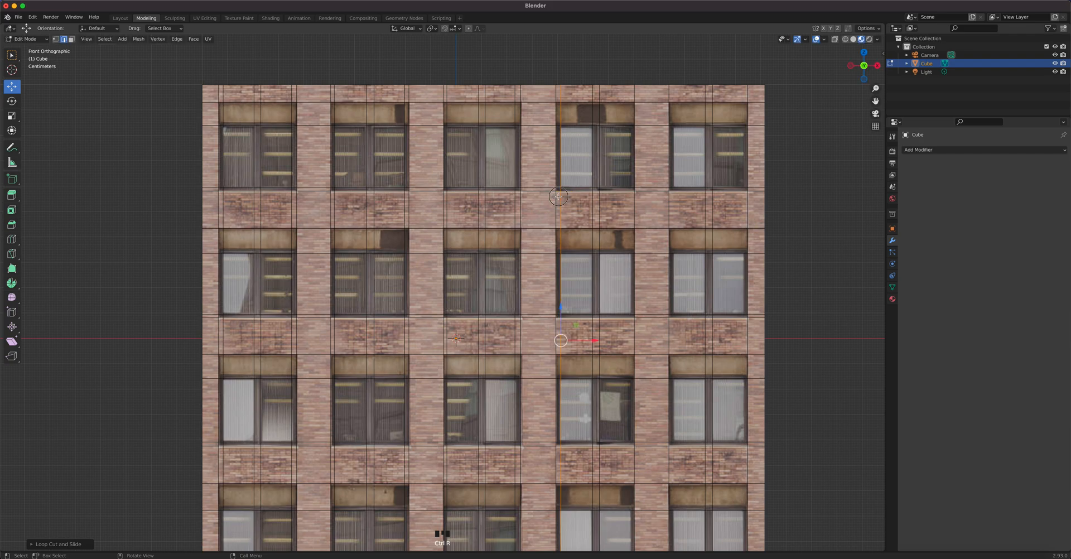
pyautogui.click(614, 187)
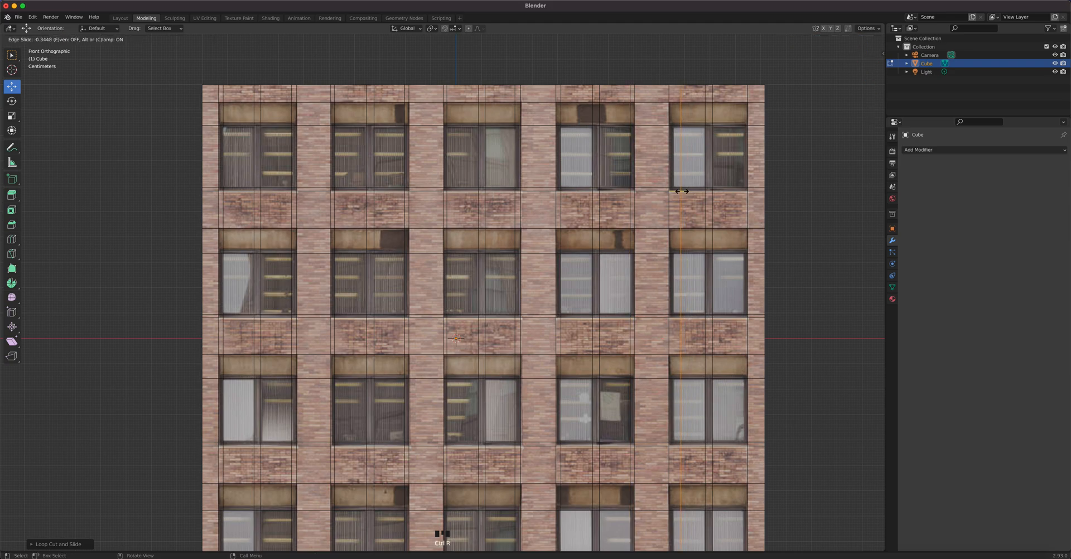
# - Add two vertical loop cuts along the outer left and right frame edges of the fifth window column
pyautogui.click(678, 190)
pyautogui.hotkey('ctrl', 'r')
pyautogui.click(734, 191)
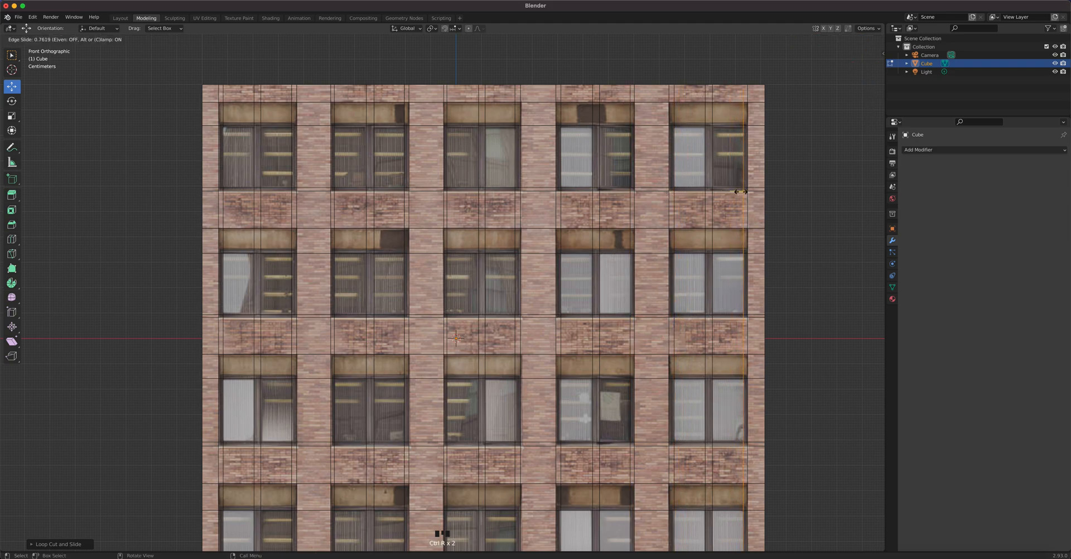
pyautogui.click(738, 192)
# - Switch to face selection and select both glass panes of all five windows in the top row
pyautogui.press('3')
pyautogui.click(234, 168)
pyautogui.keyDown('shift'); pyautogui.click(284, 177); pyautogui.keyUp('shift')
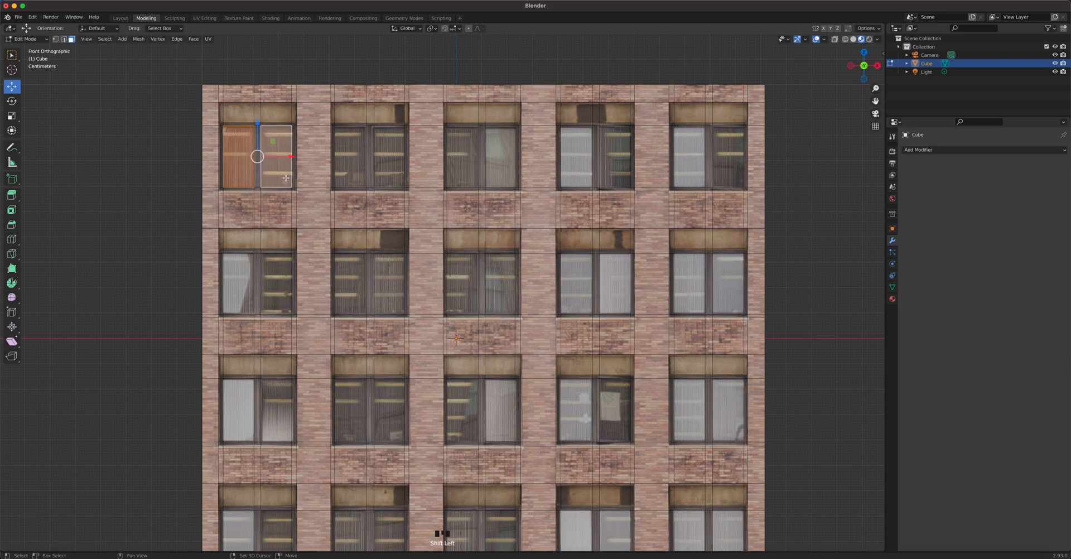
pyautogui.keyDown('shift'); pyautogui.click(351, 175); pyautogui.keyUp('shift')
pyautogui.keyDown('shift'); pyautogui.click(387, 171); pyautogui.keyUp('shift')
pyautogui.keyDown('shift'); pyautogui.click(458, 173); pyautogui.keyUp('shift')
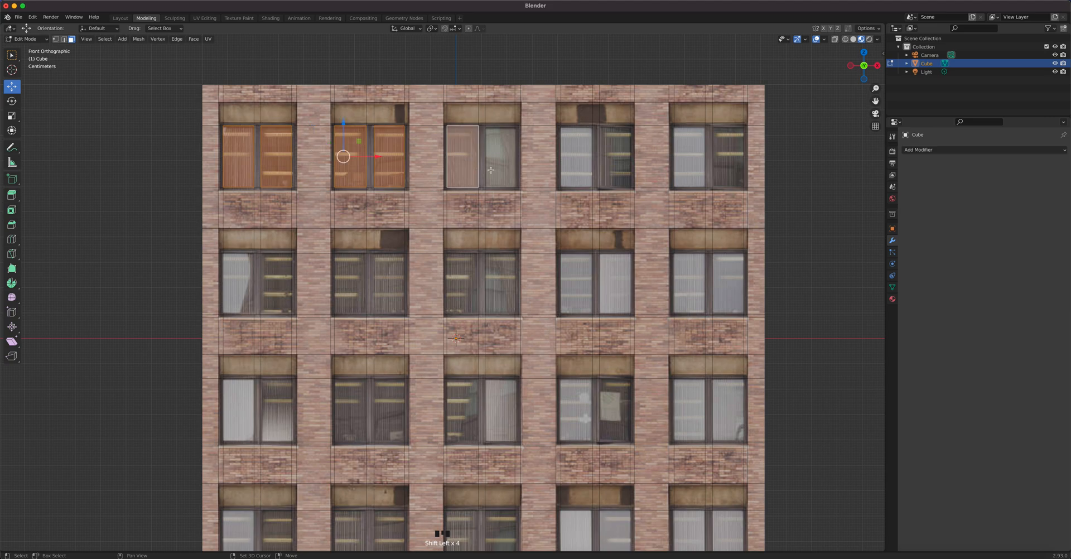
pyautogui.keyDown('shift'); pyautogui.click(501, 171); pyautogui.keyUp('shift')
pyautogui.keyDown('shift'); pyautogui.click(578, 168); pyautogui.keyUp('shift')
pyautogui.keyDown('shift'); pyautogui.click(615, 168); pyautogui.keyUp('shift')
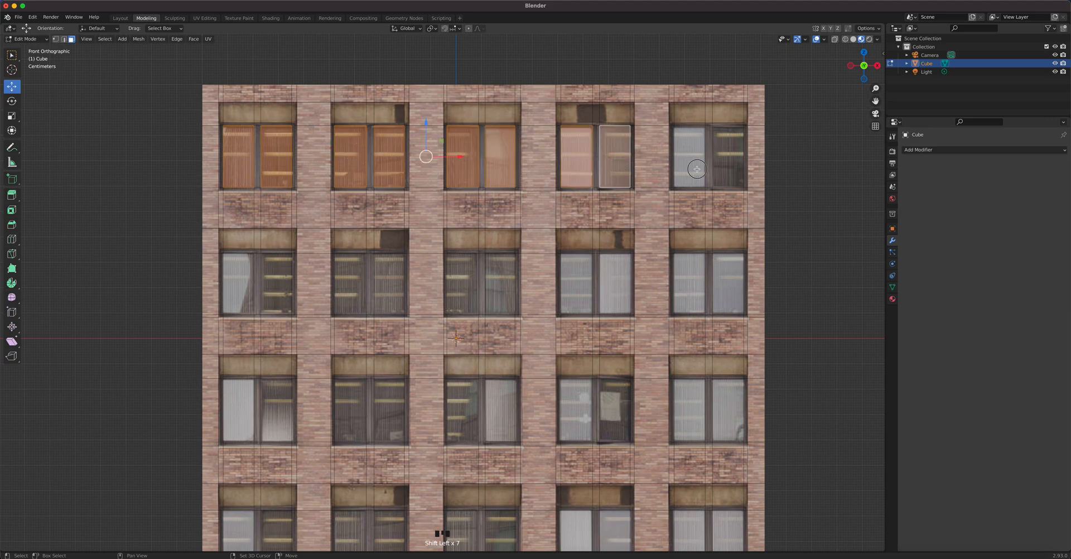
pyautogui.keyDown('shift'); pyautogui.click(690, 168); pyautogui.keyUp('shift')
pyautogui.keyDown('shift'); pyautogui.click(727, 167); pyautogui.keyUp('shift')
# - Add both glass panes of all five windows in the second row from the top to the selection
pyautogui.keyDown('shift'); pyautogui.click(718, 272); pyautogui.keyUp('shift')
pyautogui.keyDown('shift'); pyautogui.click(688, 274); pyautogui.keyUp('shift')
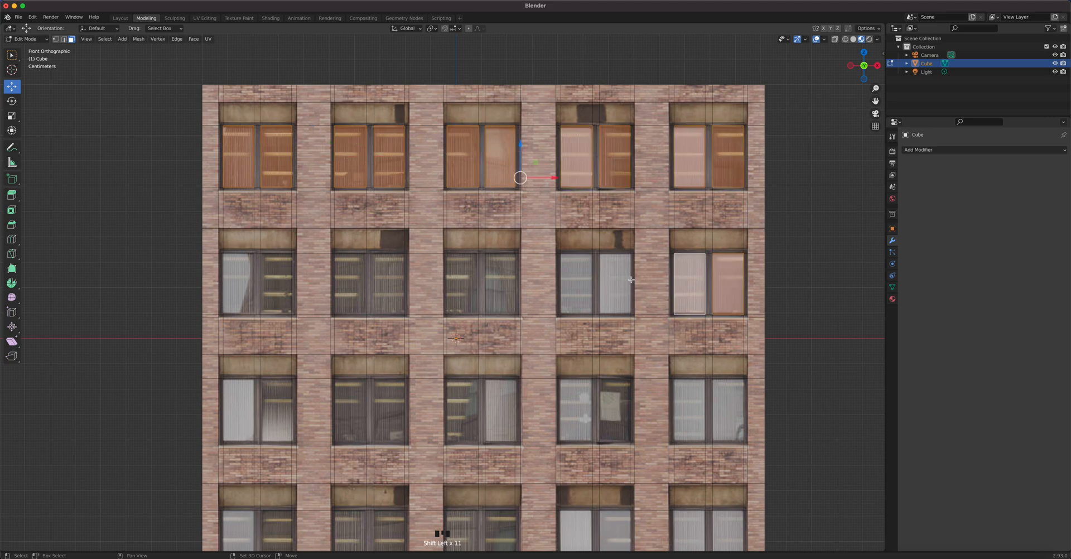
pyautogui.keyDown('shift'); pyautogui.click(624, 279); pyautogui.keyUp('shift')
pyautogui.keyDown('shift'); pyautogui.click(581, 282); pyautogui.keyUp('shift')
pyautogui.keyDown('shift'); pyautogui.click(495, 285); pyautogui.keyUp('shift')
pyautogui.keyDown('shift'); pyautogui.click(469, 286); pyautogui.keyUp('shift')
pyautogui.keyDown('shift'); pyautogui.click(395, 283); pyautogui.keyUp('shift')
pyautogui.keyDown('shift'); pyautogui.click(357, 280); pyautogui.keyUp('shift')
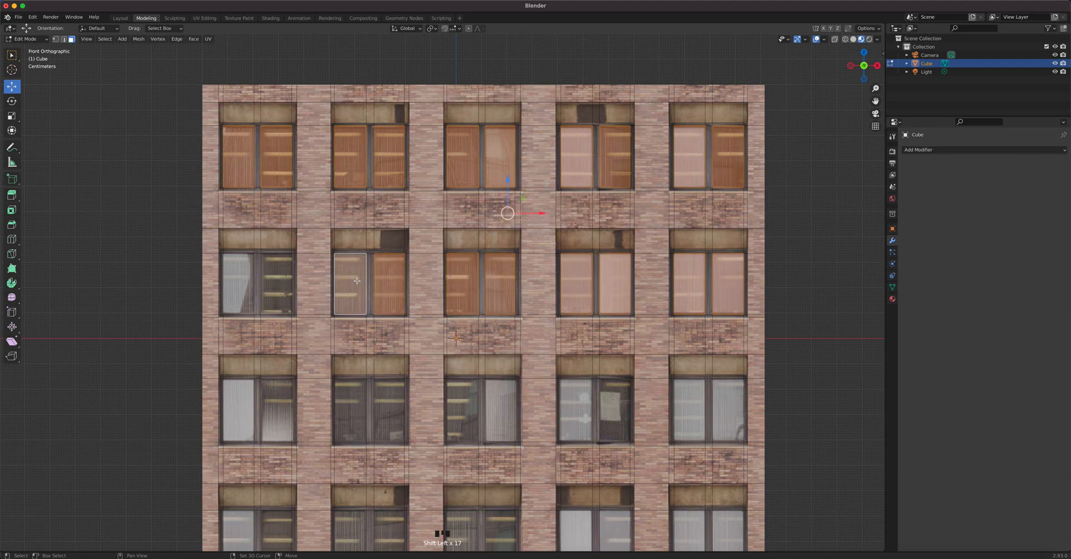
pyautogui.keyDown('shift'); pyautogui.click(269, 281); pyautogui.keyUp('shift')
pyautogui.keyDown('shift'); pyautogui.click(232, 284); pyautogui.keyUp('shift')
# - Add both glass panes of the lower two windows in the first and second columns to the selection
pyautogui.scroll(-4, 348, 346)
pyautogui.keyDown('shift'); pyautogui.click(348, 346); pyautogui.keyUp('shift')
pyautogui.keyDown('shift'); pyautogui.click(345, 413); pyautogui.keyUp('shift')
pyautogui.keyDown('shift'); pyautogui.click(363, 413); pyautogui.keyUp('shift')
pyautogui.keyDown('shift'); pyautogui.click(370, 354); pyautogui.keyUp('shift')
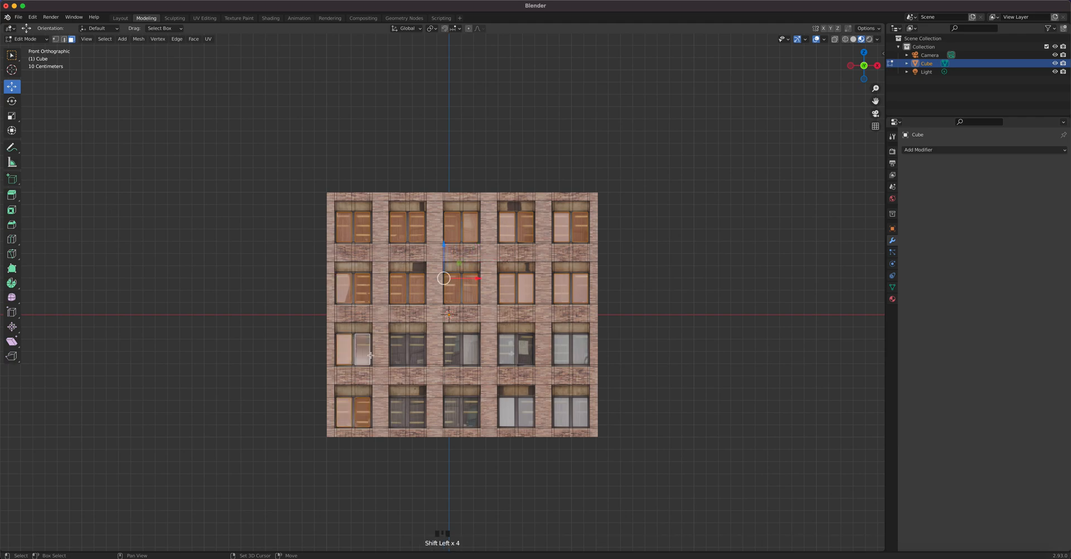
pyautogui.keyDown('shift'); pyautogui.click(396, 350); pyautogui.keyUp('shift')
pyautogui.keyDown('shift'); pyautogui.click(399, 413); pyautogui.keyUp('shift')
pyautogui.keyDown('shift'); pyautogui.click(416, 413); pyautogui.keyUp('shift')
pyautogui.keyDown('shift'); pyautogui.click(420, 357); pyautogui.keyUp('shift')
# - Add both glass panes of the lower two windows in the third, fourth and fifth columns to the selection
pyautogui.keyDown('shift'); pyautogui.click(452, 350); pyautogui.keyUp('shift')
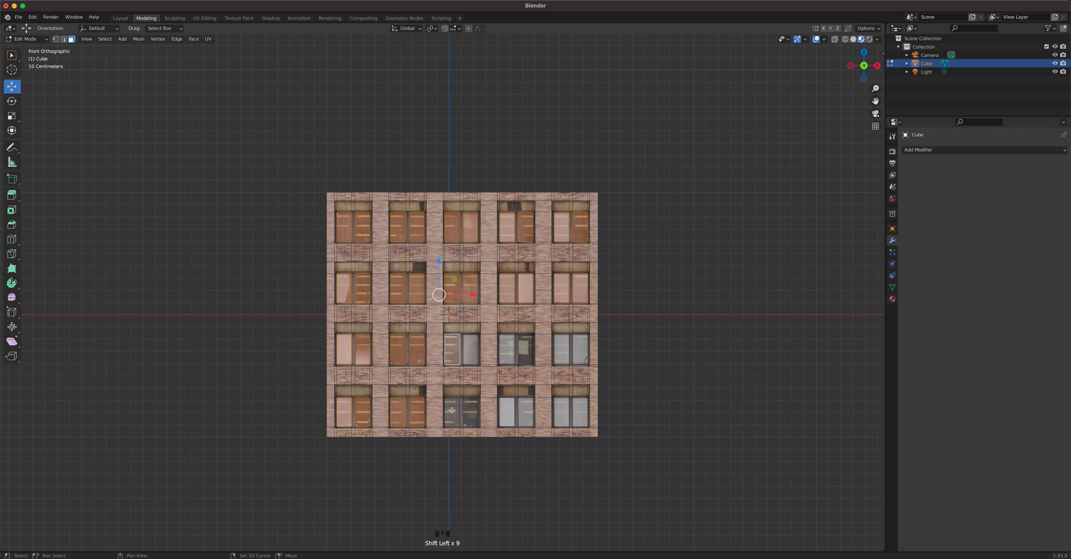
pyautogui.keyDown('shift'); pyautogui.click(455, 412); pyautogui.keyUp('shift')
pyautogui.keyDown('shift'); pyautogui.click(468, 411); pyautogui.keyUp('shift')
pyautogui.keyDown('shift'); pyautogui.click(471, 349); pyautogui.keyUp('shift')
pyautogui.keyDown('shift'); pyautogui.click(508, 350); pyautogui.keyUp('shift')
pyautogui.keyDown('shift'); pyautogui.click(526, 353); pyautogui.keyUp('shift')
pyautogui.keyDown('shift'); pyautogui.click(562, 352); pyautogui.keyUp('shift')
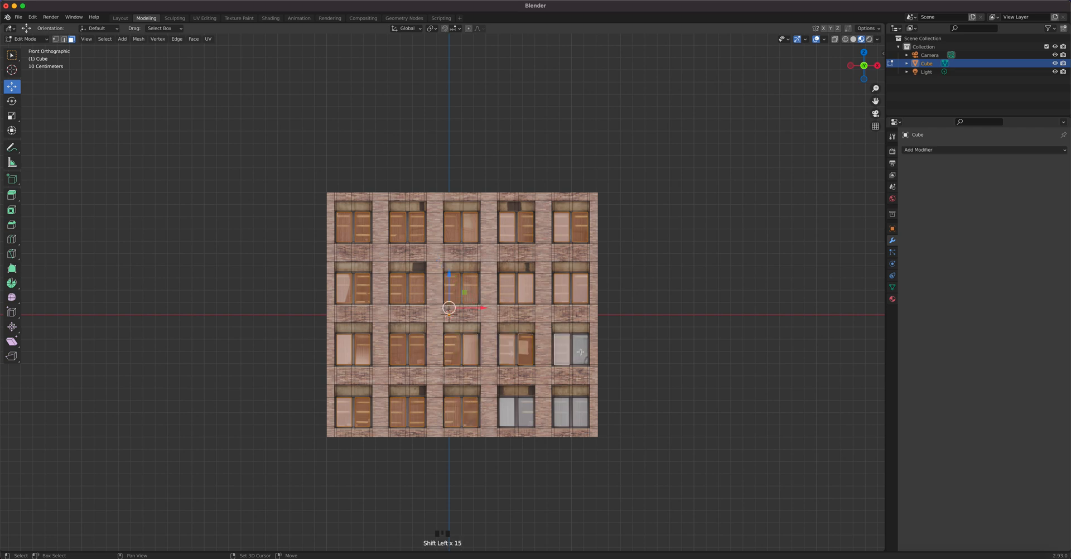
pyautogui.keyDown('shift'); pyautogui.click(580, 352); pyautogui.keyUp('shift')
pyautogui.keyDown('shift'); pyautogui.click(572, 414); pyautogui.keyUp('shift')
pyautogui.hotkey('ctrl', 'z')
pyautogui.hotkey('ctrl', 'z')
pyautogui.hotkey('ctrl', 'z')
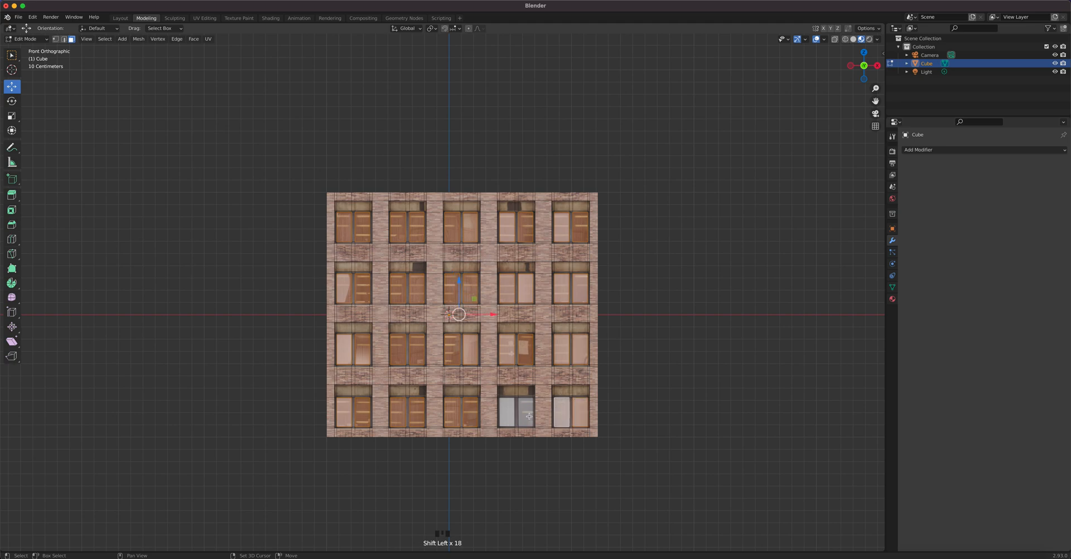
# - Extrude all selected glass panes slightly inward along their normals and return to Object Mode
pyautogui.moveTo(565, 415); pyautogui.dragTo(495, 333, button='middle')
pyautogui.scroll(2, 346, 313)
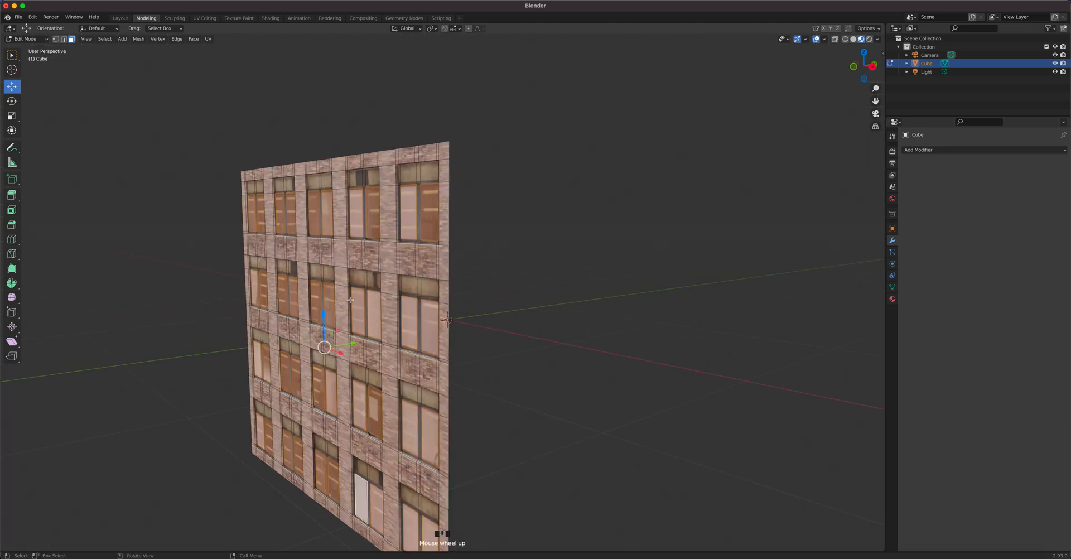
pyautogui.press('e')
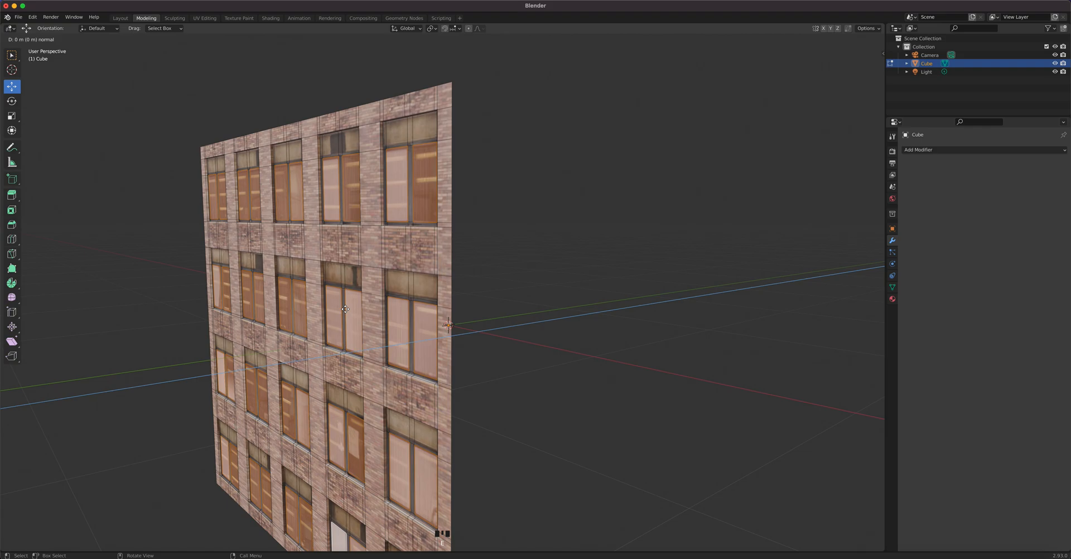
pyautogui.rightClick(345, 309)
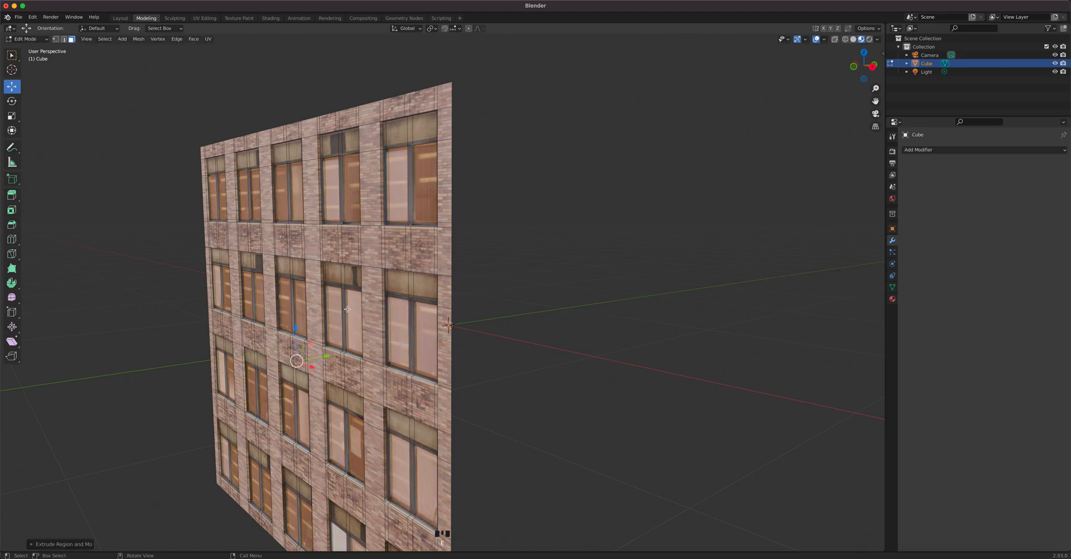
pyautogui.moveTo(345, 309); pyautogui.dragTo(500, 302, button='middle')
pyautogui.scroll(2, 505, 294)
pyautogui.keyDown('shift'); pyautogui.moveTo(572, 297); pyautogui.dragTo(379, 334, button='middle'); pyautogui.keyUp('shift')
pyautogui.press('Tab')
pyautogui.scroll(-4, 380, 334)
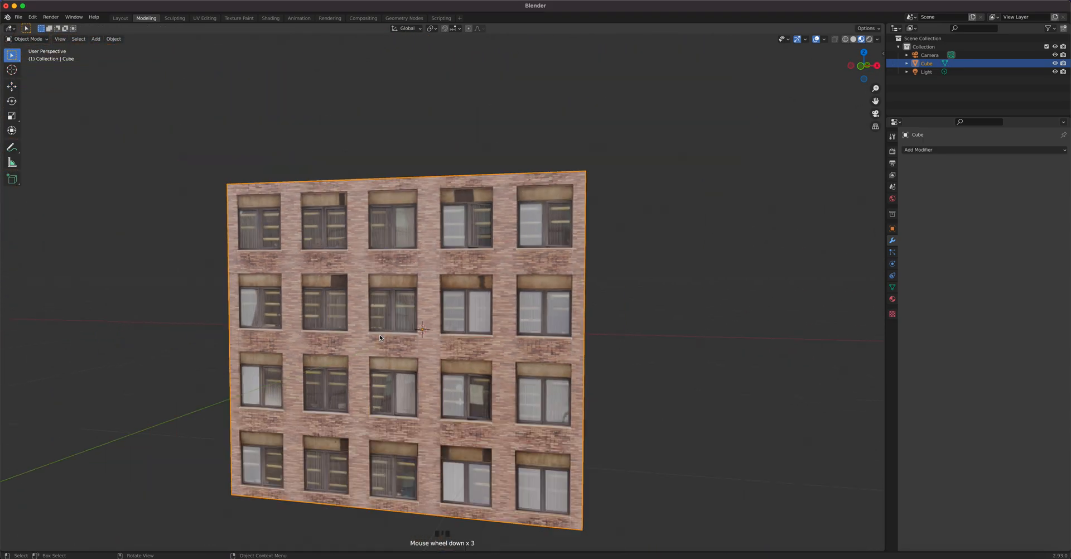
# - Save the project in the Blender Files folder as Building Modeling.blend
pyautogui.click(19, 17)
pyautogui.click(30, 73)
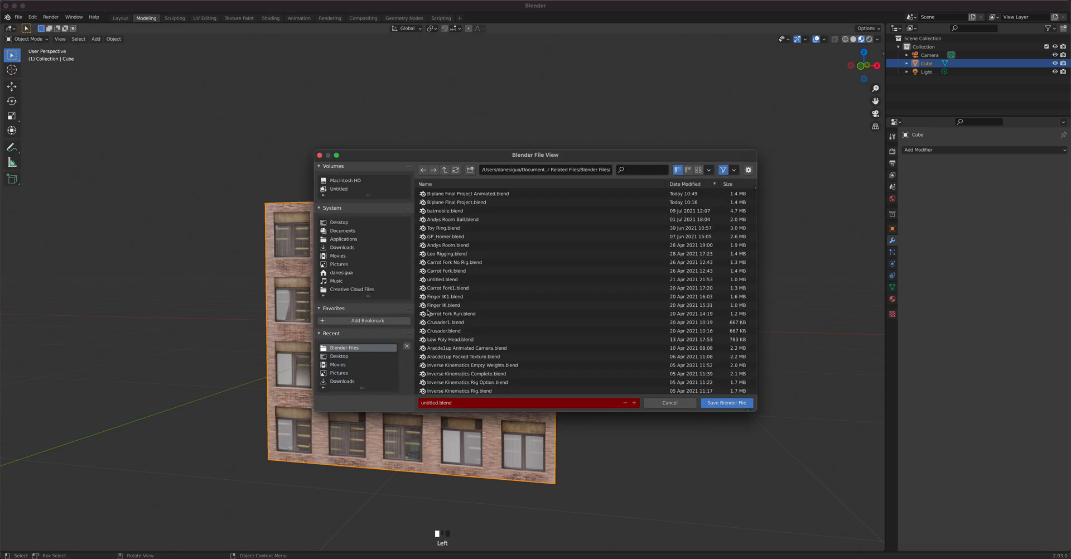
pyautogui.click(438, 405)
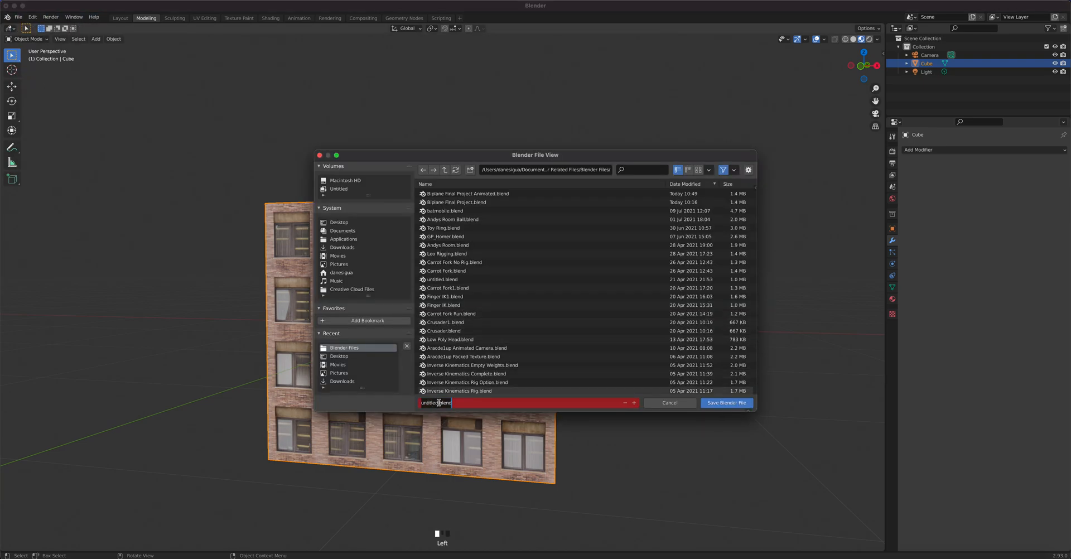
pyautogui.moveTo(438, 403); pyautogui.dragTo(388, 405)
pyautogui.write('Building')
pyautogui.click(733, 403)
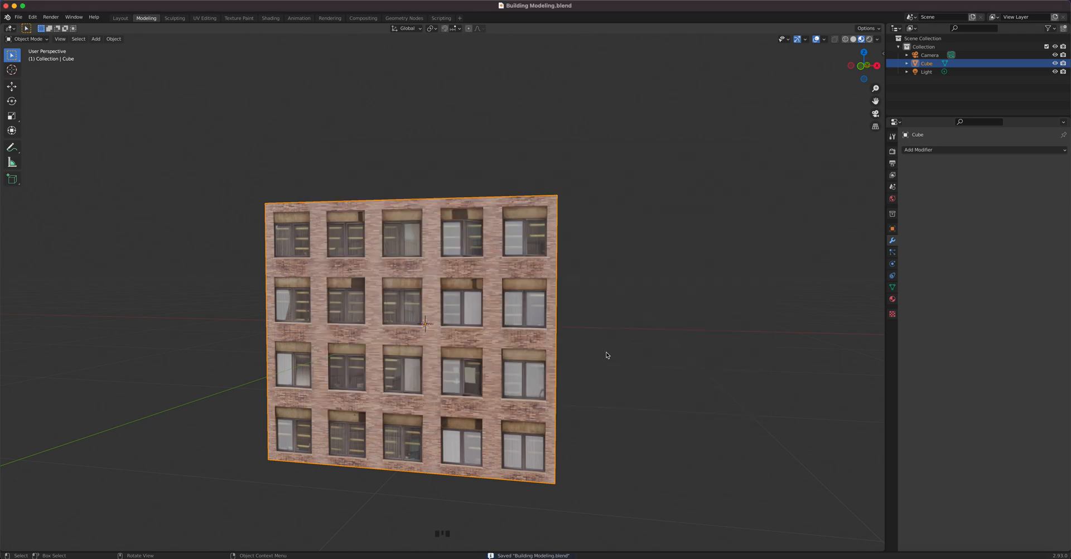
# - Switch to the Shading workspace and move the HighRiseResidential.jpg texture node farther from the Principled BSDF
pyautogui.click(271, 18)
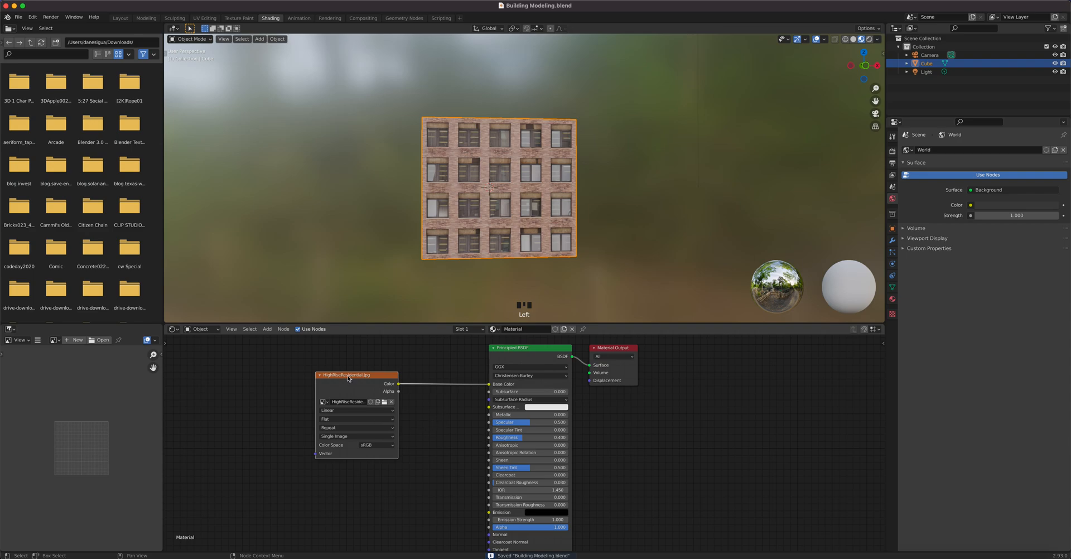
pyautogui.moveTo(348, 378); pyautogui.dragTo(322, 372)
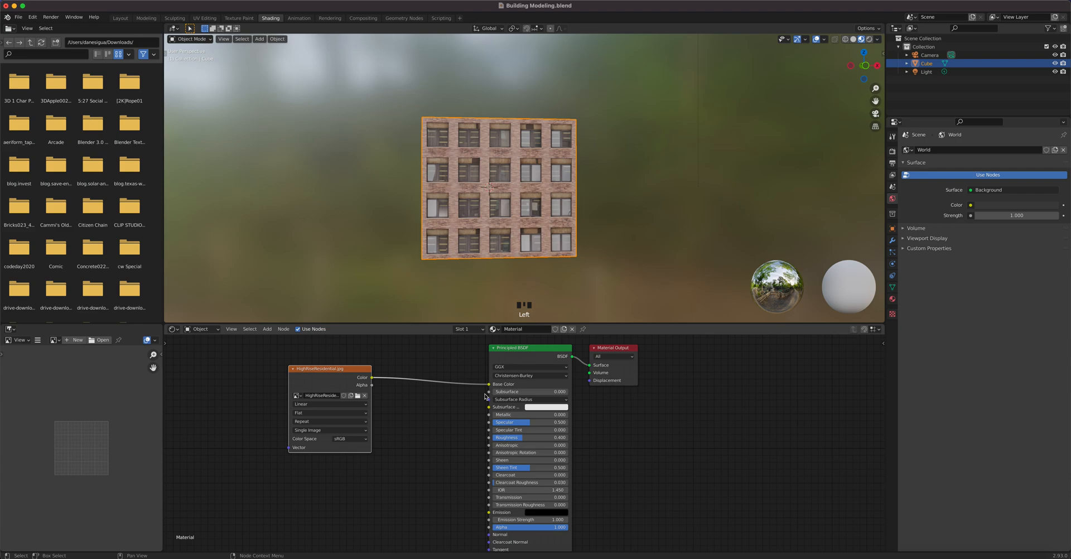
pyautogui.scroll(-2, 432, 485)
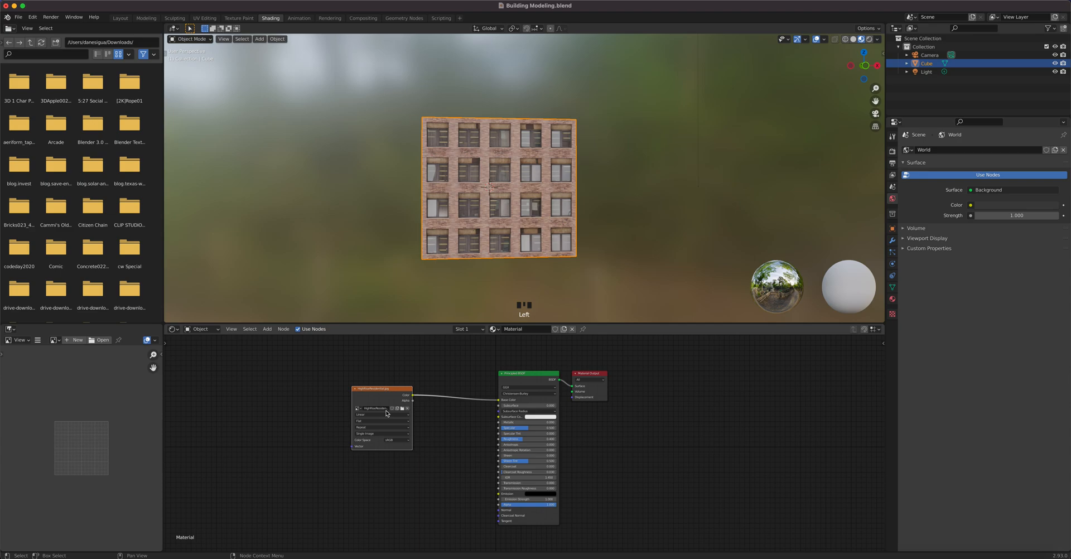
pyautogui.moveTo(387, 394); pyautogui.dragTo(376, 388)
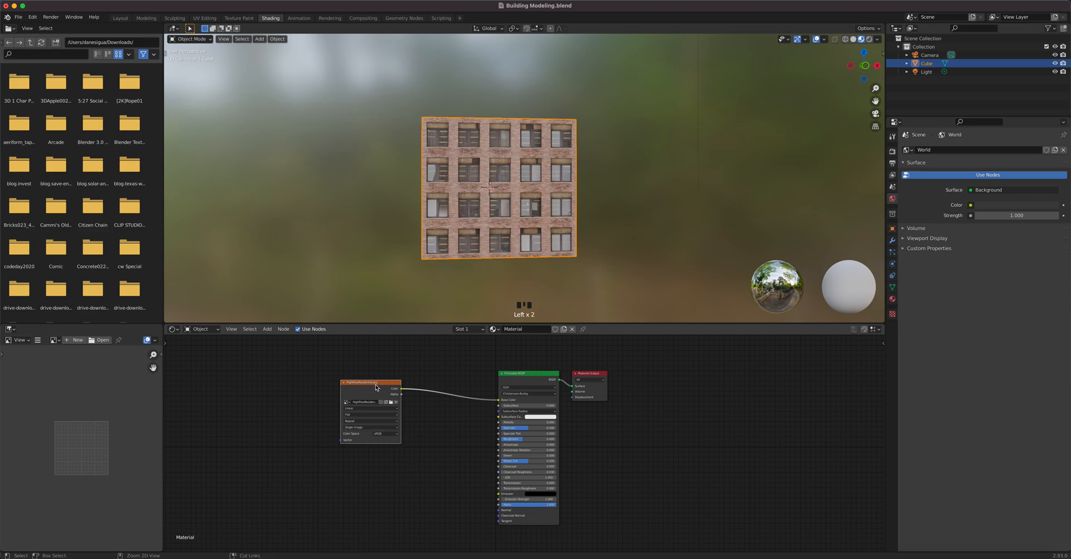
pyautogui.scroll(2, 438, 487)
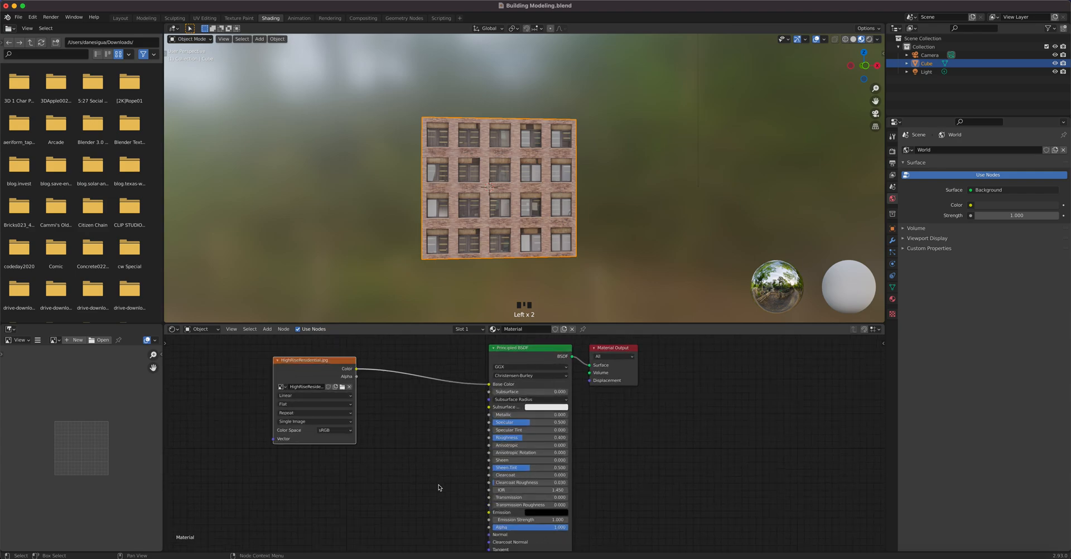
# - Add a Bump node, feeding the texture's Color into its Height and its Normal output into the Principled BSDF's Normal
pyautogui.hotkey('shift', 'a')
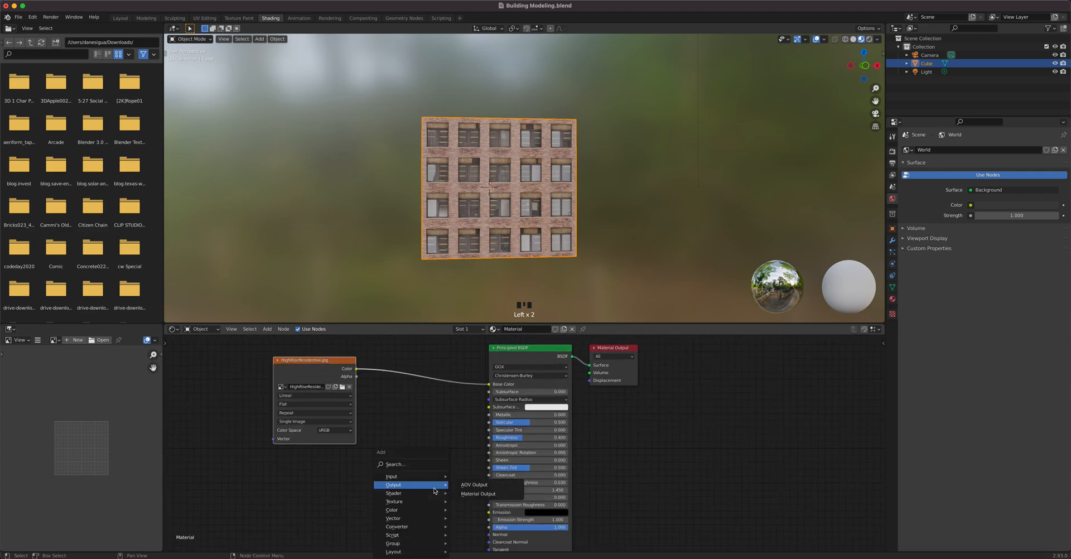
pyautogui.moveTo(413, 518)
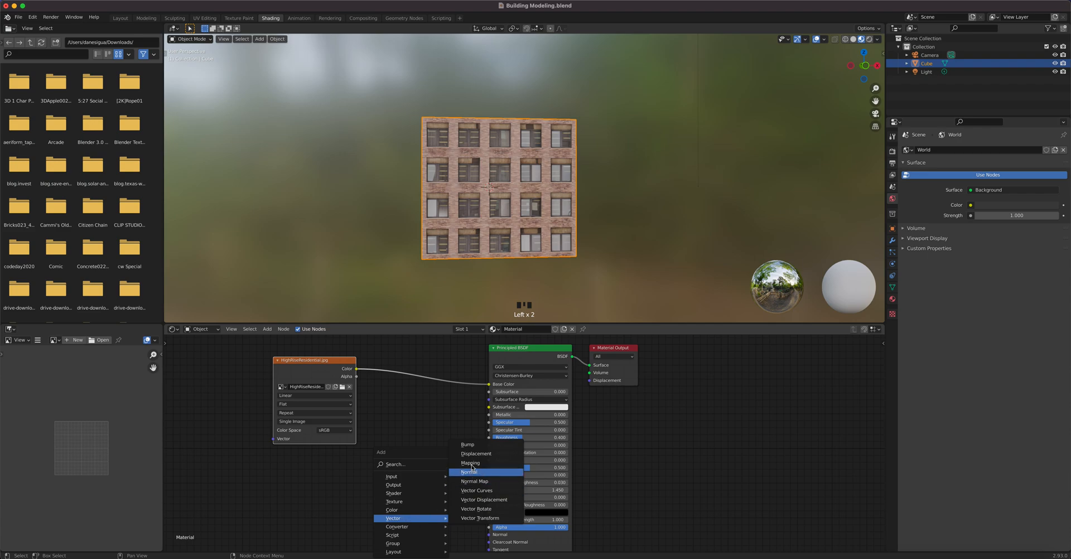
pyautogui.click(468, 444)
pyautogui.click(400, 473)
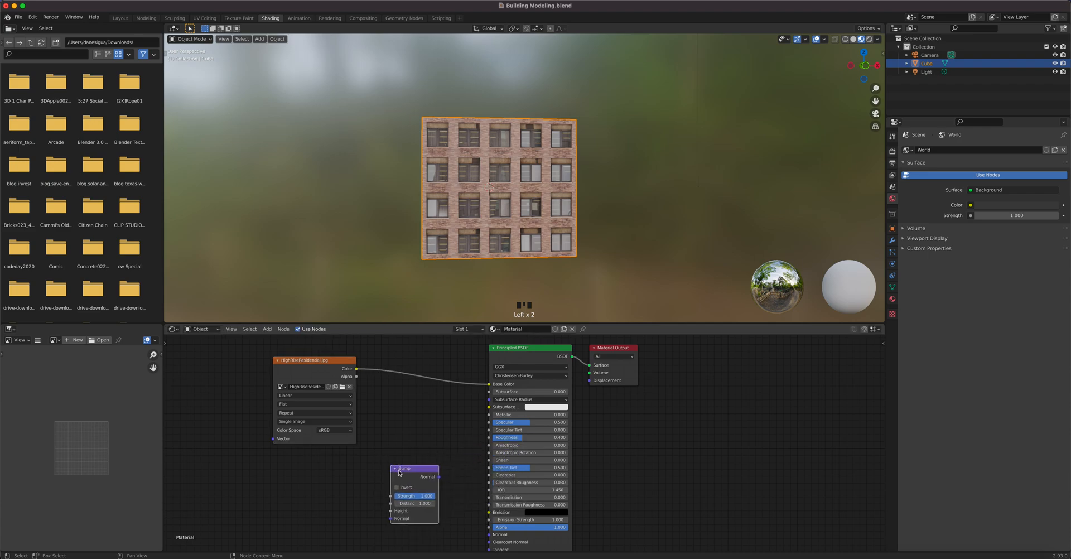
pyautogui.moveTo(356, 369); pyautogui.dragTo(392, 516)
pyautogui.moveTo(440, 477); pyautogui.dragTo(488, 539)
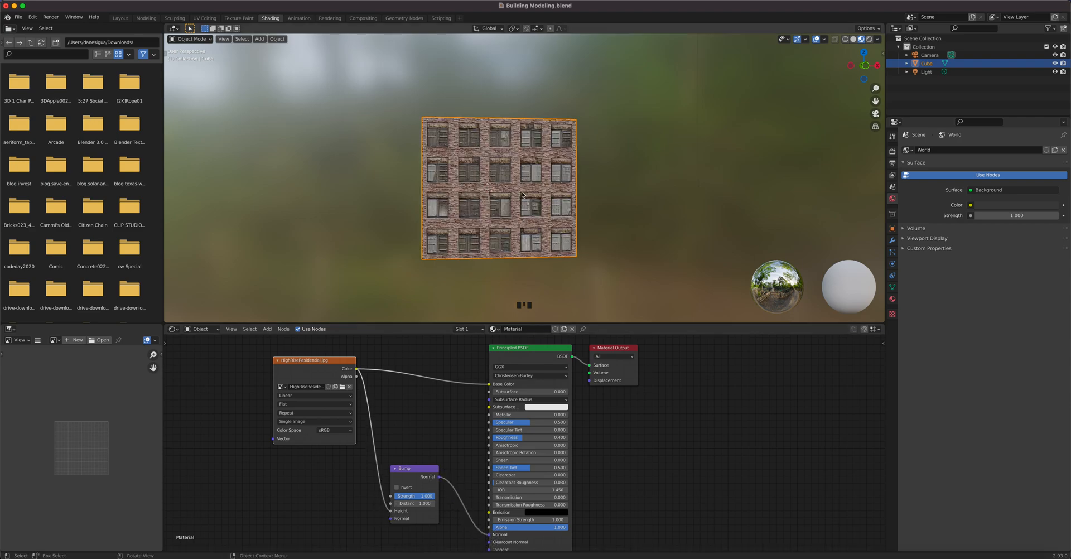
# - Lower the Bump node's strength to about 0.28 and inspect the brick relief up close
pyautogui.scroll(9, 524, 194)
pyautogui.moveTo(561, 221); pyautogui.dragTo(521, 222, button='middle')
pyautogui.keyDown('shift'); pyautogui.moveTo(504, 178); pyautogui.dragTo(664, 218, button='middle'); pyautogui.keyUp('shift')
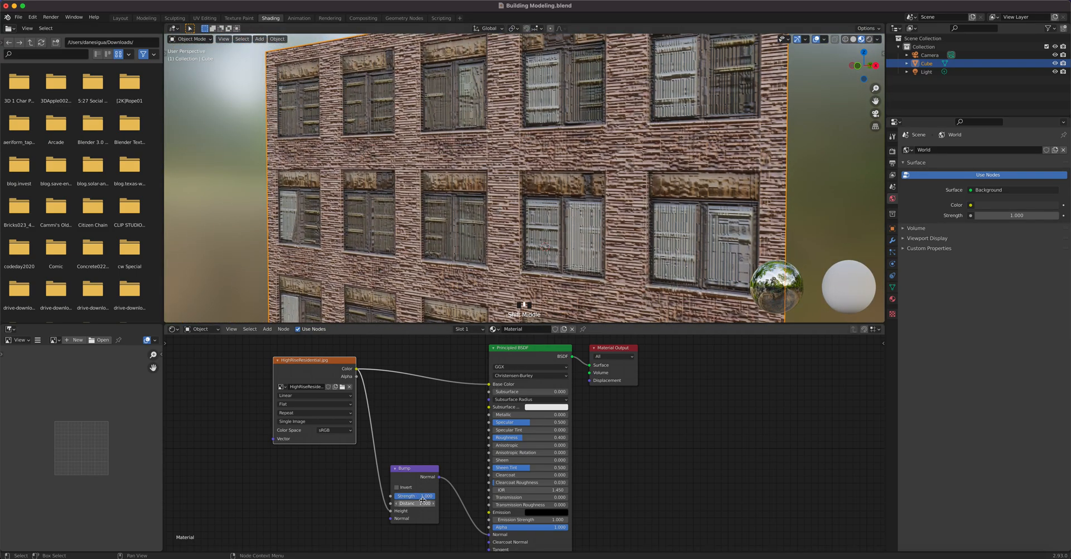
pyautogui.moveTo(415, 496); pyautogui.dragTo(385, 496)
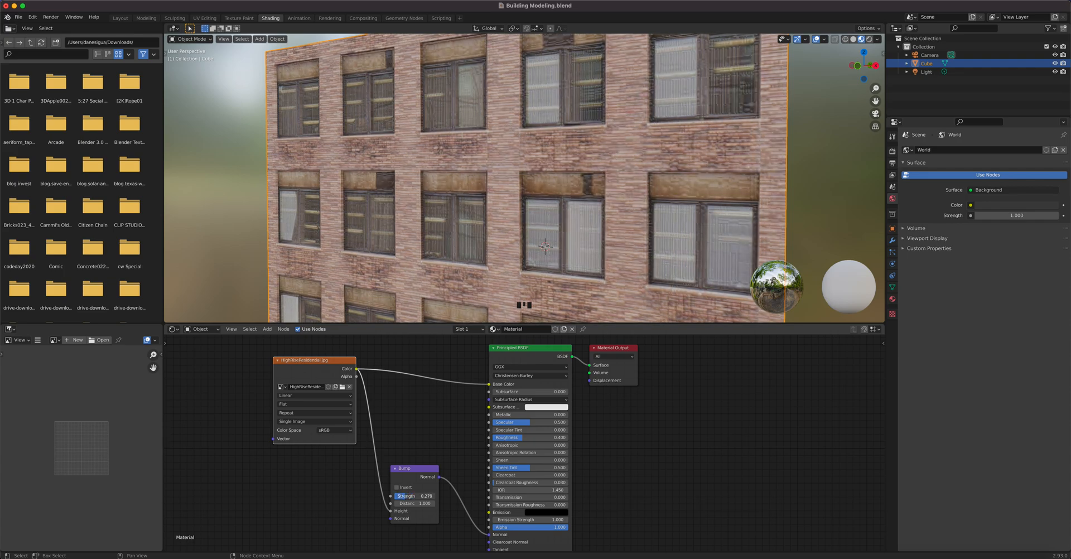
pyautogui.scroll(-6, 520, 169)
pyautogui.moveTo(521, 166); pyautogui.dragTo(515, 199, button='middle')
pyautogui.scroll(6, 517, 176)
pyautogui.moveTo(412, 496)
pyautogui.mouseDown()
pyautogui.moveTo(440, 496)
pyautogui.moveTo(411, 494)
pyautogui.mouseUp()
# - Try inverting the Bump node's effect and inspect the facade from its other side
pyautogui.click(397, 487)
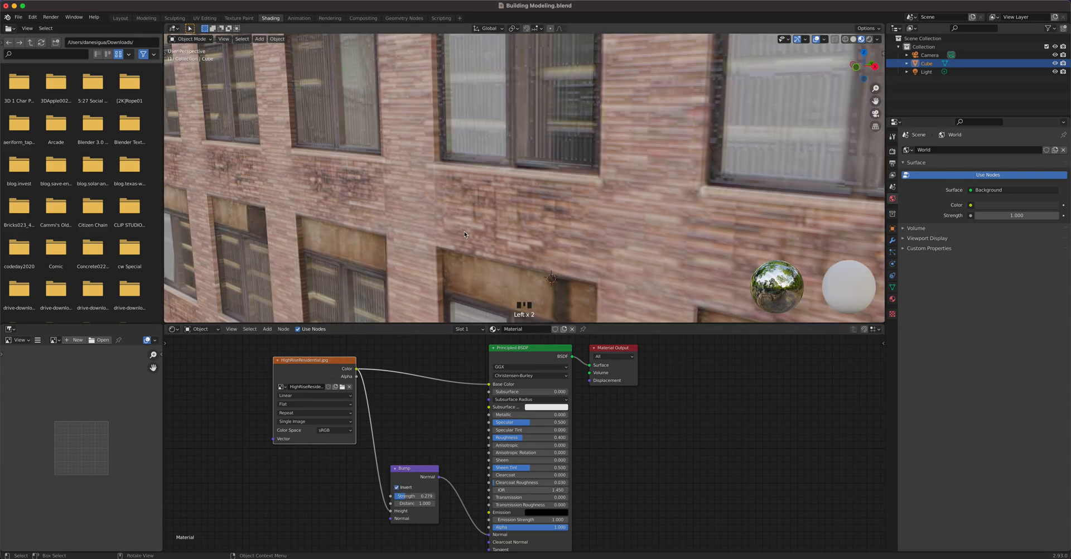
pyautogui.scroll(-6, 464, 229)
pyautogui.moveTo(464, 227); pyautogui.dragTo(560, 221, button='middle')
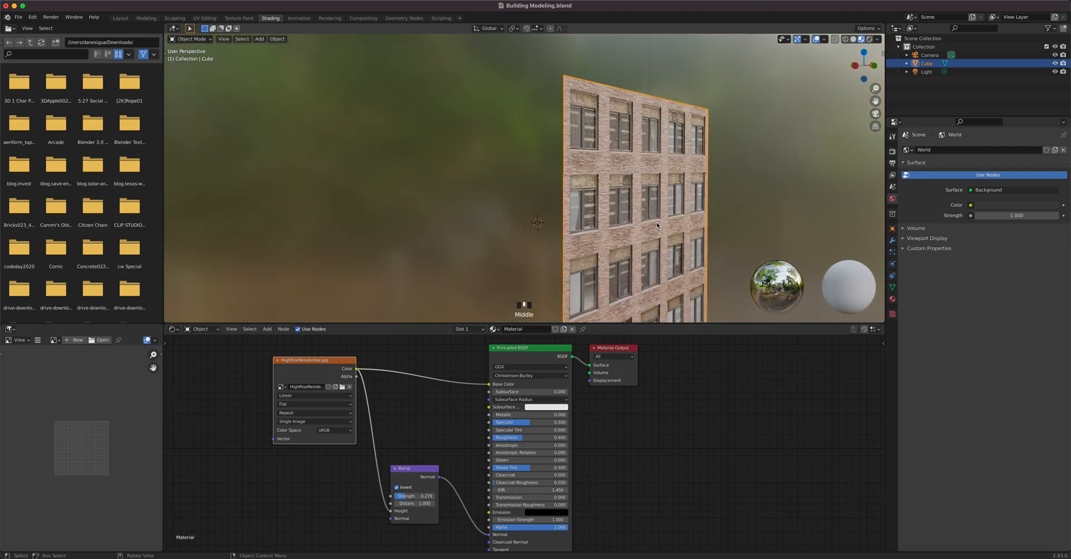
pyautogui.scroll(6, 657, 222)
pyautogui.keyDown('shift'); pyautogui.moveTo(657, 222); pyautogui.dragTo(568, 224, button='middle'); pyautogui.keyUp('shift')
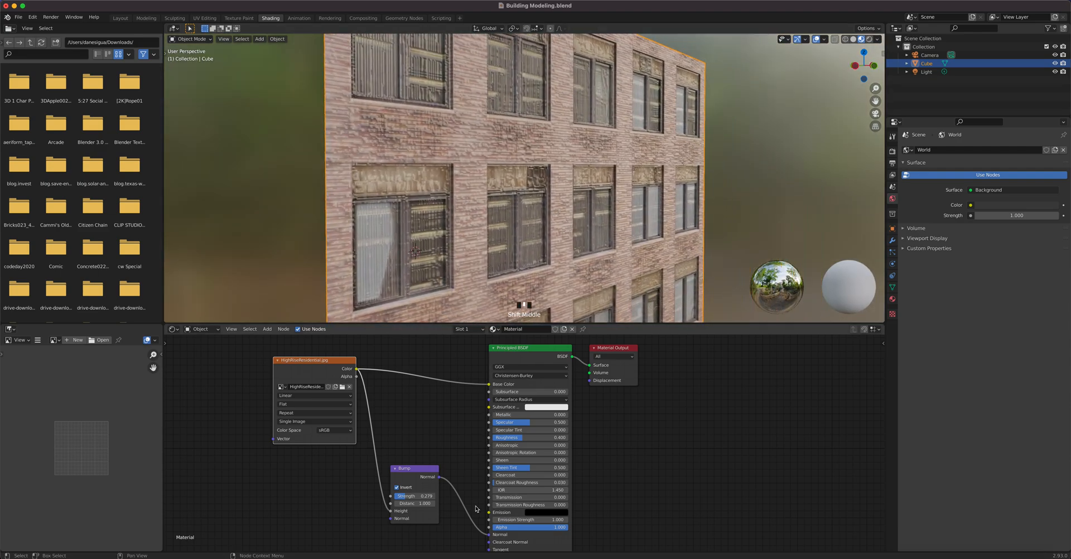
# - Unplug and reconnect the Bump normal to compare the facade, and turn off the Bump node's inversion
pyautogui.moveTo(488, 535); pyautogui.dragTo(478, 539)
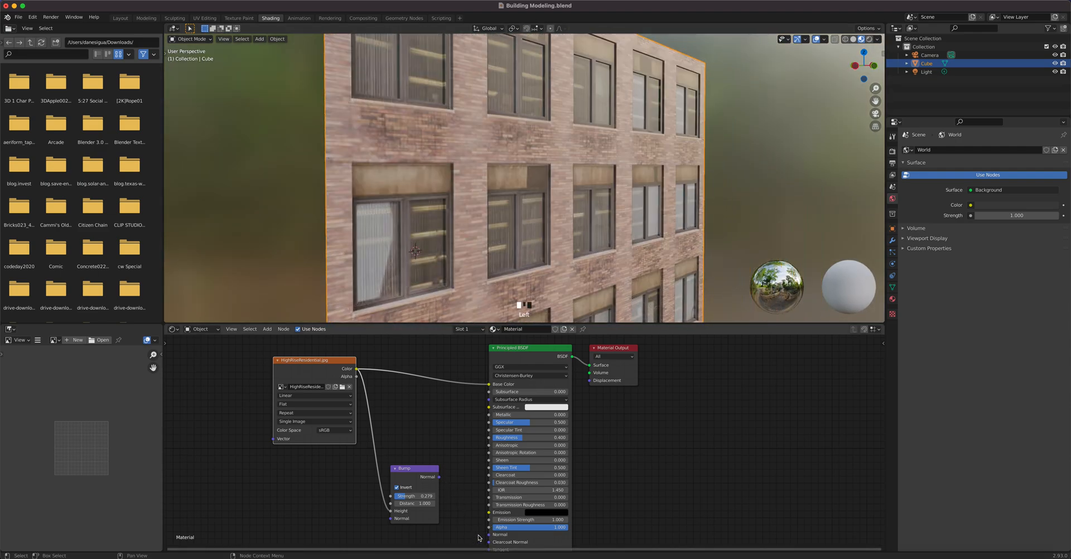
pyautogui.moveTo(439, 477); pyautogui.dragTo(488, 535)
pyautogui.click(402, 487)
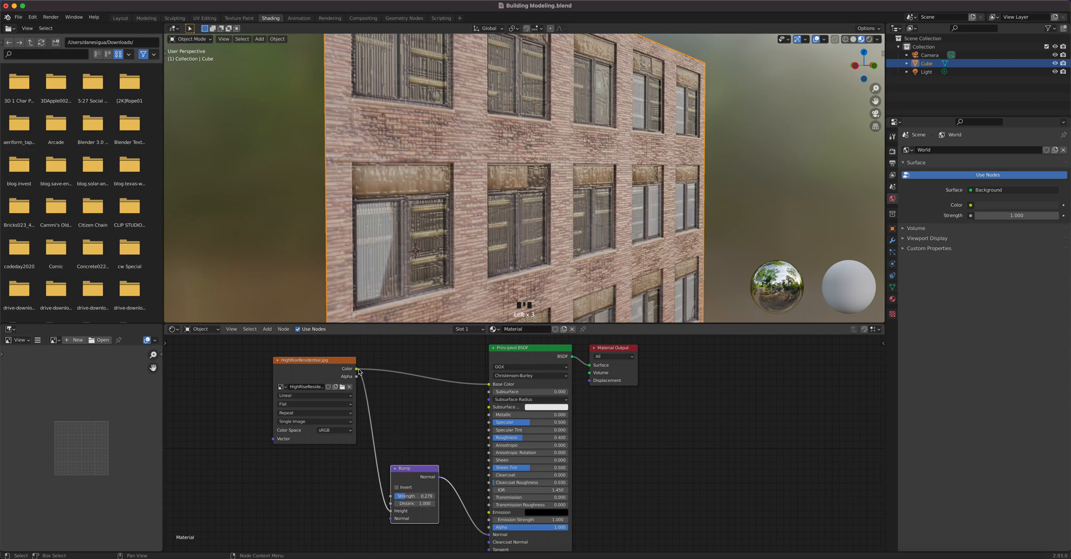
# - Duplicate the HighRiseResidential.jpg texture node and place the copy below the original, beside the Bump node
pyautogui.click(320, 377)
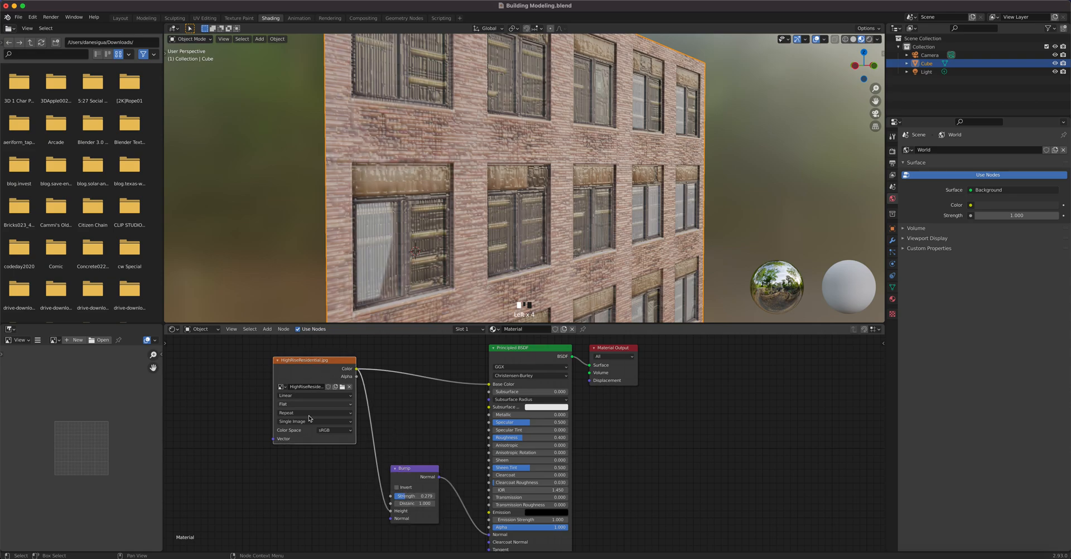
pyautogui.hotkey('ctrl', 'c')
pyautogui.hotkey('ctrl', 'v')
pyautogui.moveTo(319, 357); pyautogui.dragTo(313, 466)
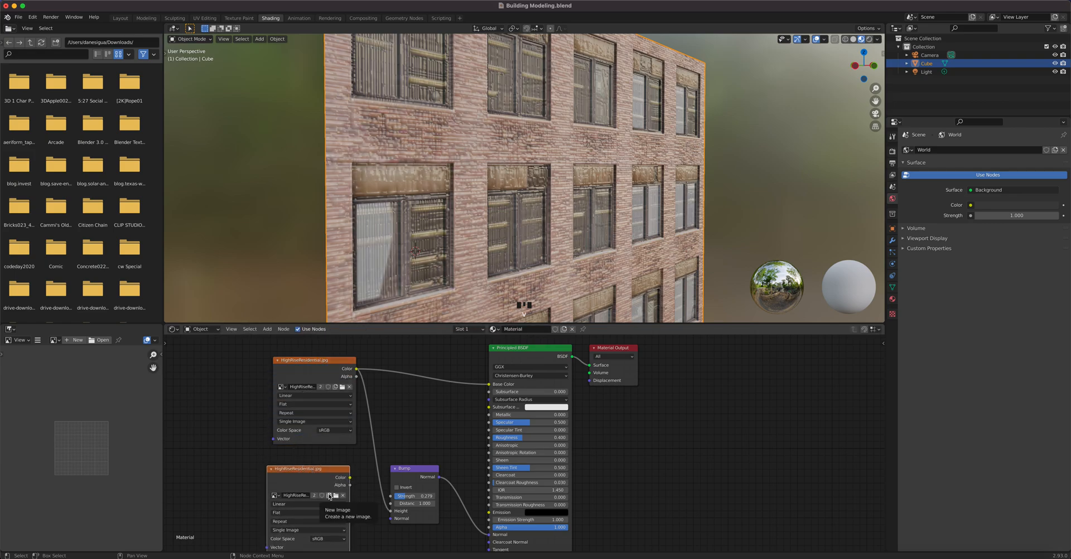
# - Make the duplicated node's image a separate single-user copy and set its color space to Non-Color
pyautogui.click(330, 496)
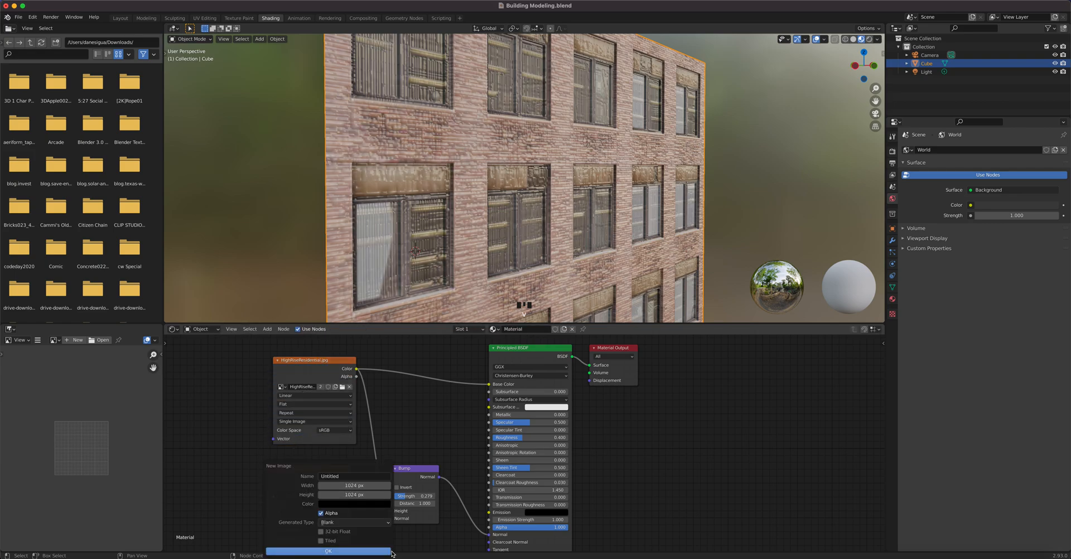
pyautogui.click(322, 495)
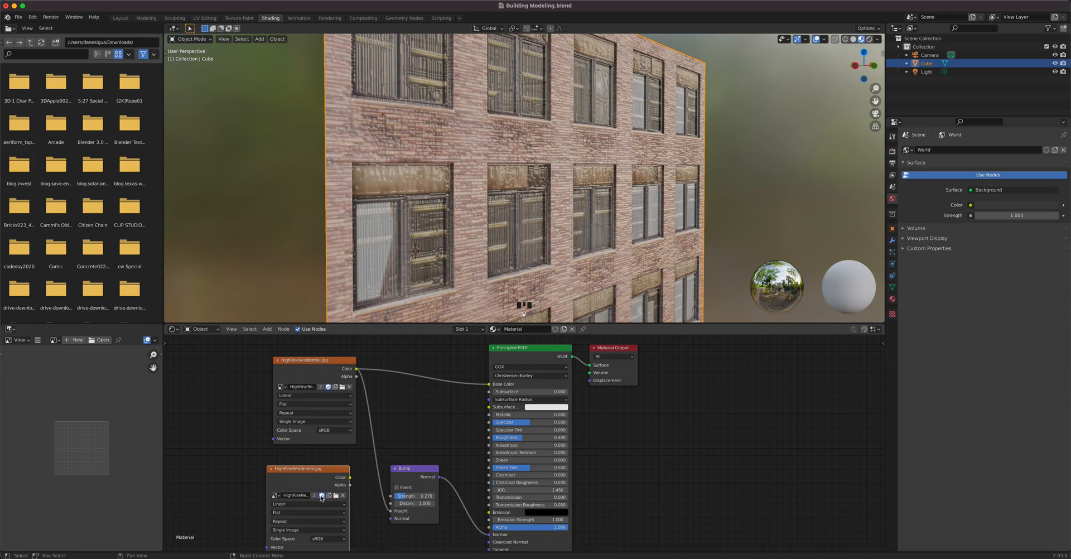
pyautogui.click(314, 496)
pyautogui.click(333, 538)
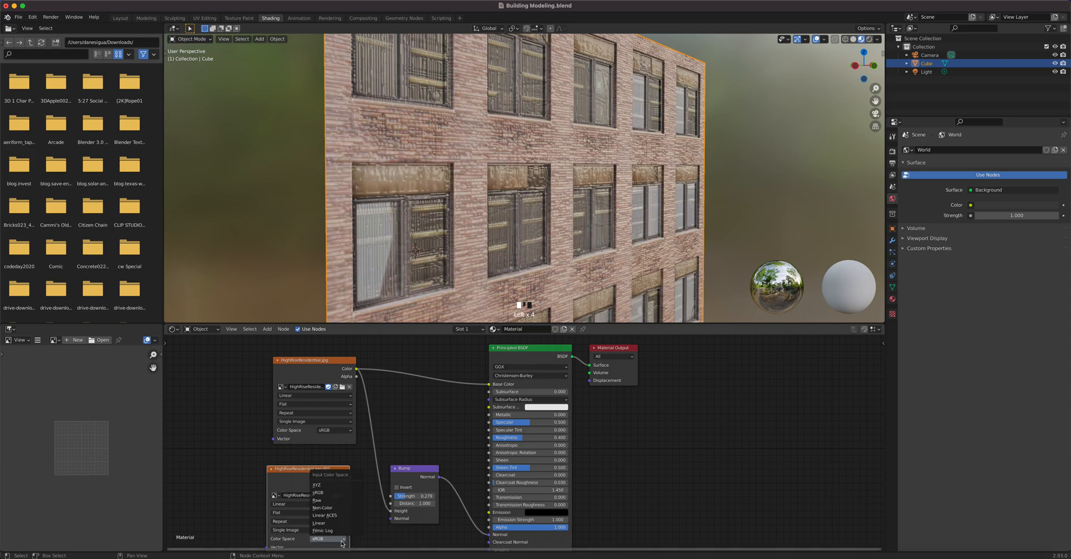
pyautogui.click(335, 508)
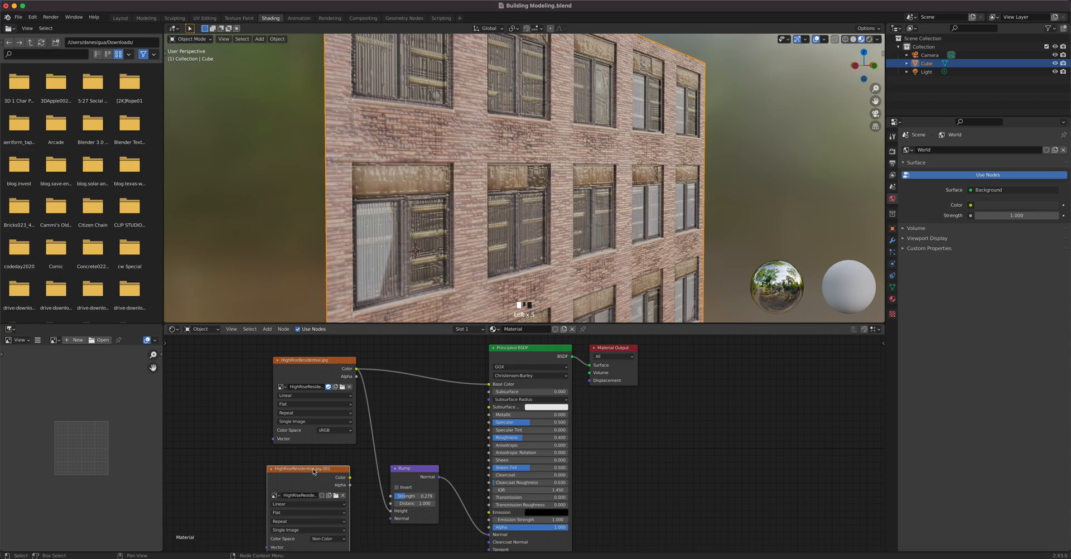
pyautogui.moveTo(314, 471); pyautogui.dragTo(337, 481)
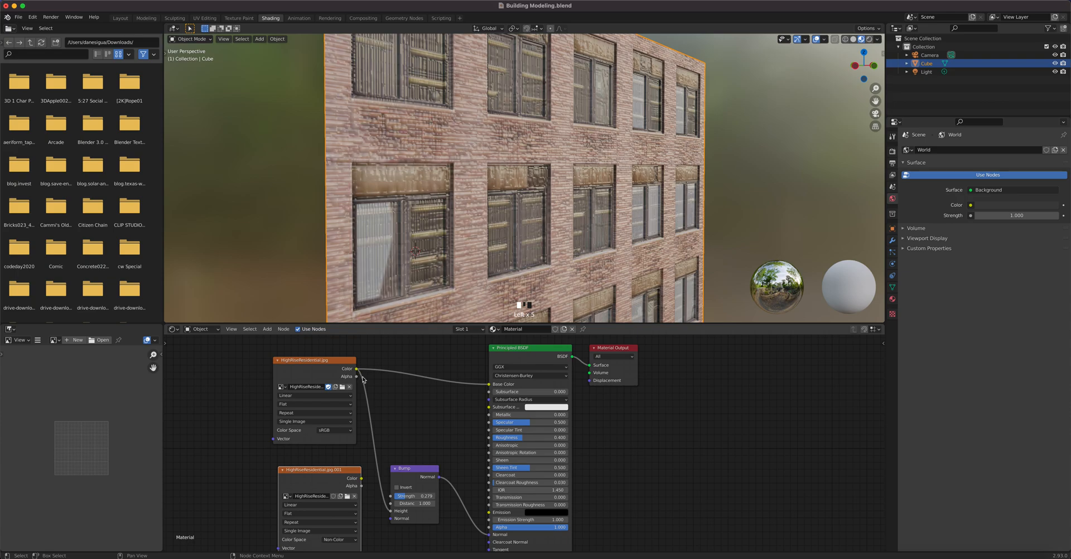
# - Replace the original texture with the Non-Color copy as the Bump Height input and set the bump strength to 0.050
pyautogui.moveTo(391, 511)
pyautogui.mouseDown()
pyautogui.moveTo(373, 478)
pyautogui.moveTo(391, 512)
pyautogui.mouseUp()
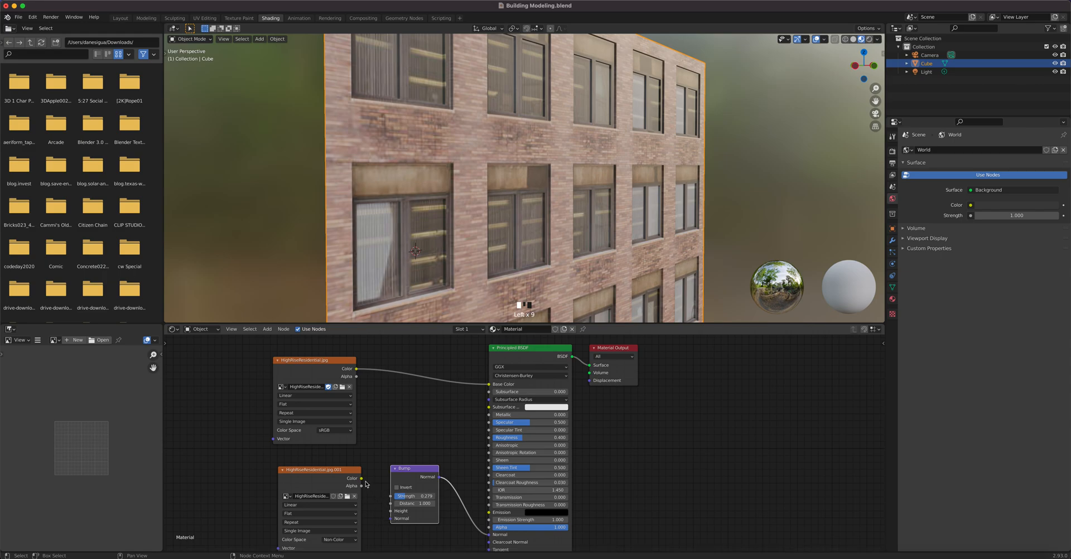
pyautogui.moveTo(362, 479); pyautogui.dragTo(390, 511)
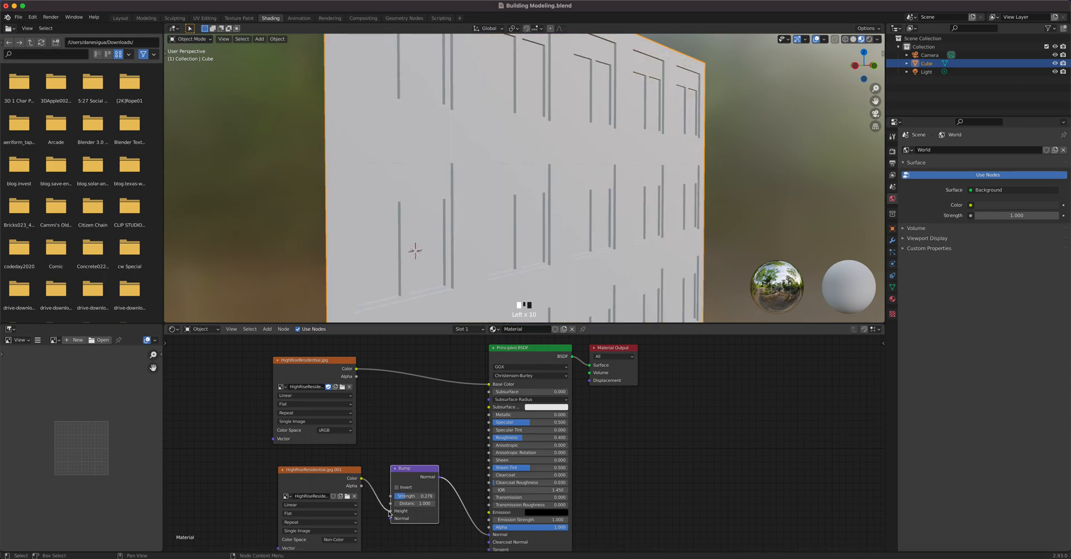
pyautogui.moveTo(415, 500); pyautogui.dragTo(385, 500)
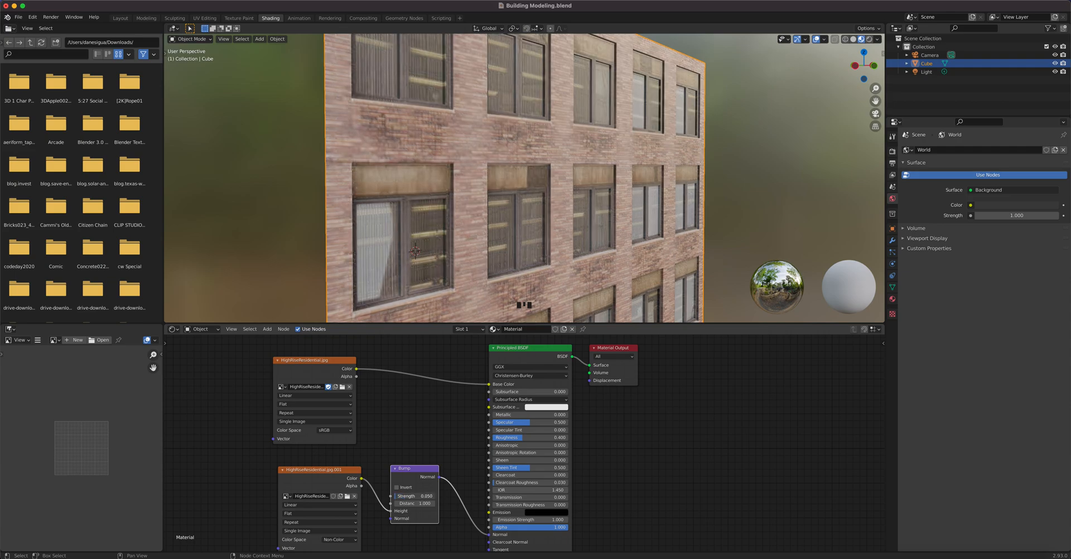
pyautogui.scroll(-4, 511, 228)
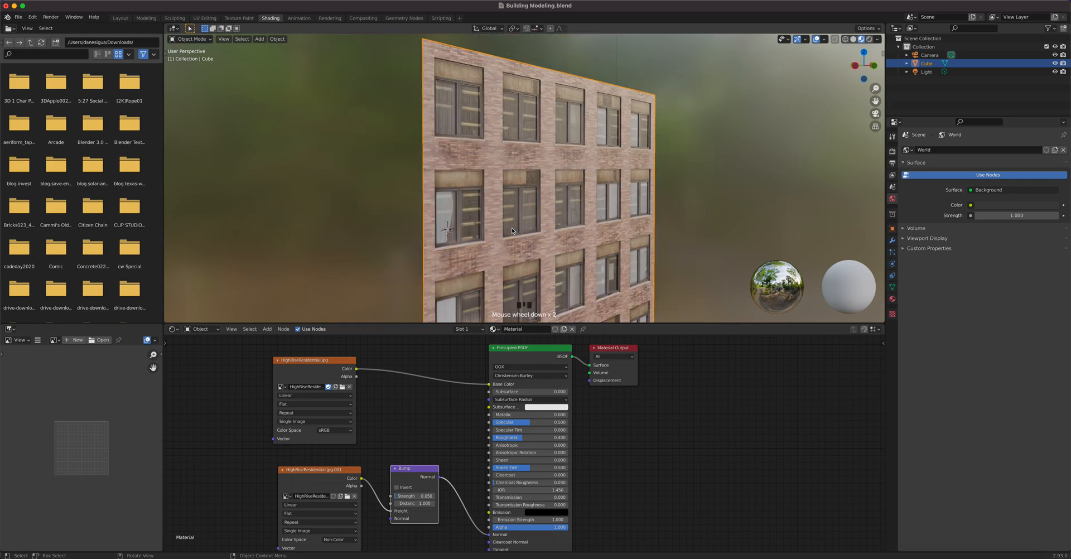
pyautogui.scroll(2, 511, 227)
pyautogui.scroll(4, 513, 230)
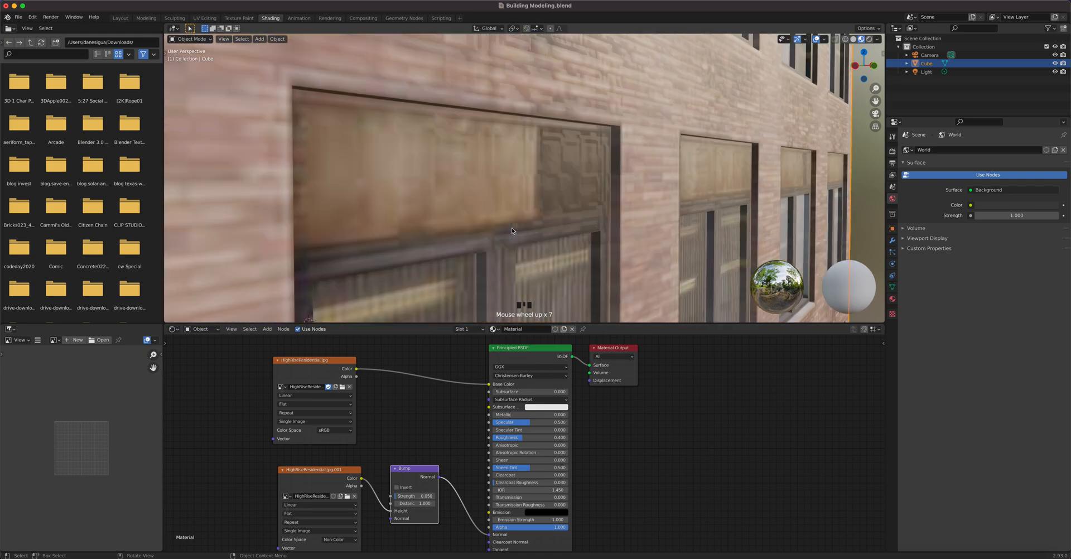
# - Reconnect the original HighRiseResidential.jpg color output to the Bump Height input in place of the Non-Color copy
pyautogui.scroll(-4, 513, 230)
pyautogui.moveTo(512, 230); pyautogui.dragTo(417, 496, button='middle')
pyautogui.scroll(-2, 395, 472)
pyautogui.moveTo(385, 469); pyautogui.dragTo(382, 459)
pyautogui.moveTo(402, 394); pyautogui.dragTo(429, 496)
pyautogui.scroll(-2, 569, 240)
pyautogui.scroll(2, 569, 240)
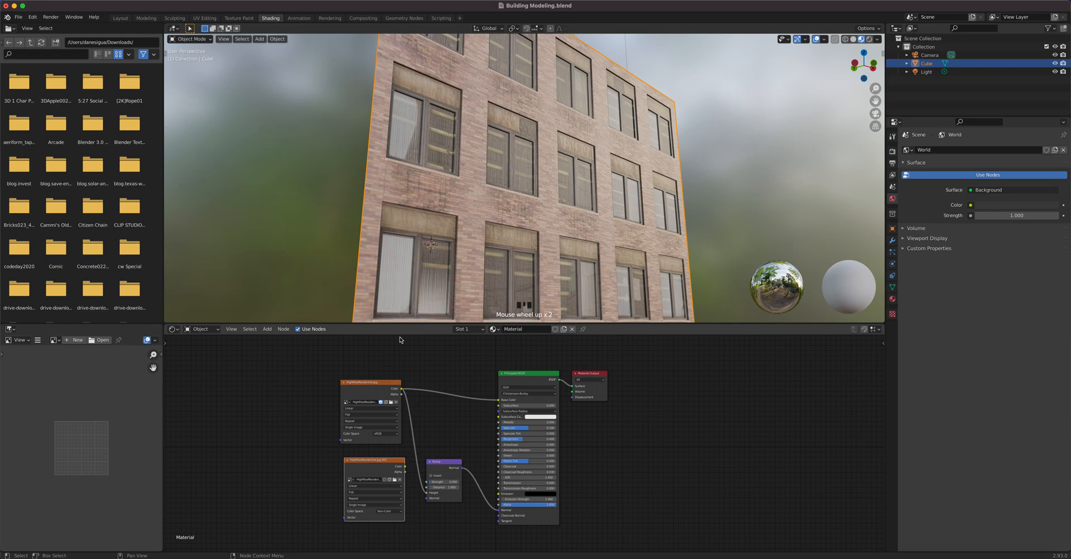
# - Examine the facade's bump relief up close and from several angles
pyautogui.moveTo(570, 233); pyautogui.dragTo(587, 219, button='middle')
pyautogui.scroll(4, 584, 240)
pyautogui.scroll(-2, 584, 242)
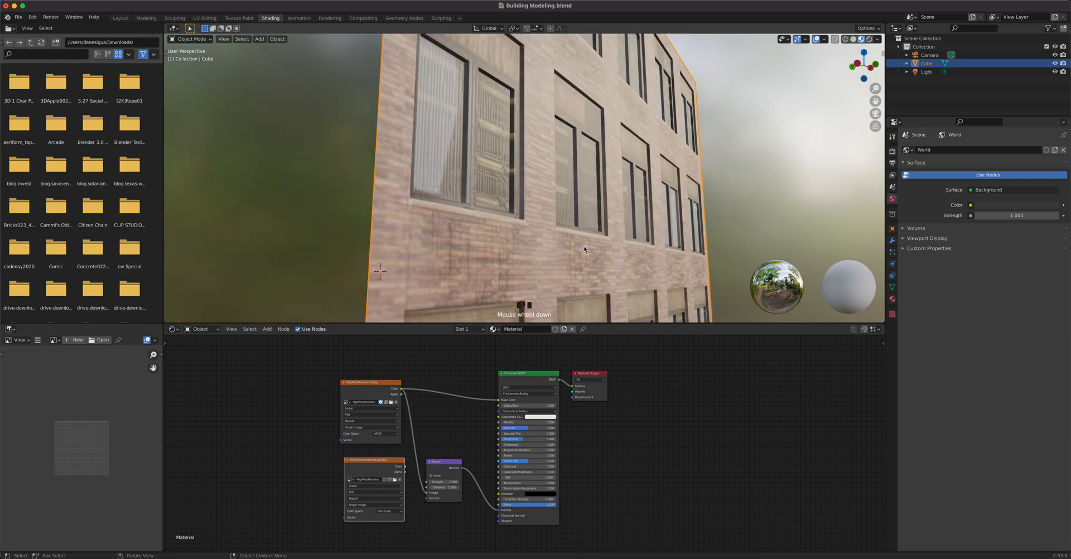
pyautogui.moveTo(584, 249); pyautogui.dragTo(572, 252, button='middle')
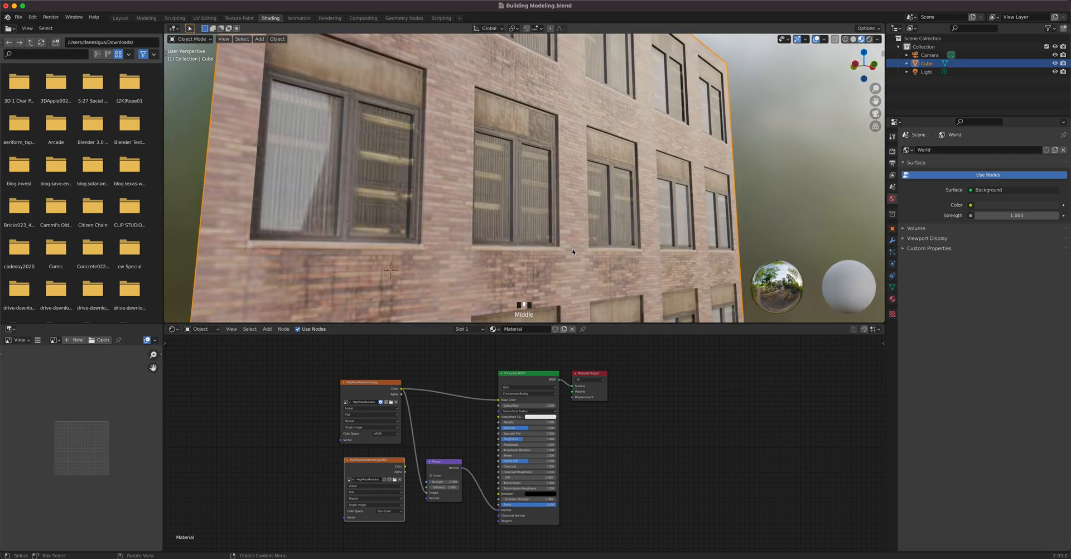
pyautogui.scroll(-3, 572, 252)
pyautogui.scroll(-4, 618, 265)
pyautogui.moveTo(614, 260); pyautogui.dragTo(591, 237, button='middle')
pyautogui.scroll(-2, 510, 241)
pyautogui.scroll(1, 509, 241)
# - Set the Bump node's strength to about 0.108
pyautogui.click(458, 482)
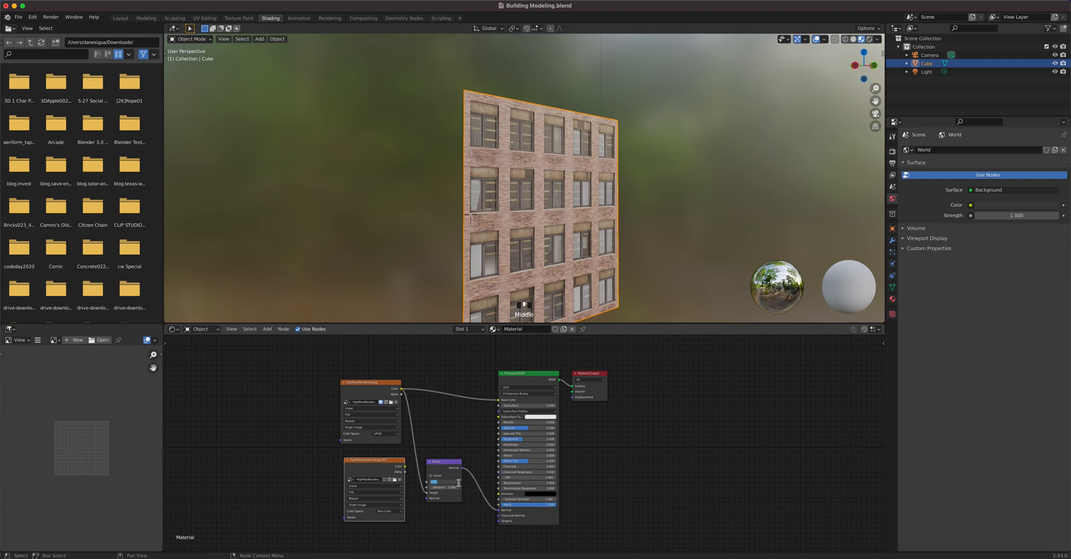
pyautogui.click(468, 495)
pyautogui.moveTo(447, 483); pyautogui.dragTo(456, 483)
pyautogui.moveTo(518, 239)
pyautogui.mouseDown(button='middle')
pyautogui.moveTo(514, 205)
pyautogui.moveTo(574, 205)
pyautogui.mouseUp(button='middle')
pyautogui.scroll(5, 514, 206)
# - Switch the viewport to rendered shading to judge the facade under the scene lighting
pyautogui.click(870, 39)
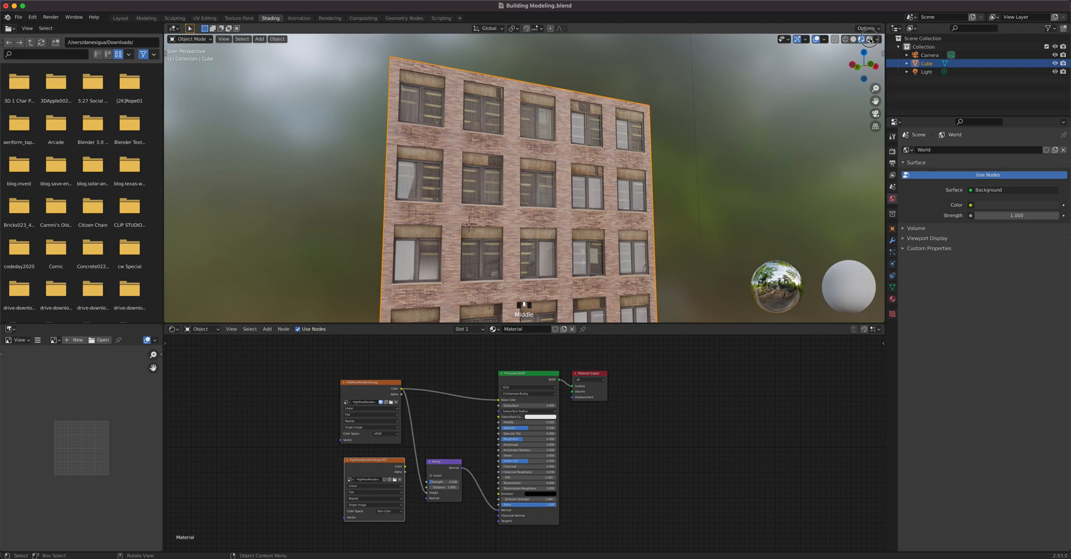
pyautogui.scroll(4, 616, 216)
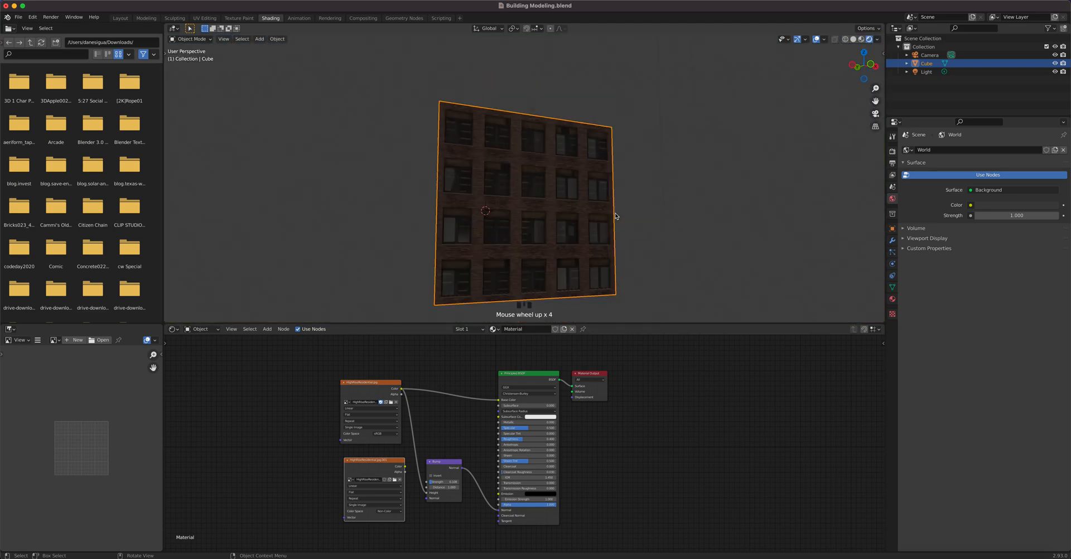
pyautogui.moveTo(618, 187); pyautogui.dragTo(534, 200, button='middle')
pyautogui.scroll(-4, 547, 199)
pyautogui.scroll(3, 548, 199)
# - Move the light to the front of the facade so that it illuminates the textured wall
pyautogui.scroll(-8, 548, 199)
pyautogui.click(580, 88)
pyautogui.moveTo(608, 181); pyautogui.dragTo(585, 242, button='middle')
pyautogui.press('g')
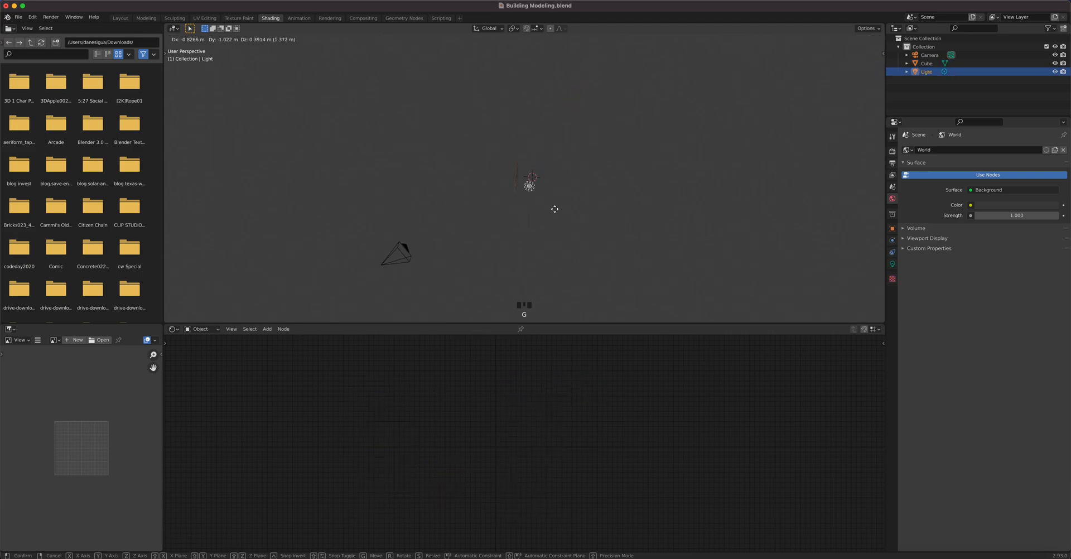
pyautogui.click(516, 178)
pyautogui.moveTo(522, 184); pyautogui.dragTo(657, 177, button='middle')
pyautogui.press('g')
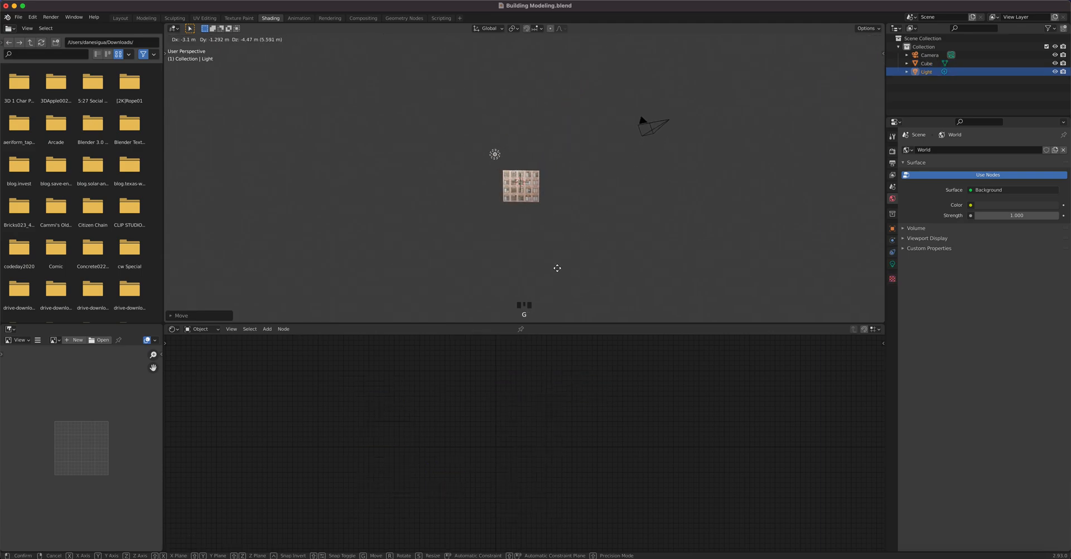
pyautogui.click(529, 251)
pyautogui.scroll(10, 543, 212)
pyautogui.moveTo(544, 212); pyautogui.dragTo(540, 185, button='middle')
# - Select the facade and raise its Principled BSDF roughness to about 0.75
pyautogui.click(541, 185)
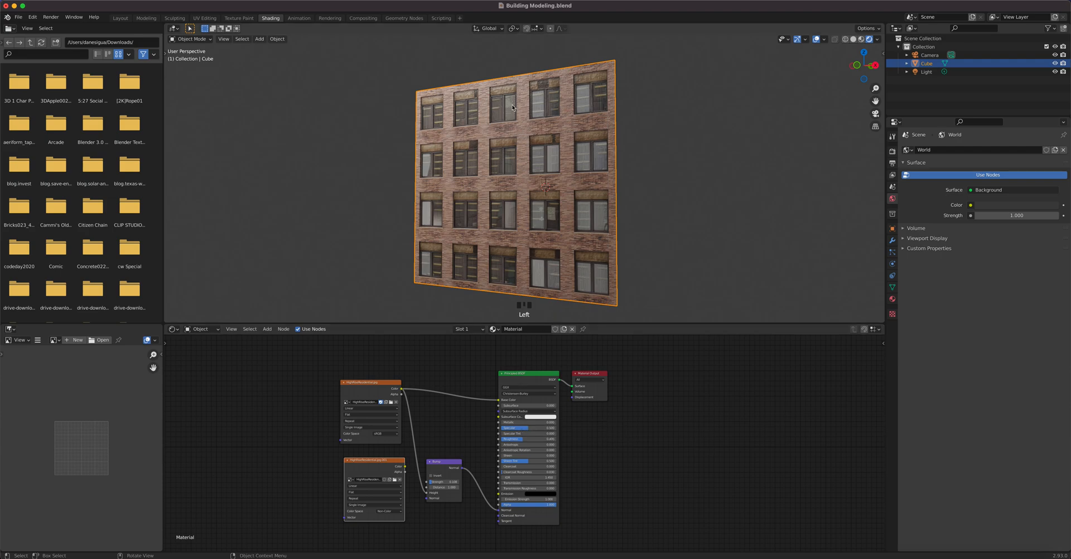
pyautogui.moveTo(521, 440)
pyautogui.mouseDown()
pyautogui.moveTo(537, 439)
pyautogui.moveTo(527, 440)
pyautogui.mouseUp()
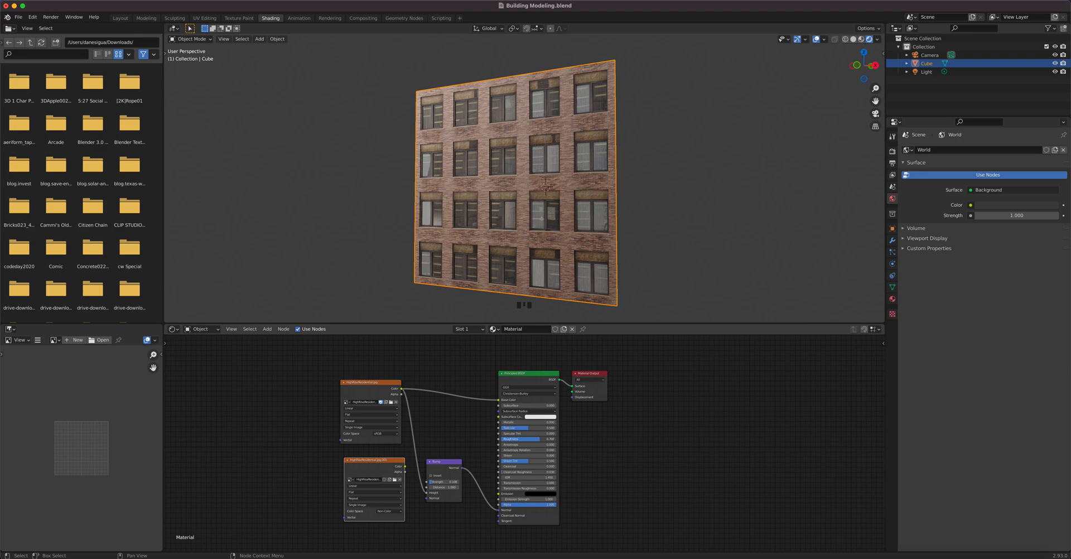
pyautogui.scroll(-2, 549, 229)
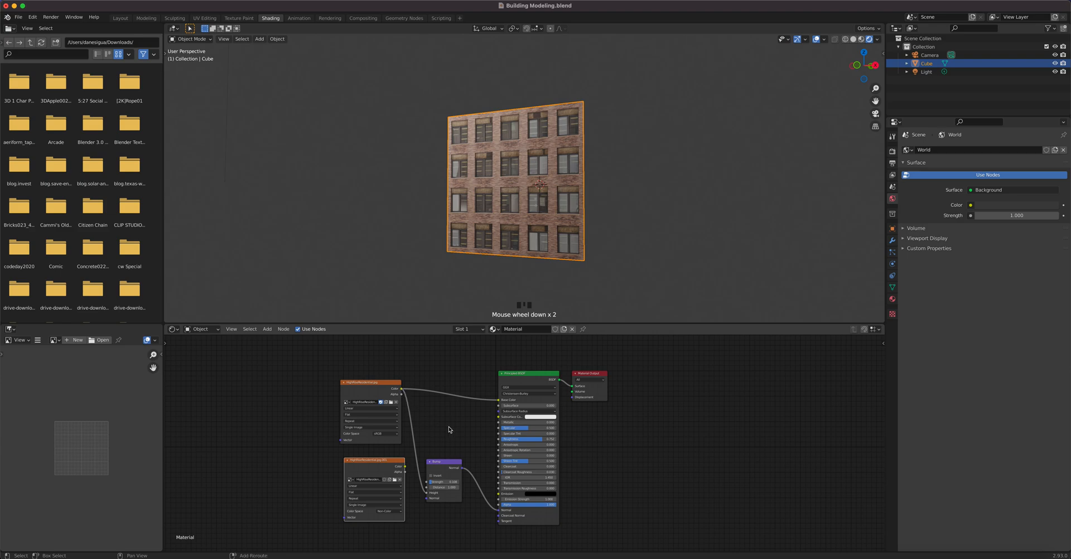
# - Add a ColorRamp node between the HighRiseResidential.jpg texture and the Principled BSDF
pyautogui.hotkey('shift', 'a')
pyautogui.moveTo(440, 420)
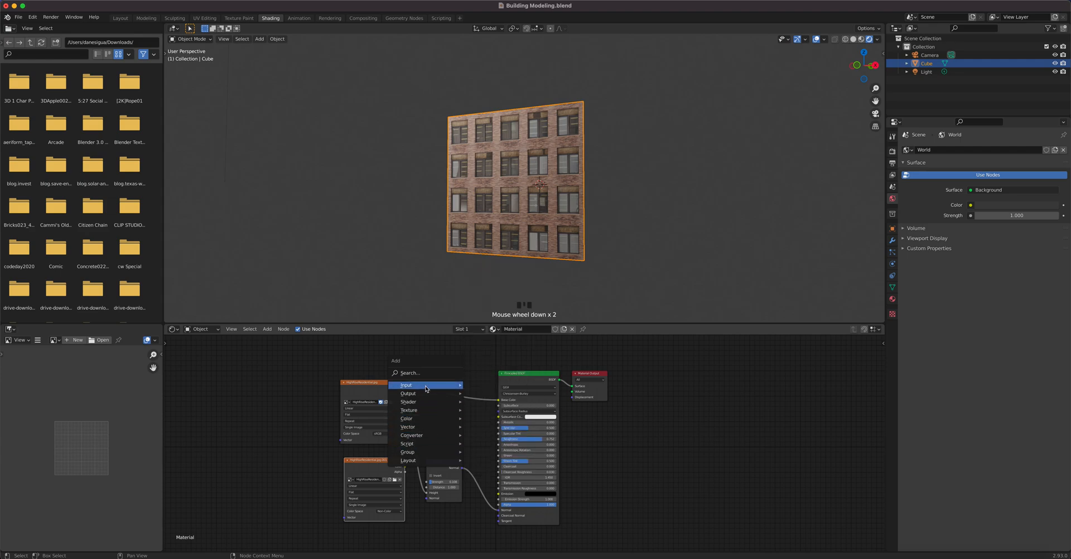
pyautogui.moveTo(426, 389)
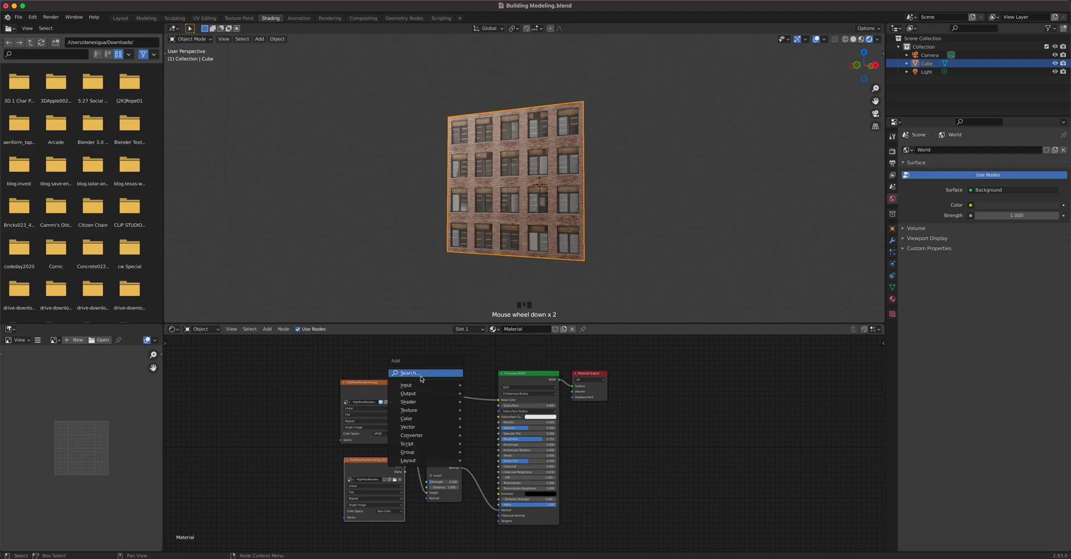
pyautogui.click(421, 372)
pyautogui.write('color')
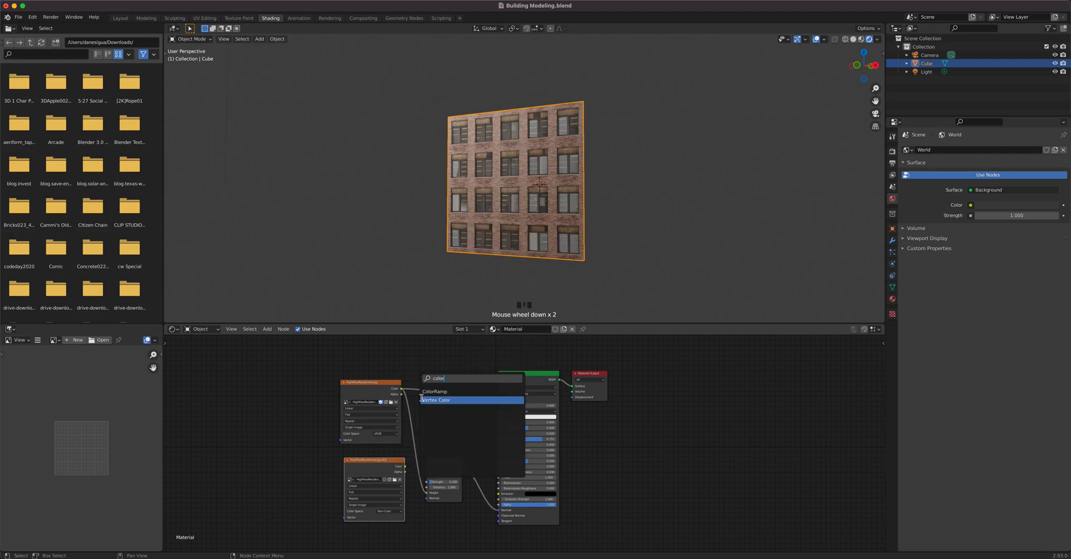
pyautogui.click(434, 392)
pyautogui.click(437, 413)
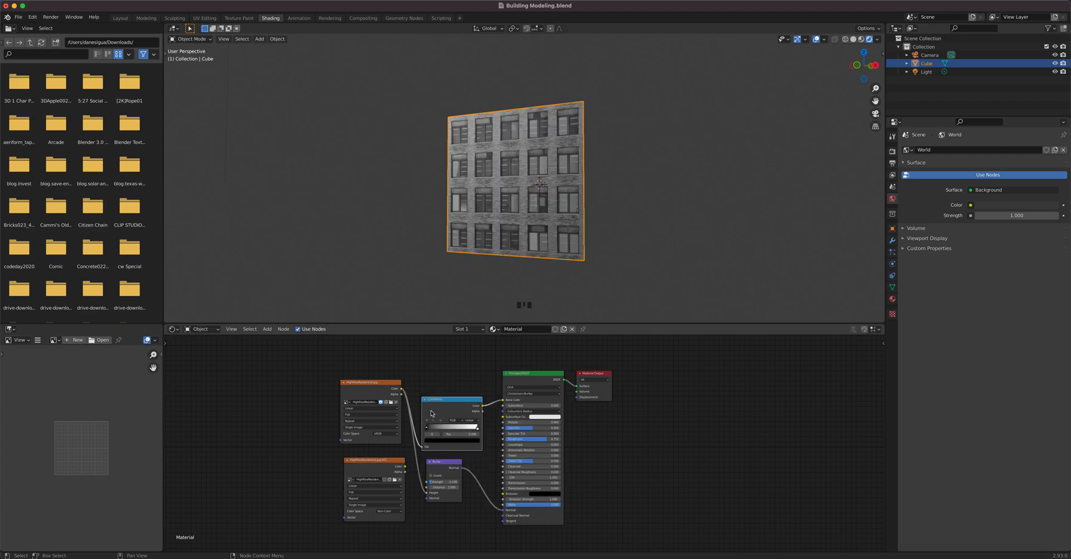
# - Link the texture color directly to Base Color and route the ColorRamp color output to Roughness
pyautogui.moveTo(400, 390); pyautogui.dragTo(502, 401)
pyautogui.moveTo(438, 401); pyautogui.dragTo(450, 404)
pyautogui.moveTo(434, 450); pyautogui.dragTo(437, 449)
pyautogui.moveTo(495, 409); pyautogui.dragTo(458, 406)
pyautogui.scroll(3, 470, 431)
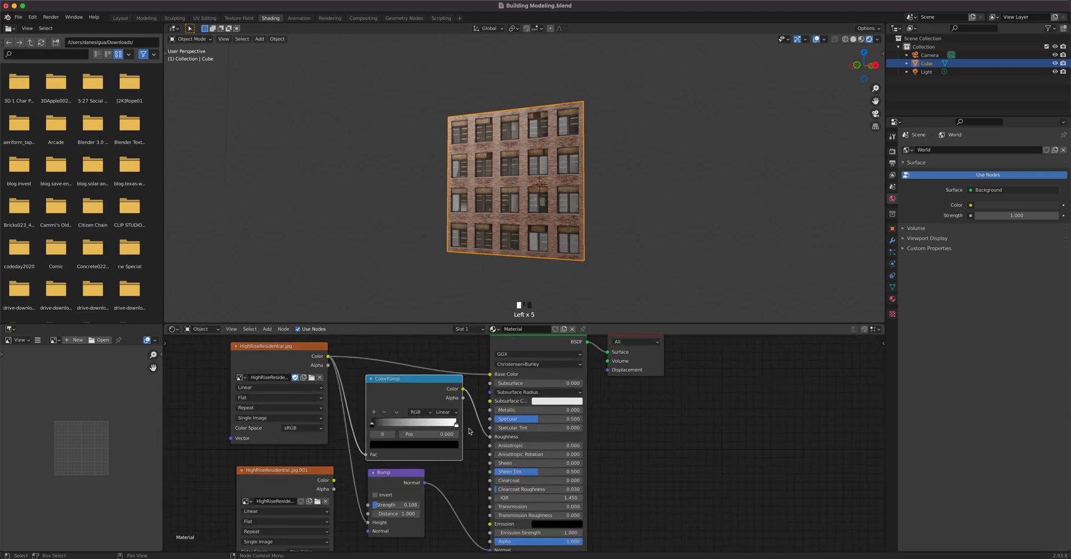
# - Move the ColorRamp's black stop to about 0.059 and its white stop to about 0.293
pyautogui.scroll(4, 513, 161)
pyautogui.keyDown('shift'); pyautogui.moveTo(514, 161); pyautogui.dragTo(410, 114, button='middle'); pyautogui.keyUp('shift')
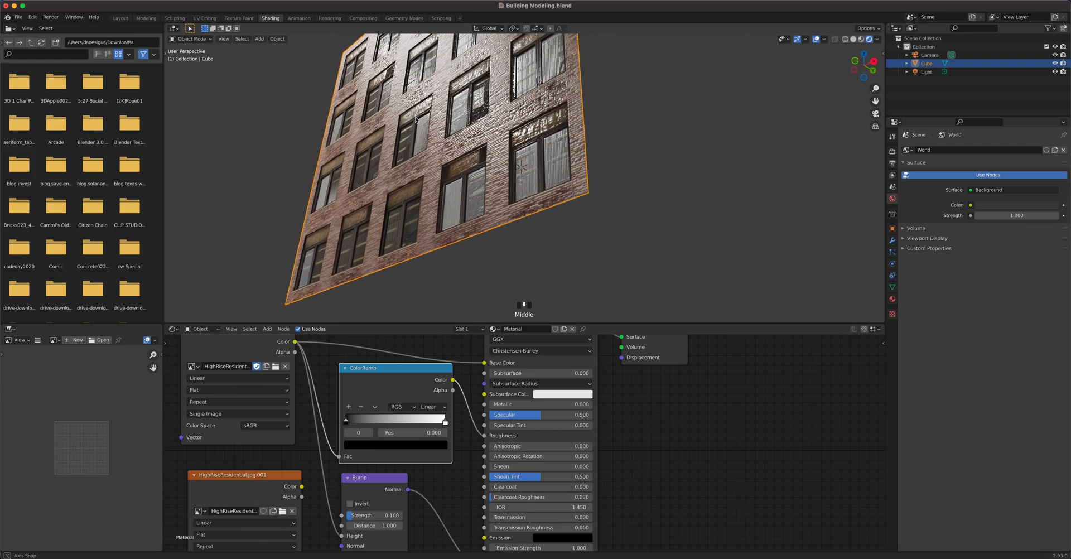
pyautogui.moveTo(346, 424); pyautogui.dragTo(349, 426)
pyautogui.moveTo(444, 424); pyautogui.dragTo(352, 426)
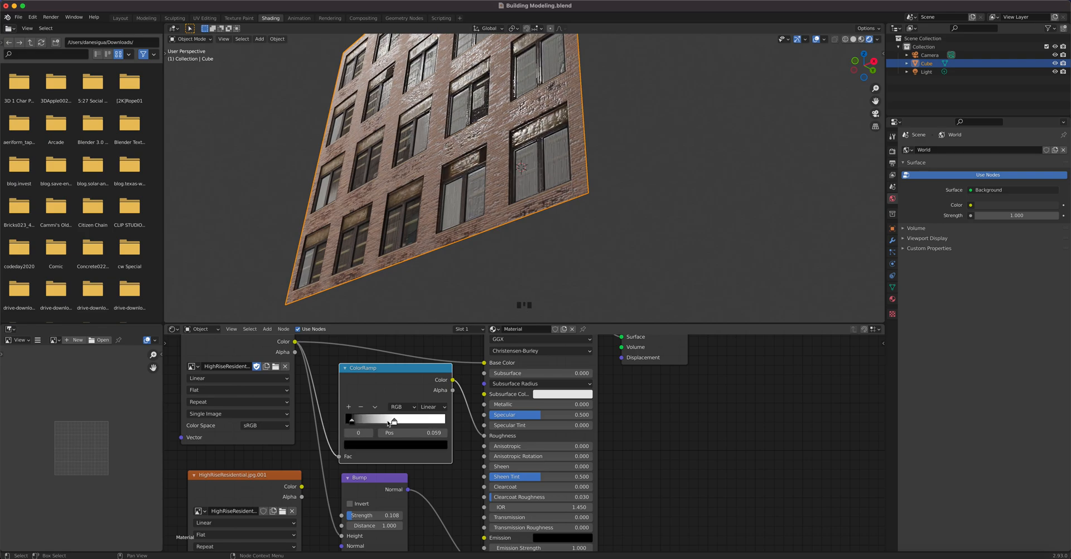
pyautogui.moveTo(402, 425); pyautogui.dragTo(355, 425)
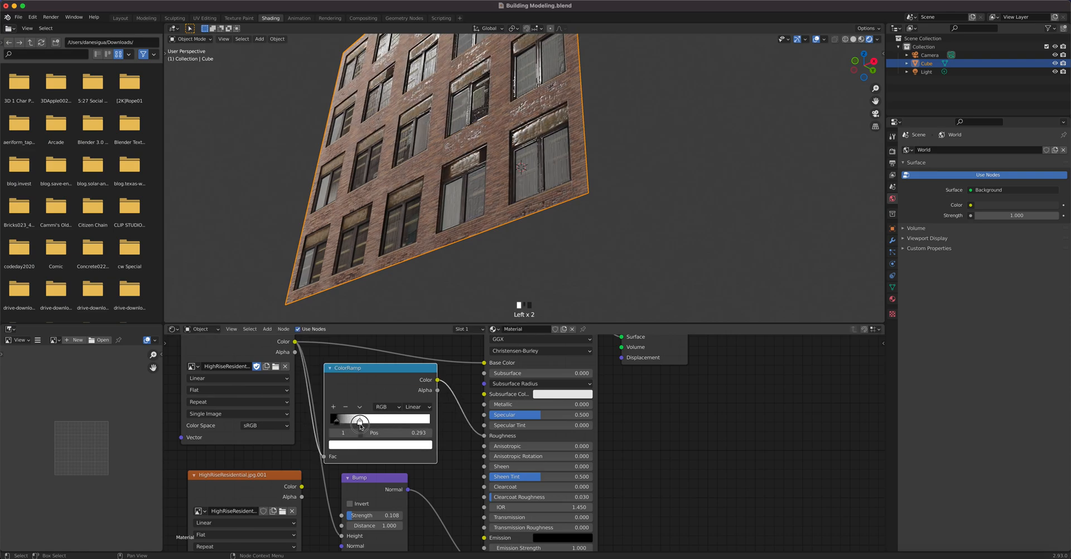
# - Switch to the Modeling workspace and show the facade in Object Mode from the front orthographic view
pyautogui.moveTo(490, 197)
pyautogui.mouseDown(button='middle')
pyautogui.moveTo(462, 166)
pyautogui.moveTo(476, 128)
pyautogui.moveTo(491, 185)
pyautogui.mouseUp(button='middle')
pyautogui.scroll(-2, 490, 184)
pyautogui.scroll(3, 490, 186)
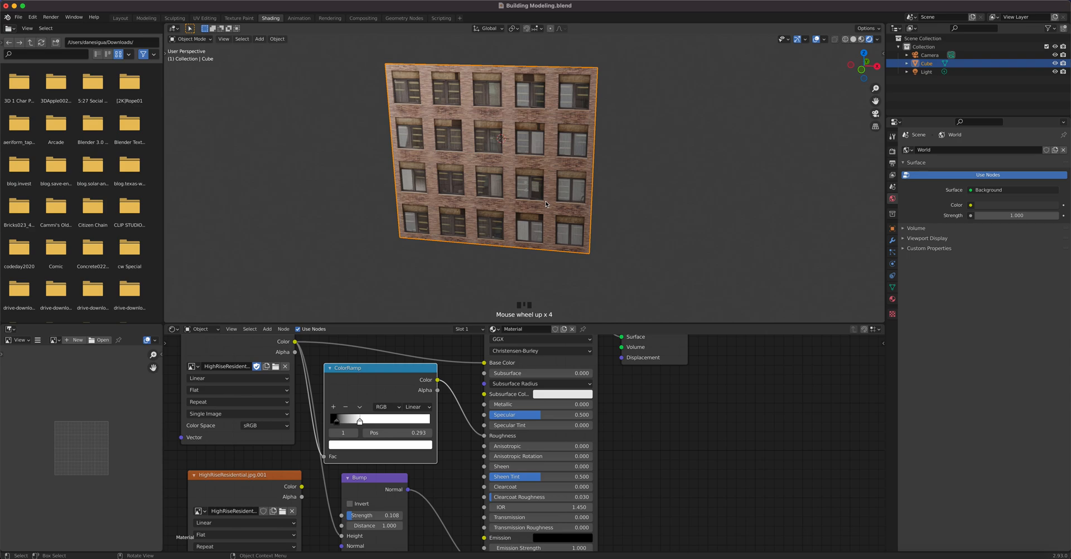
pyautogui.scroll(-2, 545, 206)
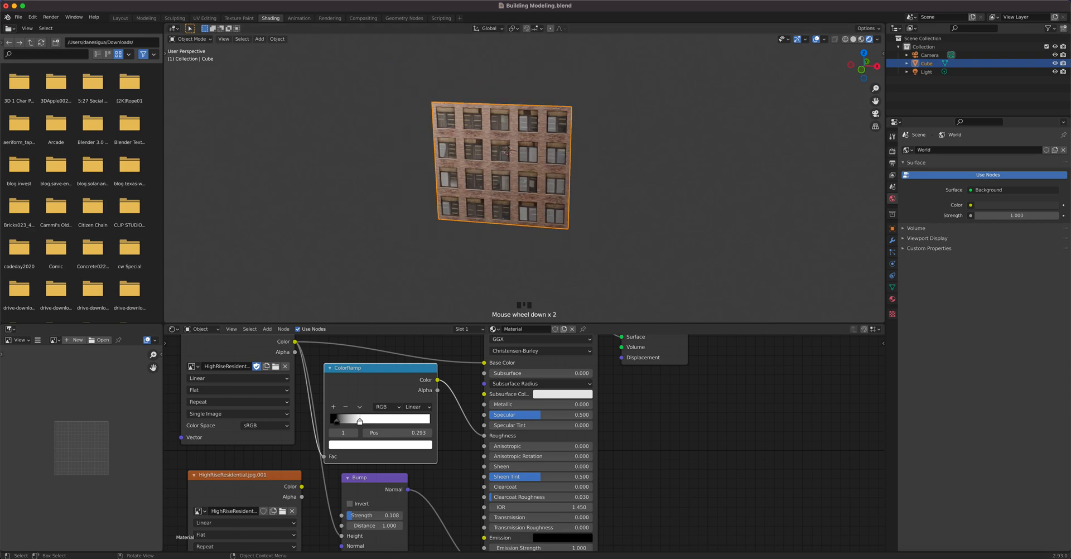
pyautogui.click(146, 18)
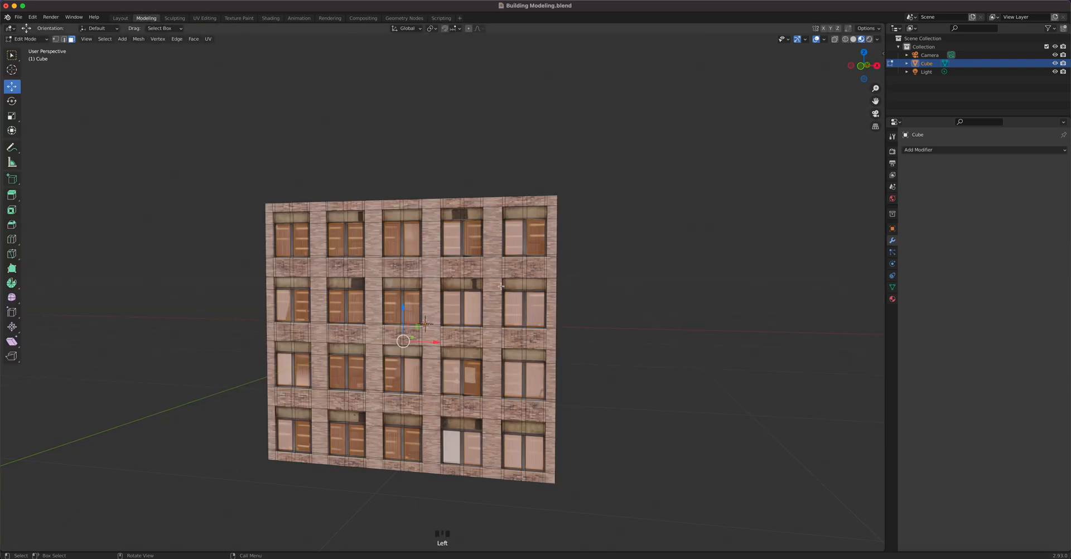
pyautogui.press('Tab')
pyautogui.press('KP_1')
pyautogui.scroll(-4, 524, 268)
pyautogui.scroll(3, 518, 286)
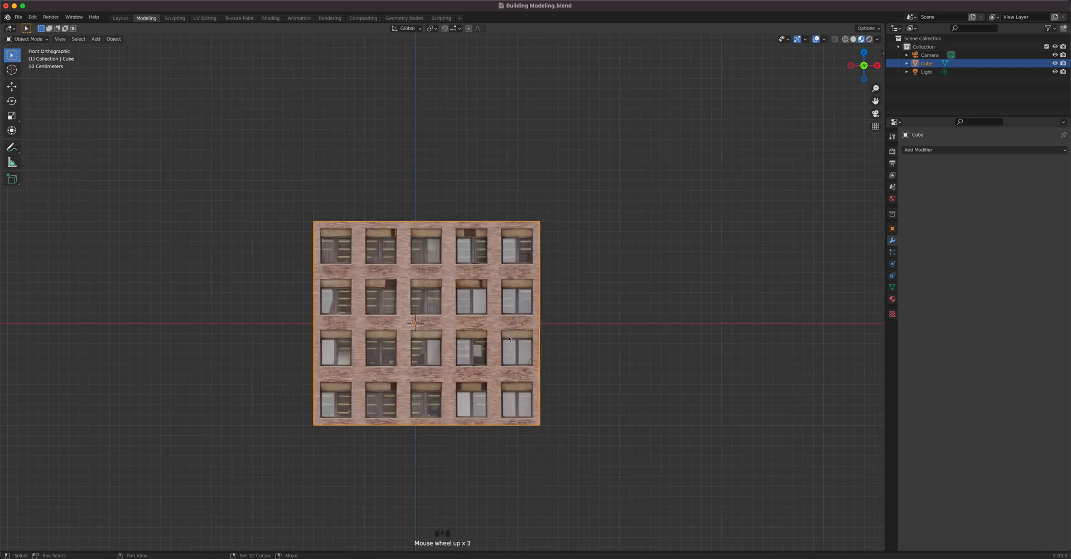
# - Duplicate the facade and move the copy along X until it sits flush against the original's right edge
pyautogui.hotkey('shift', 'd')
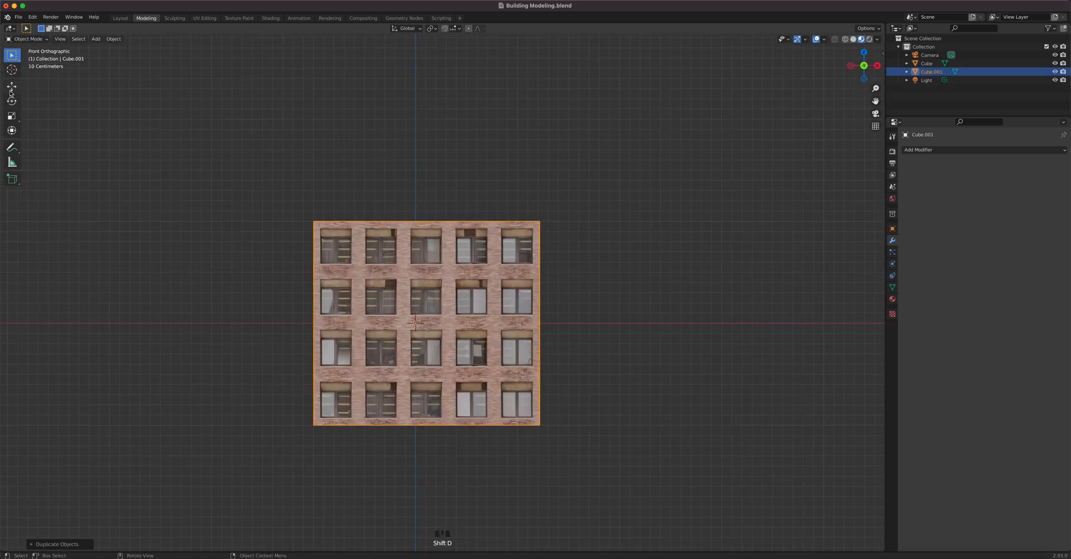
pyautogui.click(11, 88)
pyautogui.moveTo(450, 325); pyautogui.dragTo(669, 337)
pyautogui.click(531, 132)
pyautogui.moveTo(561, 262); pyautogui.dragTo(587, 308, button='middle')
pyautogui.scroll(4, 599, 275)
pyautogui.scroll(-7, 614, 256)
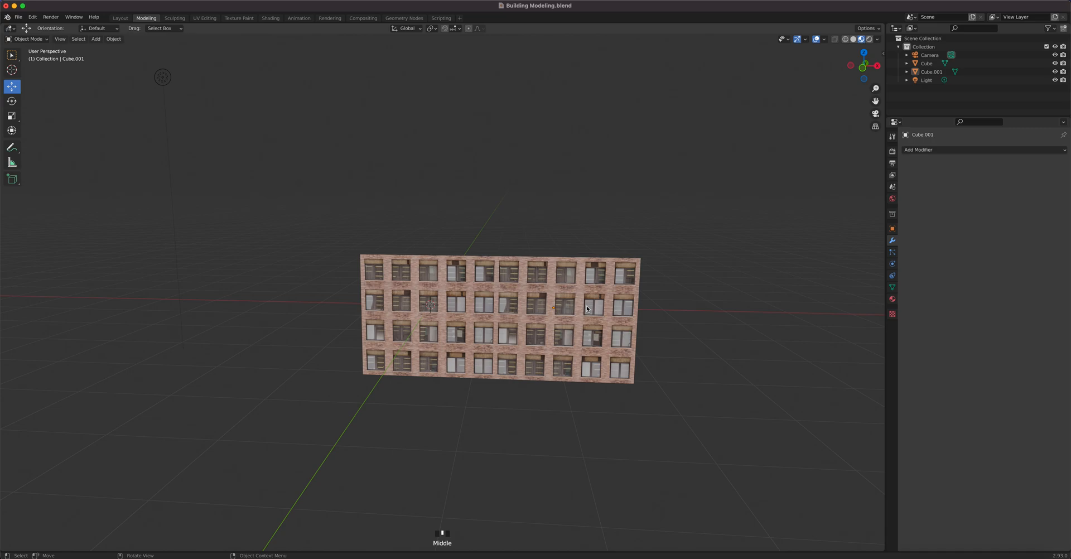
# - Duplicate both facade sections and move the copies along X to sit flush against the pair's left edge
pyautogui.press('KP_1')
pyautogui.keyDown('shift'); pyautogui.click(587, 306); pyautogui.keyUp('shift')
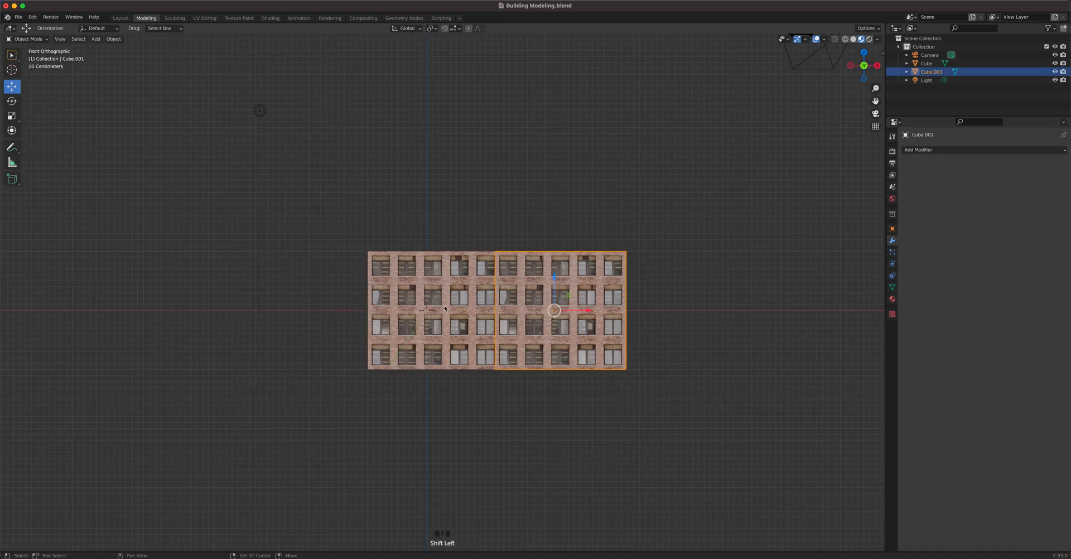
pyautogui.keyDown('shift'); pyautogui.click(461, 307); pyautogui.keyUp('shift')
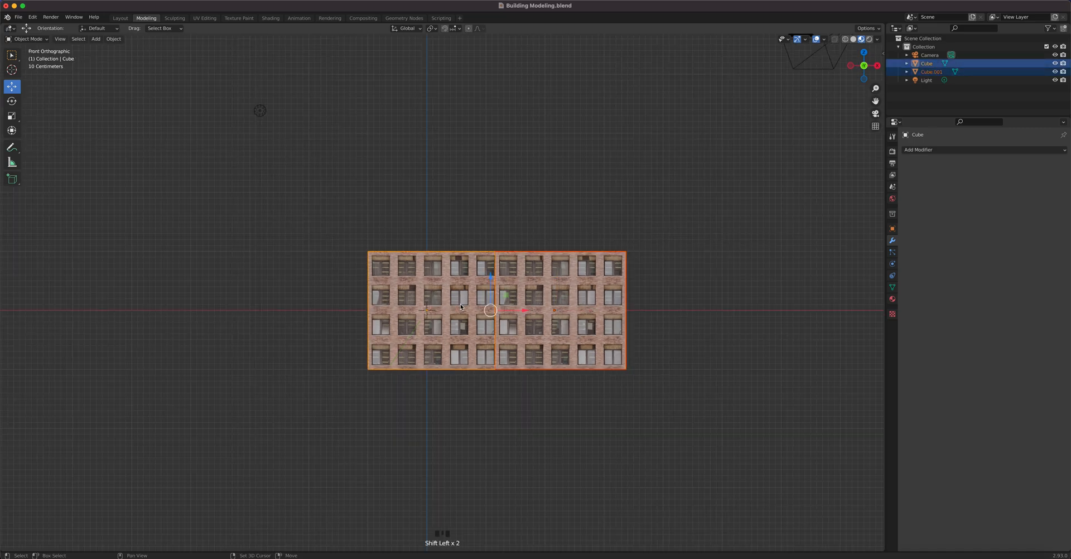
pyautogui.hotkey('shift', 'd')
pyautogui.rightClick(460, 304)
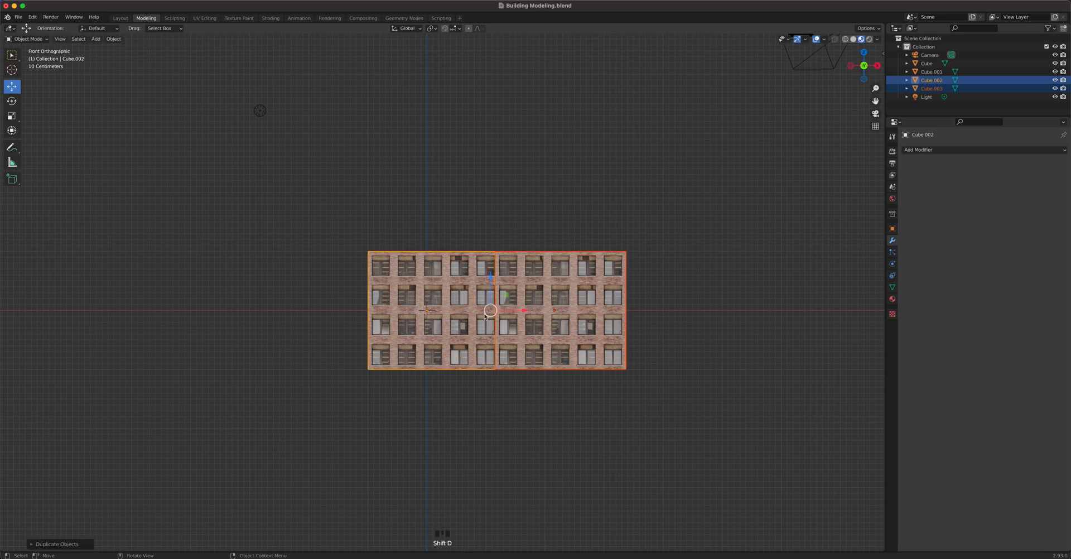
pyautogui.moveTo(528, 313); pyautogui.dragTo(269, 323)
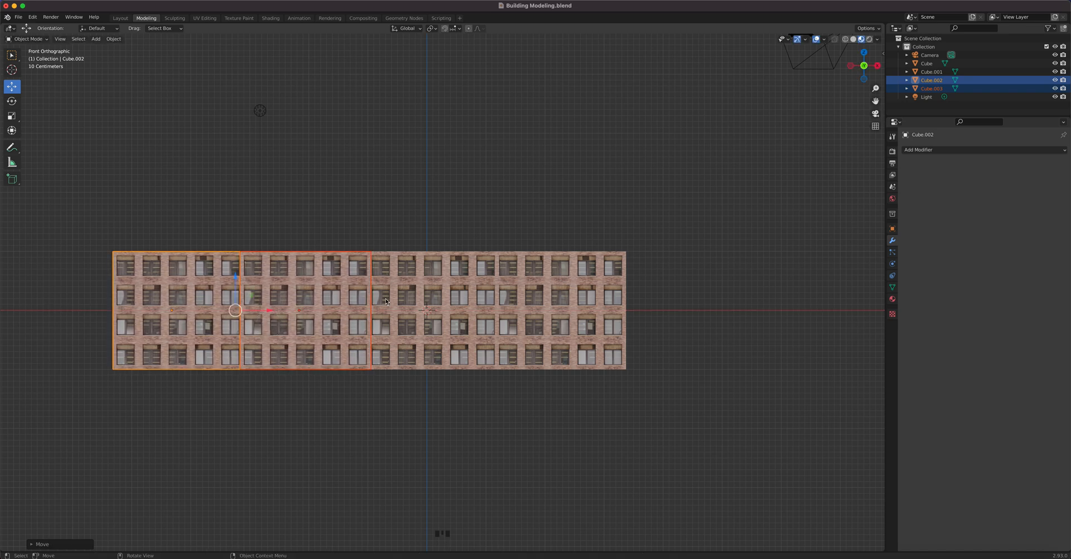
# - Duplicate all four facade sections and move the copies up along Z to stack flush above the row
pyautogui.keyDown('shift'); pyautogui.click(457, 296); pyautogui.keyUp('shift')
pyautogui.keyDown('shift'); pyautogui.click(553, 275); pyautogui.keyUp('shift')
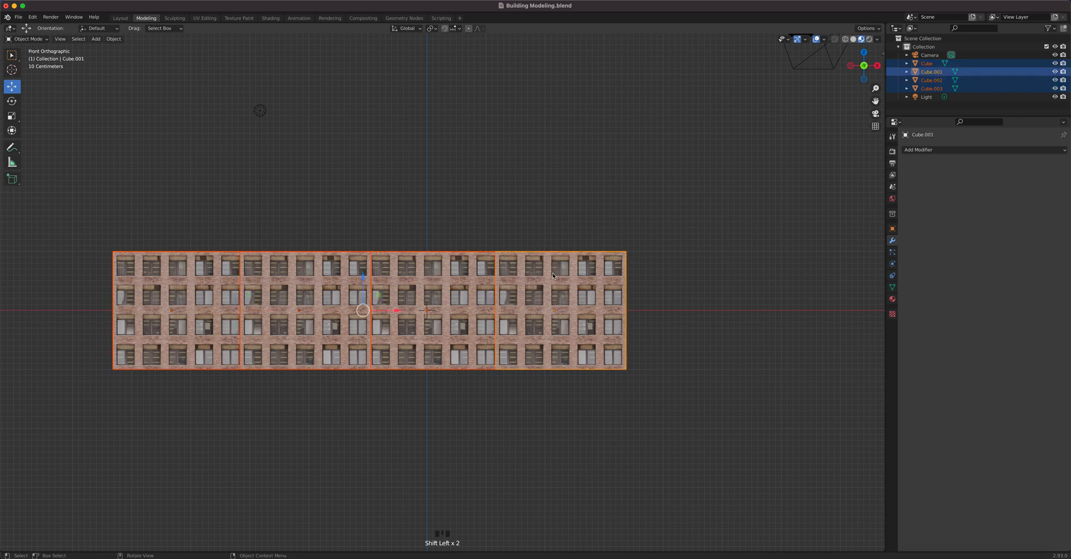
pyautogui.hotkey('shift', 'd')
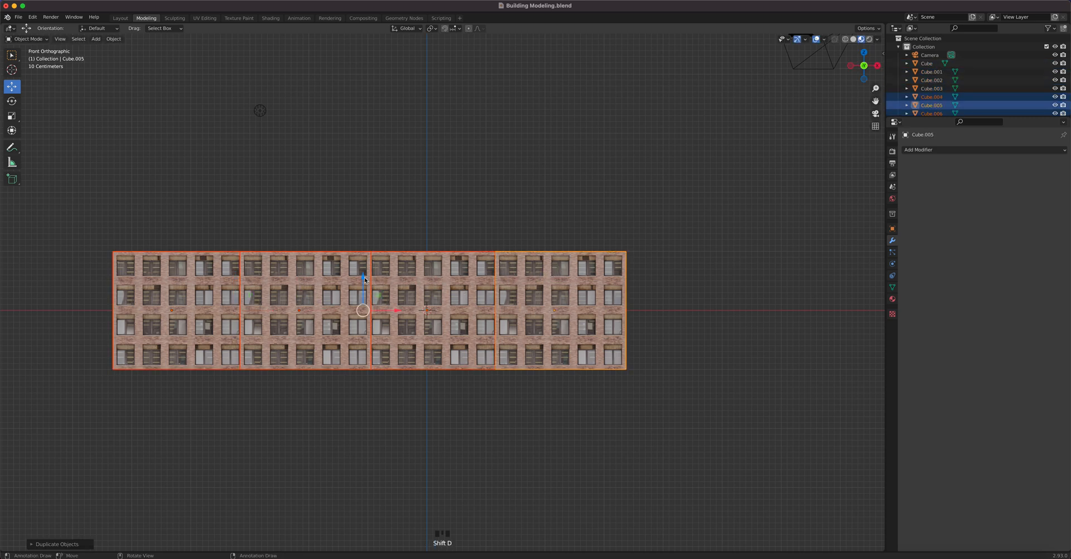
pyautogui.moveTo(362, 278); pyautogui.dragTo(359, 161)
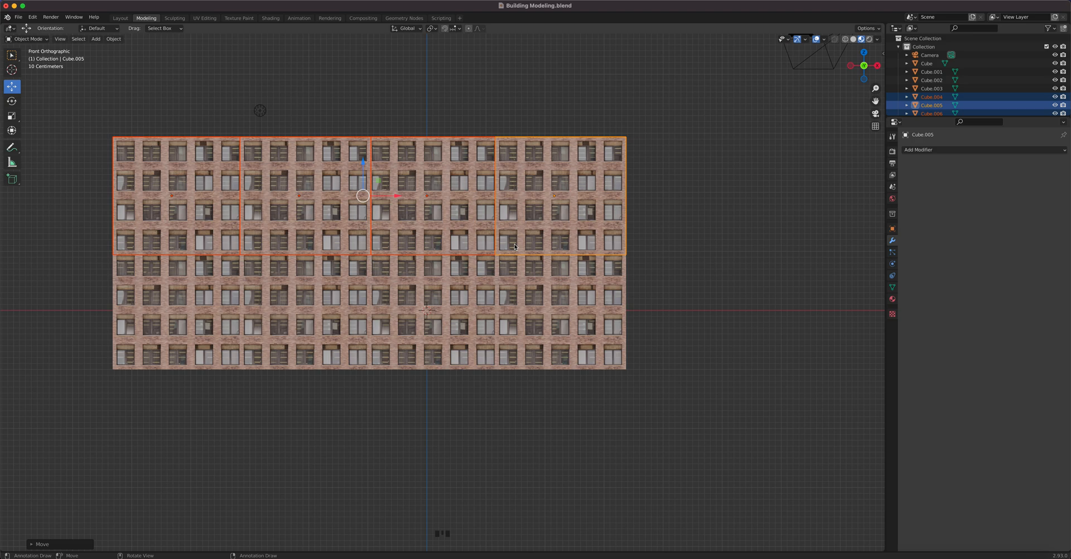
# - Duplicate the upper row of facade sections and move the copies down along Z to sit flush beneath the building
pyautogui.hotkey('shift', 'd')
pyautogui.rightClick(514, 244)
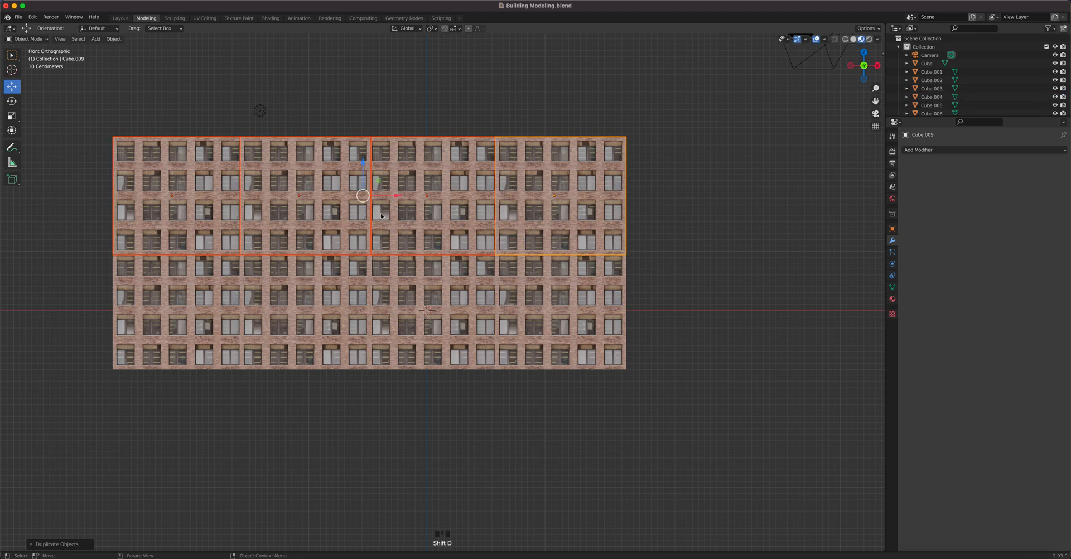
pyautogui.moveTo(369, 165); pyautogui.dragTo(365, 391)
pyautogui.scroll(-2, 653, 366)
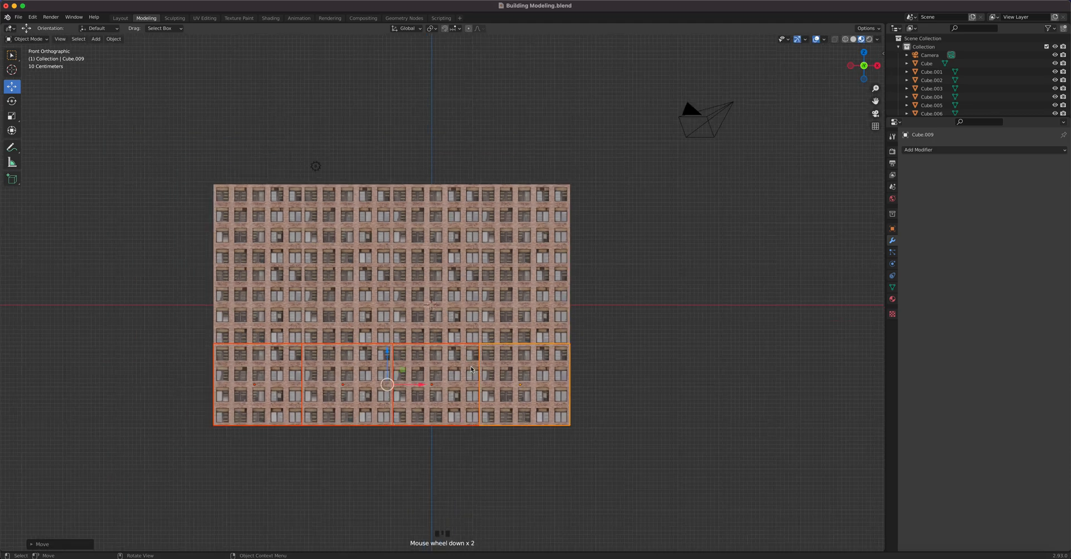
pyautogui.scroll(2, 502, 360)
pyautogui.moveTo(457, 357); pyautogui.dragTo(457, 334, button='middle')
pyautogui.press('Tab')
pyautogui.press('Tab')
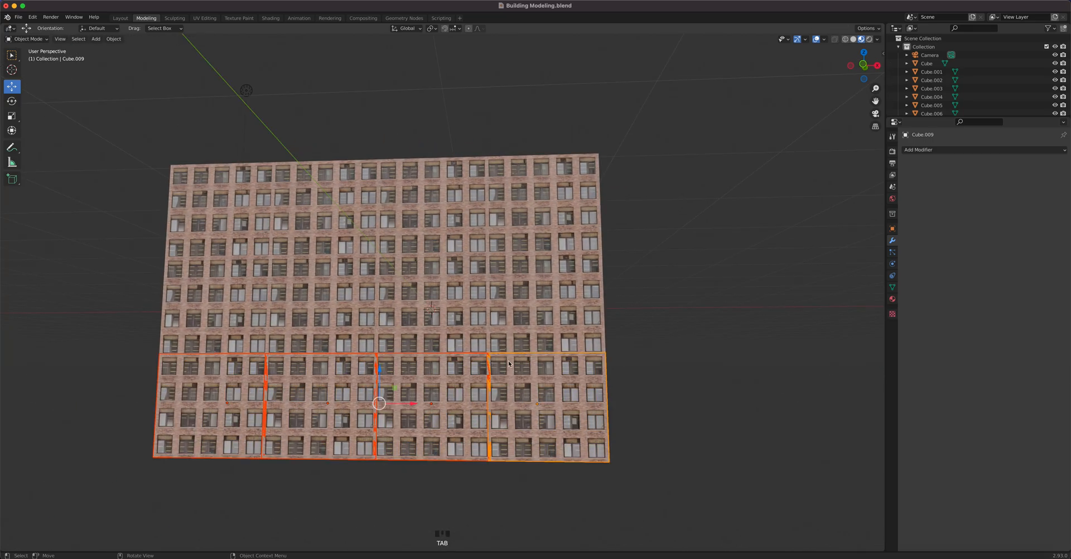
# - Select all the facade sections of the wall and join them into a single object
pyautogui.keyDown('shift'); pyautogui.click(515, 336); pyautogui.keyUp('shift')
pyautogui.keyDown('shift'); pyautogui.click(458, 317); pyautogui.keyUp('shift')
pyautogui.keyDown('shift'); pyautogui.click(448, 239); pyautogui.keyUp('shift')
pyautogui.keyDown('shift'); pyautogui.click(515, 221); pyautogui.keyUp('shift')
pyautogui.keyDown('shift'); pyautogui.click(358, 222); pyautogui.keyUp('shift')
pyautogui.keyDown('shift'); pyautogui.click(330, 304); pyautogui.keyUp('shift')
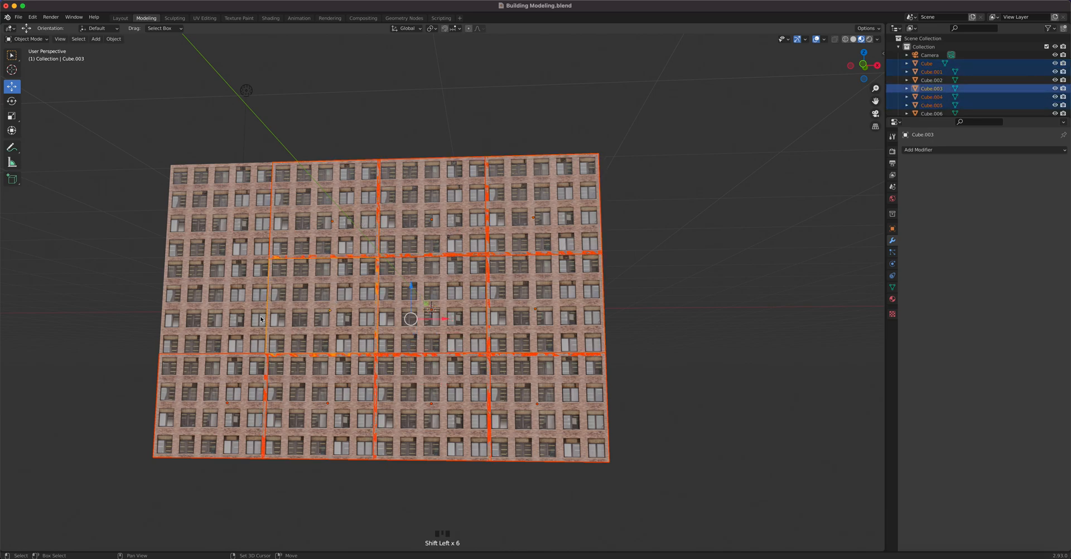
pyautogui.keyDown('shift'); pyautogui.click(248, 309); pyautogui.keyUp('shift')
pyautogui.keyDown('shift'); pyautogui.click(245, 243); pyautogui.keyUp('shift')
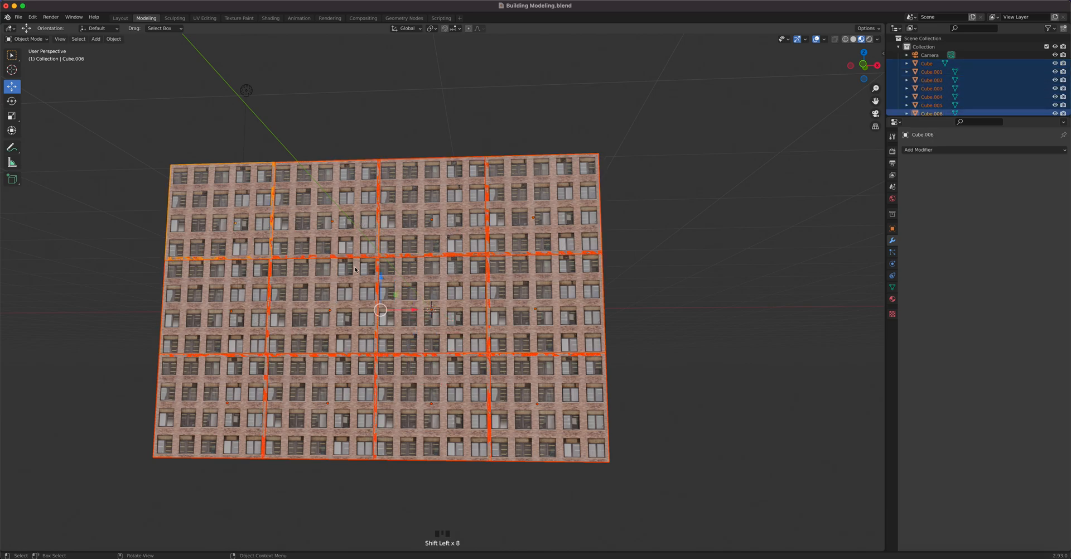
pyautogui.hotkey('ctrl', 'j')
pyautogui.moveTo(393, 282); pyautogui.dragTo(472, 333, button='middle')
pyautogui.scroll(6, 407, 307)
pyautogui.scroll(-10, 472, 333)
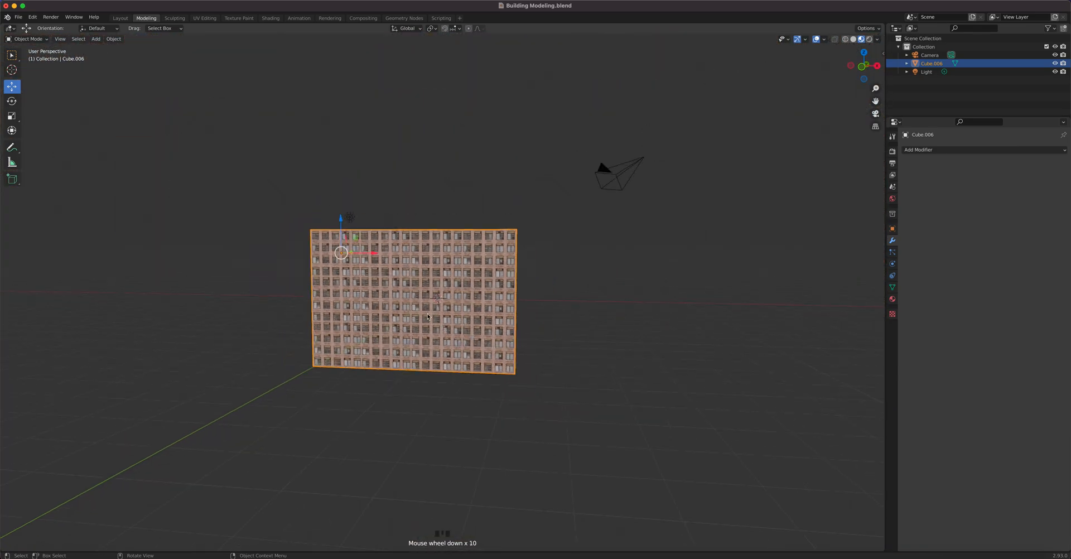
# - Set the joined wall's origin to the 3D cursor at the world centre
pyautogui.press('KP_1')
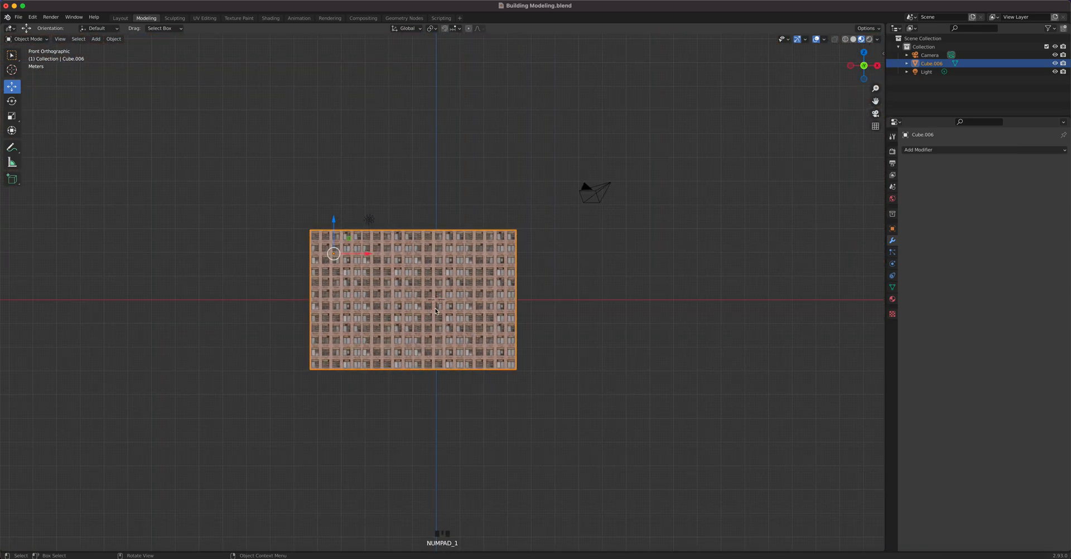
pyautogui.click(113, 39)
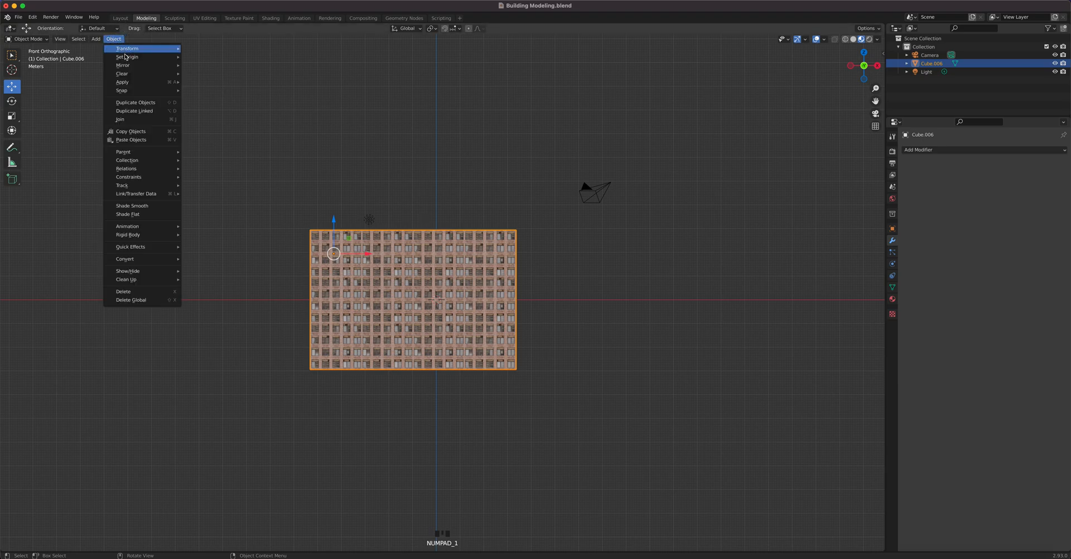
pyautogui.moveTo(127, 56)
pyautogui.click(229, 75)
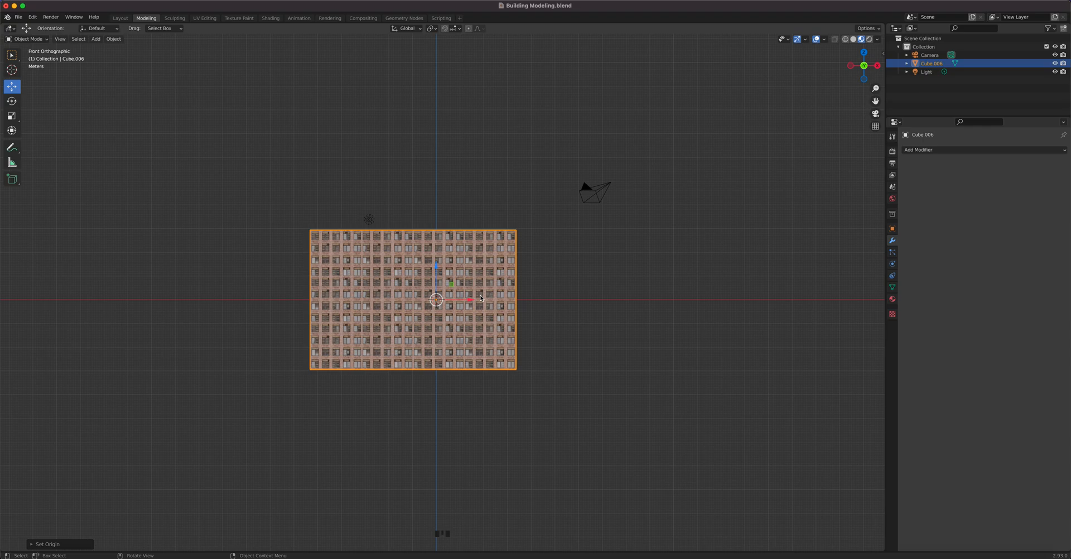
# - In Edit Mode, move the wall's entire mesh along X until it is centred on its origin
pyautogui.press('Tab')
pyautogui.press('a')
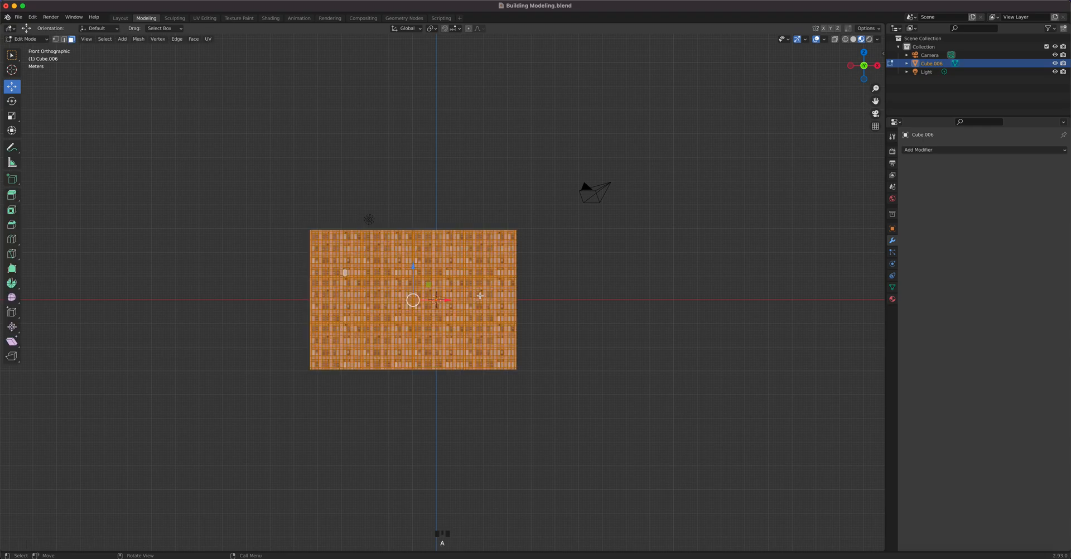
pyautogui.scroll(2, 451, 303)
pyautogui.scroll(1, 451, 303)
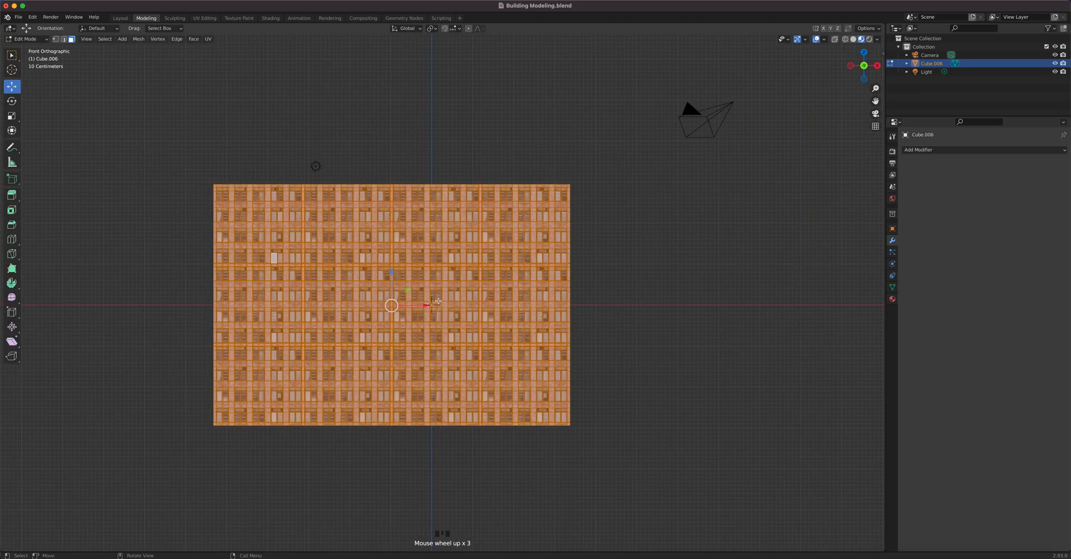
pyautogui.moveTo(430, 305); pyautogui.dragTo(468, 310)
pyautogui.press('Tab')
pyautogui.scroll(-4, 472, 335)
pyautogui.scroll(3, 472, 334)
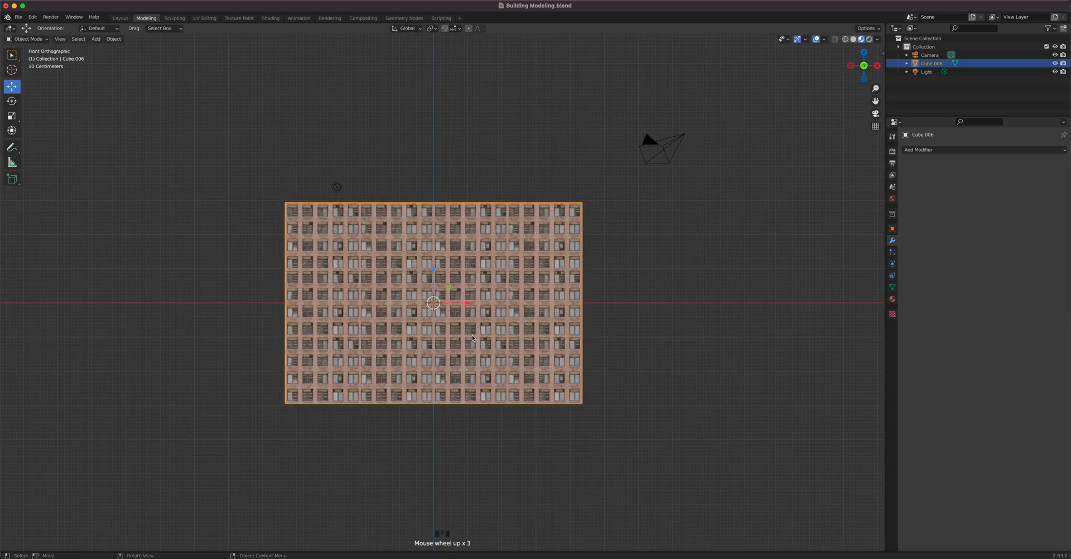
# - Duplicate the wall in place and add an Array modifier to the copy
pyautogui.hotkey('shift', 'd')
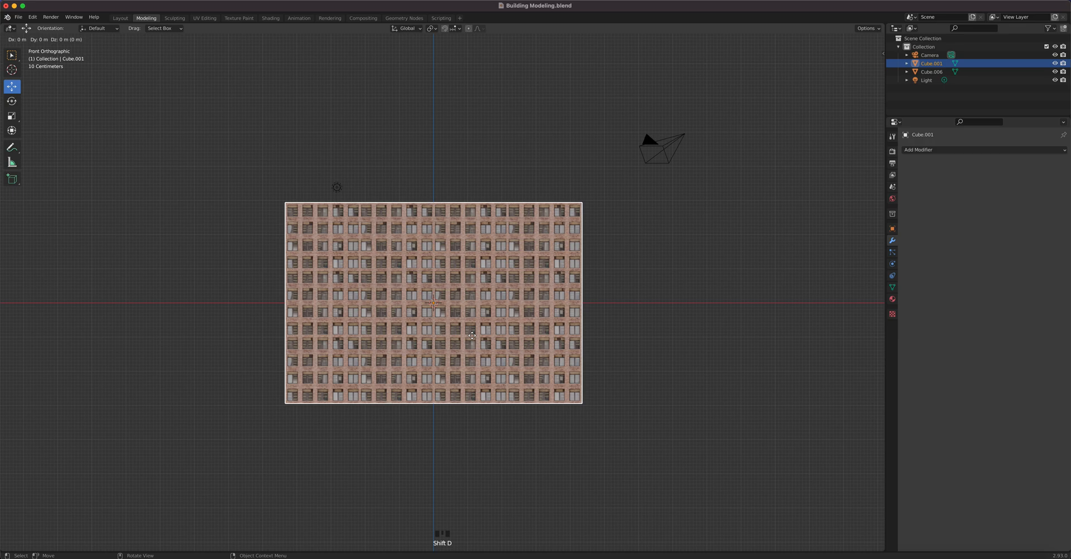
pyautogui.rightClick(472, 336)
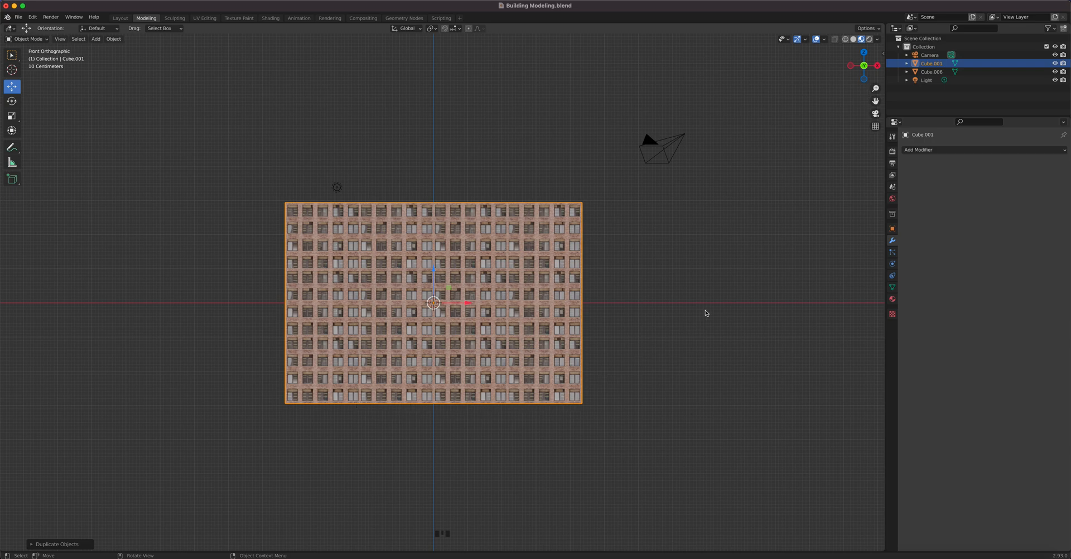
pyautogui.click(948, 151)
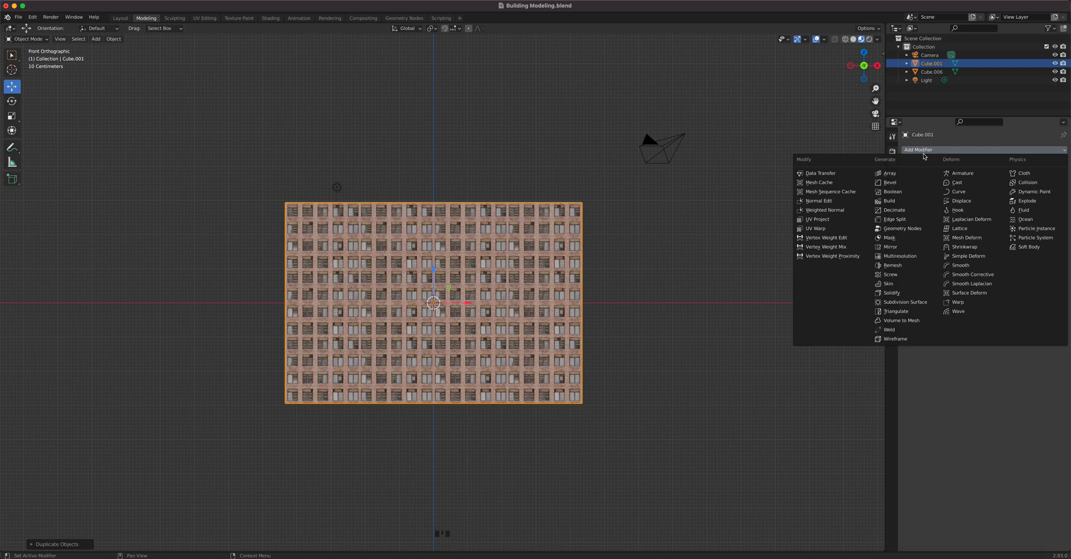
pyautogui.click(902, 174)
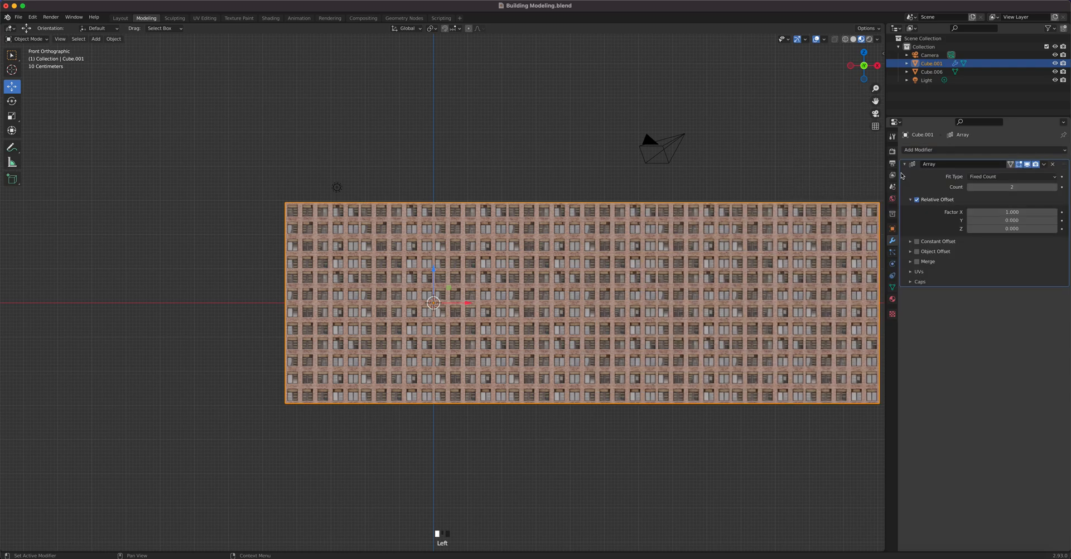
pyautogui.scroll(-2, 602, 320)
pyautogui.scroll(-1, 602, 320)
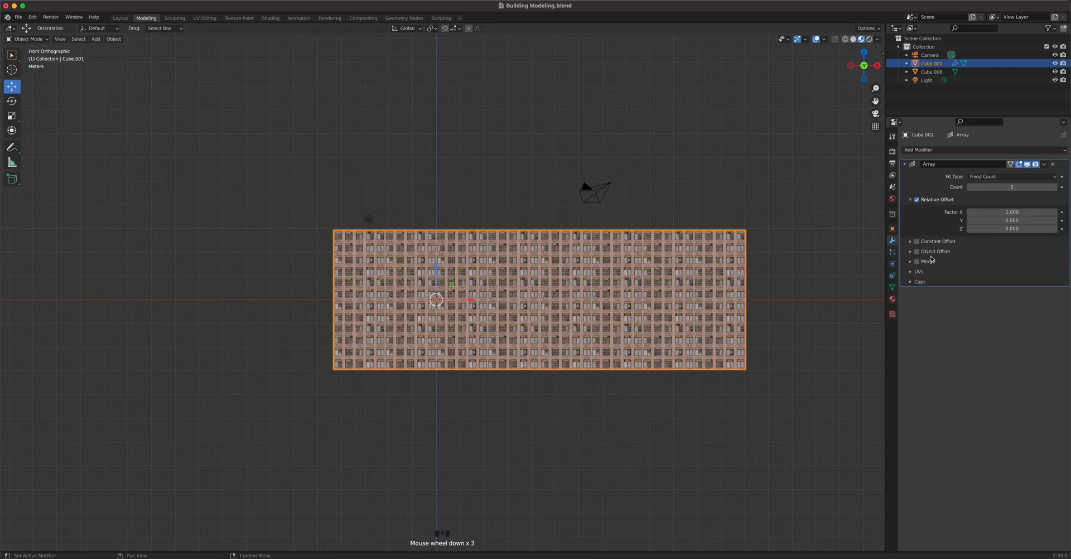
# - Try a relative X offset factor of 1.1 on the array and return it to 1
pyautogui.moveTo(1014, 212); pyautogui.dragTo(969, 216)
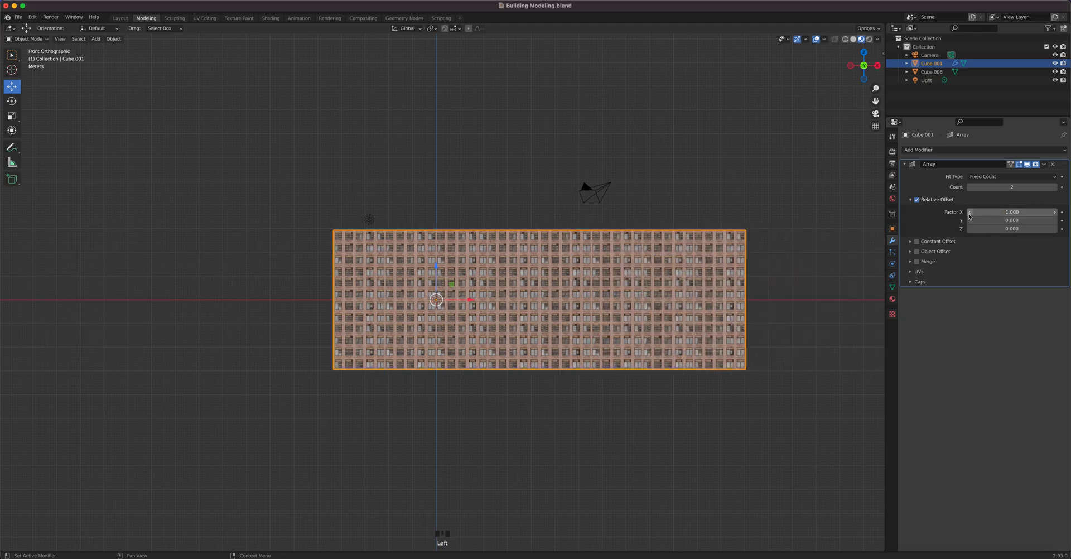
pyautogui.click(1055, 212)
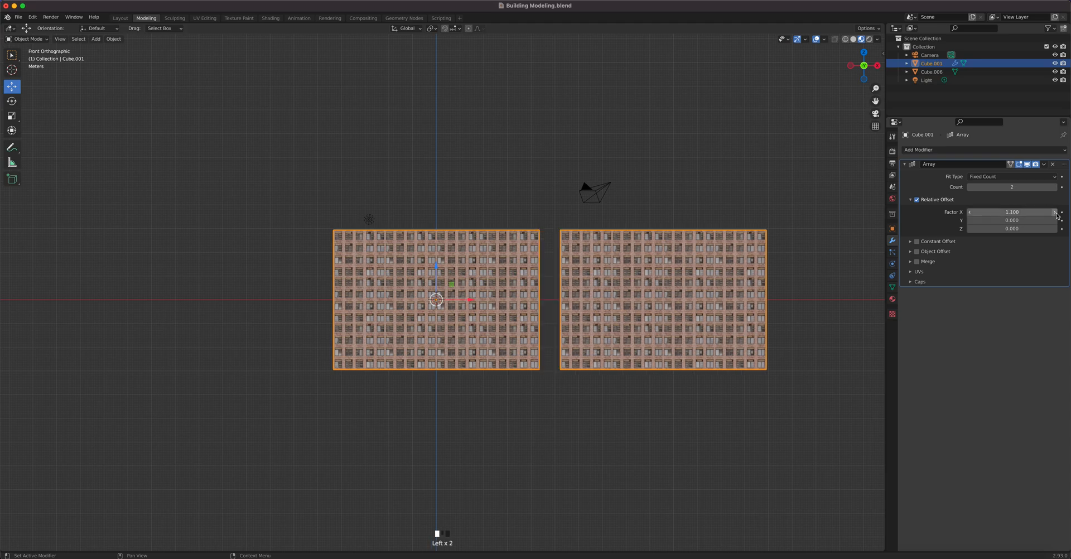
pyautogui.click(971, 212)
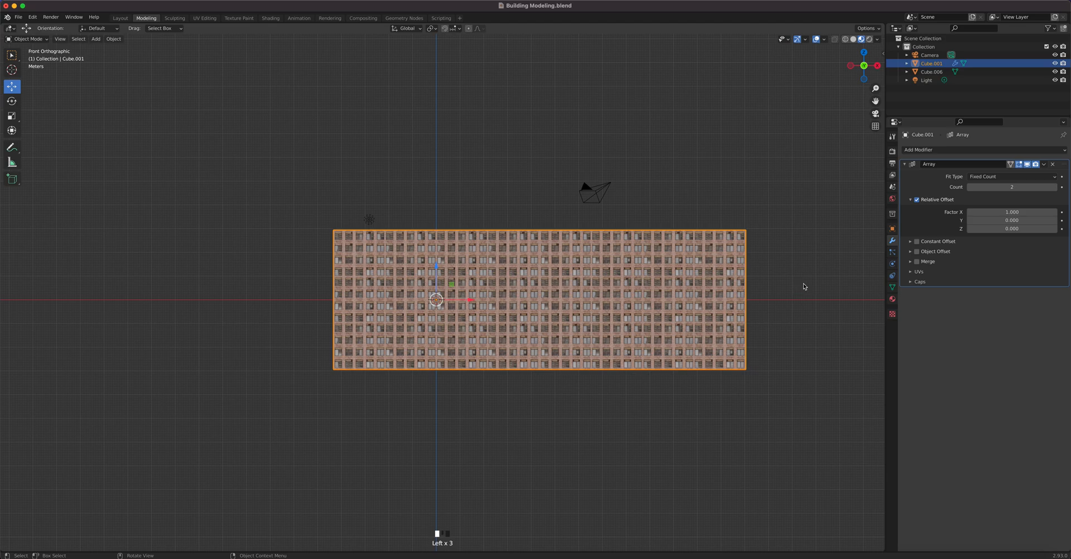
# - Set the array's relative offset factors to X 0, Y 0 and Z 1 so the copies stack upward
pyautogui.click(1001, 213)
pyautogui.write('0')
pyautogui.press('Return')
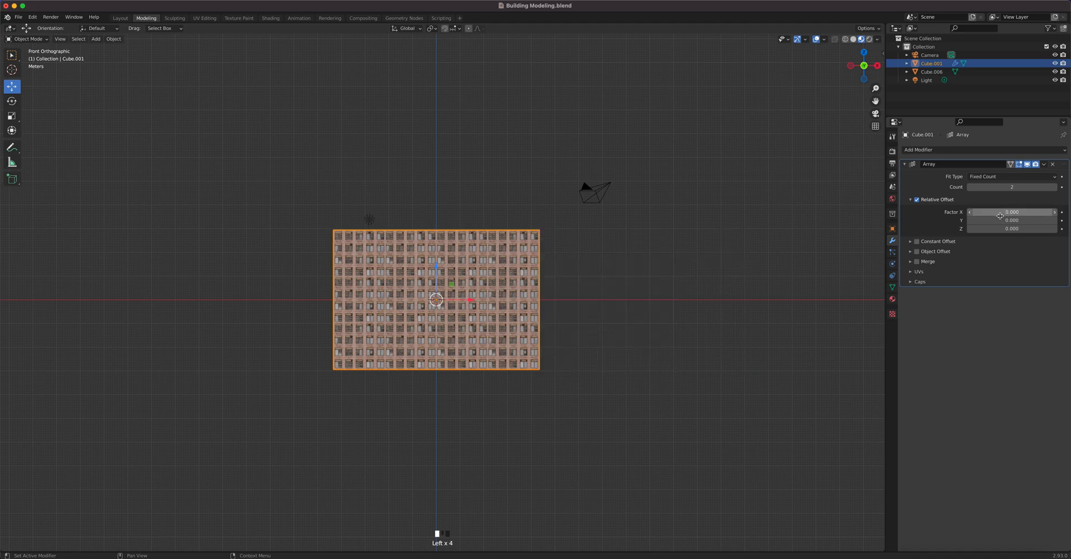
pyautogui.click(1000, 220)
pyautogui.write('0.0')
pyautogui.write('1')
pyautogui.press('Return')
pyautogui.click(1002, 222)
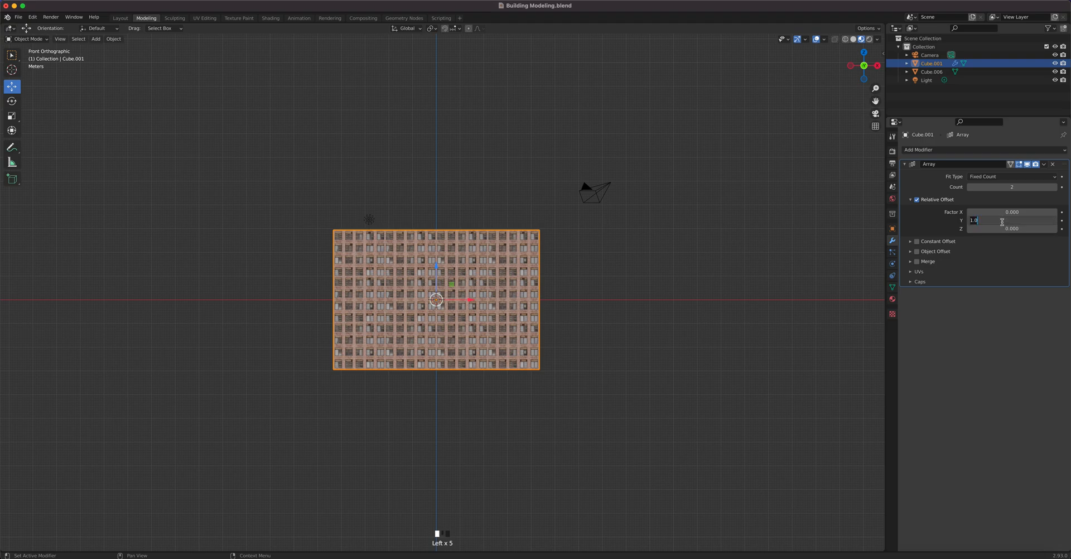
pyautogui.write('0')
pyautogui.click(1001, 228)
pyautogui.write('1')
pyautogui.click(1002, 229)
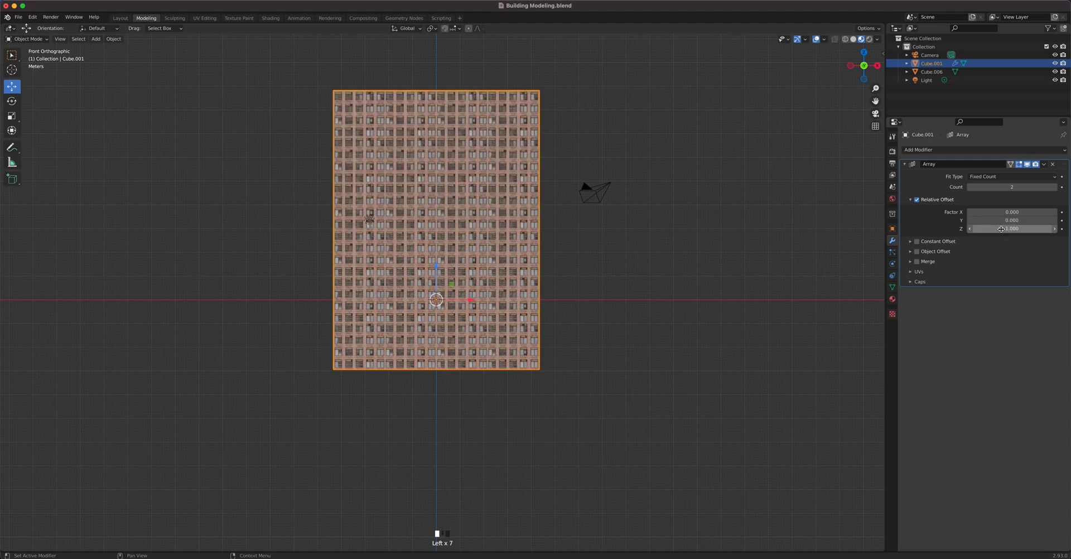
# - Raise the array's count to 6 to make the wall a tall tower facade
pyautogui.click(1055, 188)
pyautogui.click(1055, 187)
pyautogui.scroll(-4, 611, 242)
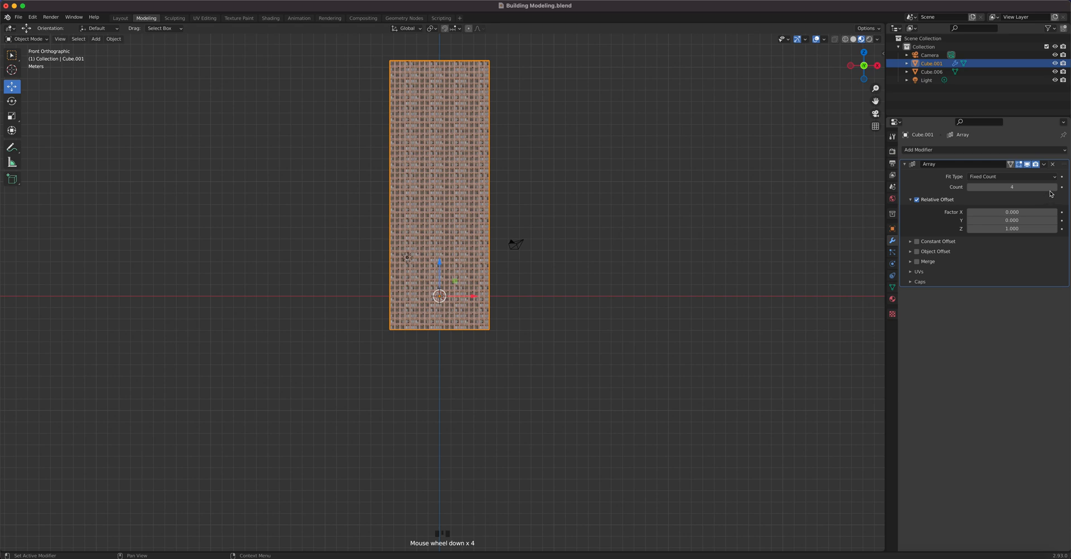
pyautogui.click(1055, 187)
pyautogui.keyDown('shift'); pyautogui.moveTo(520, 235); pyautogui.dragTo(507, 321, button='middle'); pyautogui.keyUp('shift')
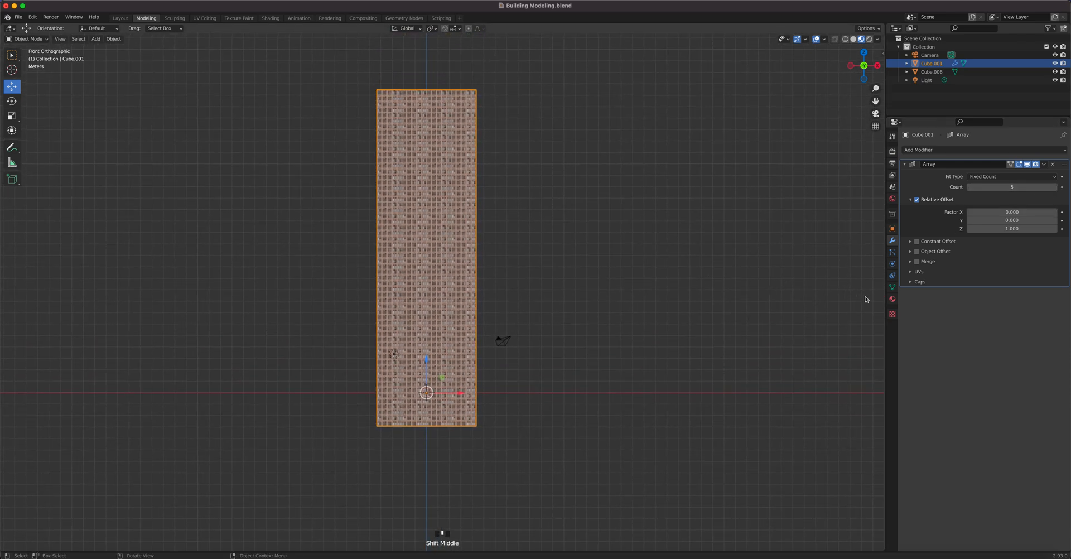
pyautogui.click(1057, 187)
pyautogui.keyDown('shift'); pyautogui.moveTo(577, 199); pyautogui.dragTo(571, 238, button='middle'); pyautogui.keyUp('shift')
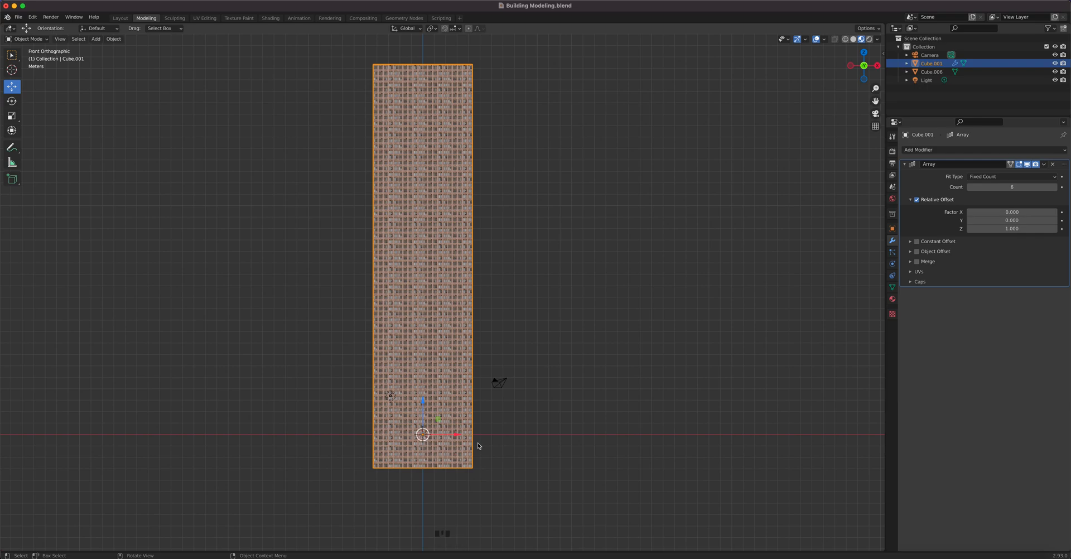
# - Show the arrayed wall from above in the top orthographic view
pyautogui.press('KP_7')
pyautogui.scroll(10, 423, 278)
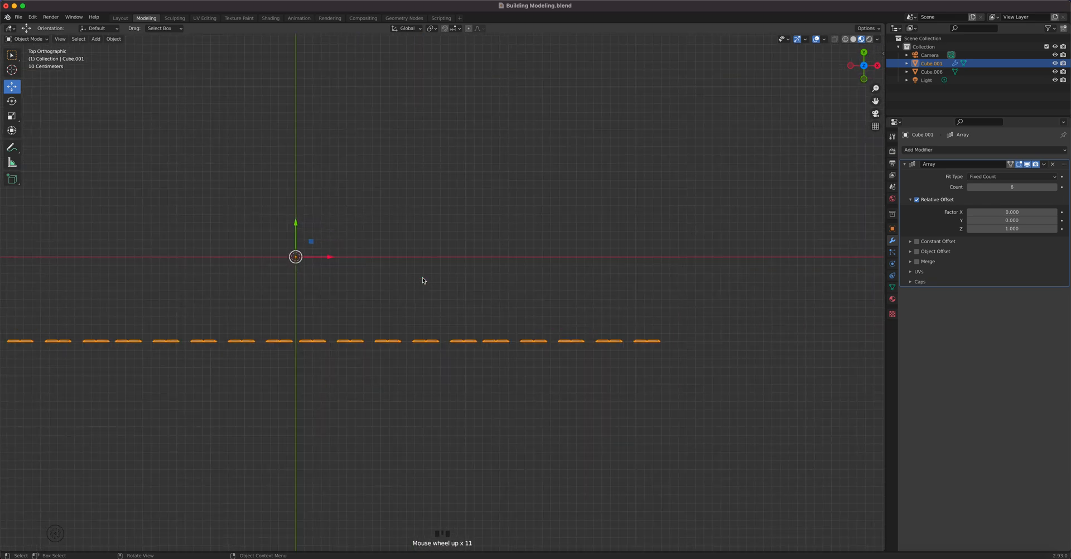
pyautogui.keyDown('shift'); pyautogui.moveTo(375, 306); pyautogui.dragTo(493, 321, button='middle'); pyautogui.keyUp('shift')
pyautogui.scroll(-3, 465, 315)
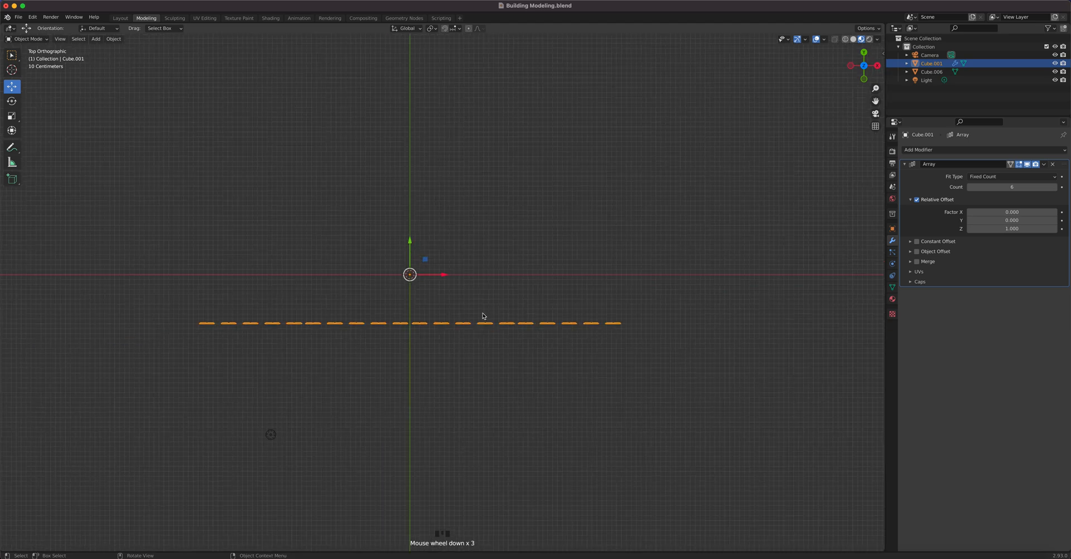
pyautogui.press('Tab')
pyautogui.hotkey('shift', 'a')
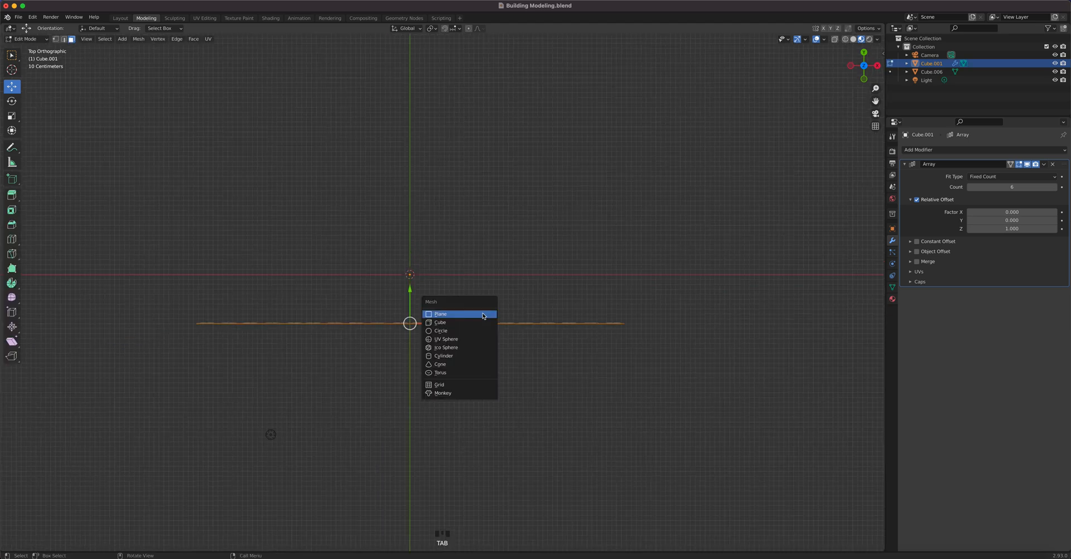
pyautogui.click(26, 39)
pyautogui.click(66, 50)
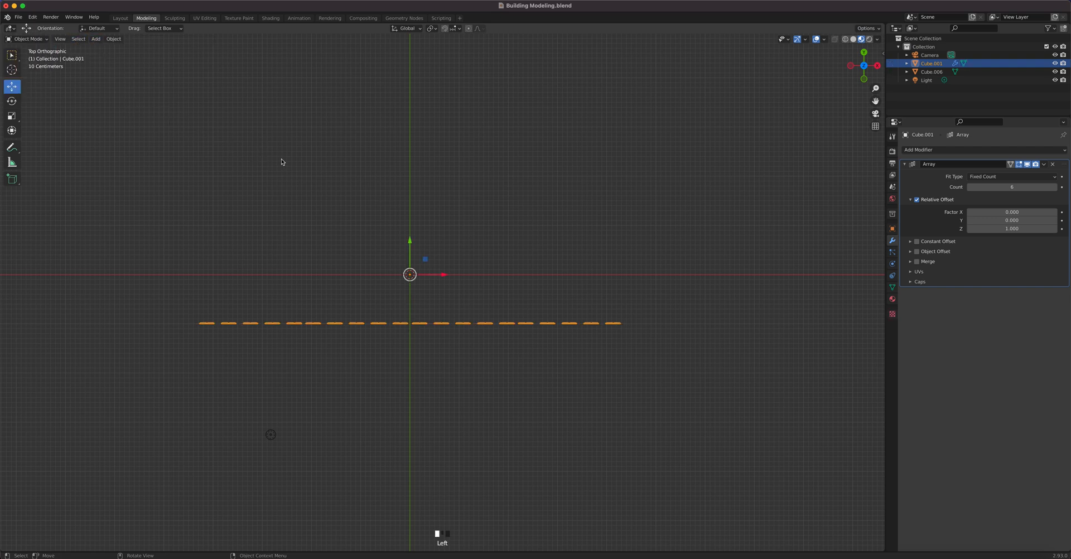
# - Add a cube at the origin and scale it uniformly by about 4.29 to match the wall's width
pyautogui.hotkey('shift', 'a')
pyautogui.moveTo(250, 166)
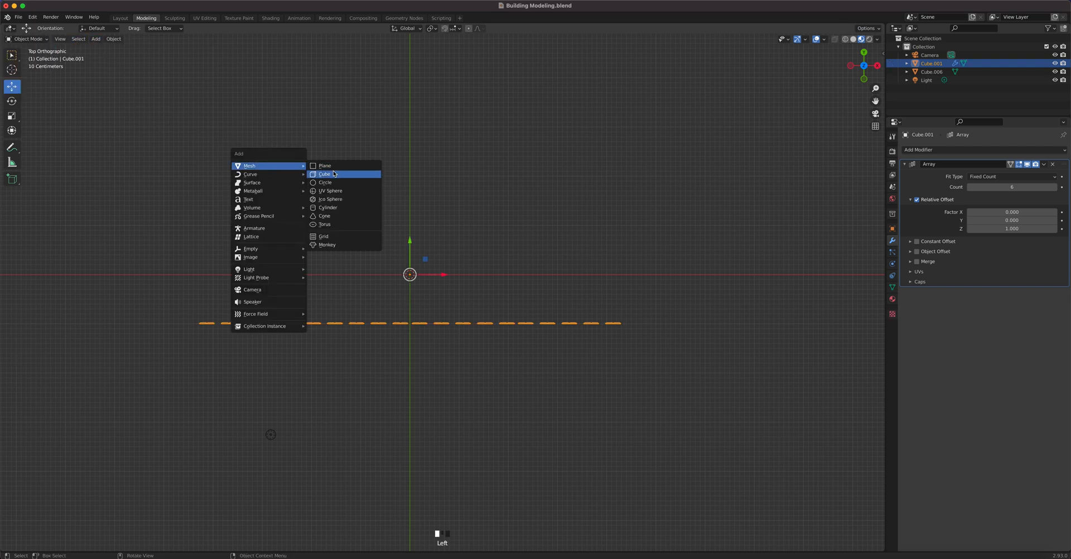
pyautogui.click(335, 174)
pyautogui.press('s')
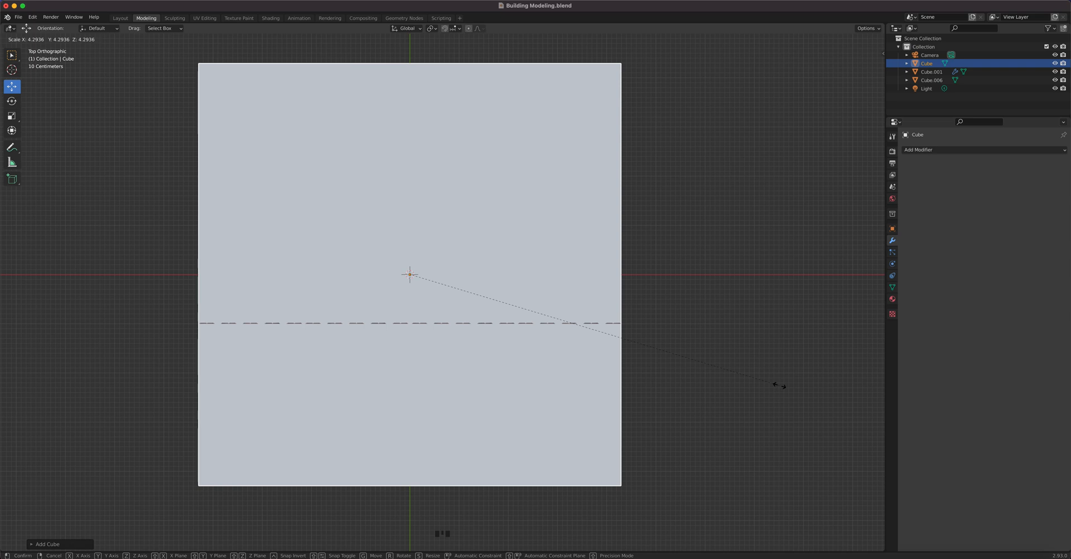
pyautogui.click(779, 386)
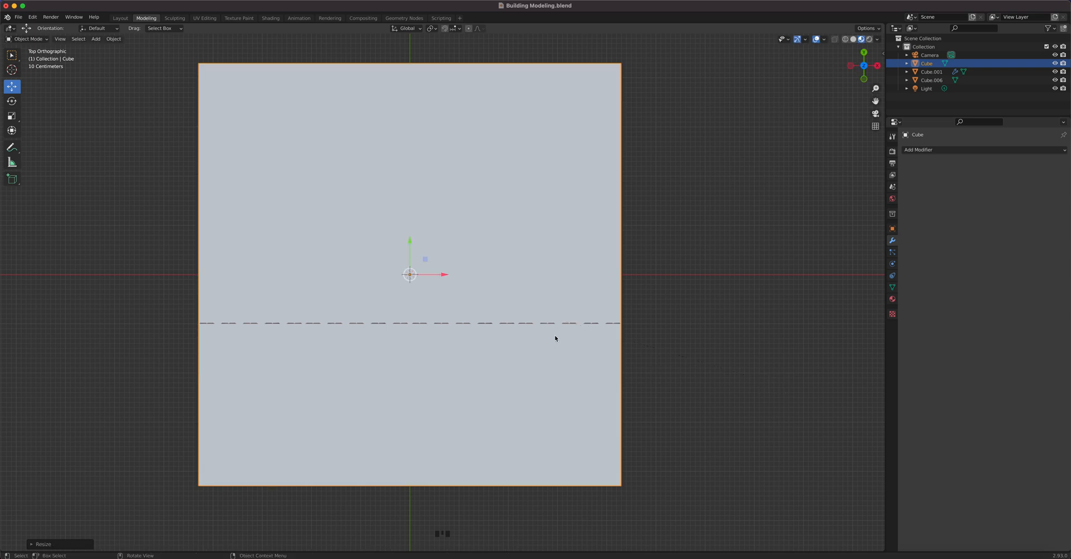
# - In Edit Mode, move the arrayed wall's mesh along Y until it lies on the cube's front edge
pyautogui.click(569, 323)
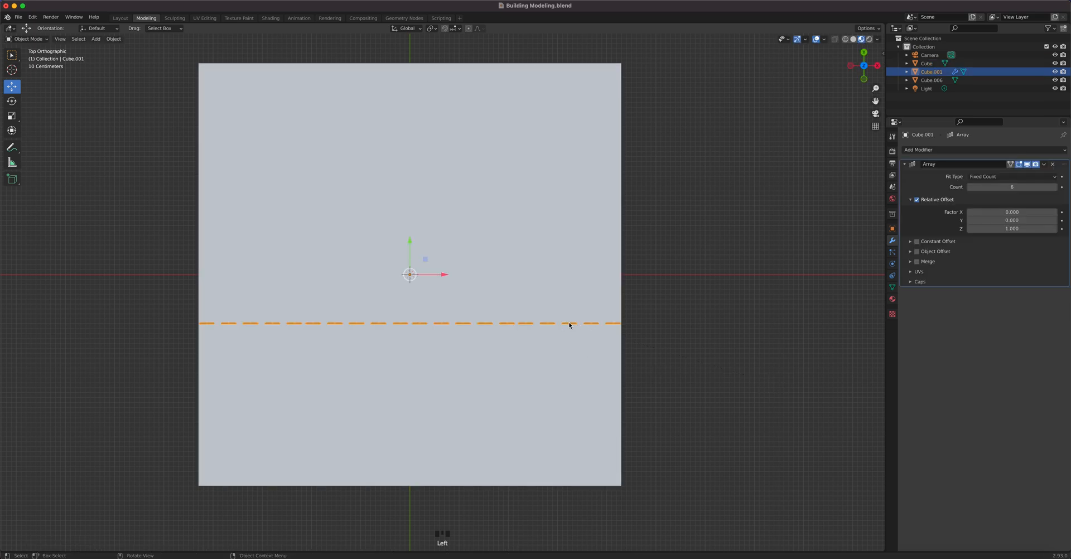
pyautogui.click(27, 39)
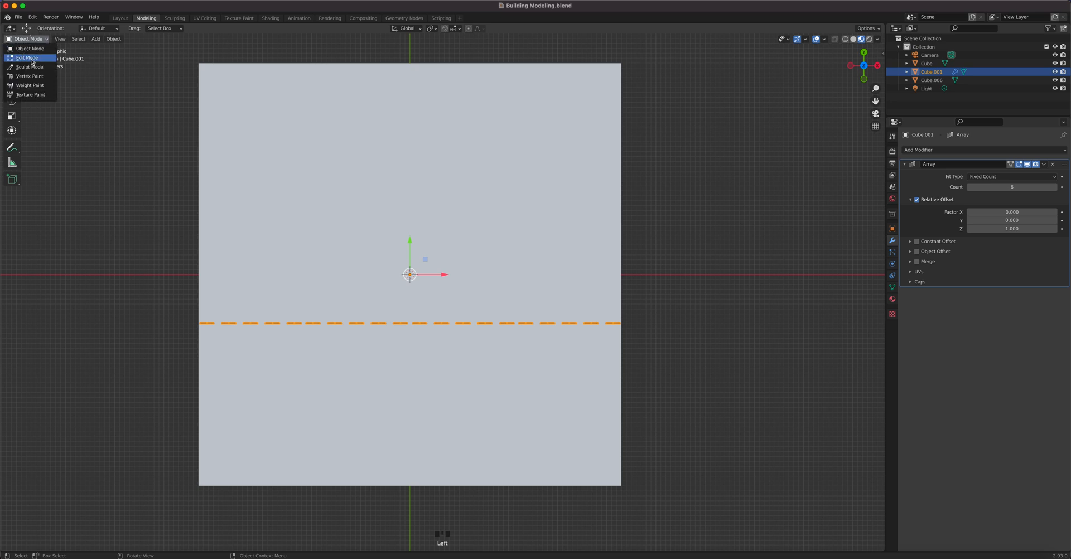
pyautogui.click(23, 58)
pyautogui.moveTo(410, 289); pyautogui.dragTo(409, 453)
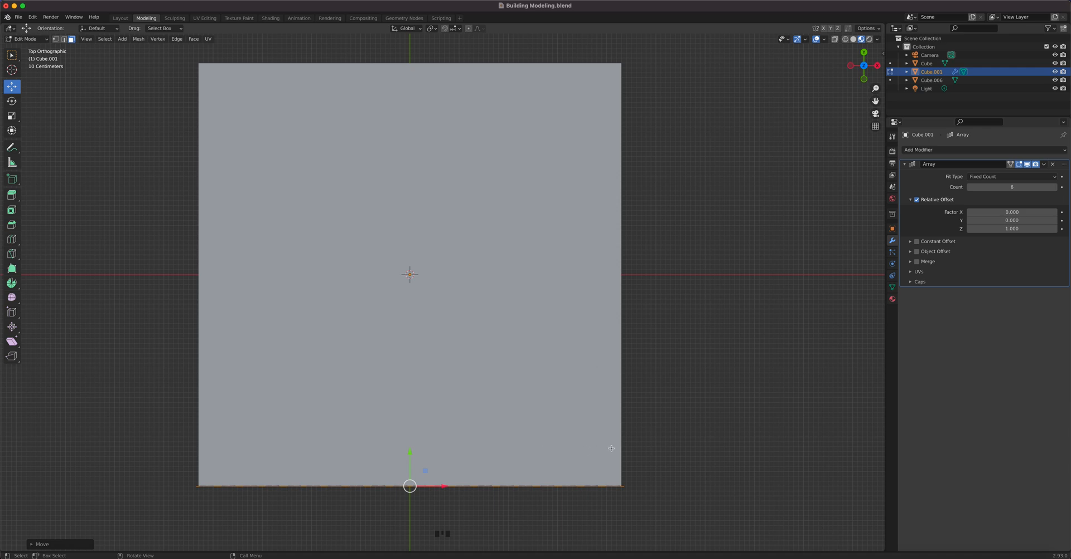
pyautogui.press('shift')
pyautogui.hotkey('shift', 'd')
pyautogui.rightClick(578, 439)
pyautogui.press('r')
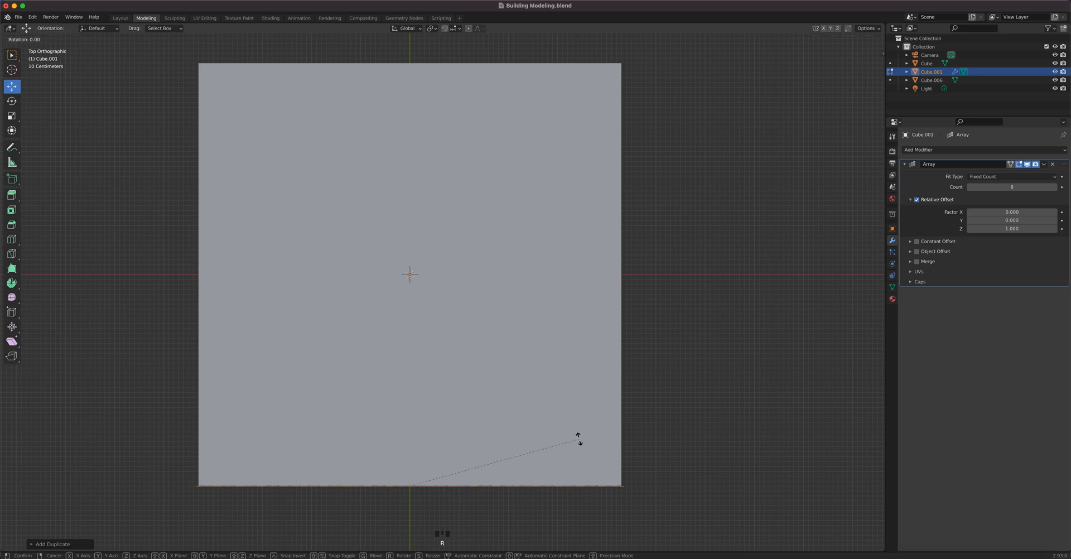
pyautogui.rightClick(634, 322)
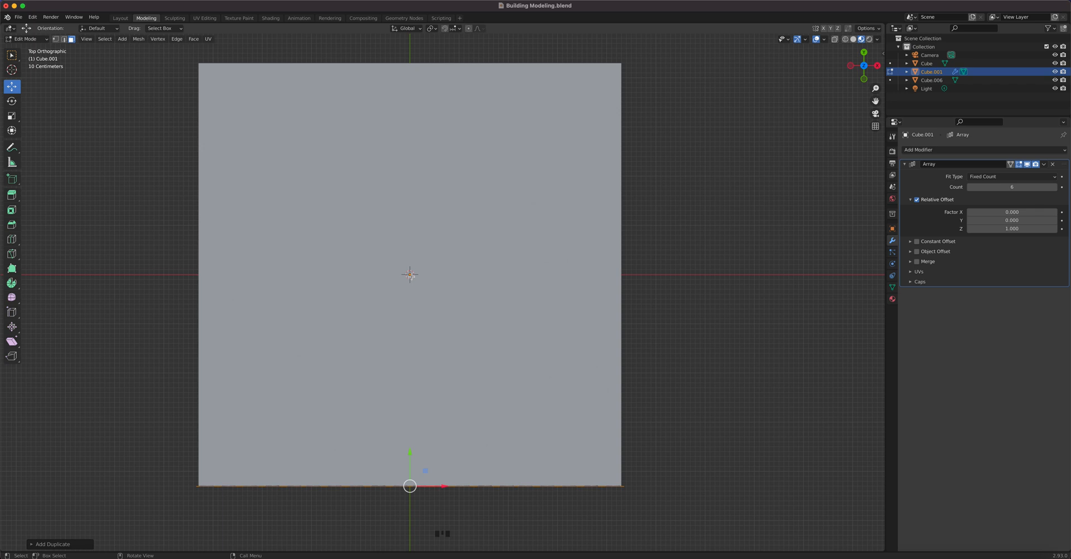
pyautogui.hotkey('ctrl', 'z')
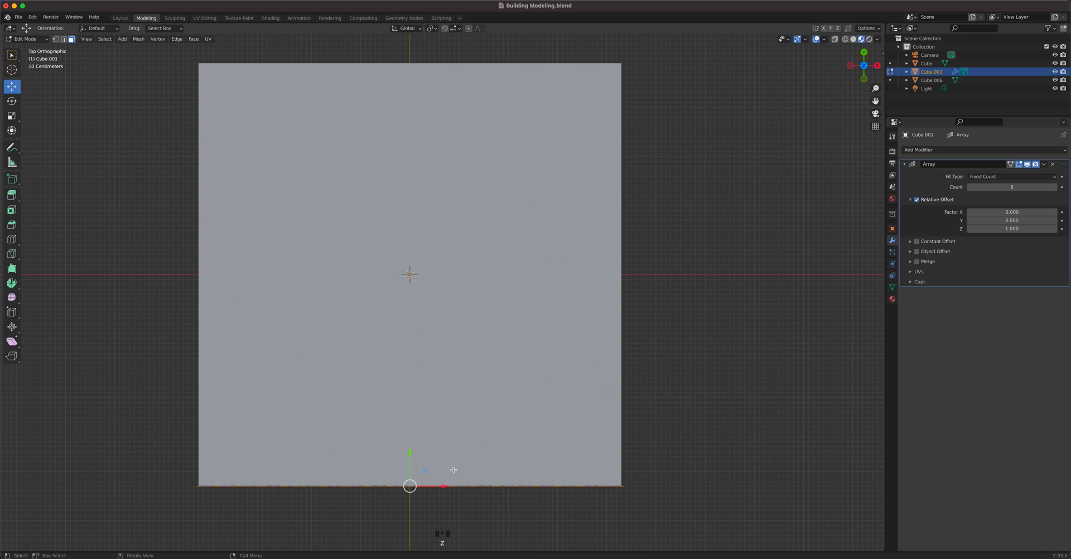
# - In Object Mode, duplicate the arrayed wall and rotate the copy 90 degrees about the origin onto the cube's +X side
pyautogui.click(26, 39)
pyautogui.click(28, 48)
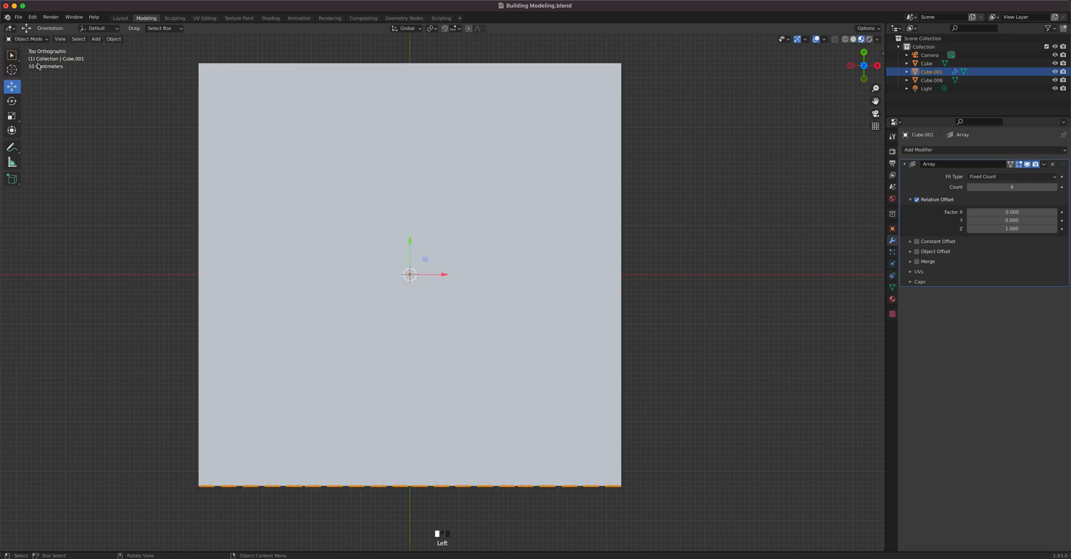
pyautogui.press('r')
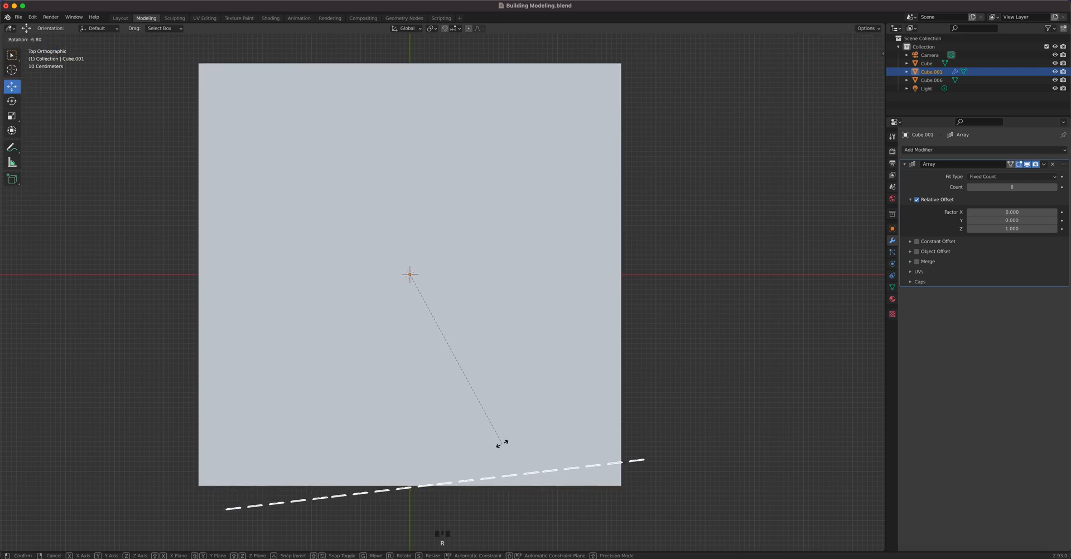
pyautogui.press('Escape')
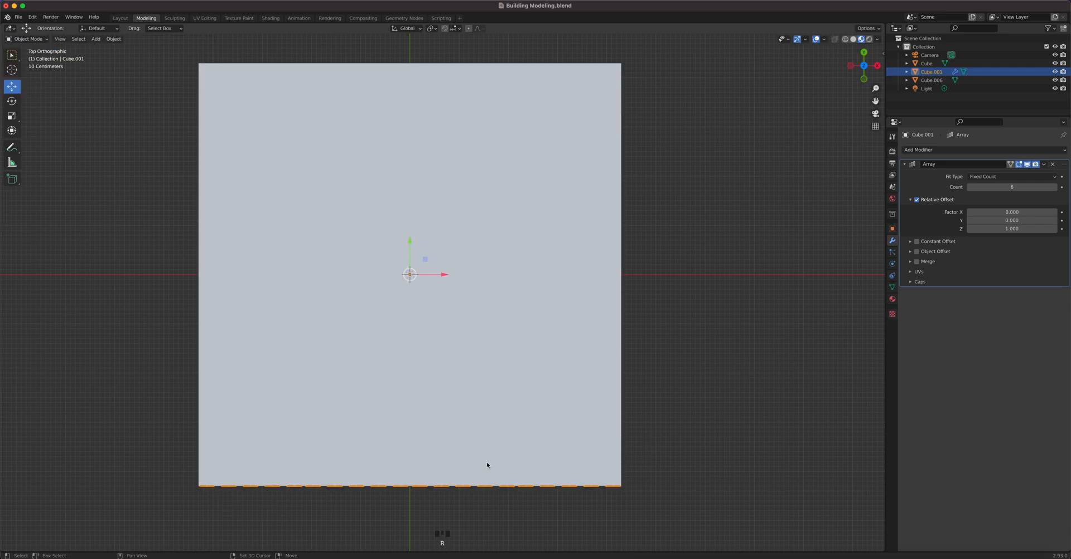
pyautogui.hotkey('shift', 'd')
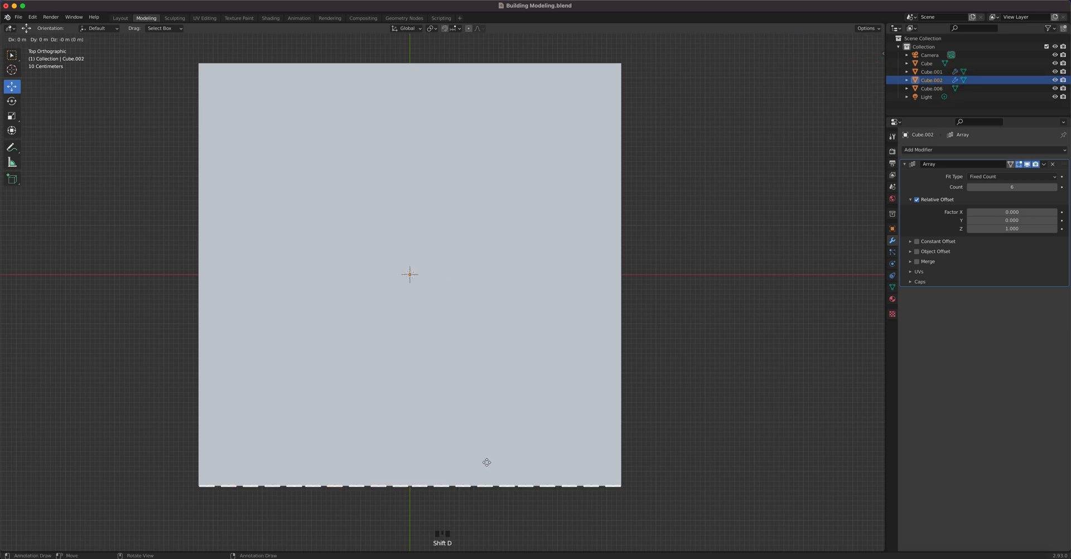
pyautogui.press('r')
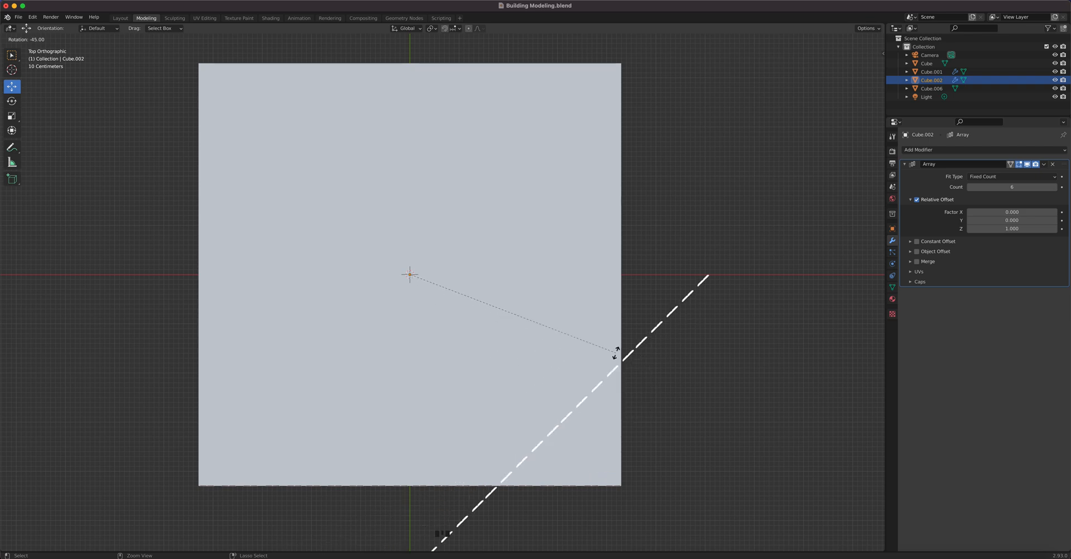
pyautogui.click(607, 184)
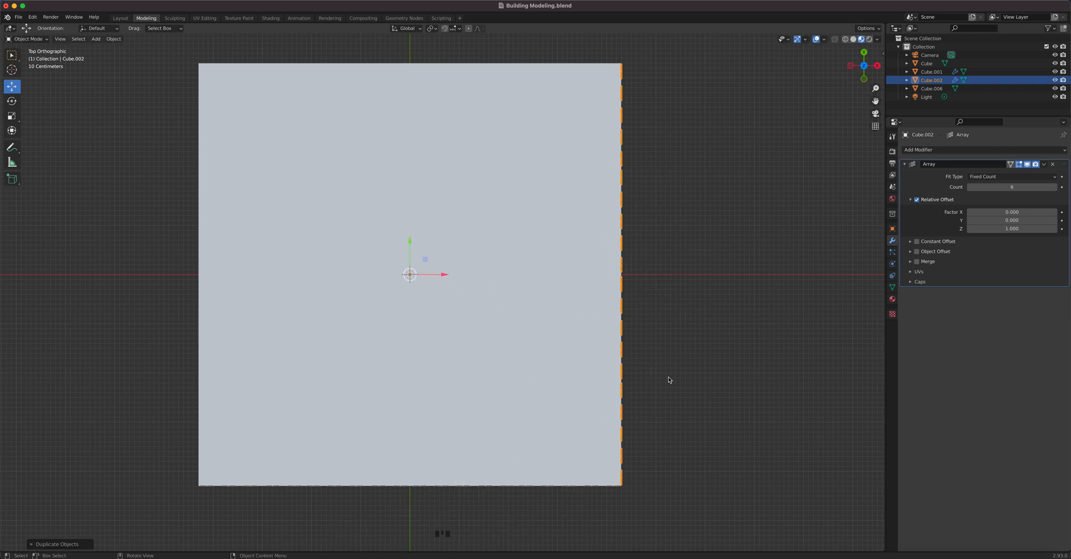
# - Duplicate the two adjoining walls together and rotate the copies 180 degrees in top view to enclose the cube's other two sides
pyautogui.moveTo(667, 377); pyautogui.dragTo(601, 310, button='middle')
pyautogui.scroll(-8, 600, 309)
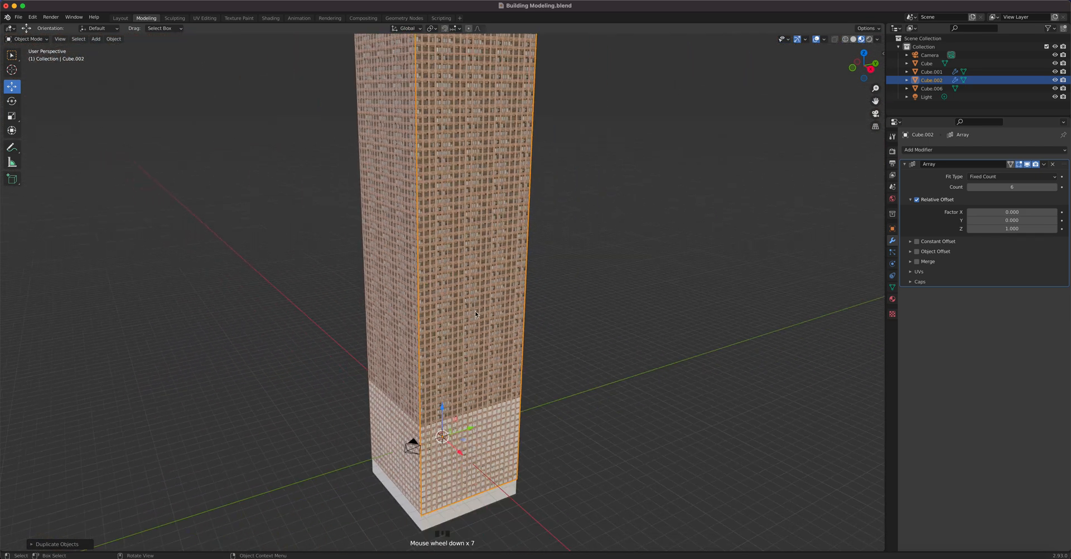
pyautogui.scroll(1, 450, 311)
pyautogui.moveTo(450, 311); pyautogui.dragTo(407, 286, button='middle')
pyautogui.keyDown('shift'); pyautogui.click(397, 240); pyautogui.keyUp('shift')
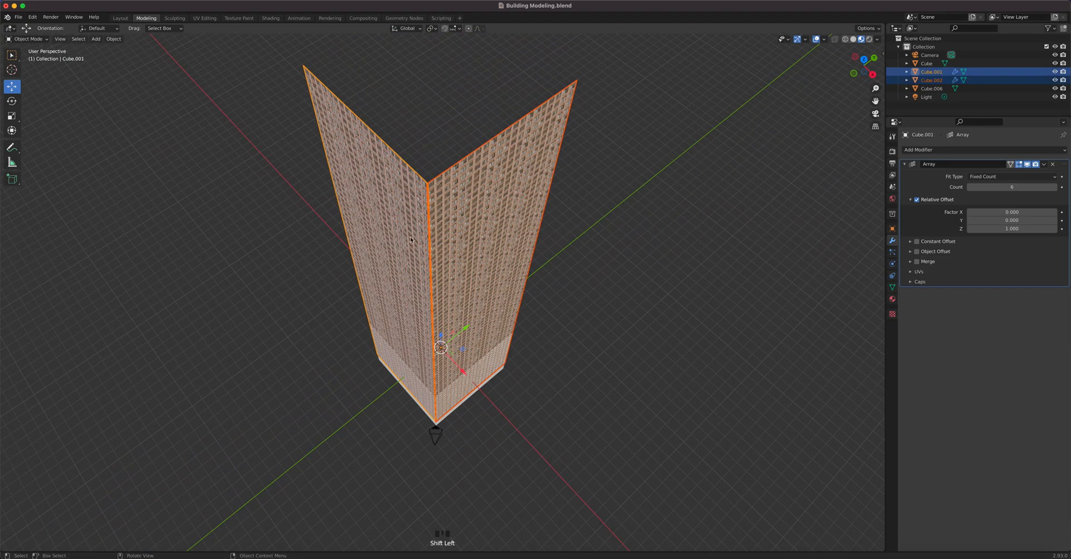
pyautogui.press('KP_7')
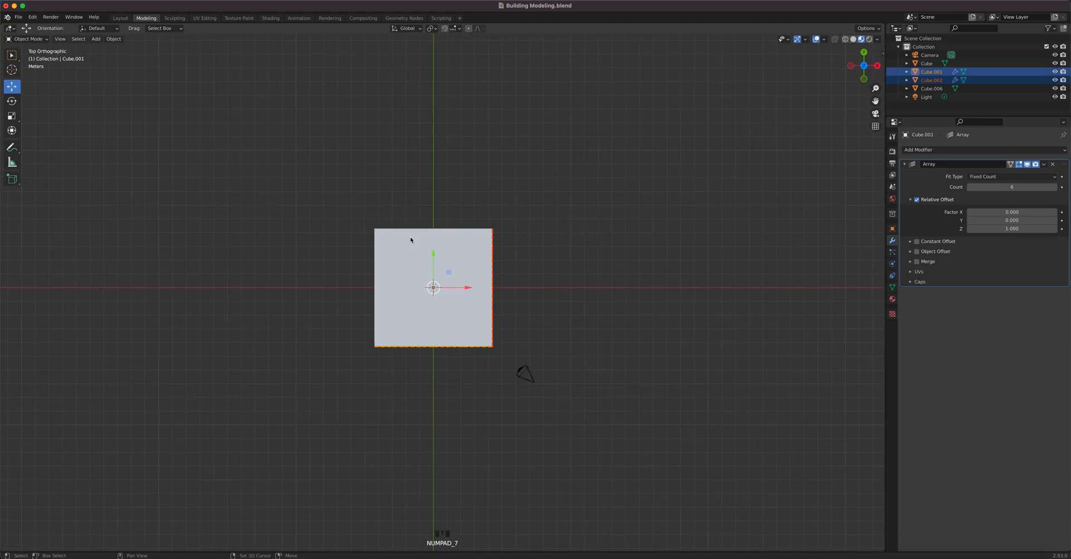
pyautogui.hotkey('shift', 'd')
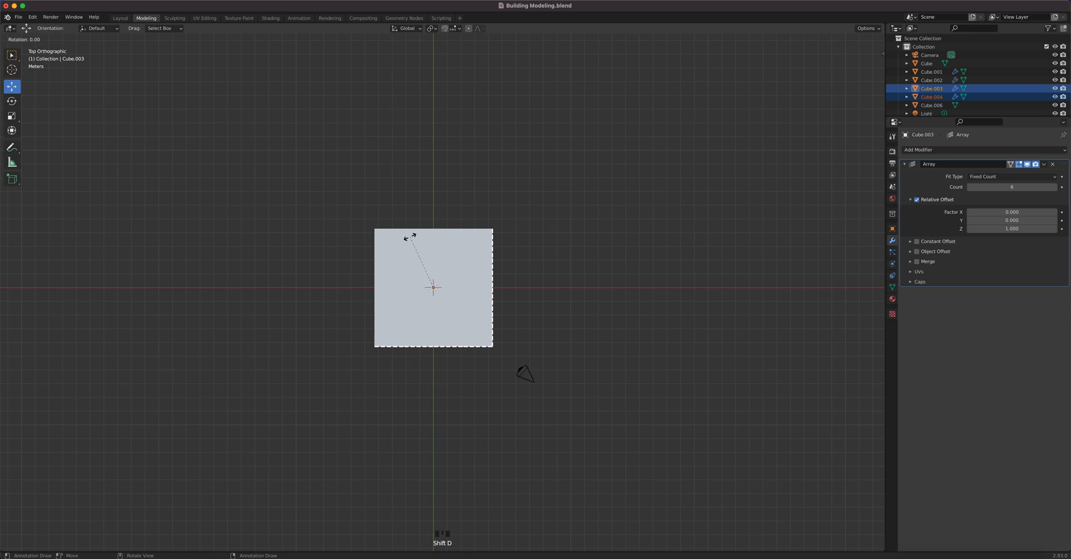
pyautogui.press('r')
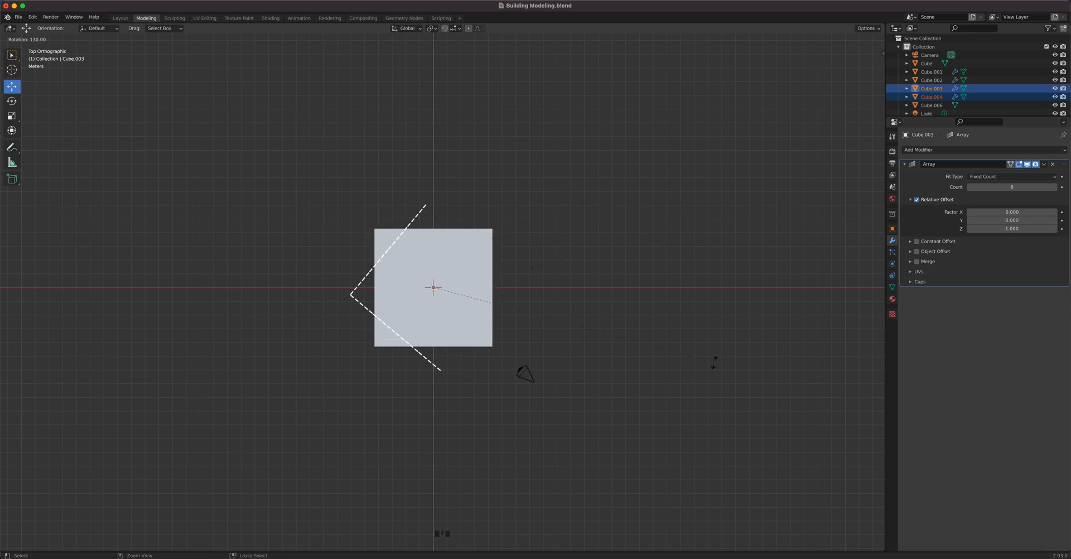
pyautogui.click(566, 50)
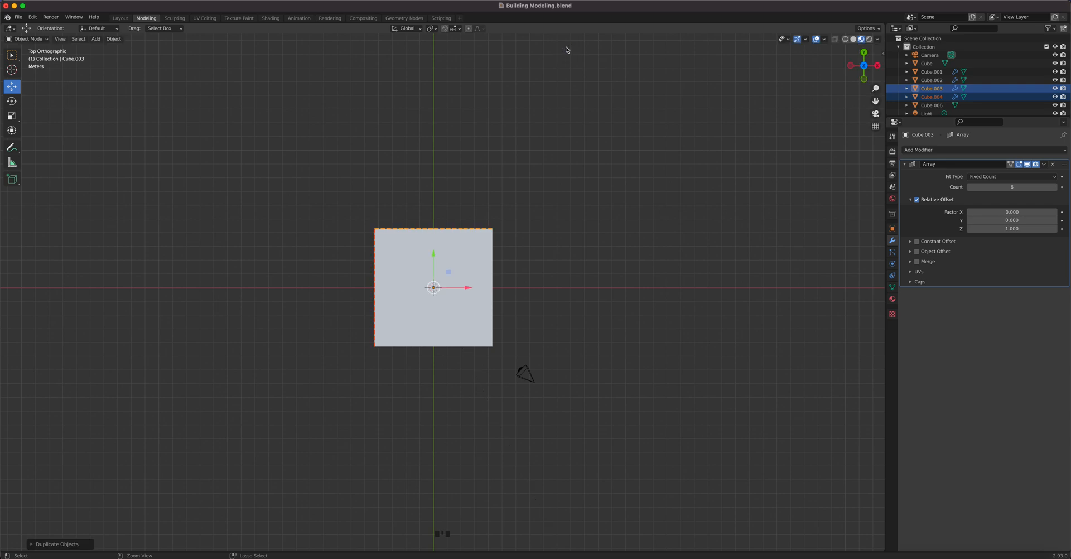
# - Delete the guide cube inside the four walls and inspect the tower's corner up close
pyautogui.click(474, 264)
pyautogui.press('Delete')
pyautogui.moveTo(524, 287); pyautogui.dragTo(443, 223, button='middle')
pyautogui.scroll(-5, 480, 217)
pyautogui.scroll(4, 443, 226)
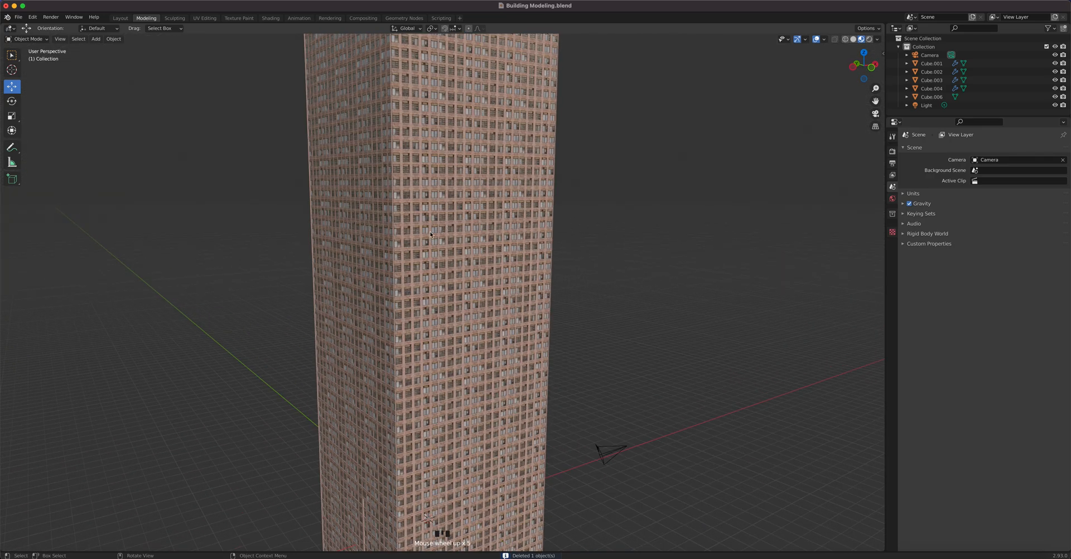
pyautogui.scroll(2, 436, 232)
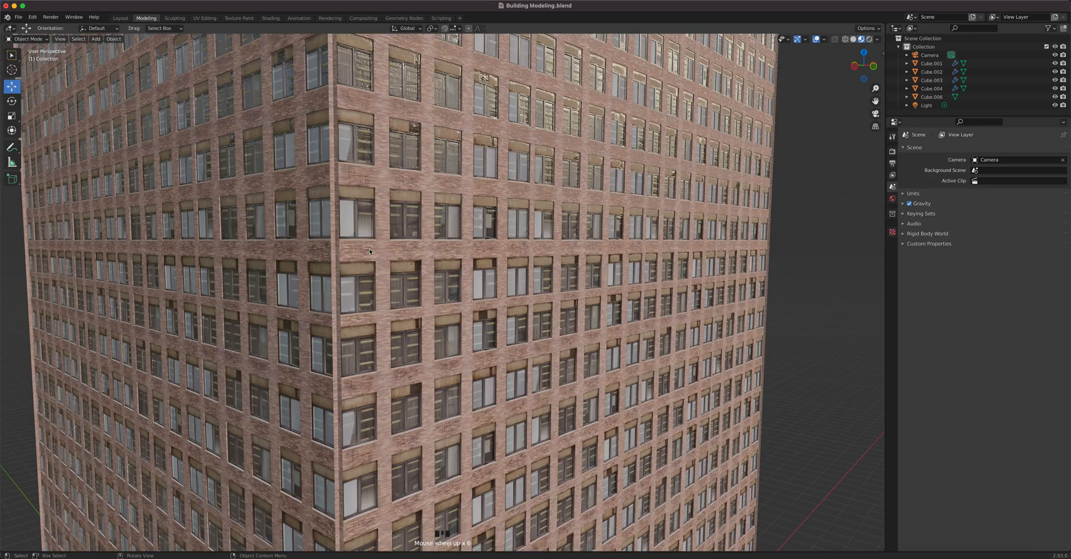
# - In the right orthographic wireframe view, nudge the front wall slightly outward along Y
pyautogui.moveTo(330, 253)
pyautogui.mouseDown(button='middle')
pyautogui.moveTo(391, 241)
pyautogui.moveTo(329, 247)
pyautogui.mouseUp(button='middle')
pyautogui.click(261, 271)
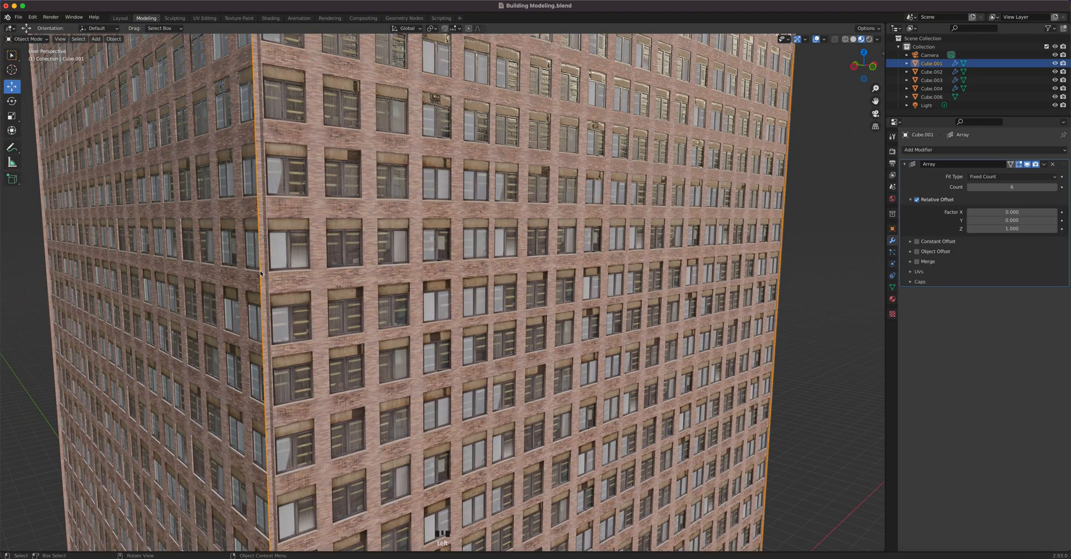
pyautogui.press('KP_3')
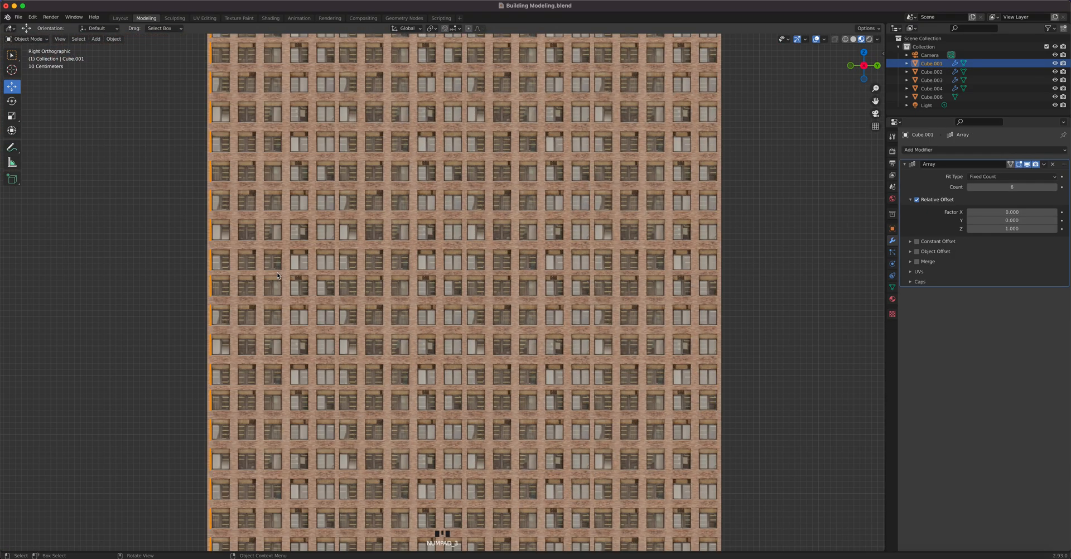
pyautogui.click(846, 40)
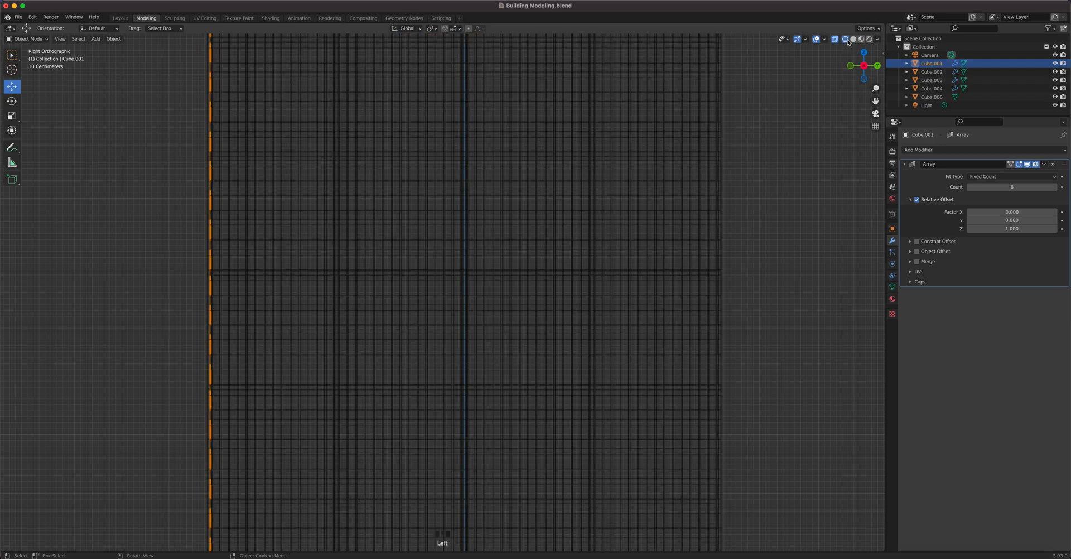
pyautogui.scroll(-5, 353, 298)
pyautogui.keyDown('shift'); pyautogui.moveTo(390, 378); pyautogui.dragTo(459, 203, button='middle'); pyautogui.keyUp('shift')
pyautogui.scroll(5, 454, 244)
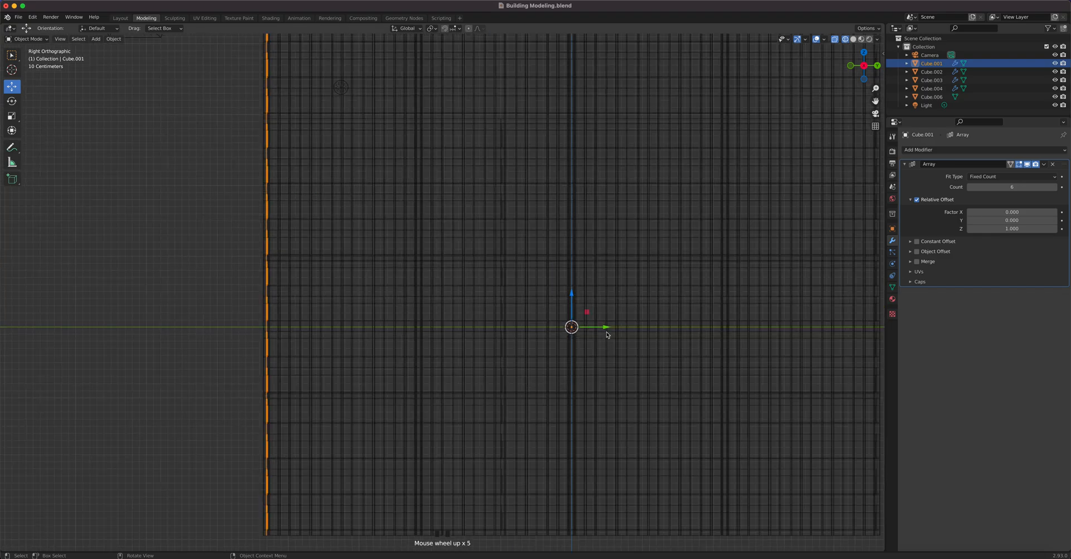
pyautogui.moveTo(605, 331); pyautogui.dragTo(603, 332)
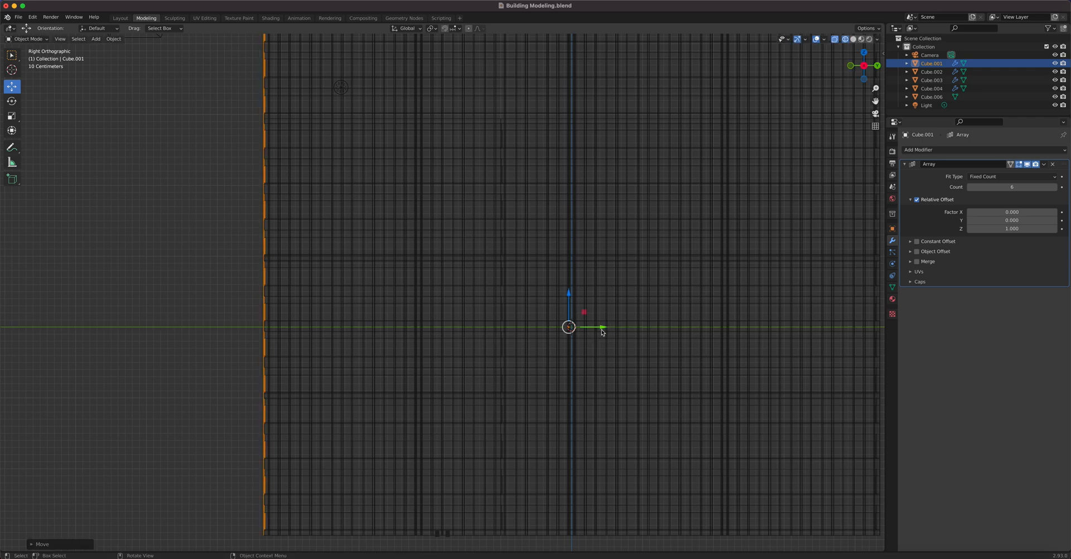
# - Move the back wall outward along Y to the side walls' edge, with a final nudge of about 0.01 m
pyautogui.keyDown('shift'); pyautogui.moveTo(811, 342); pyautogui.dragTo(440, 343, button='middle'); pyautogui.keyUp('shift')
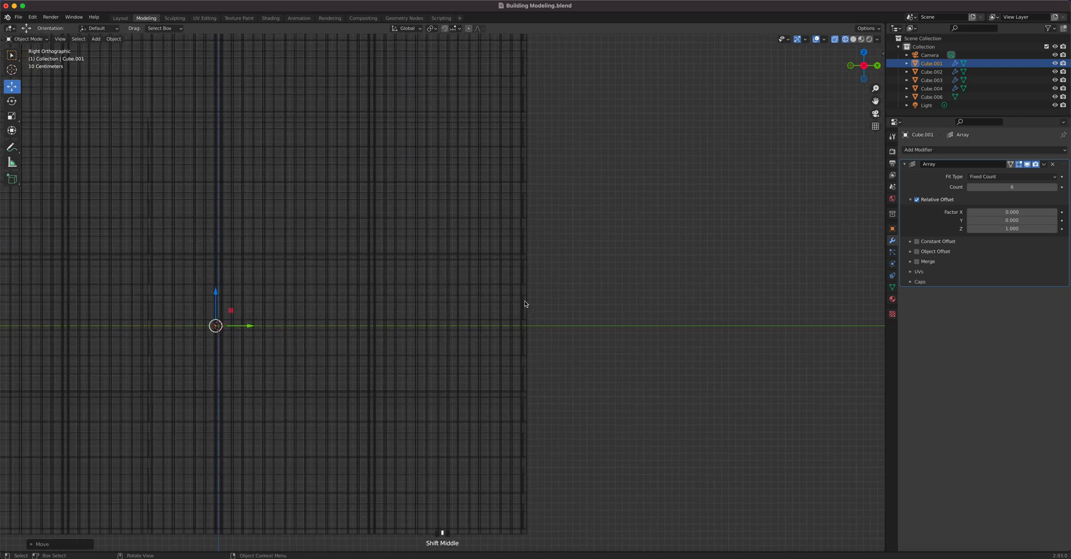
pyautogui.click(524, 301)
pyautogui.click(524, 295)
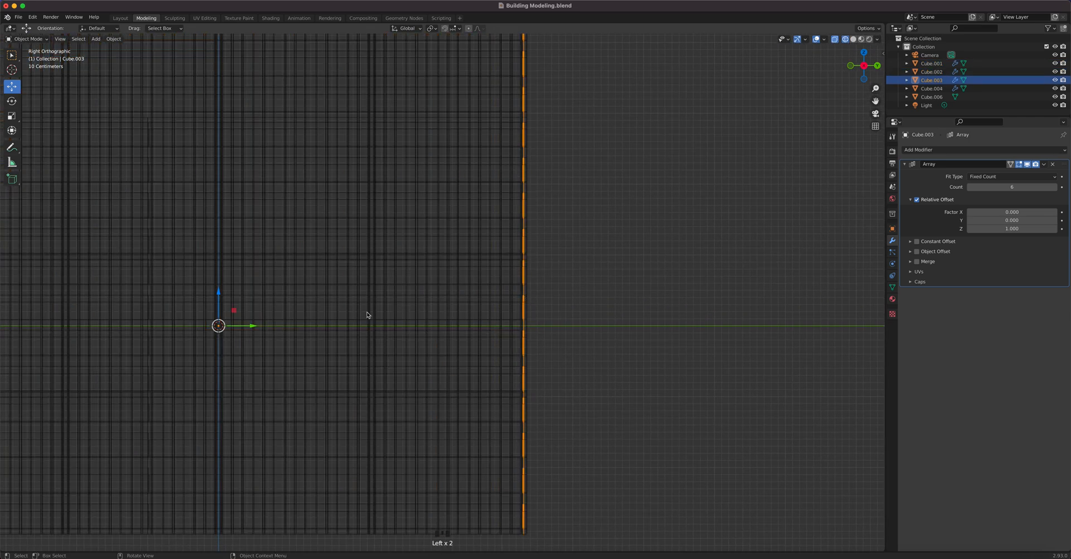
pyautogui.moveTo(259, 325); pyautogui.dragTo(256, 325)
pyautogui.keyDown('shift'); pyautogui.moveTo(346, 353); pyautogui.dragTo(382, 211, button='middle'); pyautogui.keyUp('shift')
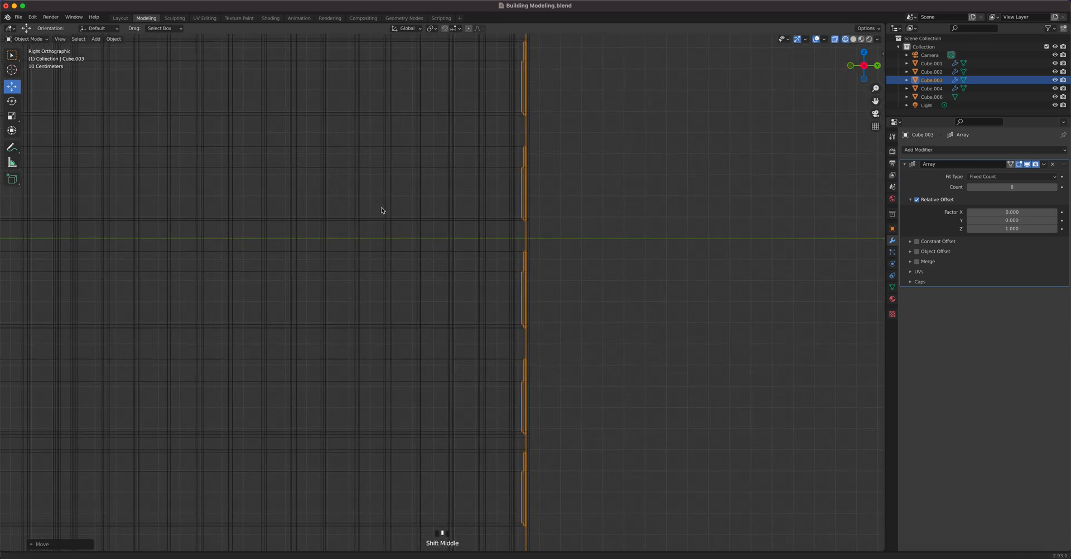
pyautogui.press('g')
pyautogui.press('y')
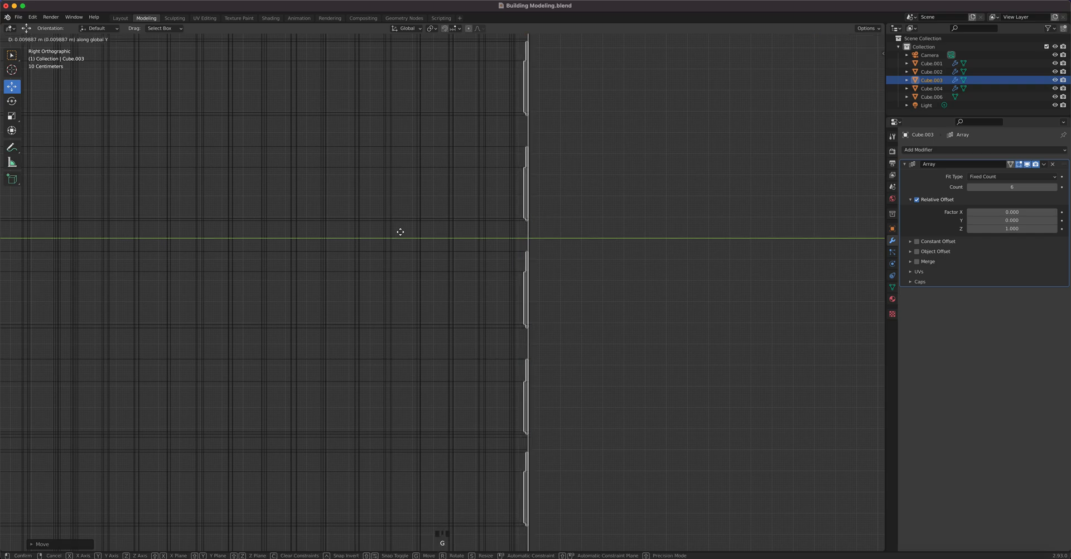
pyautogui.click(400, 232)
# - Fine-tune the front wall's position along Y against the side walls' outer edge
pyautogui.keyDown('shift'); pyautogui.moveTo(355, 333); pyautogui.dragTo(706, 327, button='middle'); pyautogui.keyUp('shift')
pyautogui.keyDown('shift'); pyautogui.moveTo(335, 293); pyautogui.dragTo(578, 278, button='middle'); pyautogui.keyUp('shift')
pyautogui.keyDown('shift'); pyautogui.moveTo(312, 276); pyautogui.dragTo(608, 277, button='middle'); pyautogui.keyUp('shift')
pyautogui.keyDown('shift'); pyautogui.moveTo(290, 270); pyautogui.dragTo(598, 271, button='middle'); pyautogui.keyUp('shift')
pyautogui.keyDown('shift'); pyautogui.moveTo(340, 272); pyautogui.dragTo(669, 270, button='middle'); pyautogui.keyUp('shift')
pyautogui.scroll(5, 492, 243)
pyautogui.click(525, 221)
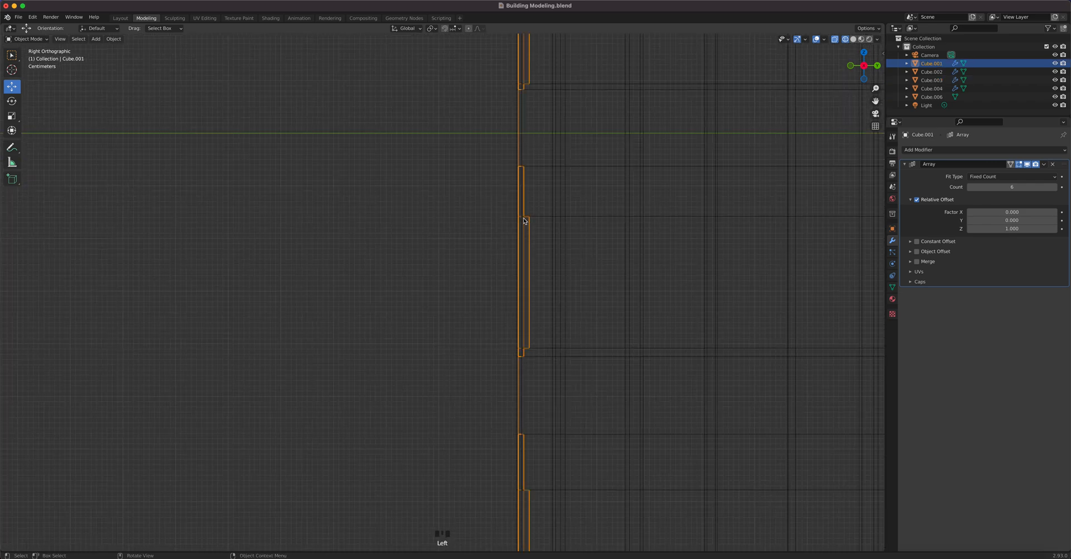
pyautogui.press('g')
pyautogui.press('y')
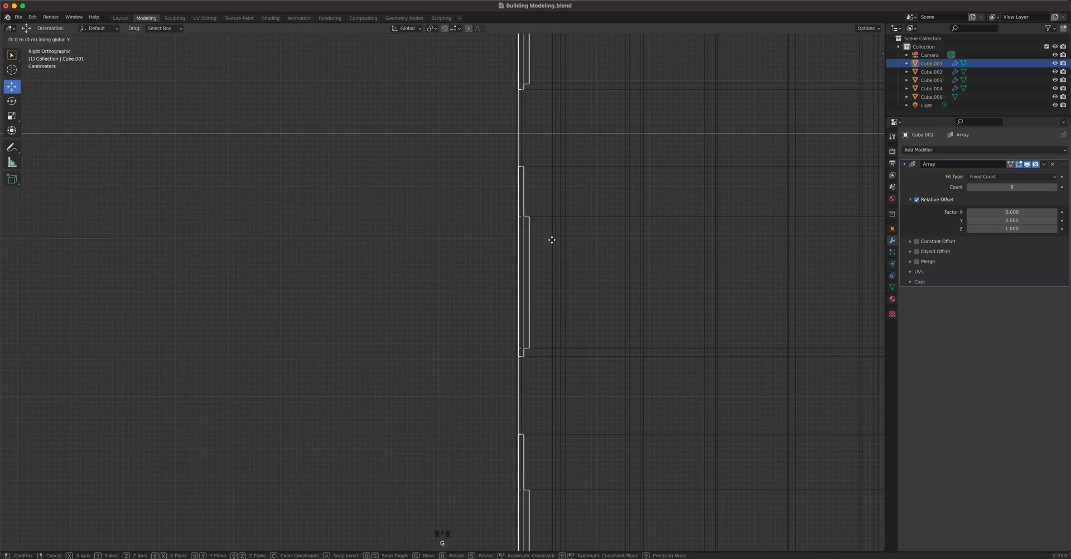
pyautogui.click(551, 243)
# - In the front orthographic view, move the +X side wall outward along X by about 0.043 m
pyautogui.press('KP_1')
pyautogui.scroll(-2, 522, 283)
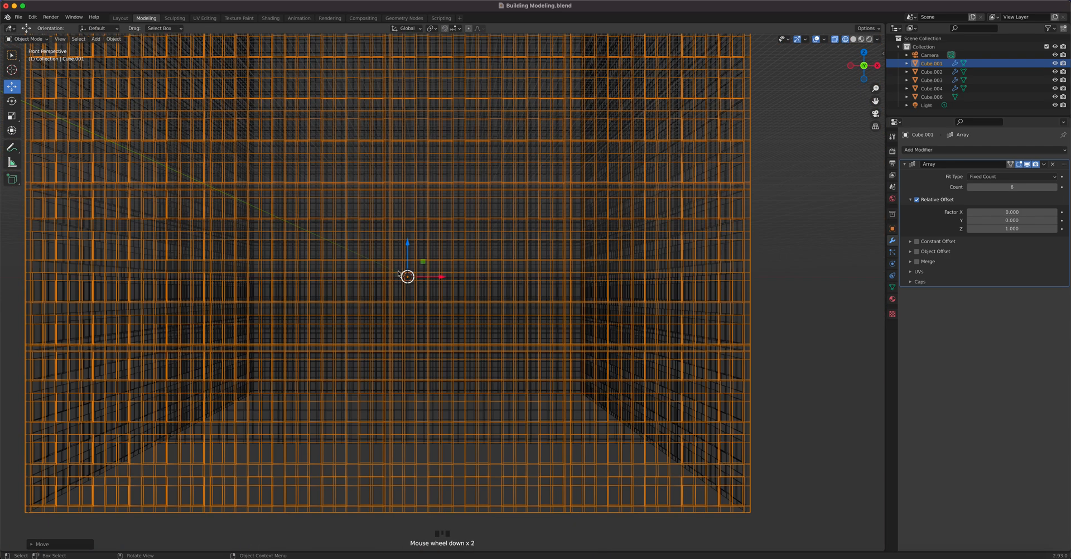
pyautogui.press('KP_1')
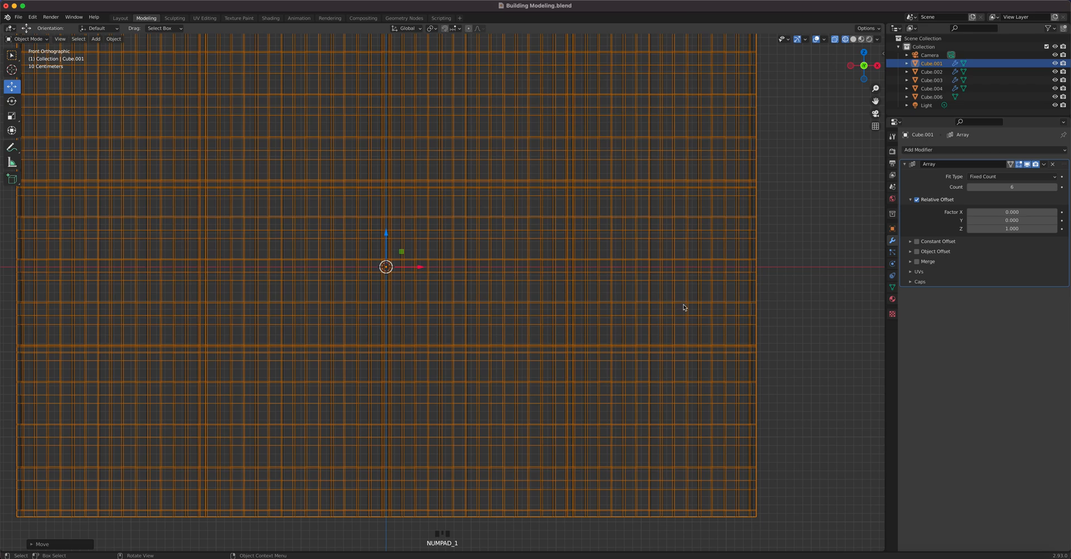
pyautogui.click(754, 333)
pyautogui.scroll(6, 545, 311)
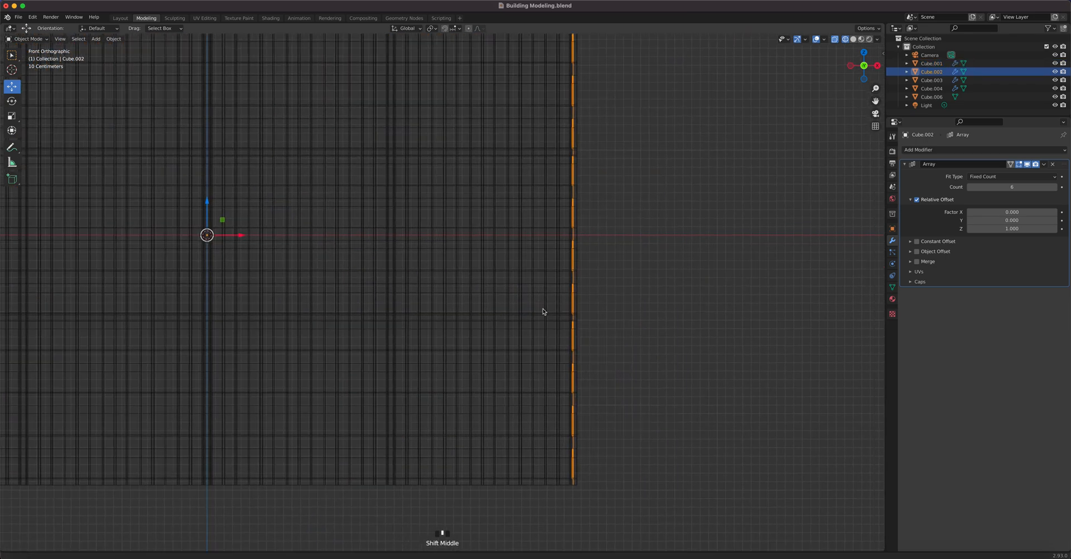
pyautogui.scroll(3, 530, 226)
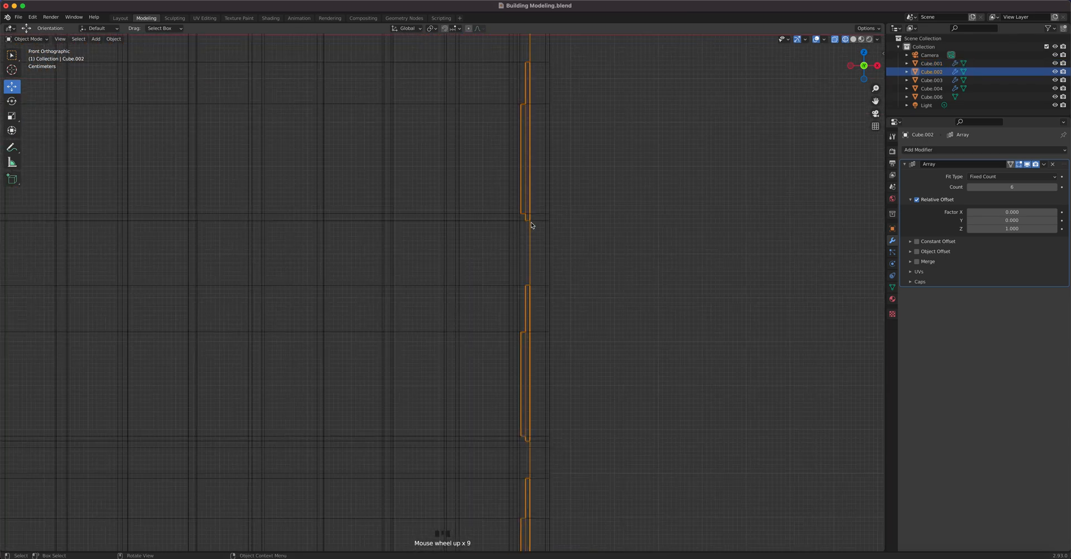
pyautogui.press('g')
pyautogui.press('x')
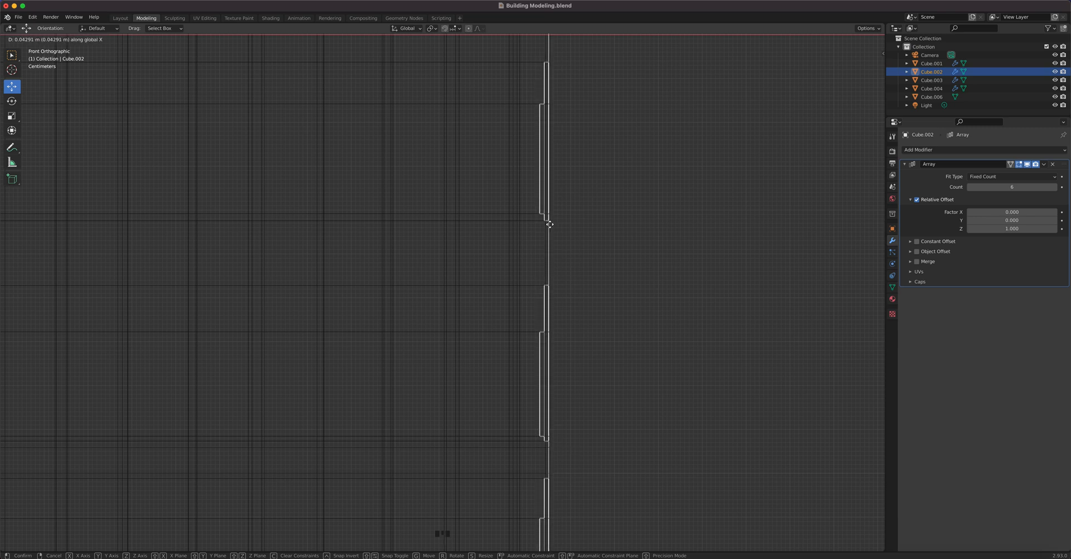
pyautogui.click(550, 224)
# - In the front orthographic view, move the -X side wall outward along X by about 0.033 m
pyautogui.keyDown('shift'); pyautogui.moveTo(259, 266); pyautogui.dragTo(580, 253, button='middle'); pyautogui.keyUp('shift')
pyautogui.keyDown('shift'); pyautogui.moveTo(297, 249); pyautogui.dragTo(842, 279, button='middle'); pyautogui.keyUp('shift')
pyautogui.middleClick(302, 251)
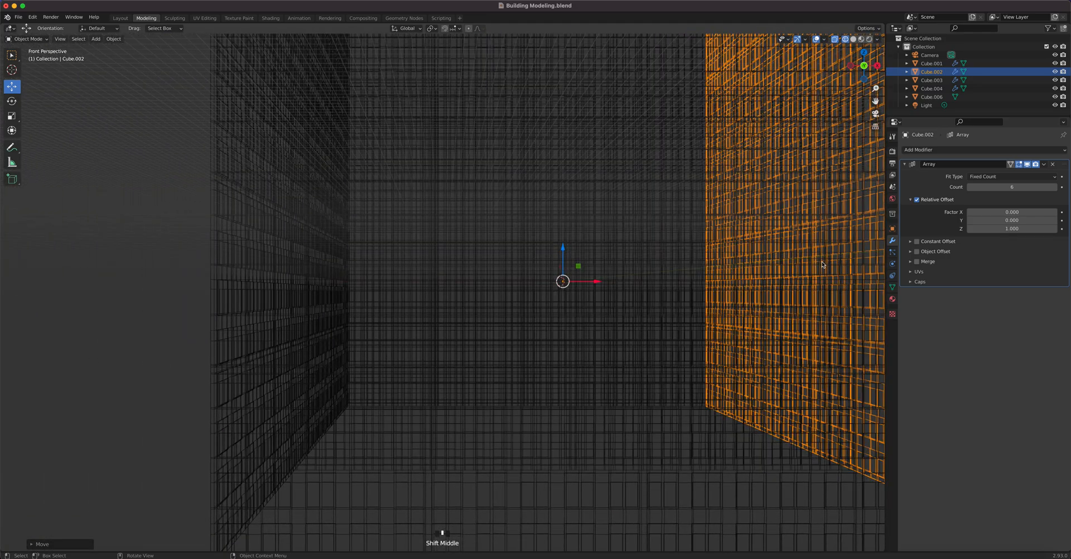
pyautogui.press('KP_1')
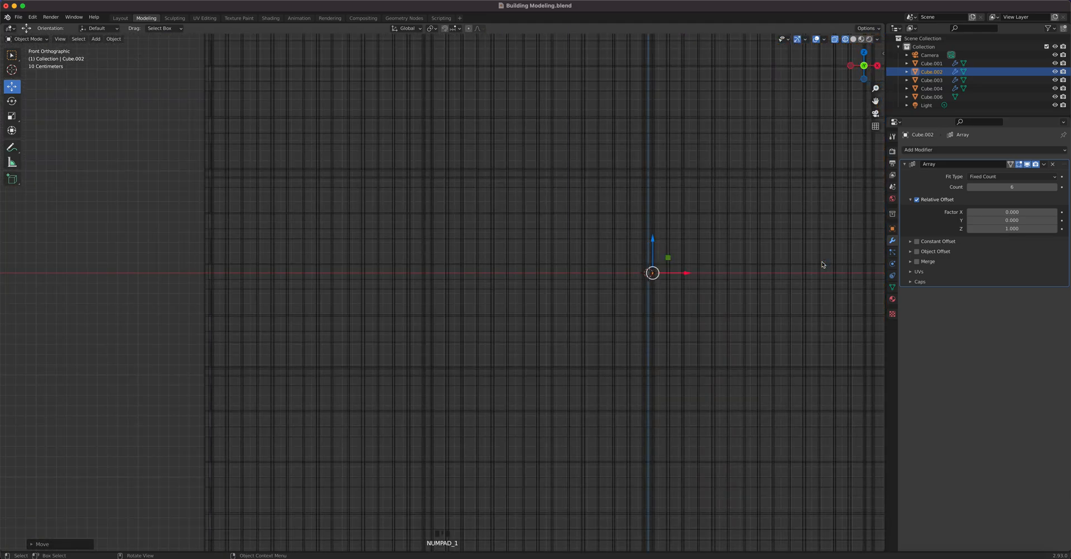
pyautogui.click(210, 252)
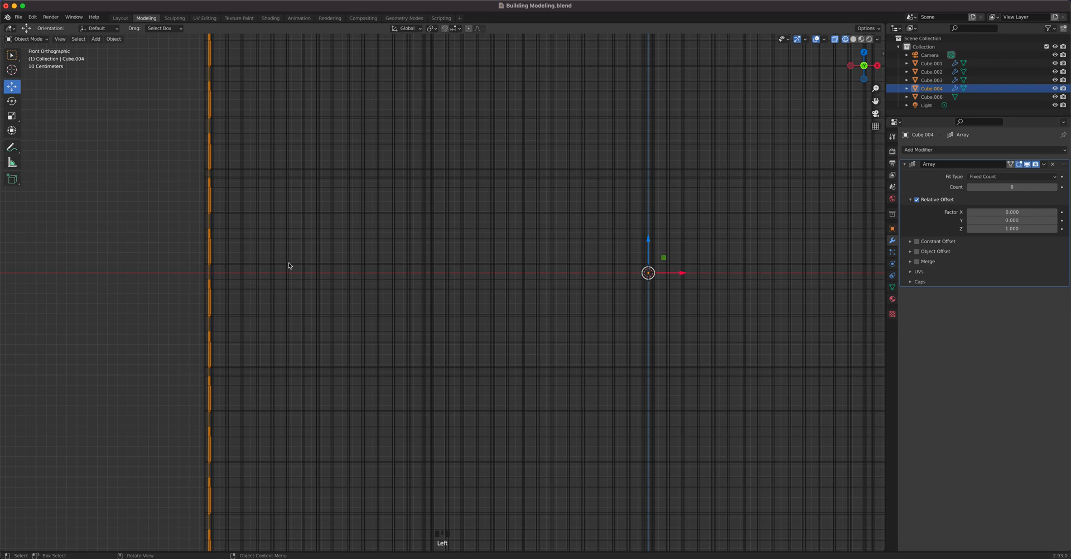
pyautogui.press('g')
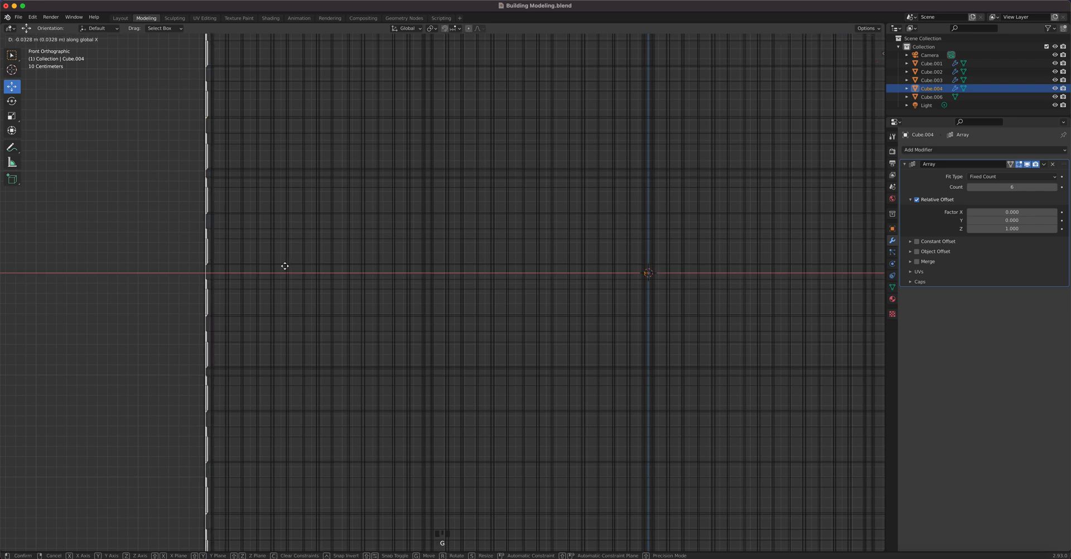
pyautogui.click(282, 269)
# - Nudge the -X side wall a further 0.003 m or so outward along X, aligning it with the front and back walls' edge
pyautogui.scroll(4, 280, 272)
pyautogui.scroll(3, 281, 273)
pyautogui.keyDown('shift'); pyautogui.moveTo(280, 273); pyautogui.dragTo(891, 296, button='middle'); pyautogui.keyUp('shift')
pyautogui.scroll(5, 288, 286)
pyautogui.keyDown('shift'); pyautogui.moveTo(286, 287); pyautogui.dragTo(595, 308, button='middle'); pyautogui.keyUp('shift')
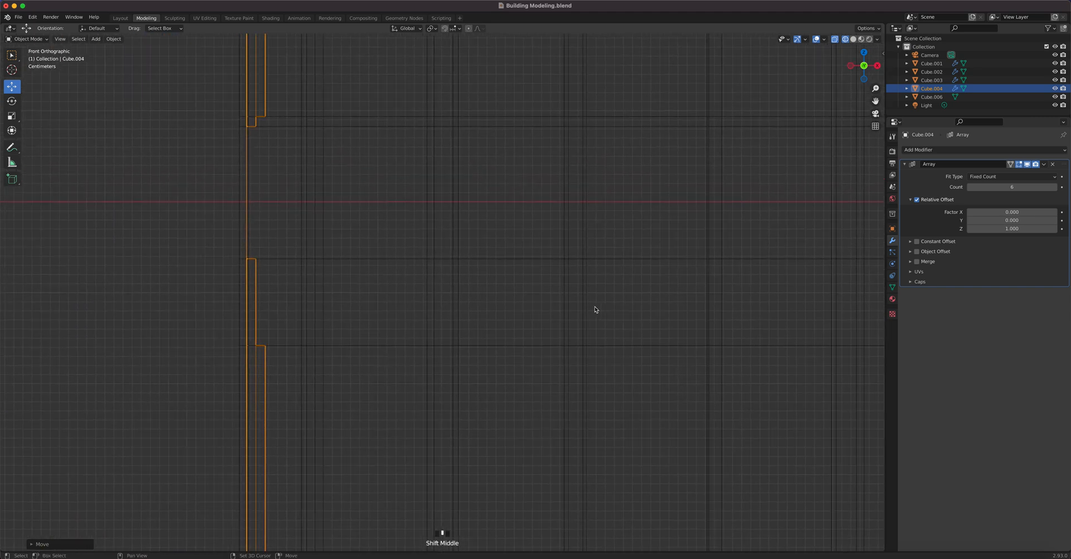
pyautogui.press('g')
pyautogui.press('x')
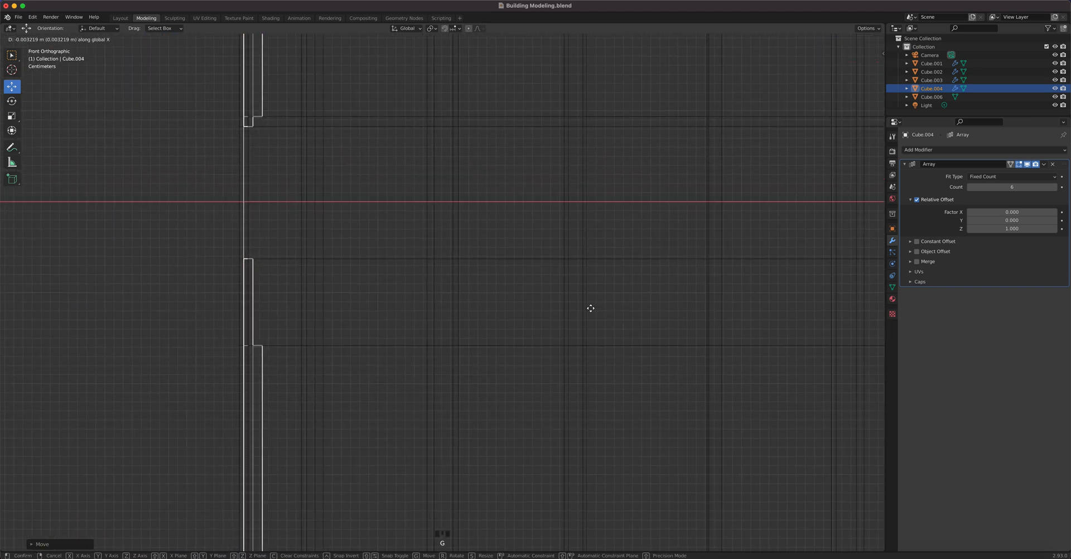
pyautogui.click(588, 310)
pyautogui.scroll(-20, 589, 311)
# - Switch the viewport to rendered shading and check the whole tower in perspective, ending in Object Mode
pyautogui.press('Tab')
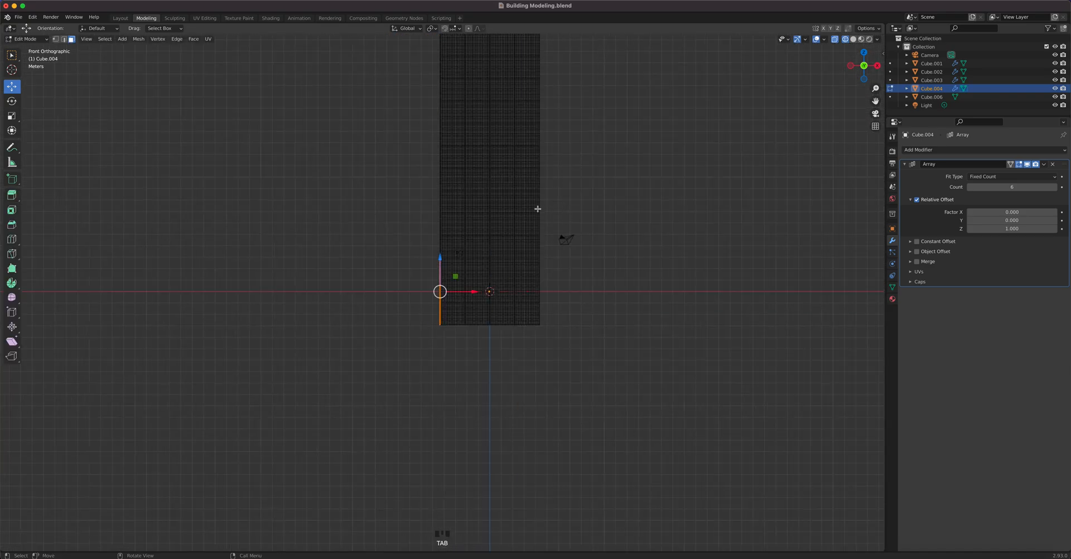
pyautogui.click(862, 39)
pyautogui.click(870, 39)
pyautogui.keyDown('shift'); pyautogui.moveTo(488, 142); pyautogui.dragTo(478, 217, button='middle'); pyautogui.keyUp('shift')
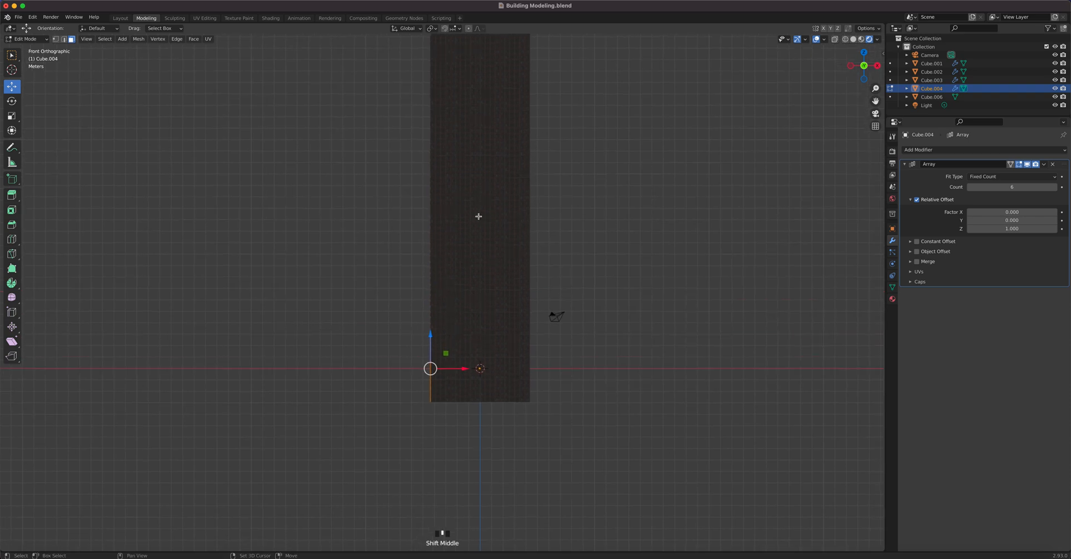
pyautogui.keyDown('shift'); pyautogui.moveTo(494, 154); pyautogui.dragTo(476, 245, button='middle'); pyautogui.keyUp('shift')
pyautogui.moveTo(476, 245); pyautogui.dragTo(626, 284, button='middle')
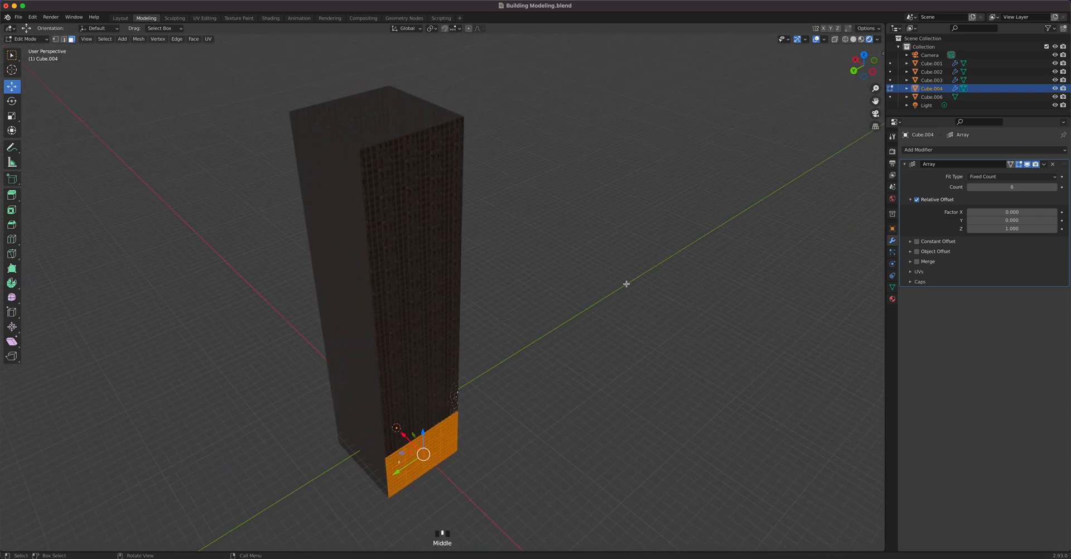
pyautogui.click(417, 406)
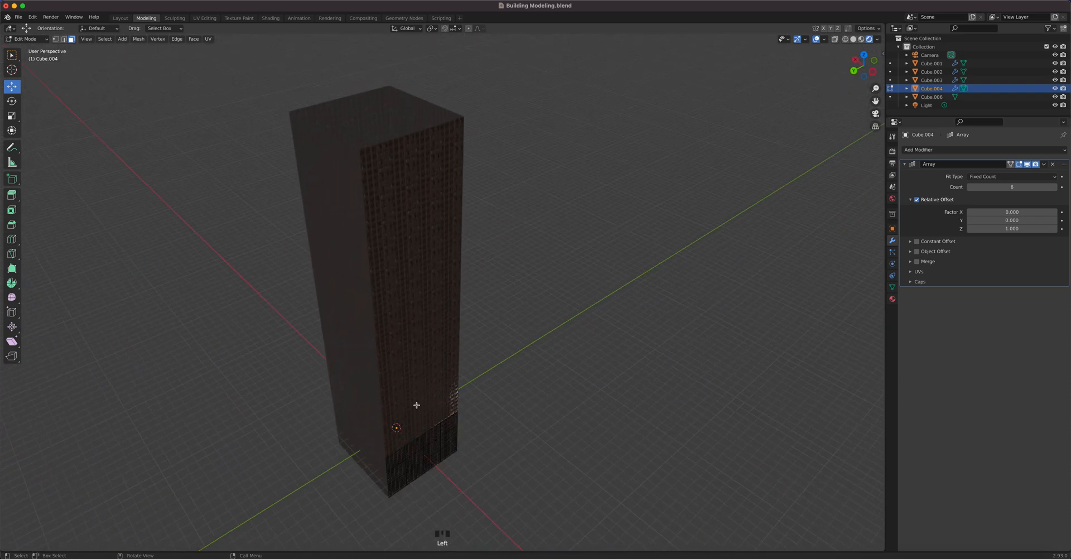
pyautogui.press('Tab')
pyautogui.click(418, 408)
pyautogui.click(439, 435)
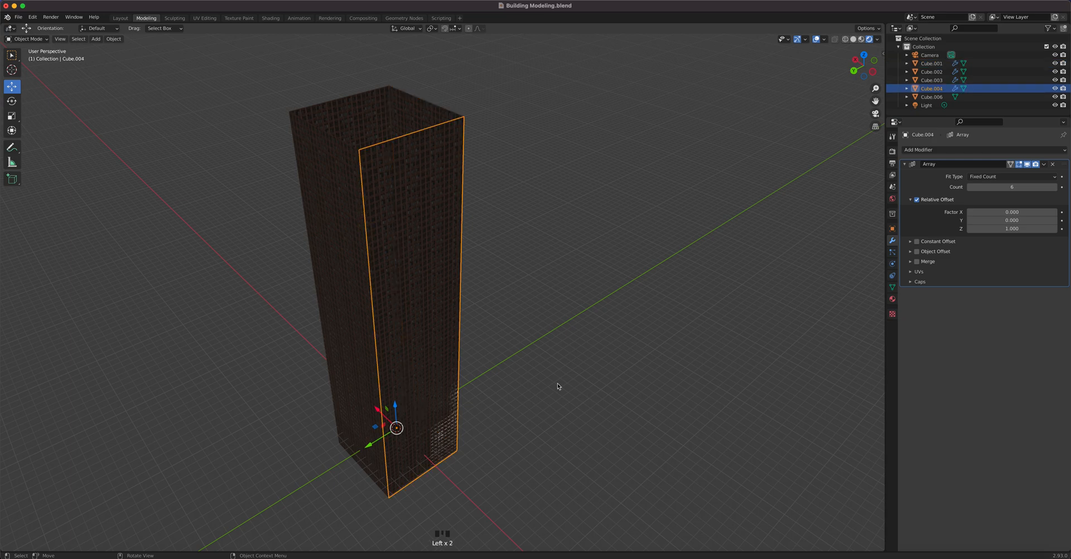
# - Delete the leftover single facade panel standing inside the tower's base
pyautogui.moveTo(455, 329); pyautogui.dragTo(395, 366, button='middle')
pyautogui.click(397, 374)
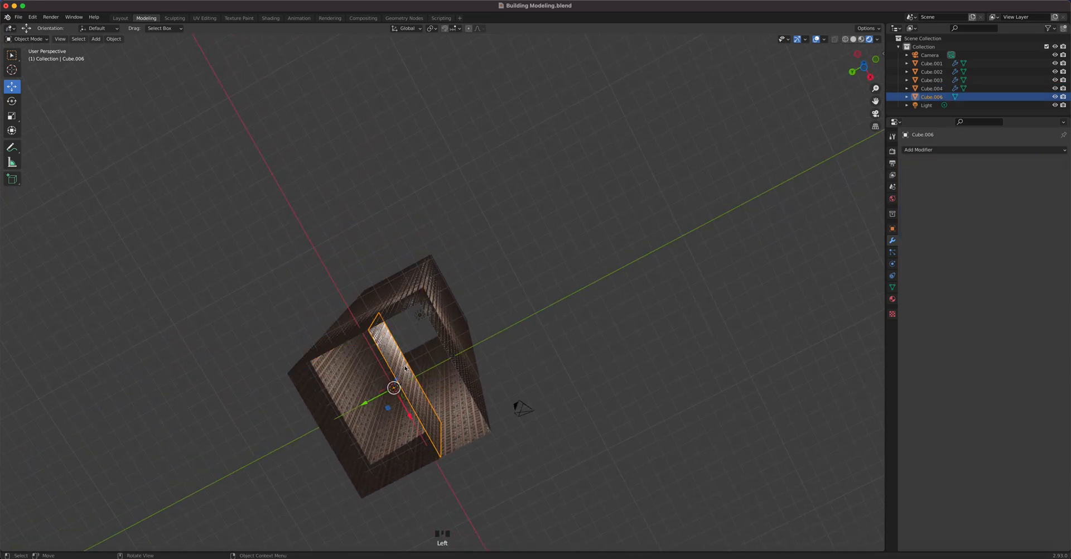
pyautogui.press('Delete')
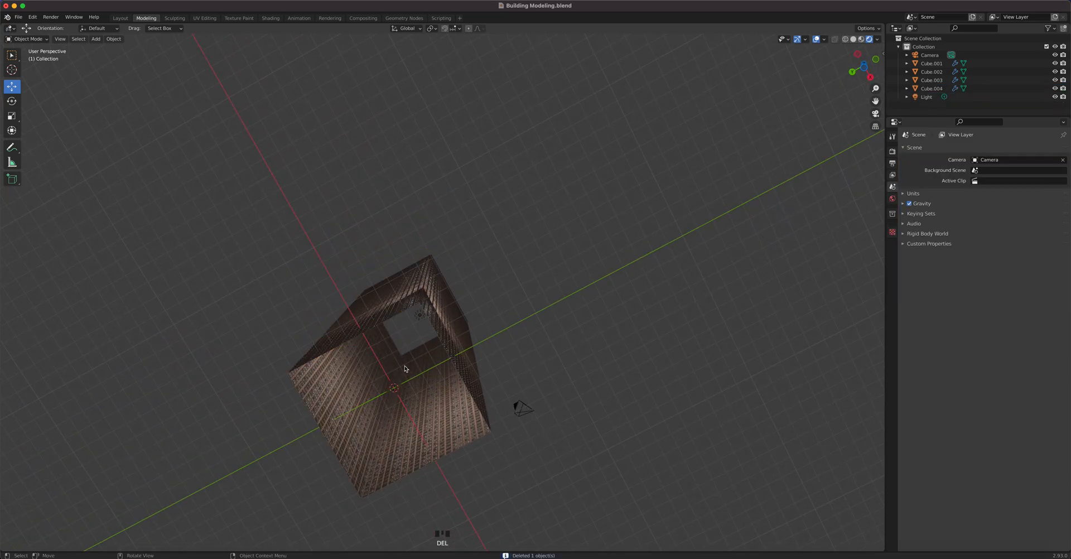
# - Move the light outside the tower, near the top of the front wall at a height of about 29.8 m
pyautogui.moveTo(465, 356); pyautogui.dragTo(490, 338, button='middle')
pyautogui.click(423, 272)
pyautogui.moveTo(423, 272); pyautogui.dragTo(534, 415, button='middle')
pyautogui.press('g')
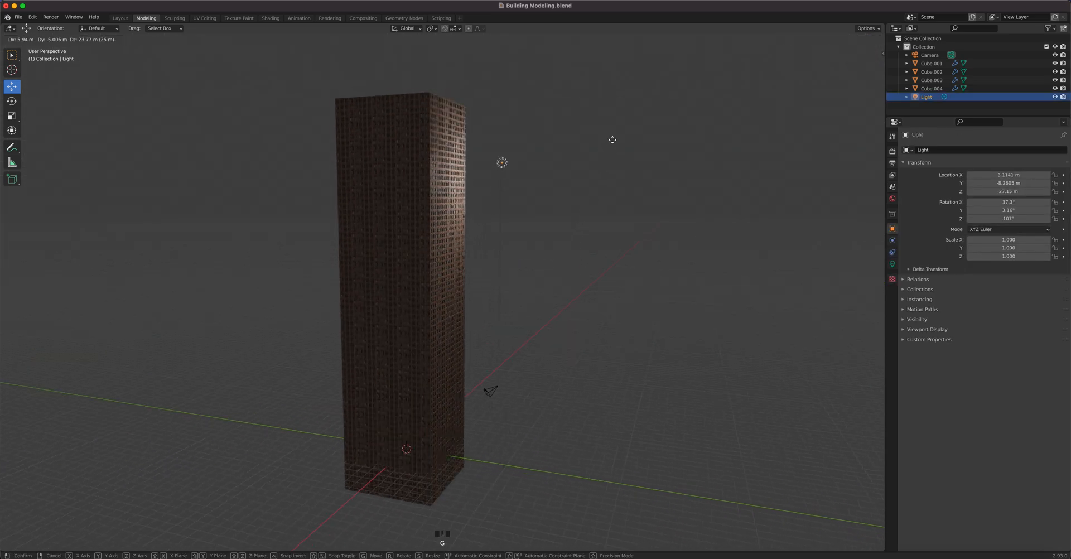
pyautogui.click(624, 115)
pyautogui.moveTo(624, 115); pyautogui.dragTo(547, 236, button='middle')
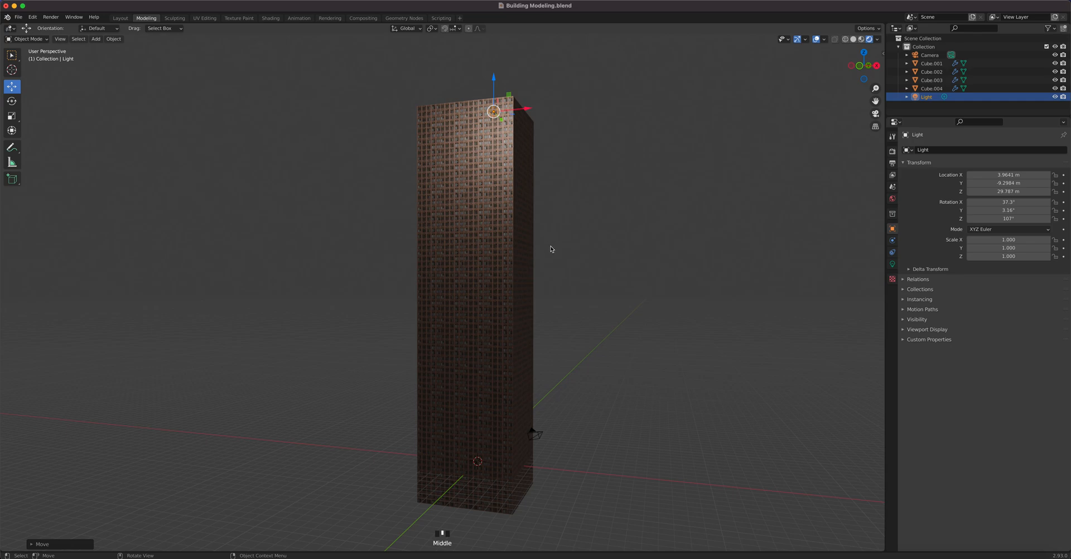
# - Duplicate the light and place the copy outside the tower near its base, at a height of about 7.5 m
pyautogui.hotkey('shift', 'd')
pyautogui.click(614, 36)
pyautogui.moveTo(569, 114); pyautogui.dragTo(520, 191, button='middle')
pyautogui.scroll(-4, 560, 138)
pyautogui.moveTo(476, 236); pyautogui.dragTo(478, 232, button='middle')
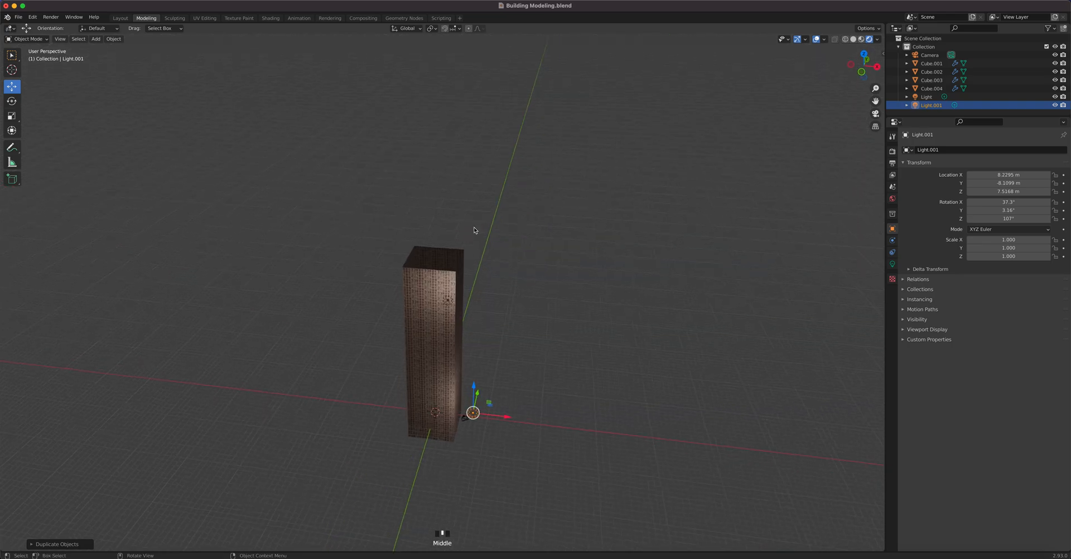
# - Apply the Array modifier on the +X side wall and on the front wall
pyautogui.scroll(7, 459, 199)
pyautogui.keyDown('shift'); pyautogui.moveTo(457, 197); pyautogui.dragTo(444, 242, button='middle'); pyautogui.keyUp('shift')
pyautogui.scroll(3, 444, 242)
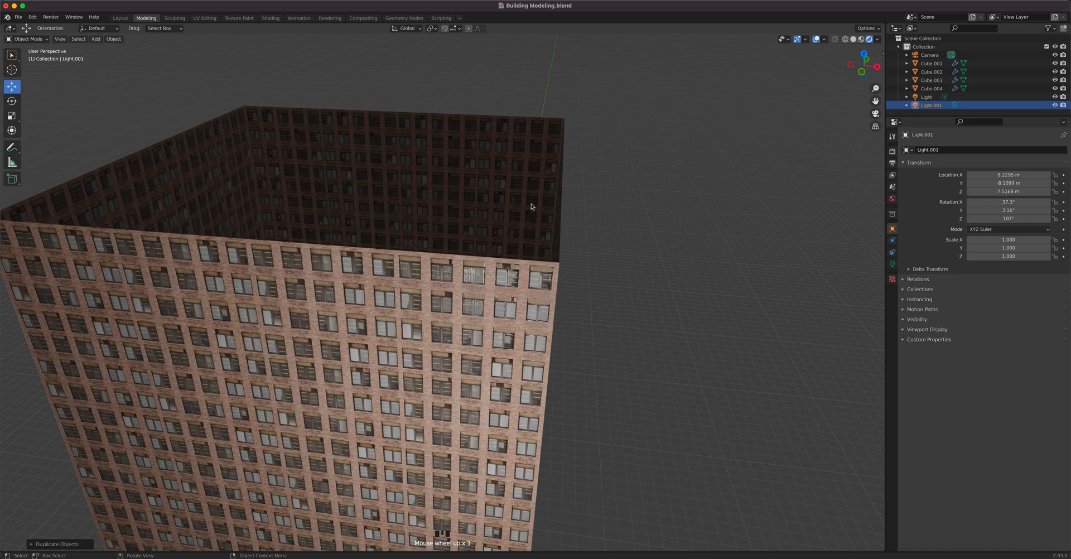
pyautogui.click(555, 226)
pyautogui.moveTo(587, 258); pyautogui.dragTo(477, 253, button='middle')
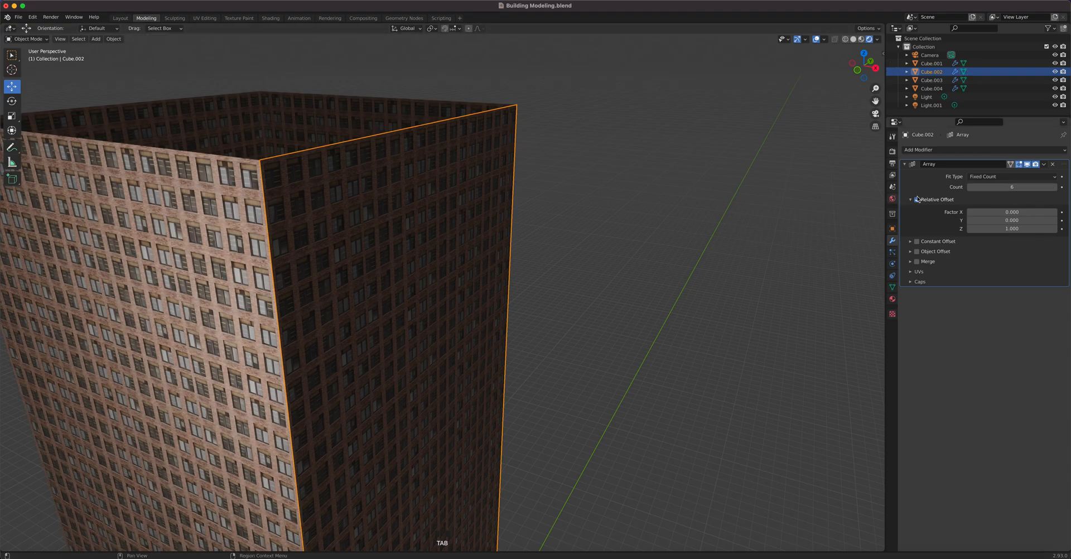
pyautogui.click(1044, 165)
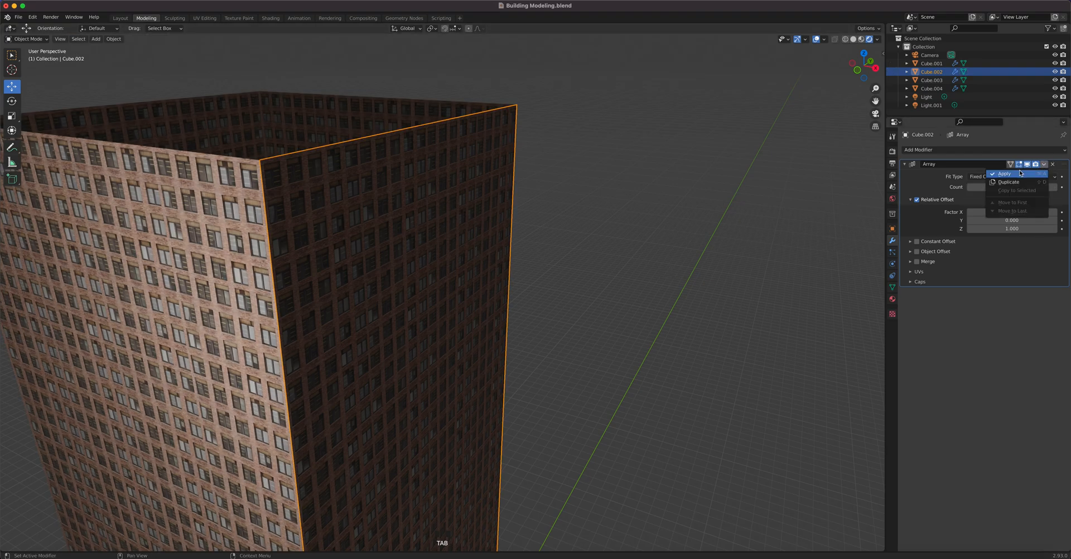
pyautogui.click(1020, 175)
pyautogui.click(383, 243)
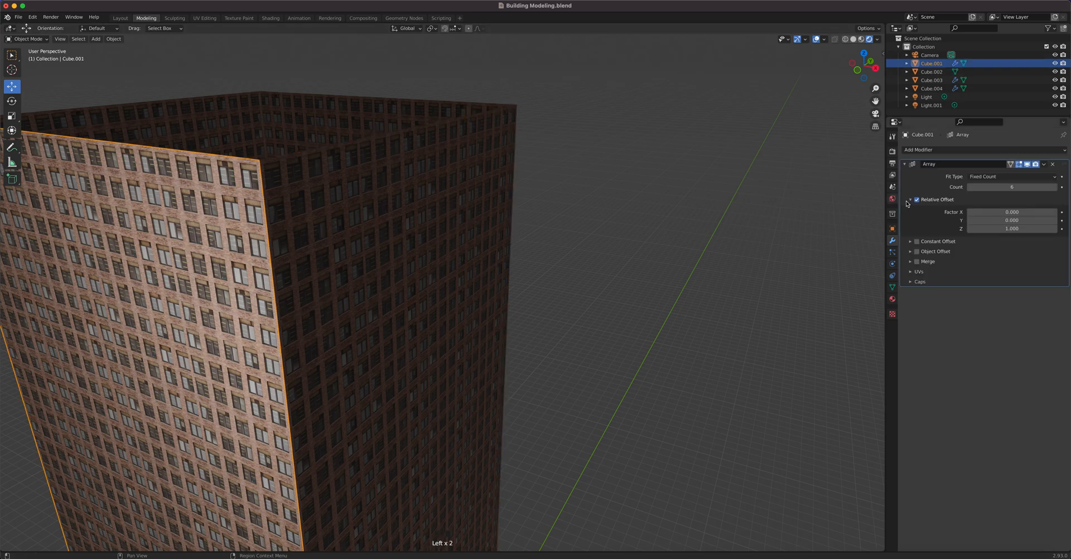
pyautogui.click(1044, 165)
pyautogui.click(1021, 175)
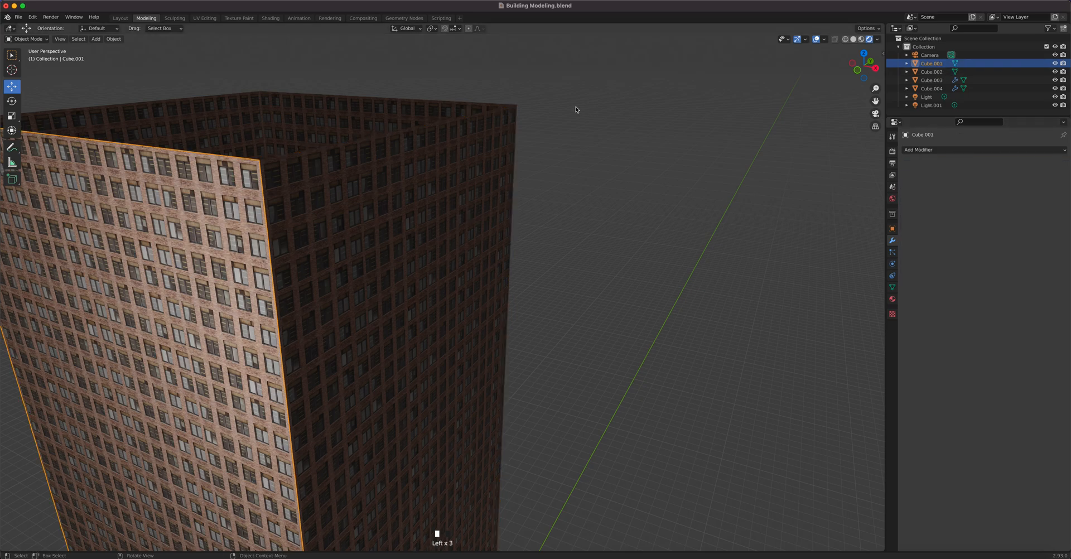
# - Apply the Array modifier on the back wall and on the -X side wall
pyautogui.click(449, 106)
pyautogui.click(1045, 165)
pyautogui.click(1021, 175)
pyautogui.click(162, 103)
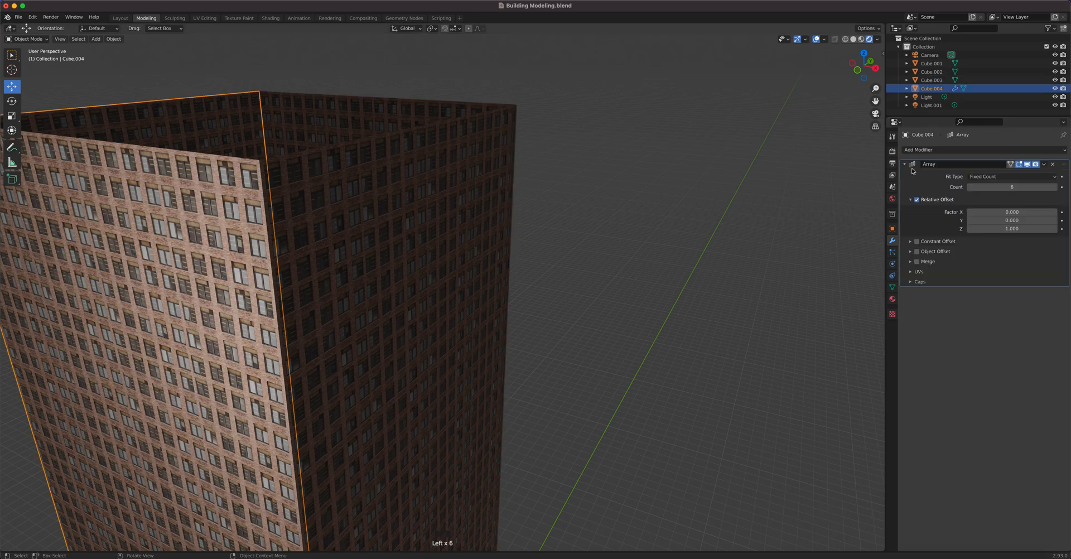
pyautogui.click(1043, 164)
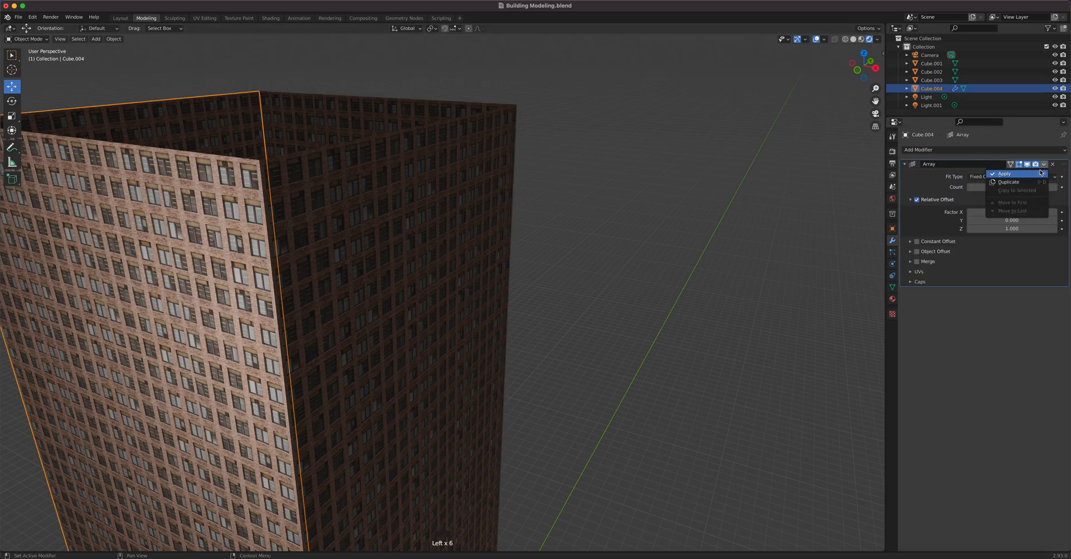
pyautogui.click(1038, 174)
# - Select all four walls and join them into one object
pyautogui.click(406, 217)
pyautogui.keyDown('shift'); pyautogui.click(345, 138); pyautogui.keyUp('shift')
pyautogui.keyDown('shift'); pyautogui.click(209, 142); pyautogui.keyUp('shift')
pyautogui.keyDown('shift'); pyautogui.click(185, 112); pyautogui.keyUp('shift')
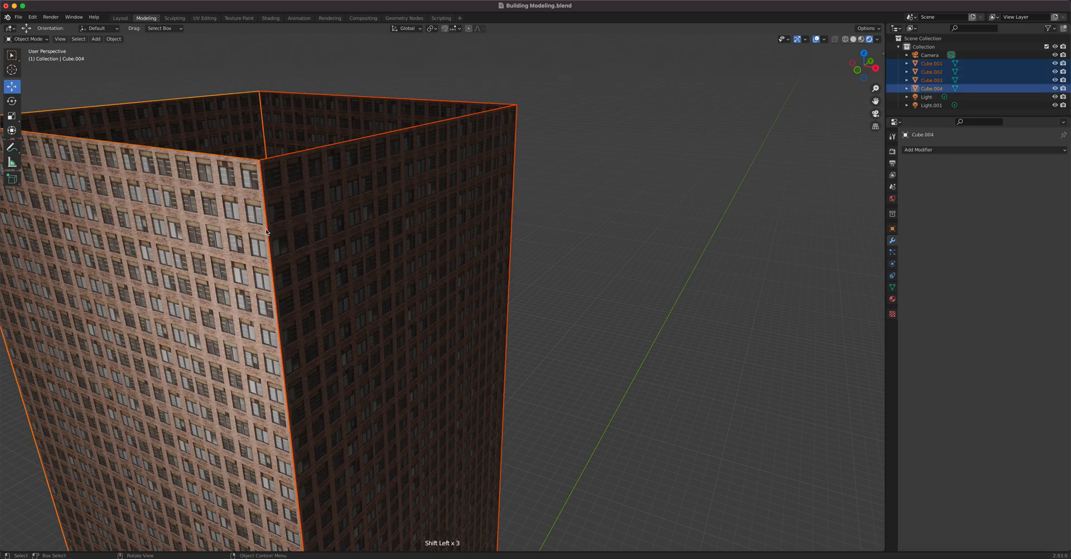
pyautogui.hotkey('ctrl', 'j')
pyautogui.scroll(2, 268, 238)
pyautogui.scroll(-5, 287, 234)
pyautogui.scroll(2, 341, 249)
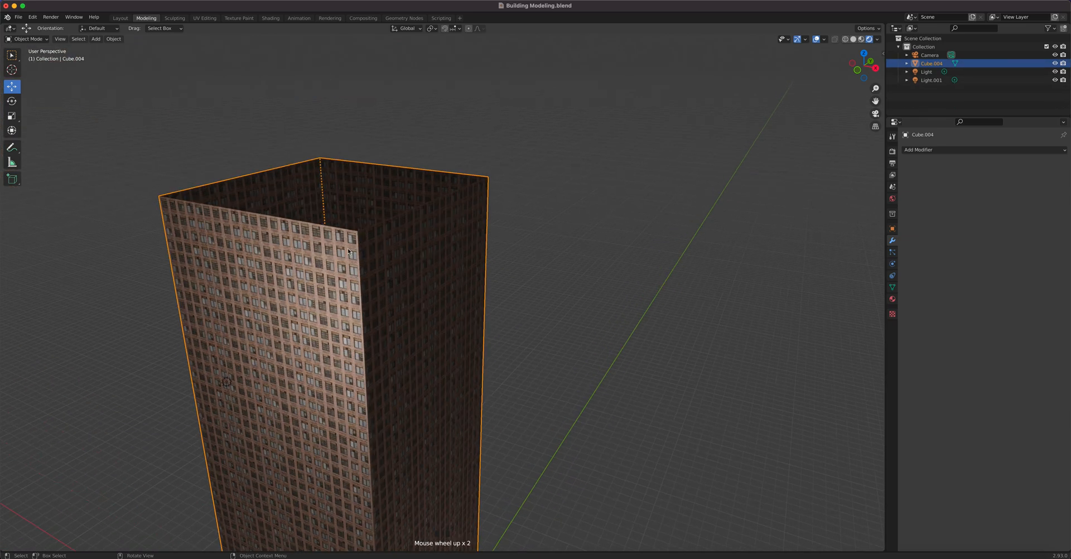
# - Enter Edit Mode on the joined tower, clear the full mesh selection and bring the top rim of the -X wall into view
pyautogui.press('Tab')
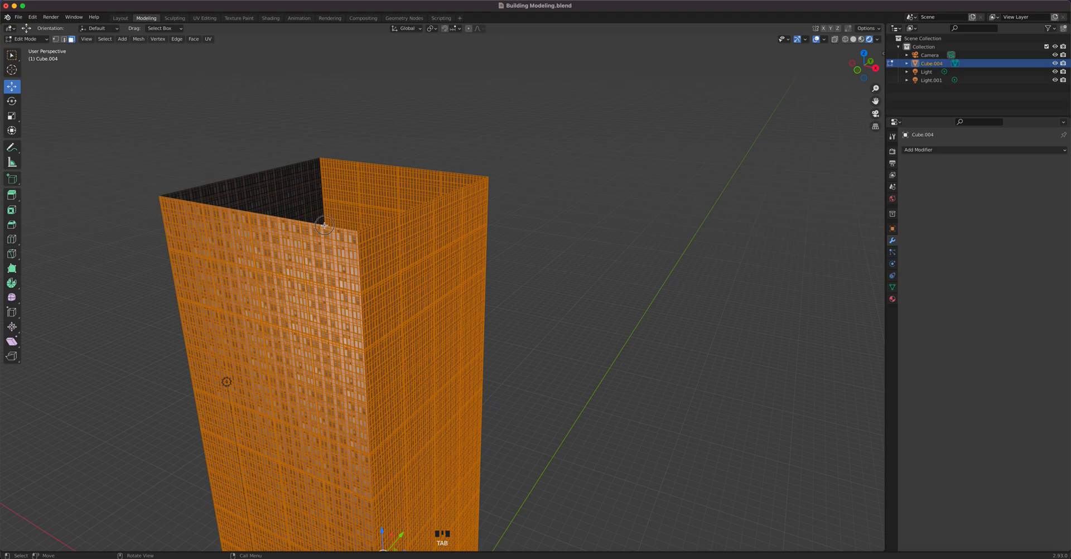
pyautogui.click(325, 226)
pyautogui.moveTo(391, 221); pyautogui.dragTo(397, 253, button='middle')
pyautogui.scroll(4, 376, 269)
pyautogui.scroll(-5, 387, 279)
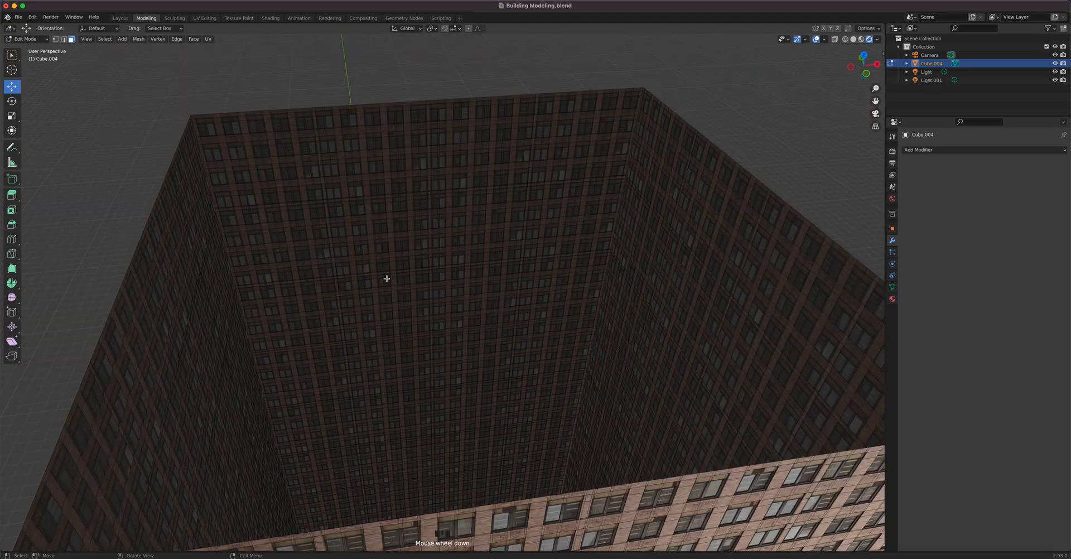
pyautogui.scroll(3, 272, 249)
pyautogui.moveTo(273, 250); pyautogui.dragTo(336, 223, button='middle')
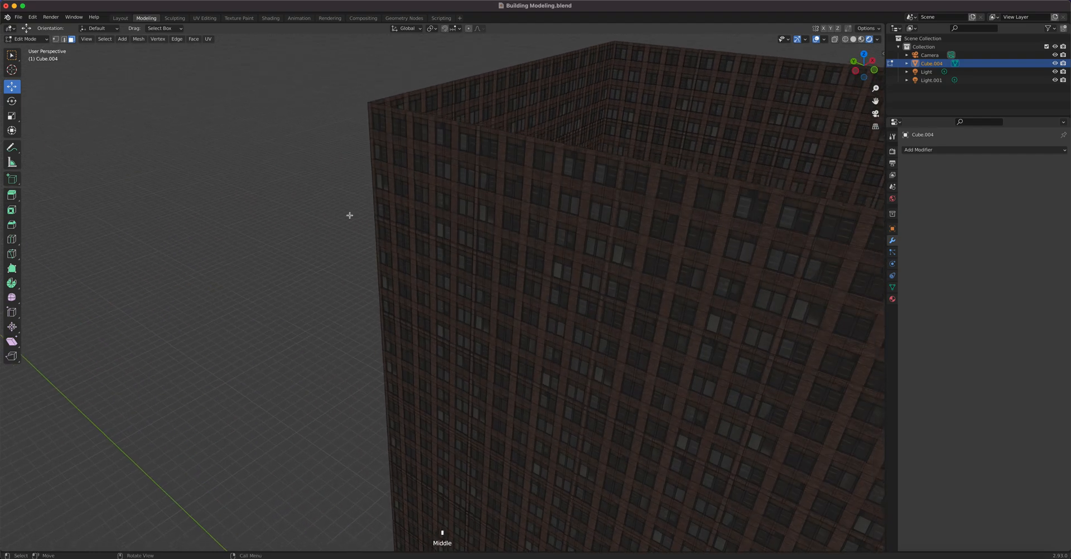
# - In edge select mode, select the complete row of top edges along the -X wall
pyautogui.press('2')
pyautogui.click(540, 139)
pyautogui.keyDown('alt'); pyautogui.click(542, 140); pyautogui.keyUp('alt')
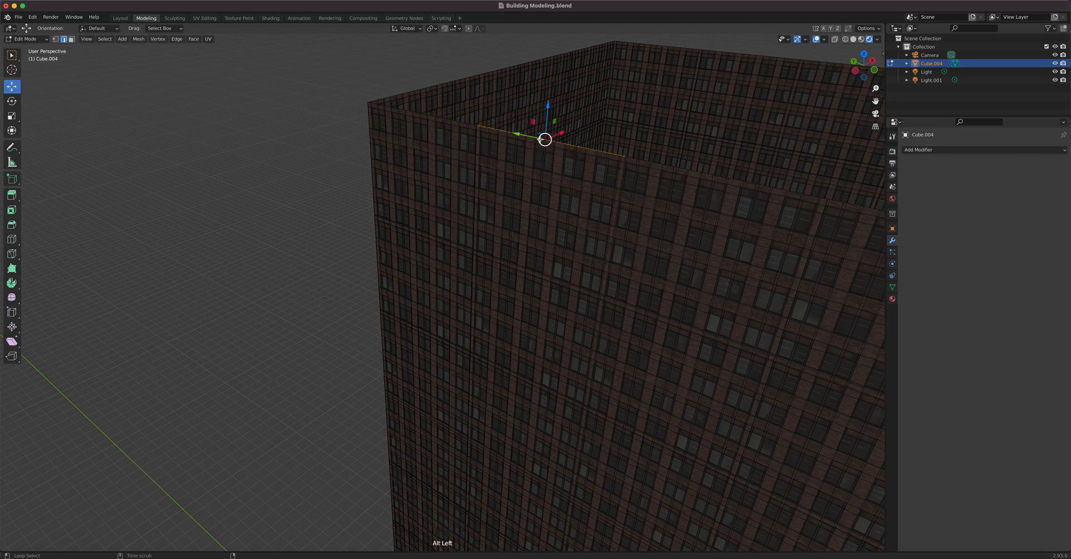
pyautogui.keyDown('alt'); pyautogui.keyDown('shift'); pyautogui.click(465, 124); pyautogui.keyUp('shift'); pyautogui.keyUp('alt')
pyautogui.keyDown('alt'); pyautogui.keyDown('shift'); pyautogui.click(633, 159); pyautogui.keyUp('shift'); pyautogui.keyUp('alt')
pyautogui.moveTo(636, 207); pyautogui.dragTo(517, 242, button='middle')
pyautogui.keyDown('alt'); pyautogui.keyDown('shift'); pyautogui.click(519, 220); pyautogui.keyUp('shift'); pyautogui.keyUp('alt')
pyautogui.keyDown('alt'); pyautogui.keyDown('shift'); pyautogui.click(683, 214); pyautogui.keyUp('shift'); pyautogui.keyUp('alt')
pyautogui.moveTo(733, 287); pyautogui.dragTo(509, 367, button='middle')
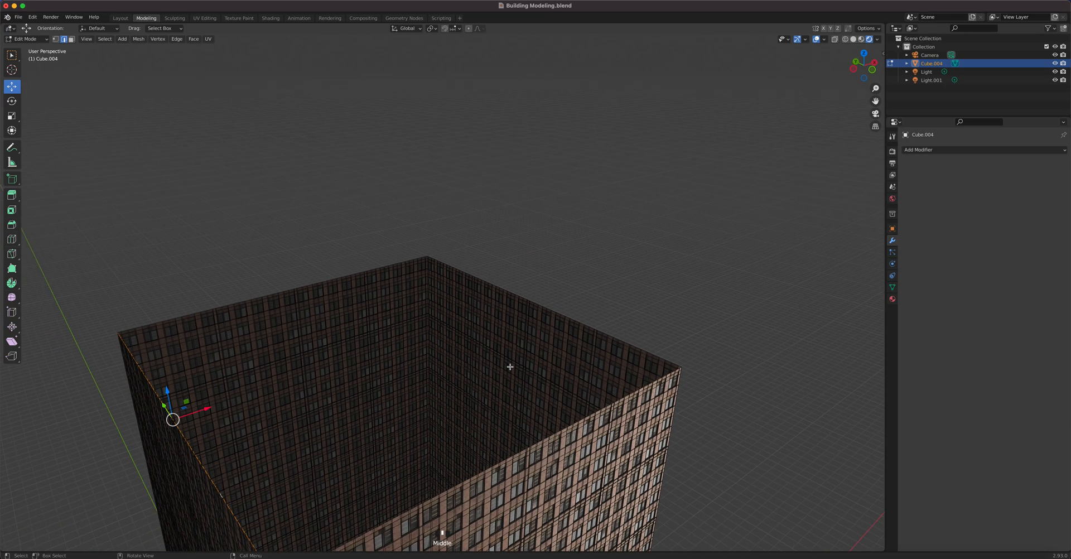
# - Extrude the selected top edges about 8.69 m along X to the opposite wall to close the tower with a roof
pyautogui.press('e')
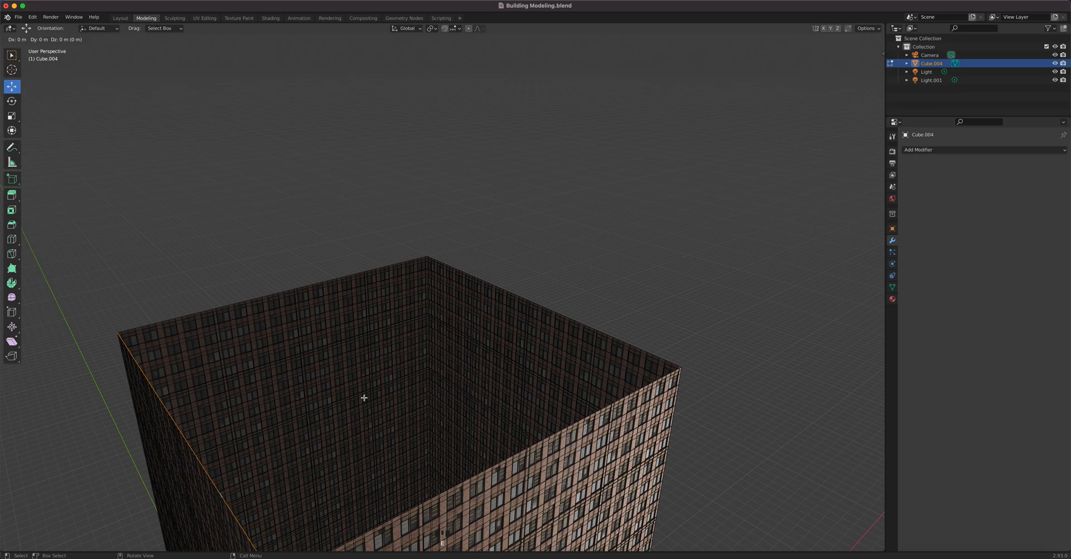
pyautogui.moveTo(206, 409); pyautogui.dragTo(588, 361)
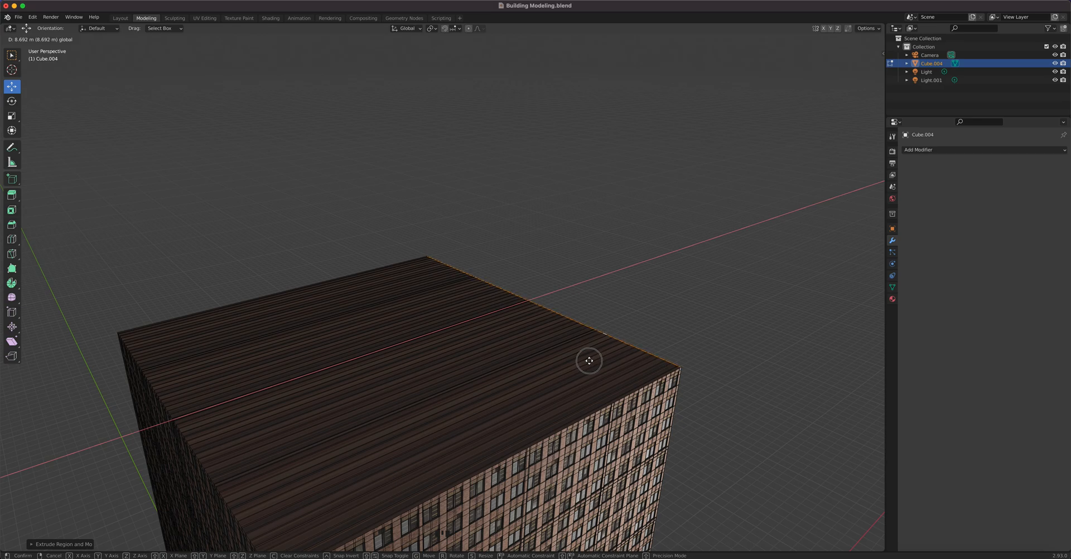
pyautogui.moveTo(589, 360); pyautogui.dragTo(589, 361)
pyautogui.moveTo(500, 425); pyautogui.dragTo(434, 434, button='middle')
pyautogui.scroll(3, 393, 344)
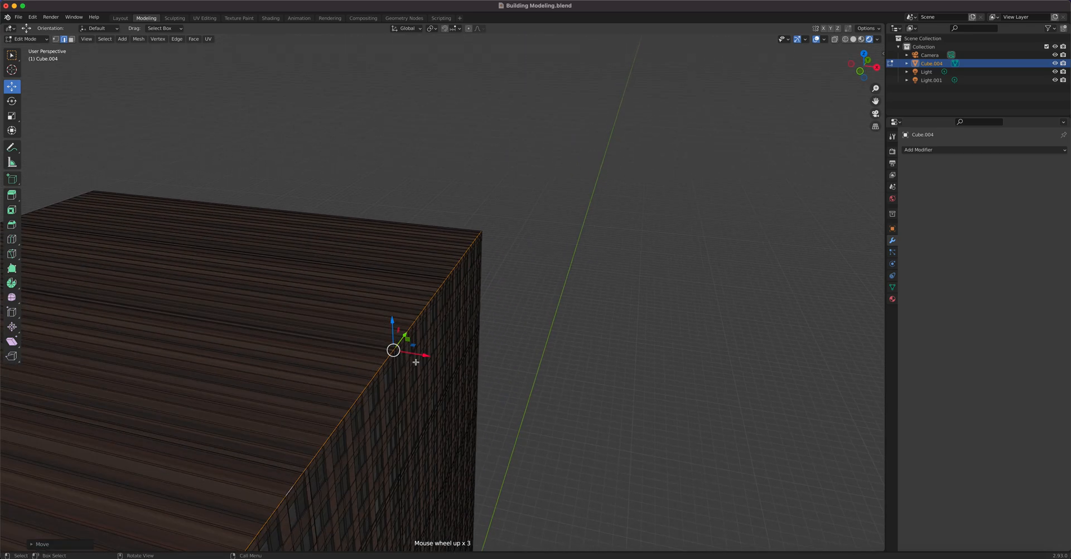
pyautogui.scroll(-3, 328, 411)
pyautogui.moveTo(327, 411); pyautogui.dragTo(377, 398, button='middle')
pyautogui.moveTo(357, 351); pyautogui.dragTo(363, 367, button='middle')
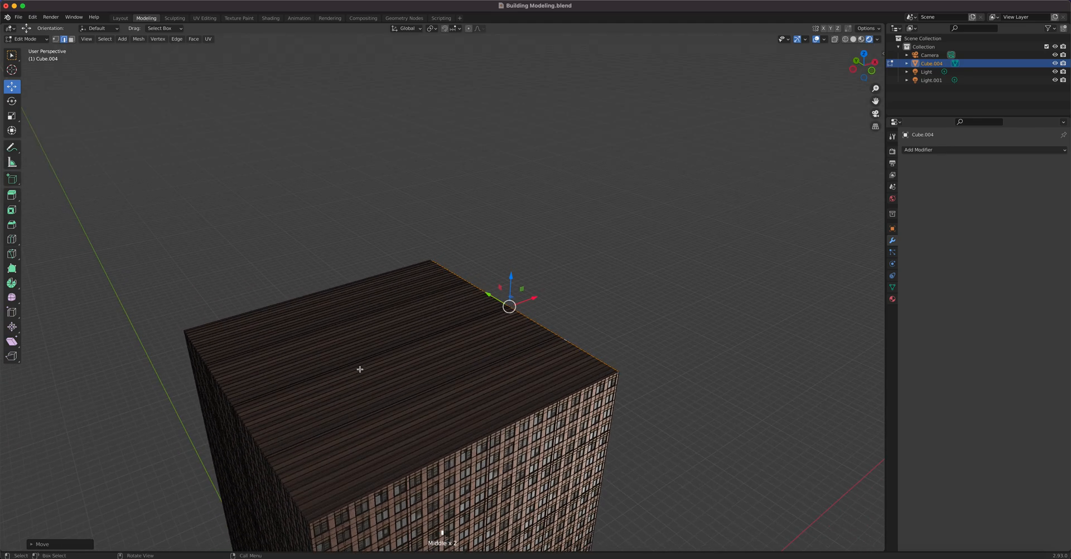
# - Select one long roof face in face select mode and return the tower to Object Mode
pyautogui.press('3')
pyautogui.click(360, 369)
pyautogui.moveTo(389, 404); pyautogui.dragTo(431, 411, button='middle')
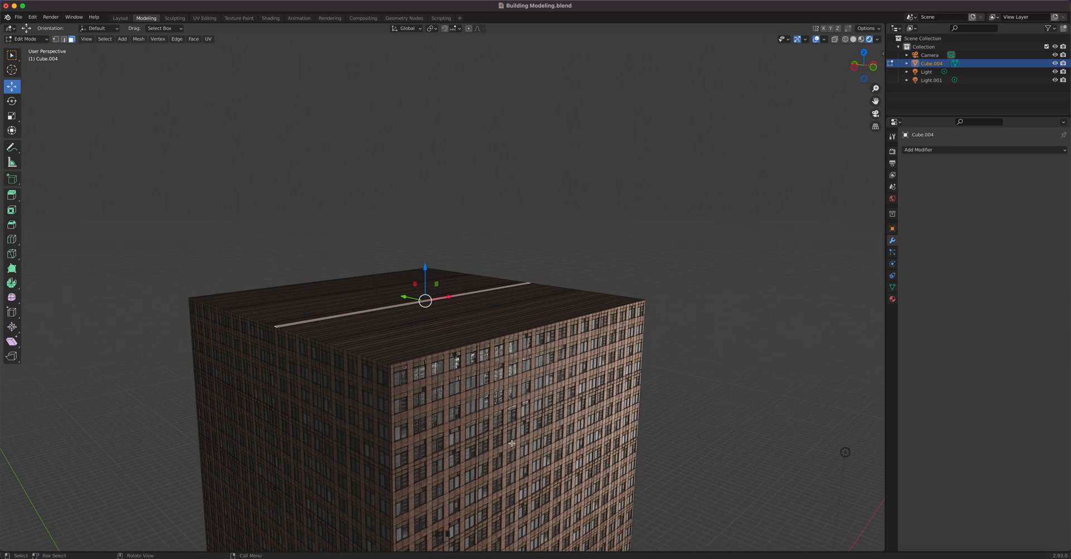
pyautogui.scroll(-1, 503, 446)
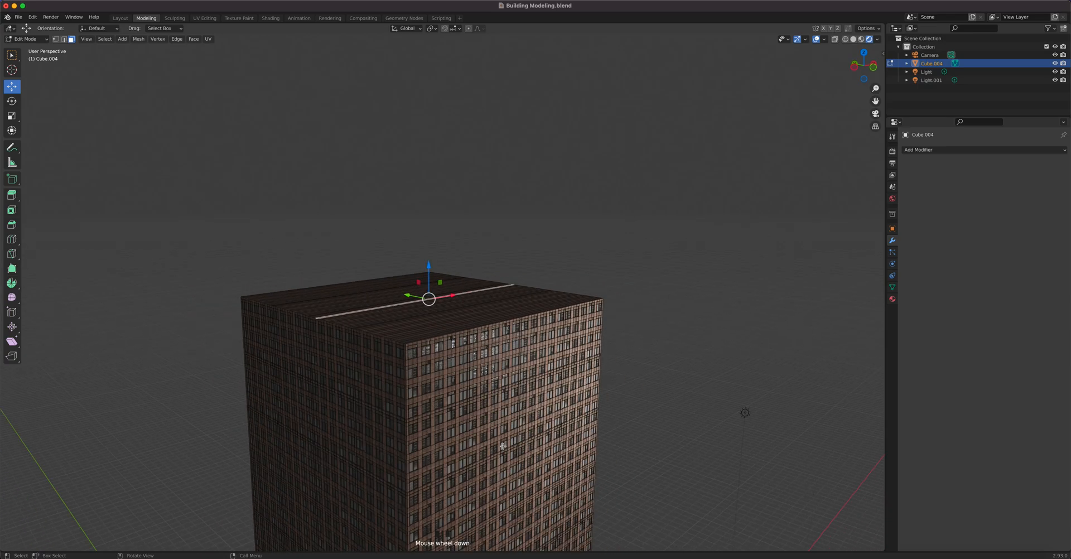
pyautogui.scroll(-4, 503, 445)
pyautogui.keyDown('shift'); pyautogui.moveTo(478, 457); pyautogui.dragTo(473, 308, button='middle'); pyautogui.keyUp('shift')
pyautogui.press('Tab')
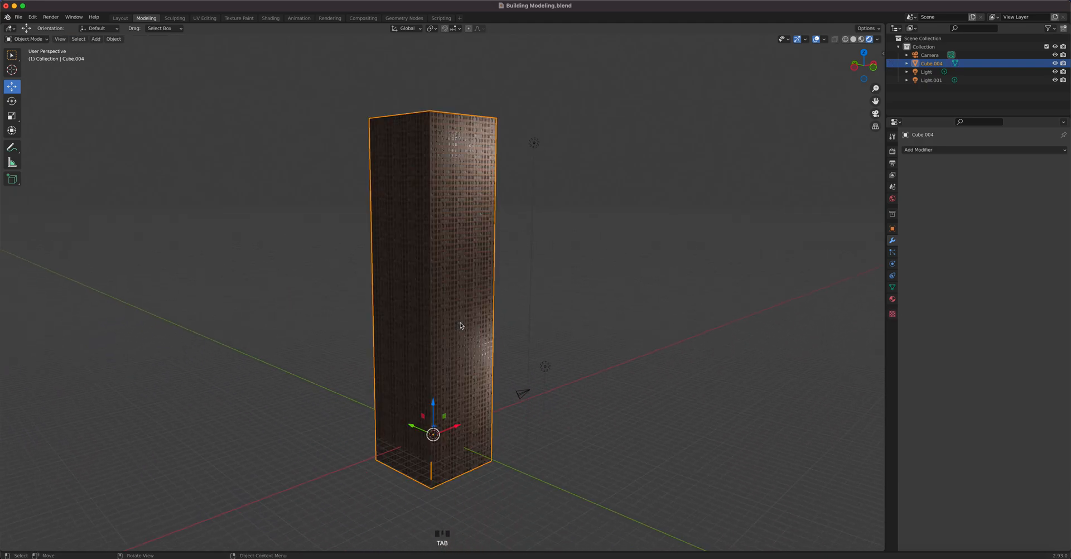
# - Duplicate the tower in place and, in front view, scale the copy uniformly to about 0.87
pyautogui.hotkey('shift', 'd')
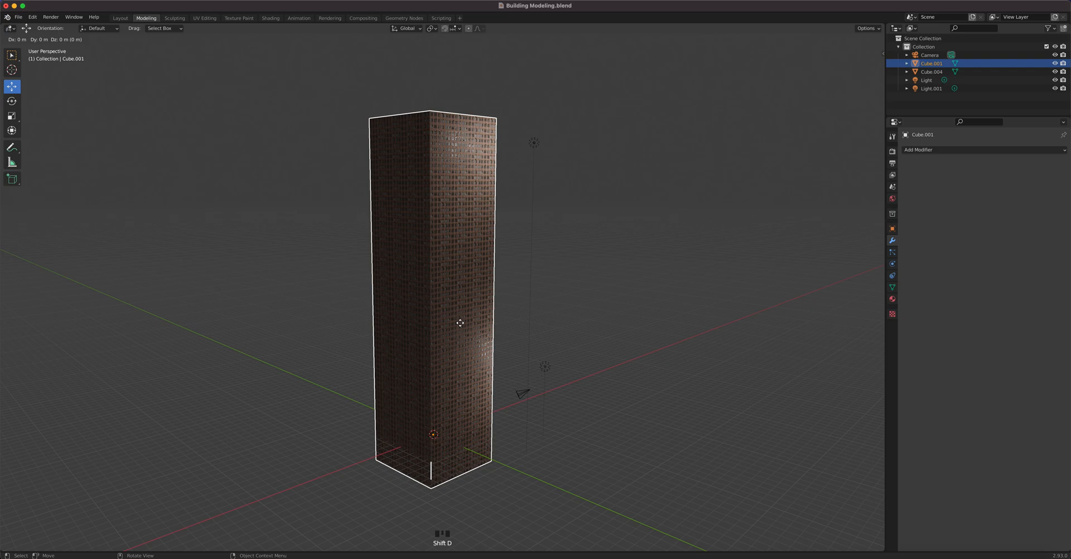
pyautogui.click(460, 322)
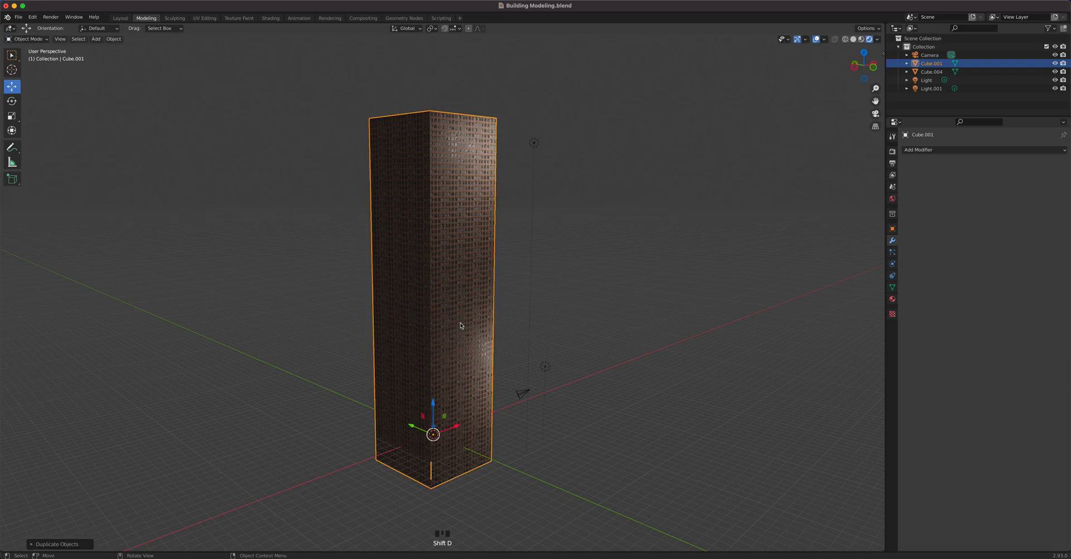
pyautogui.press('KP_1')
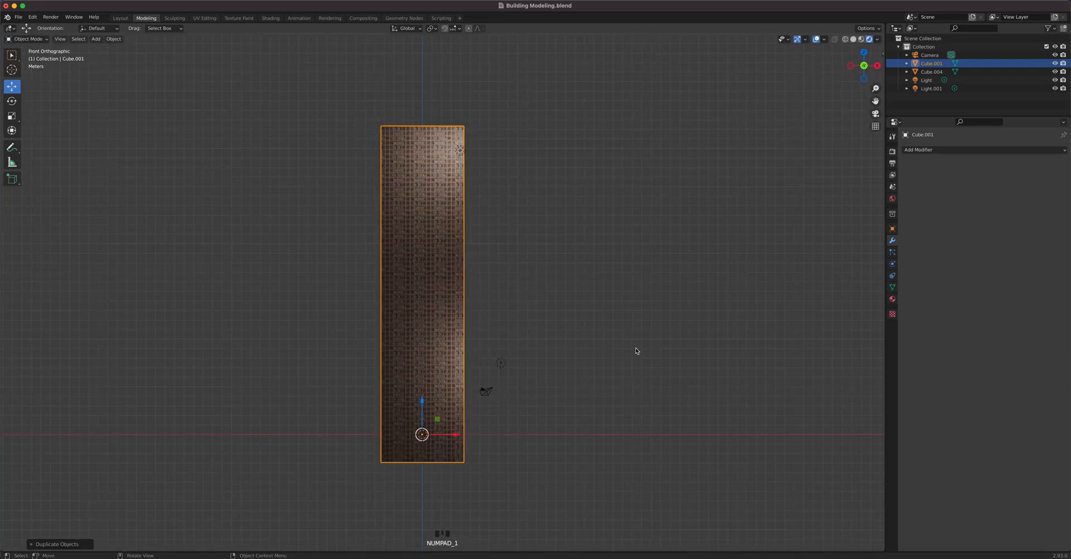
pyautogui.press('s')
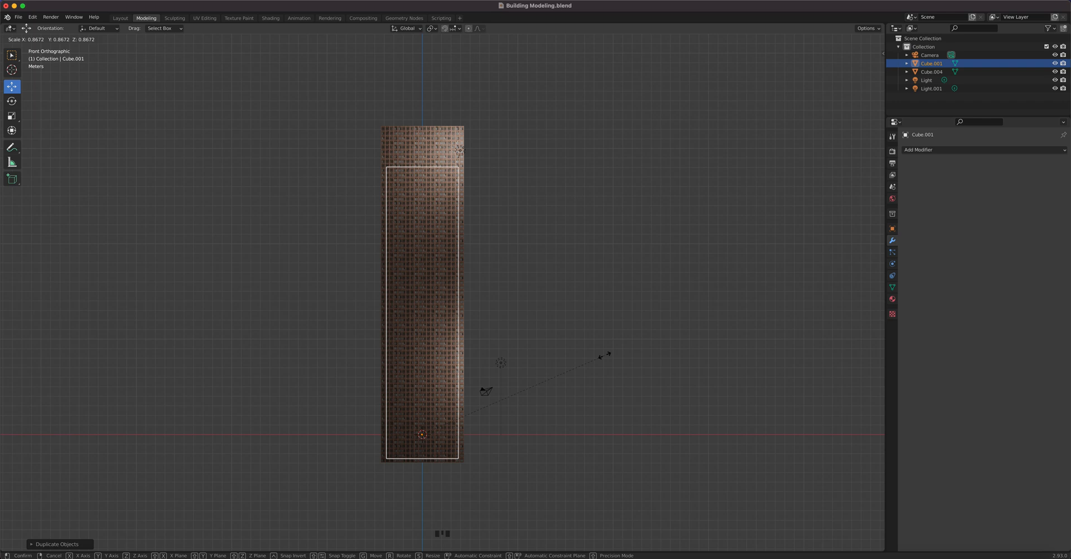
pyautogui.click(603, 353)
# - Raise the copy along Z onto the original tower's roof, scale it down slightly more and lower it to sit on the roof
pyautogui.moveTo(422, 401); pyautogui.dragTo(408, 63)
pyautogui.scroll(-3, 428, 229)
pyautogui.keyDown('shift'); pyautogui.moveTo(428, 229); pyautogui.dragTo(438, 300, button='middle'); pyautogui.keyUp('shift')
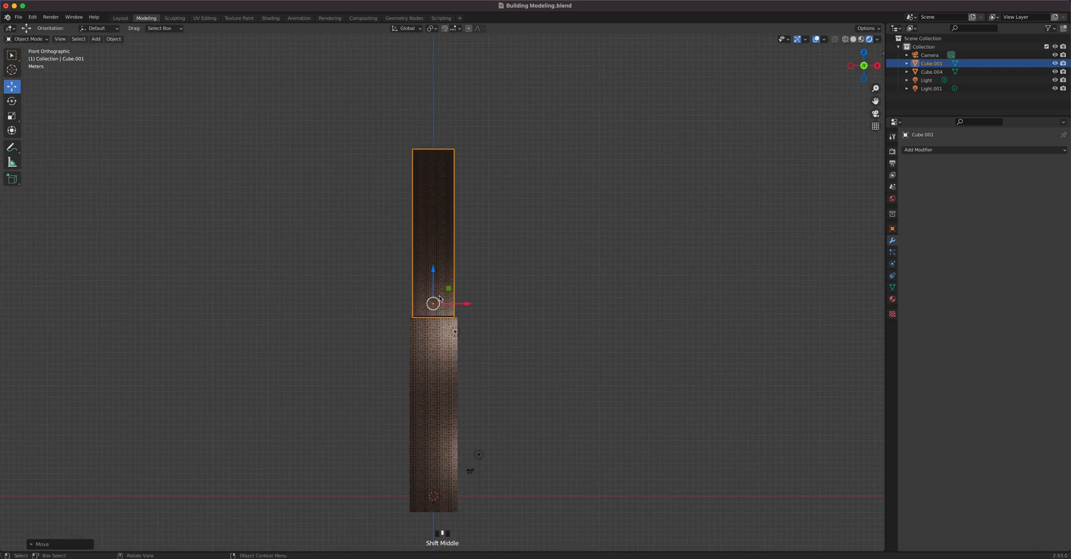
pyautogui.press('s')
pyautogui.click(467, 287)
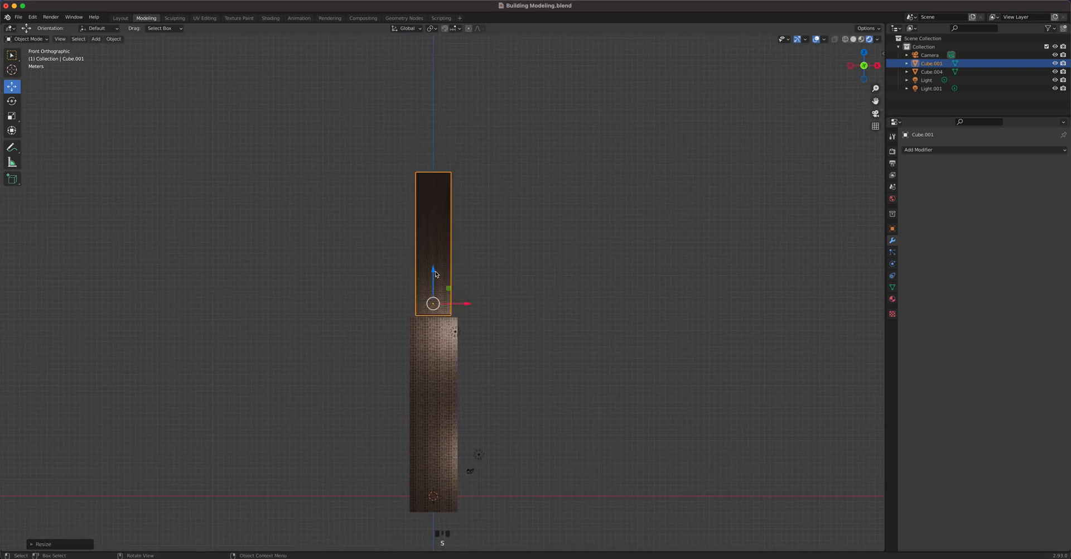
pyautogui.moveTo(435, 272); pyautogui.dragTo(433, 272)
# - Deselect the upper section and examine the stepped junction between the two stacked towers from several sides
pyautogui.moveTo(492, 322); pyautogui.dragTo(548, 335, button='middle')
pyautogui.click(584, 344)
pyautogui.moveTo(553, 410); pyautogui.dragTo(436, 411, button='middle')
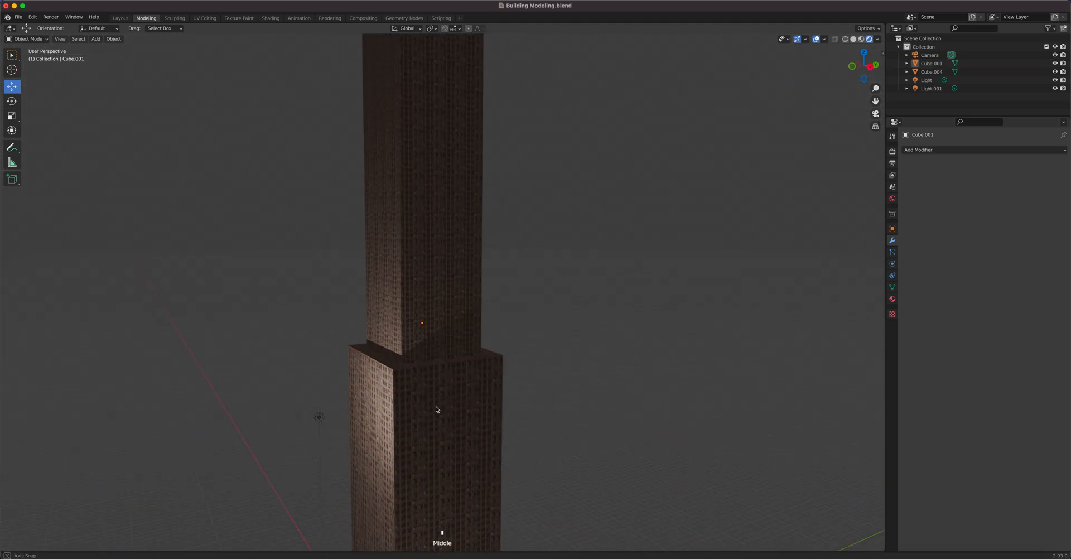
pyautogui.click(449, 364)
pyautogui.moveTo(381, 367); pyautogui.dragTo(466, 339, button='middle')
pyautogui.scroll(-5, 435, 365)
pyautogui.click(473, 367)
# - Examine the lower tower's brick facade and windows up close around its corner, as well as the whole stacked building
pyautogui.scroll(2, 463, 346)
pyautogui.scroll(2, 468, 360)
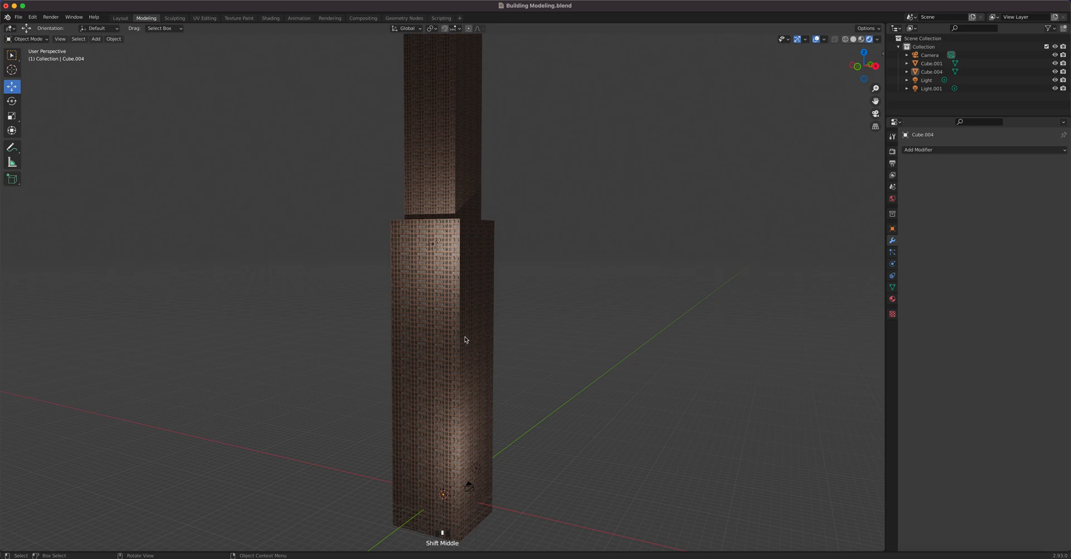
pyautogui.scroll(17, 465, 339)
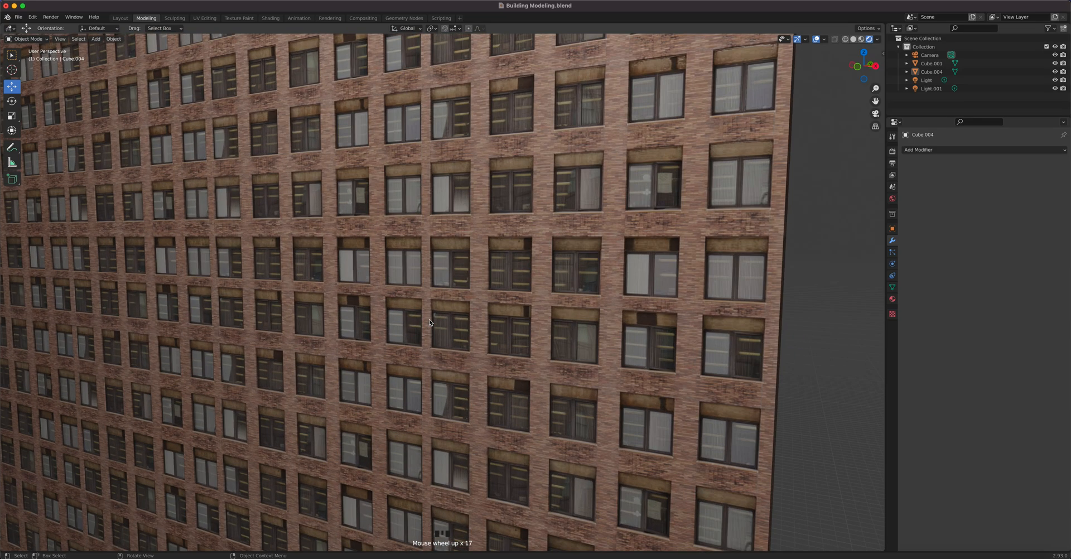
pyautogui.moveTo(429, 322); pyautogui.dragTo(360, 314, button='middle')
pyautogui.scroll(-7, 373, 320)
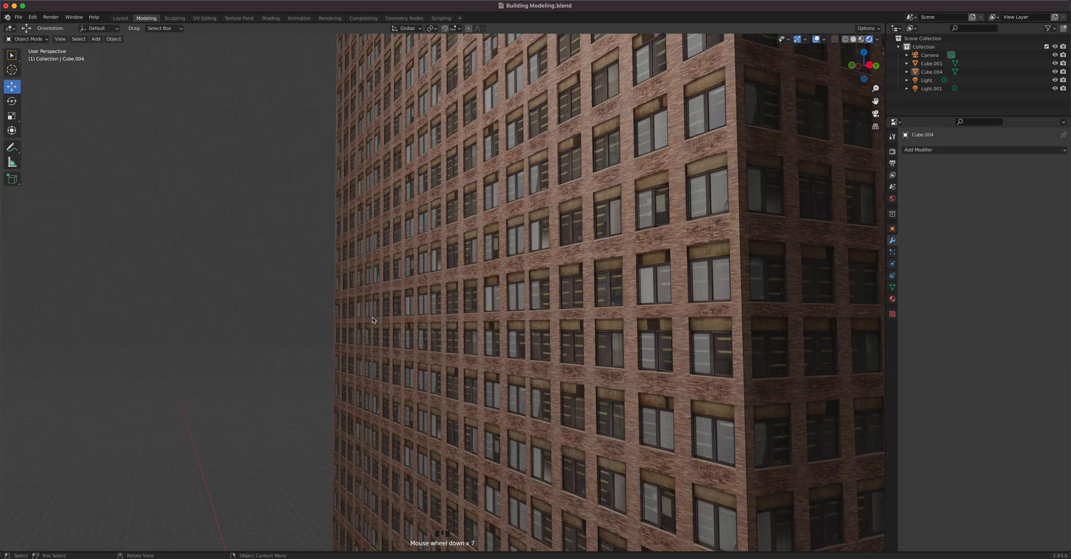
pyautogui.scroll(-15, 373, 320)
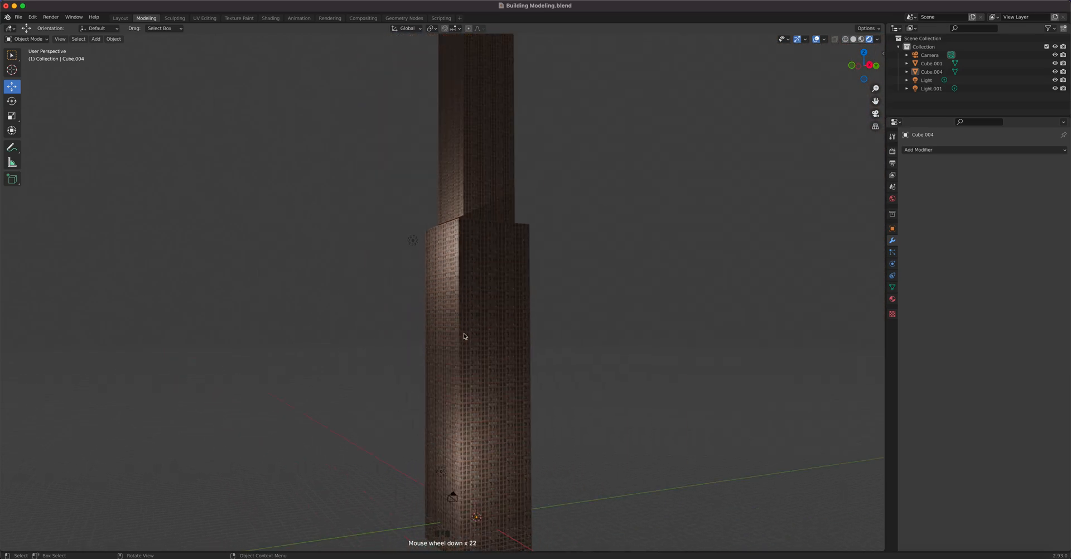
pyautogui.scroll(-3, 464, 336)
pyautogui.moveTo(457, 316); pyautogui.dragTo(569, 335, button='middle')
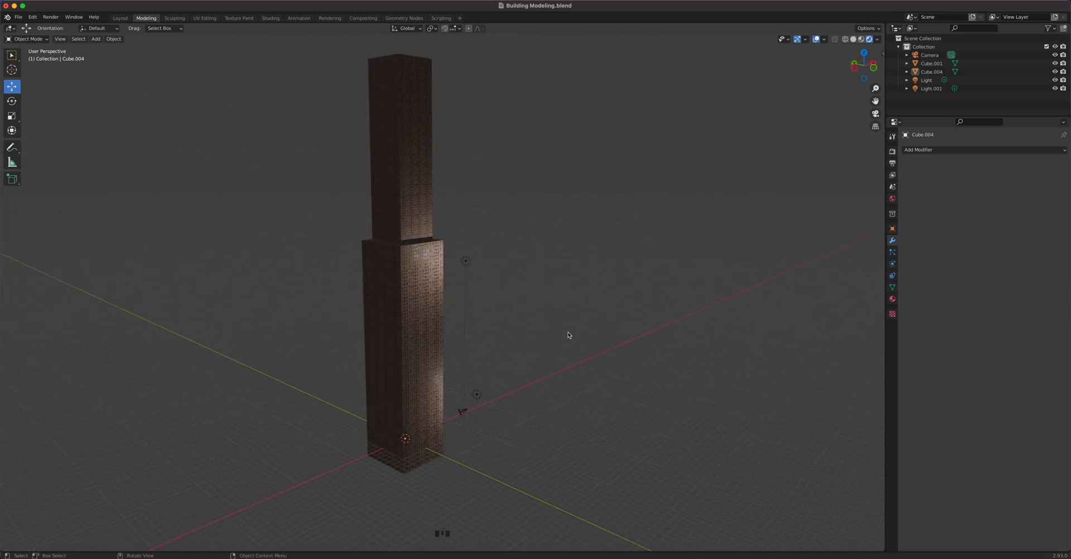